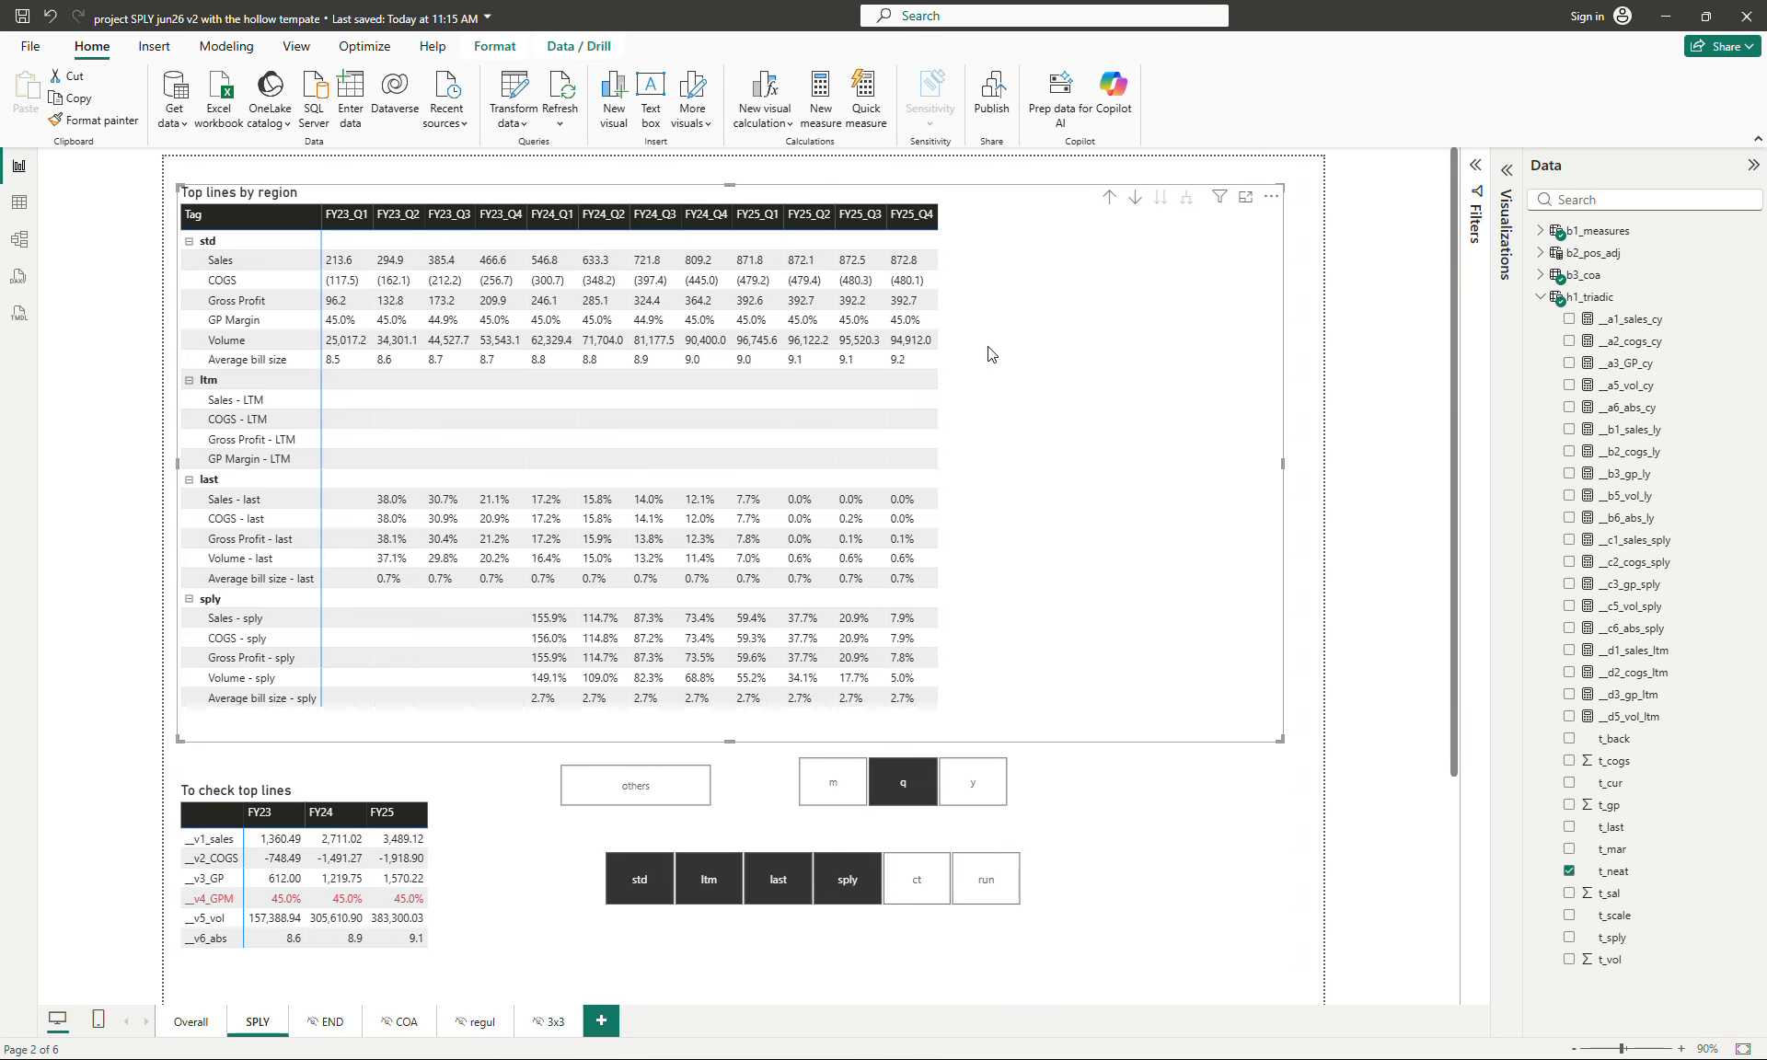
- Show the matrix's field setup and expand b1_measures to examine the measure used in its values
left_click(1540, 300)
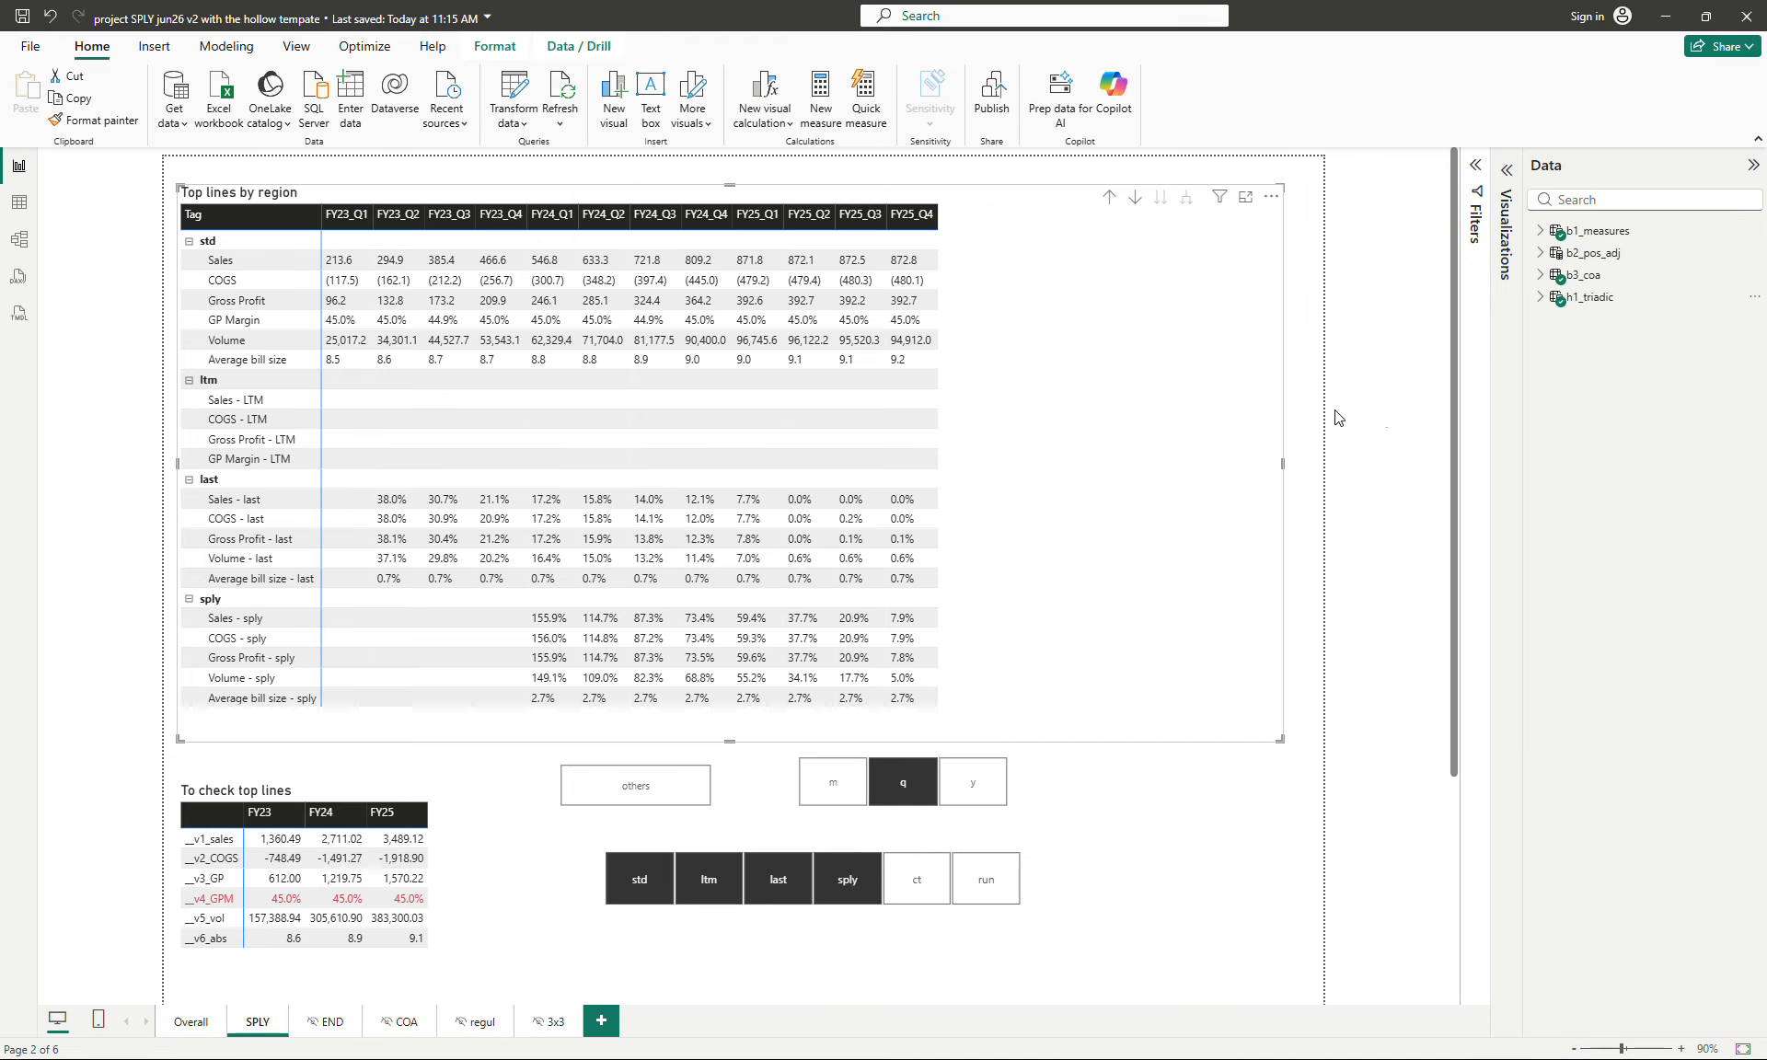
left_click(1506, 246)
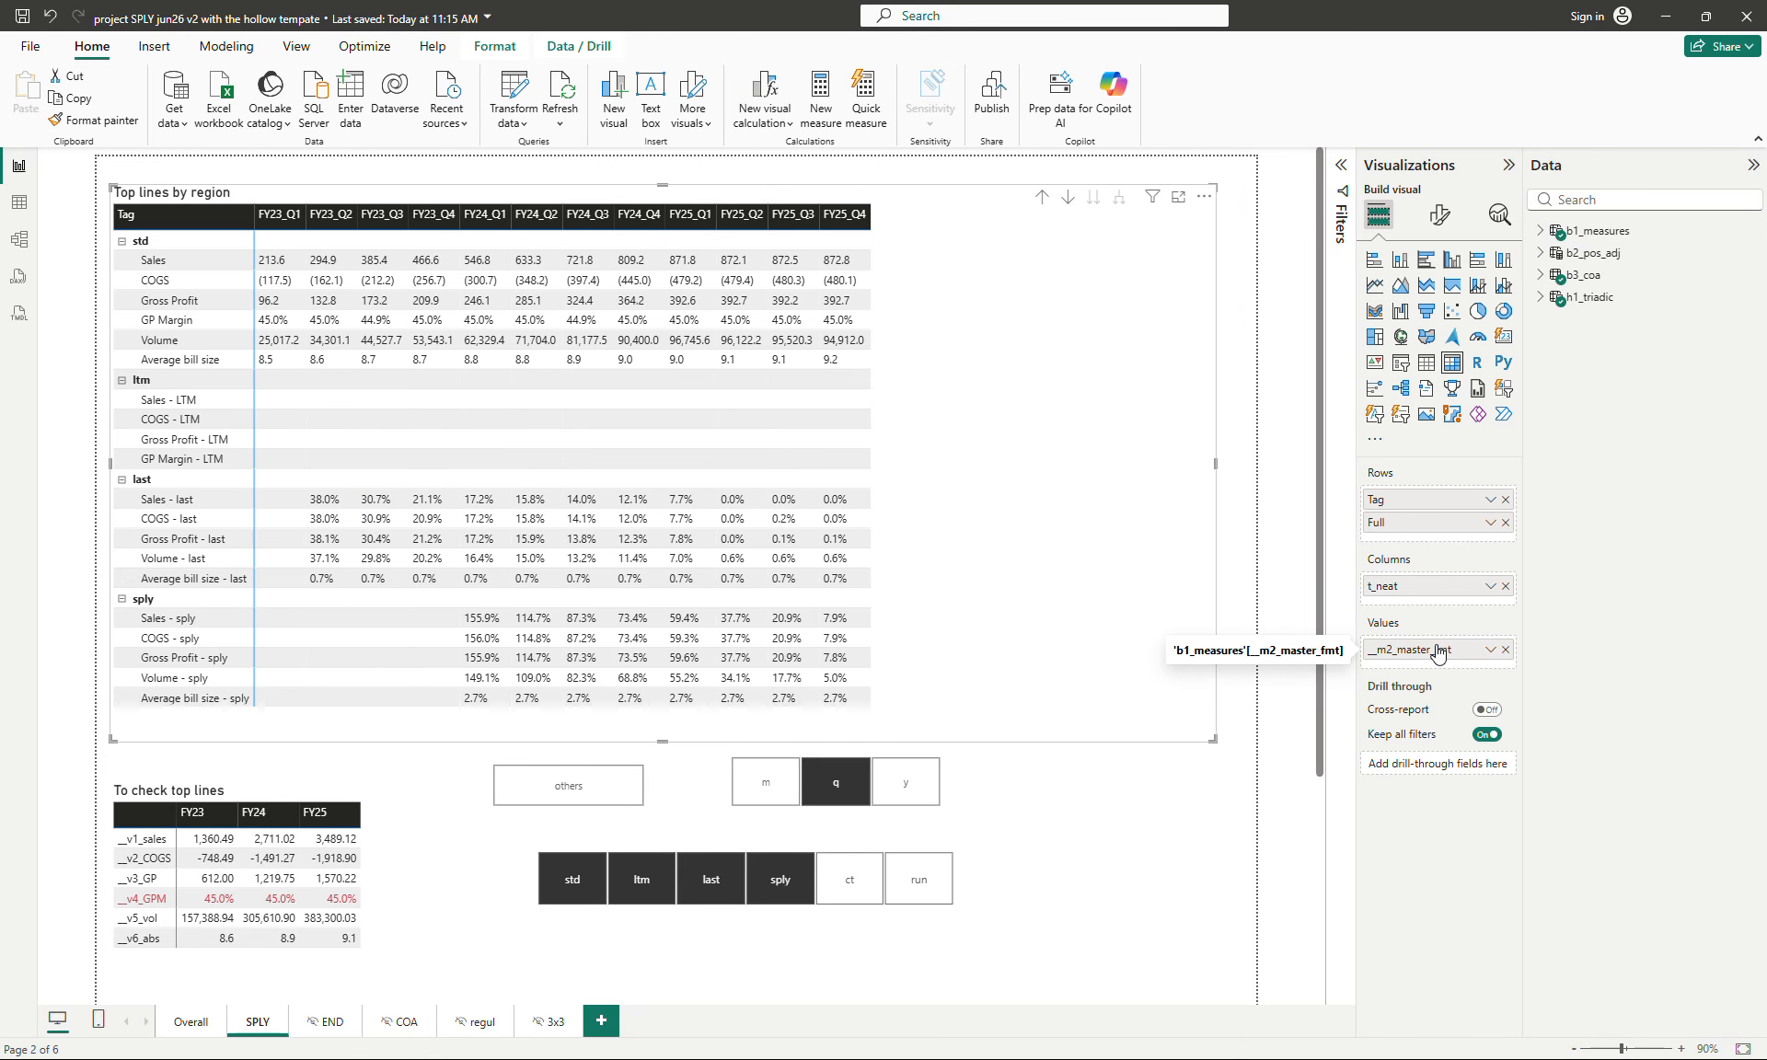
left_click(1540, 231)
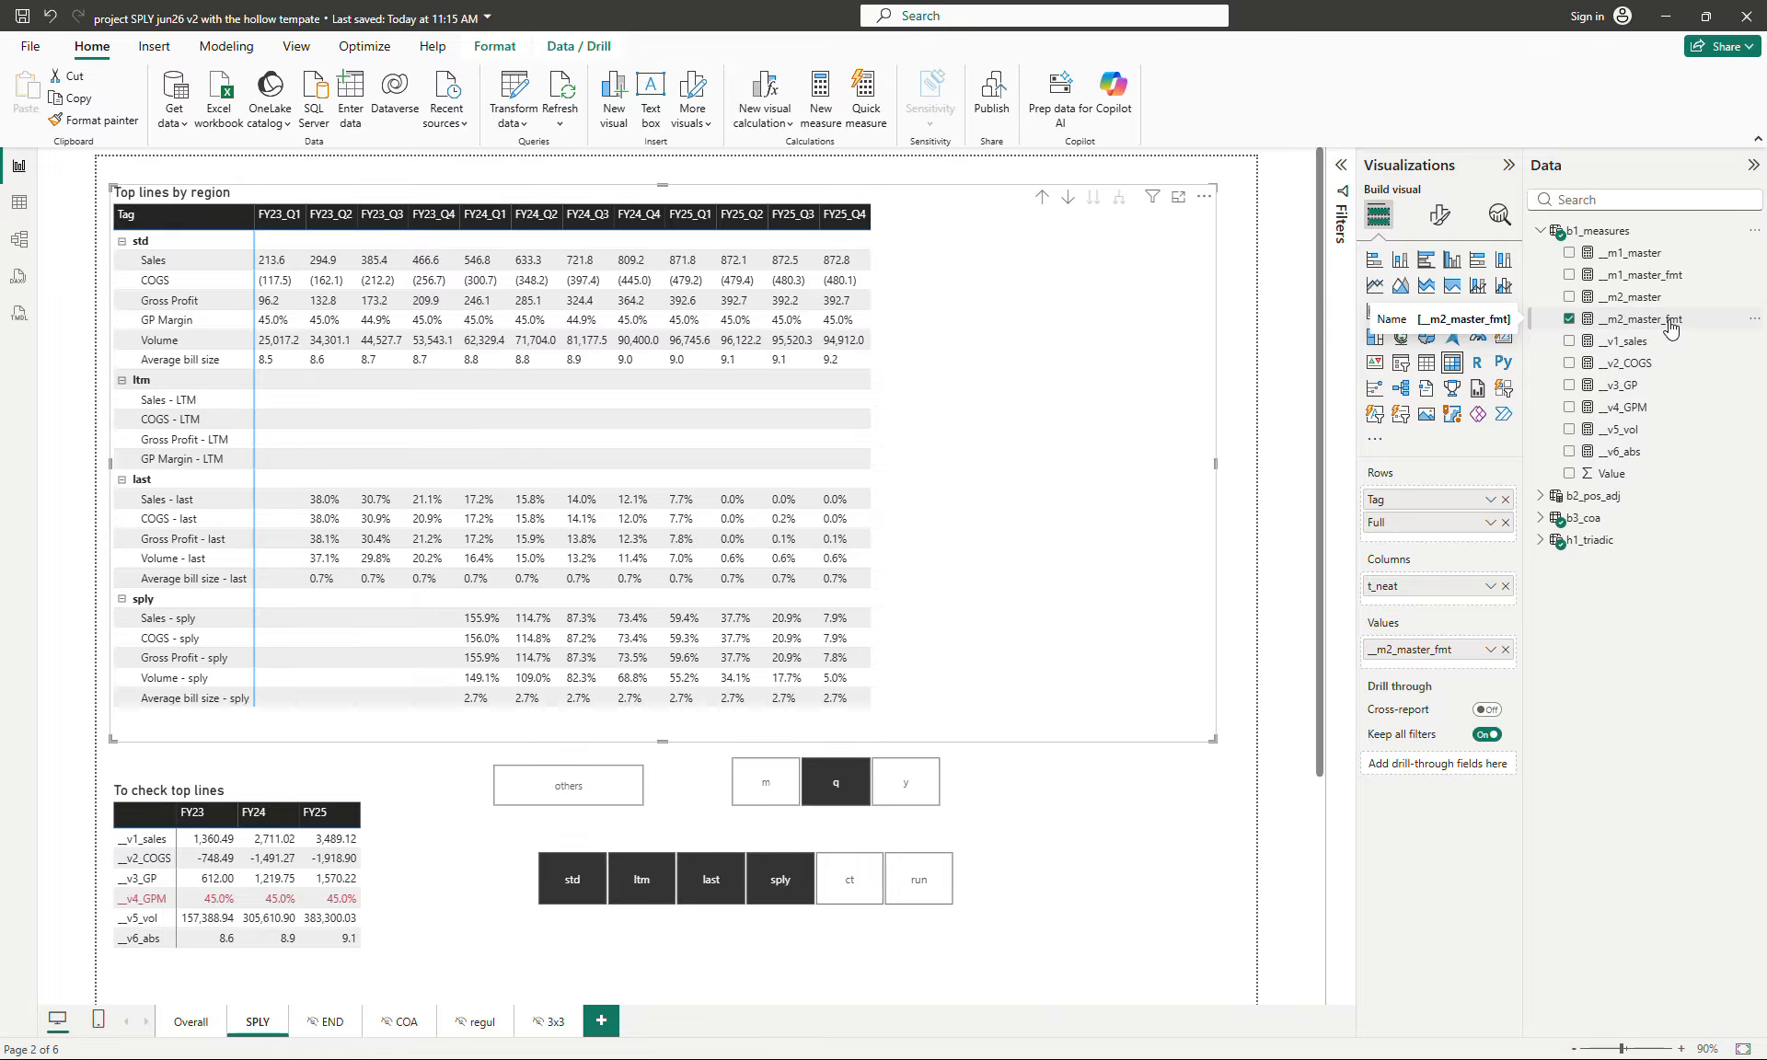
- Look at the Overall page for comparison, return to the SPLY page and collapse b1_measures
left_click(191, 1021)
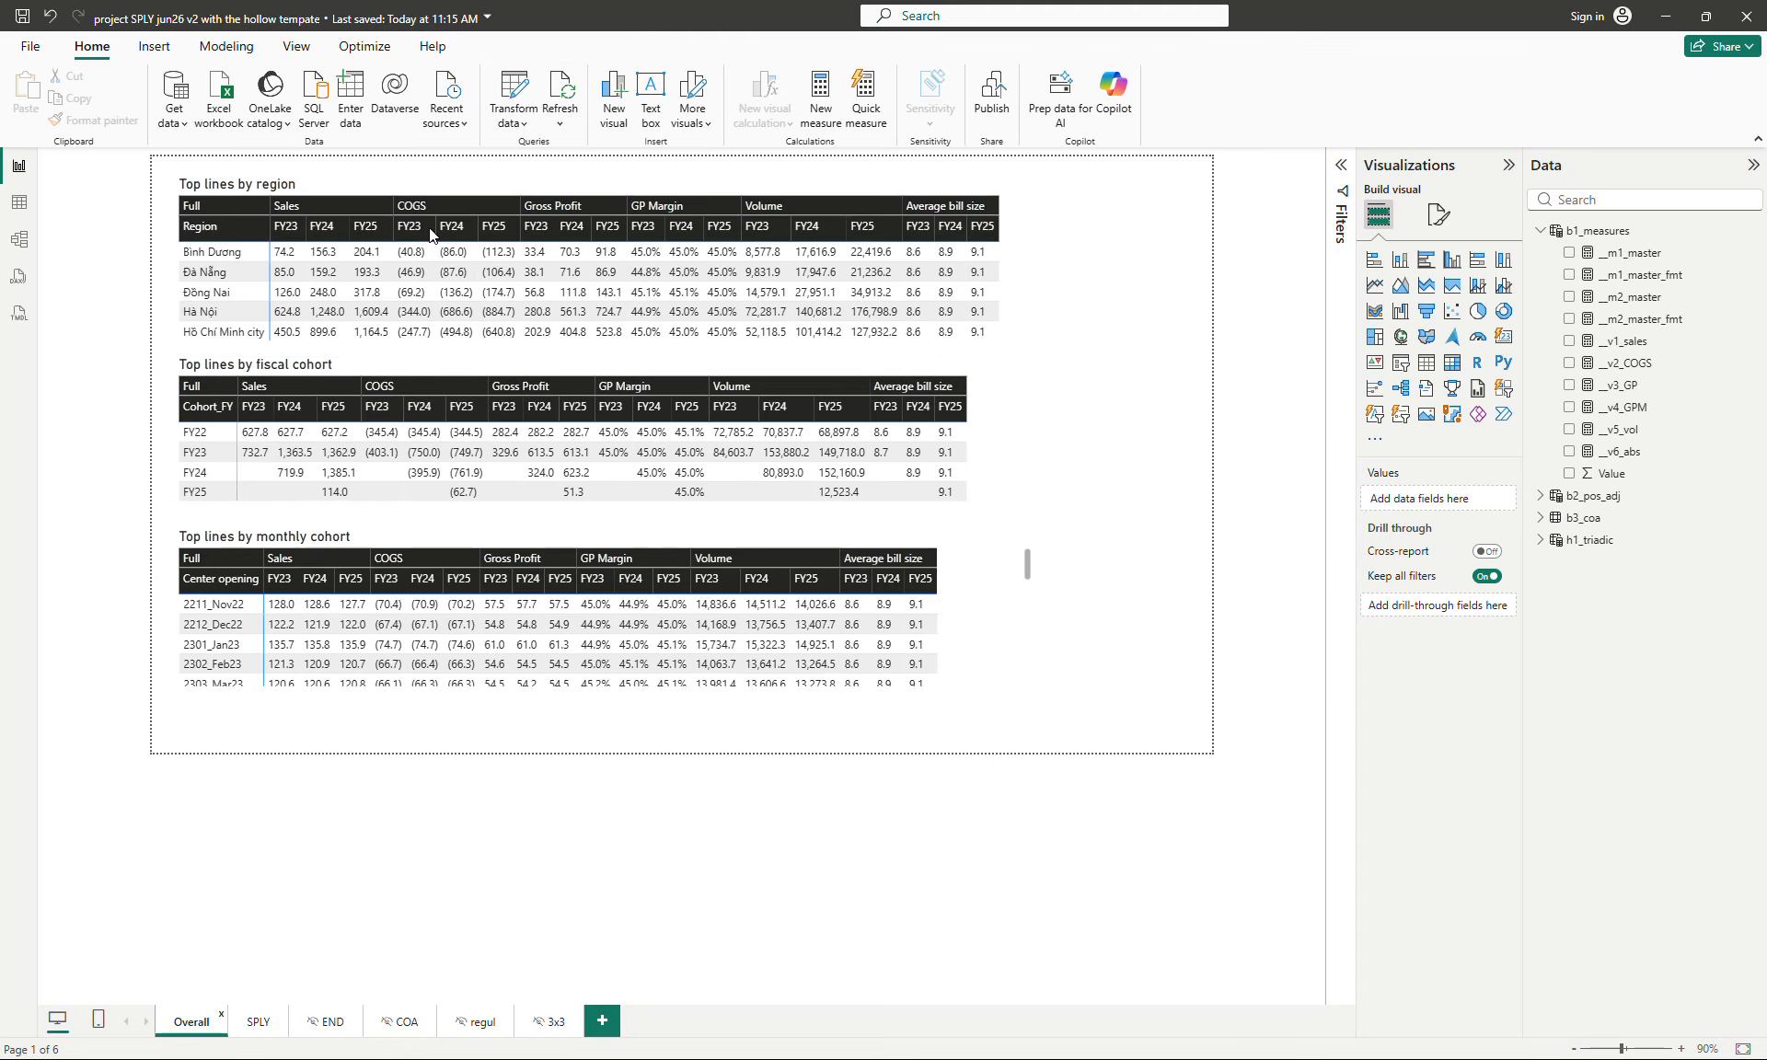
left_click(257, 1022)
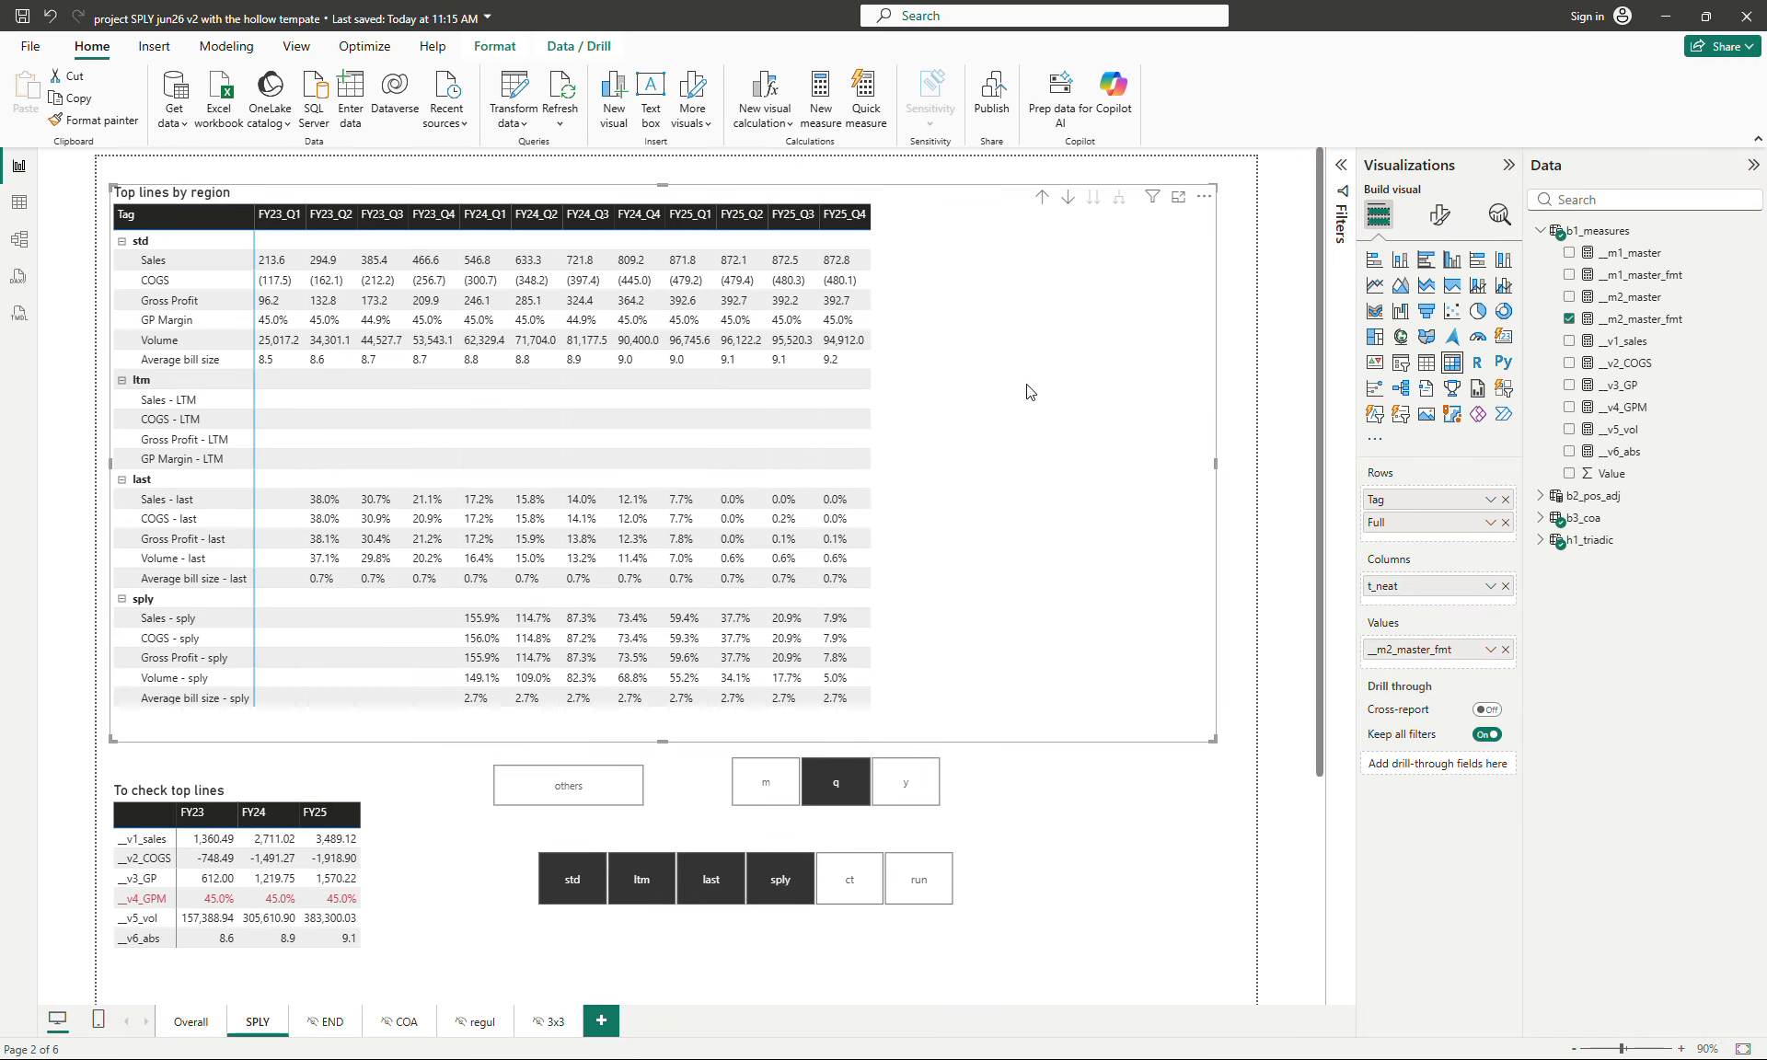
left_click(1540, 231)
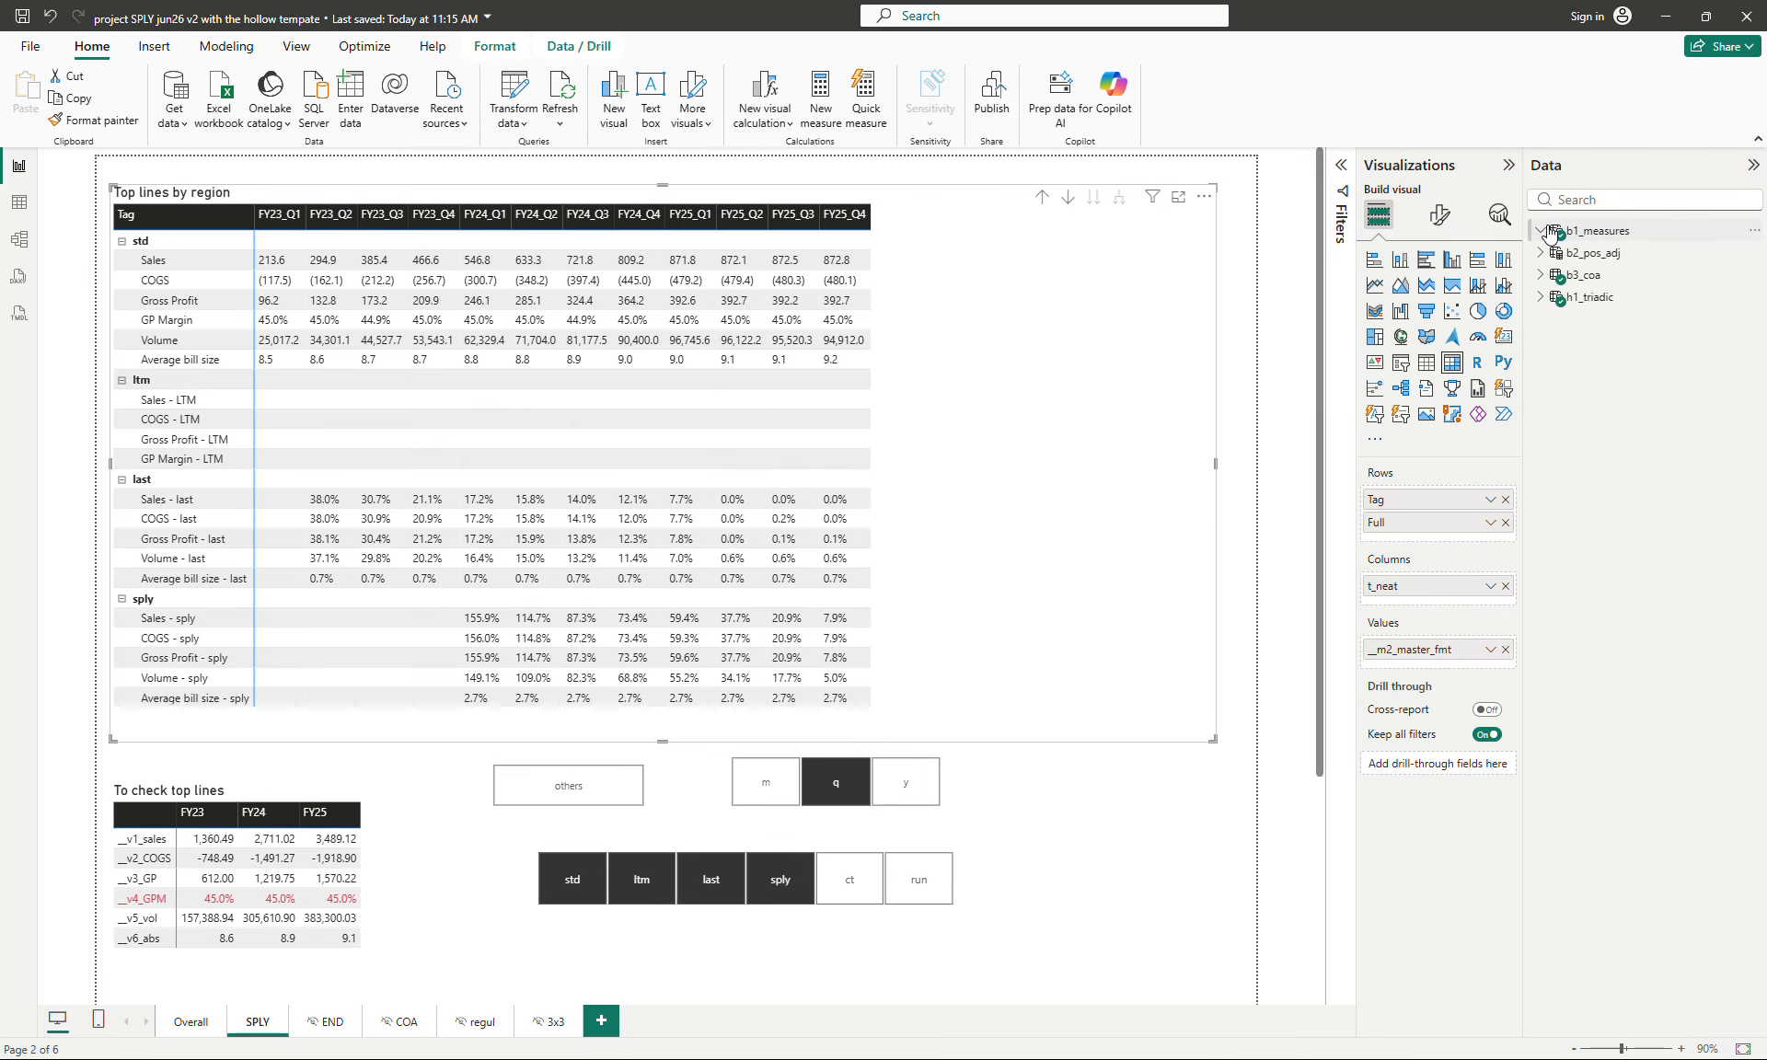
- Examine which fields of the b3_coa and h1_triadic tables the matrix uses for its rows and columns
left_click(1540, 275)
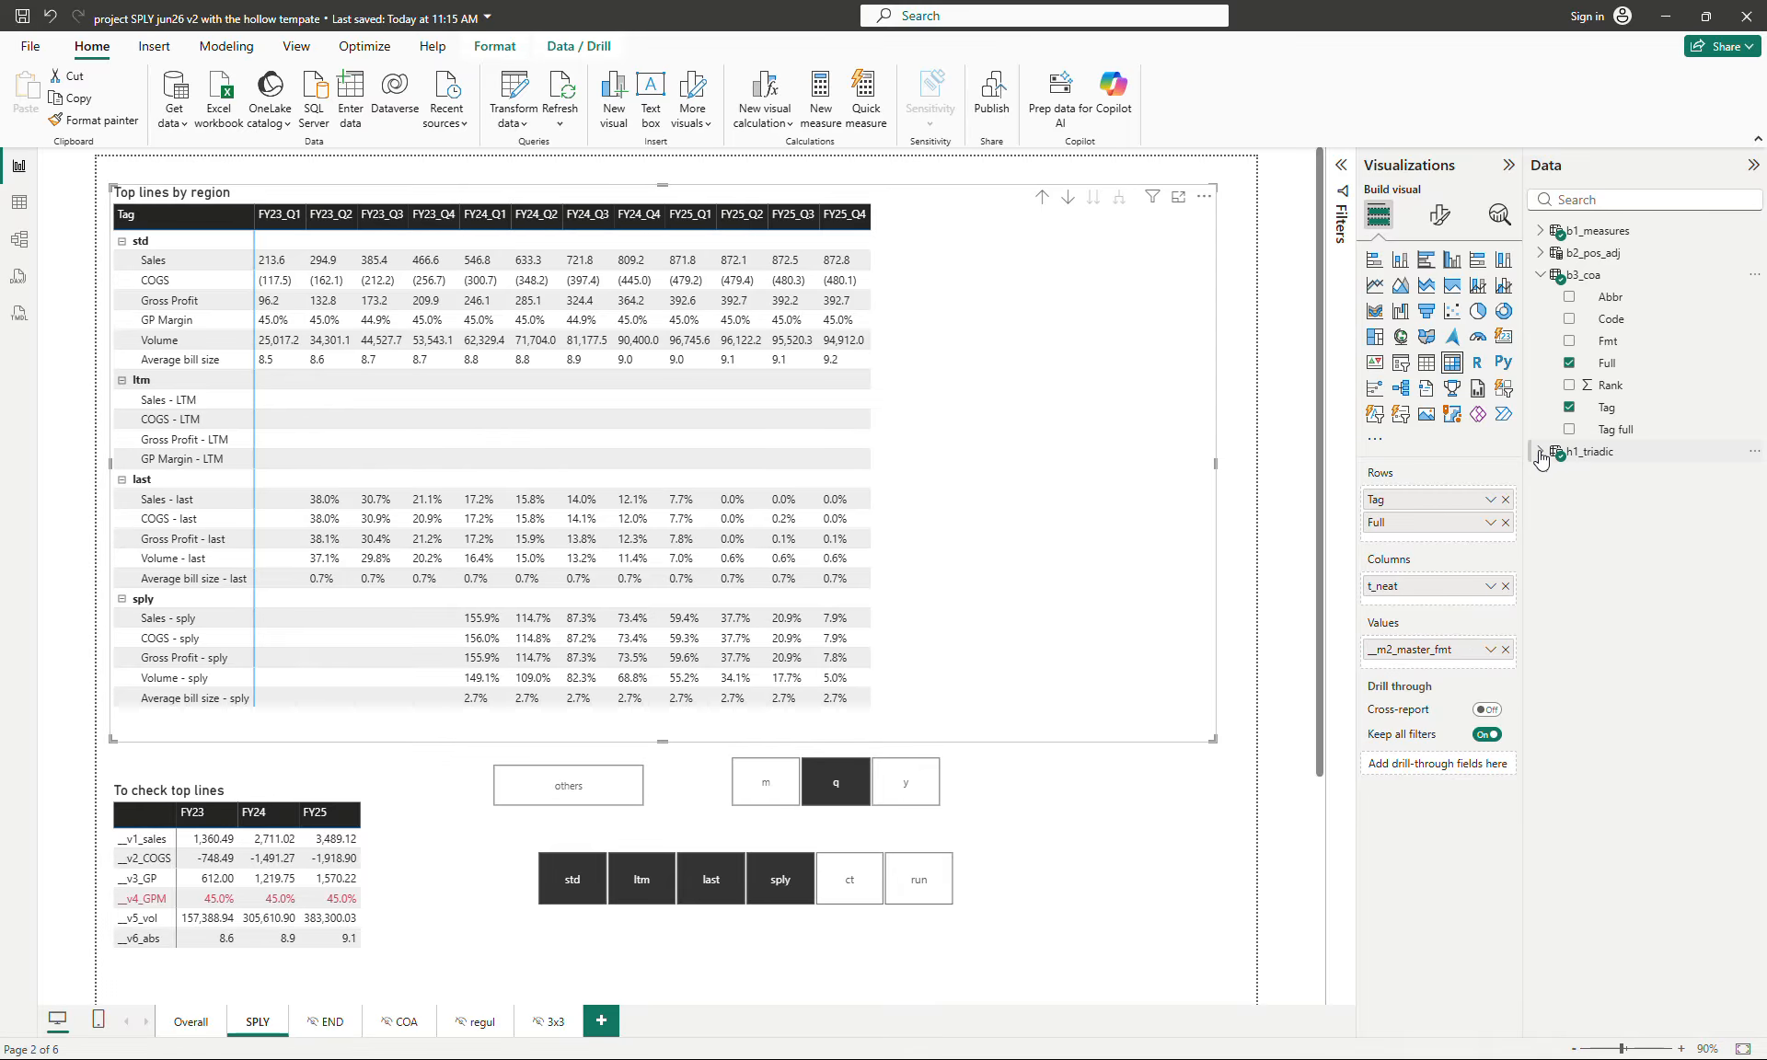
left_click(1544, 278)
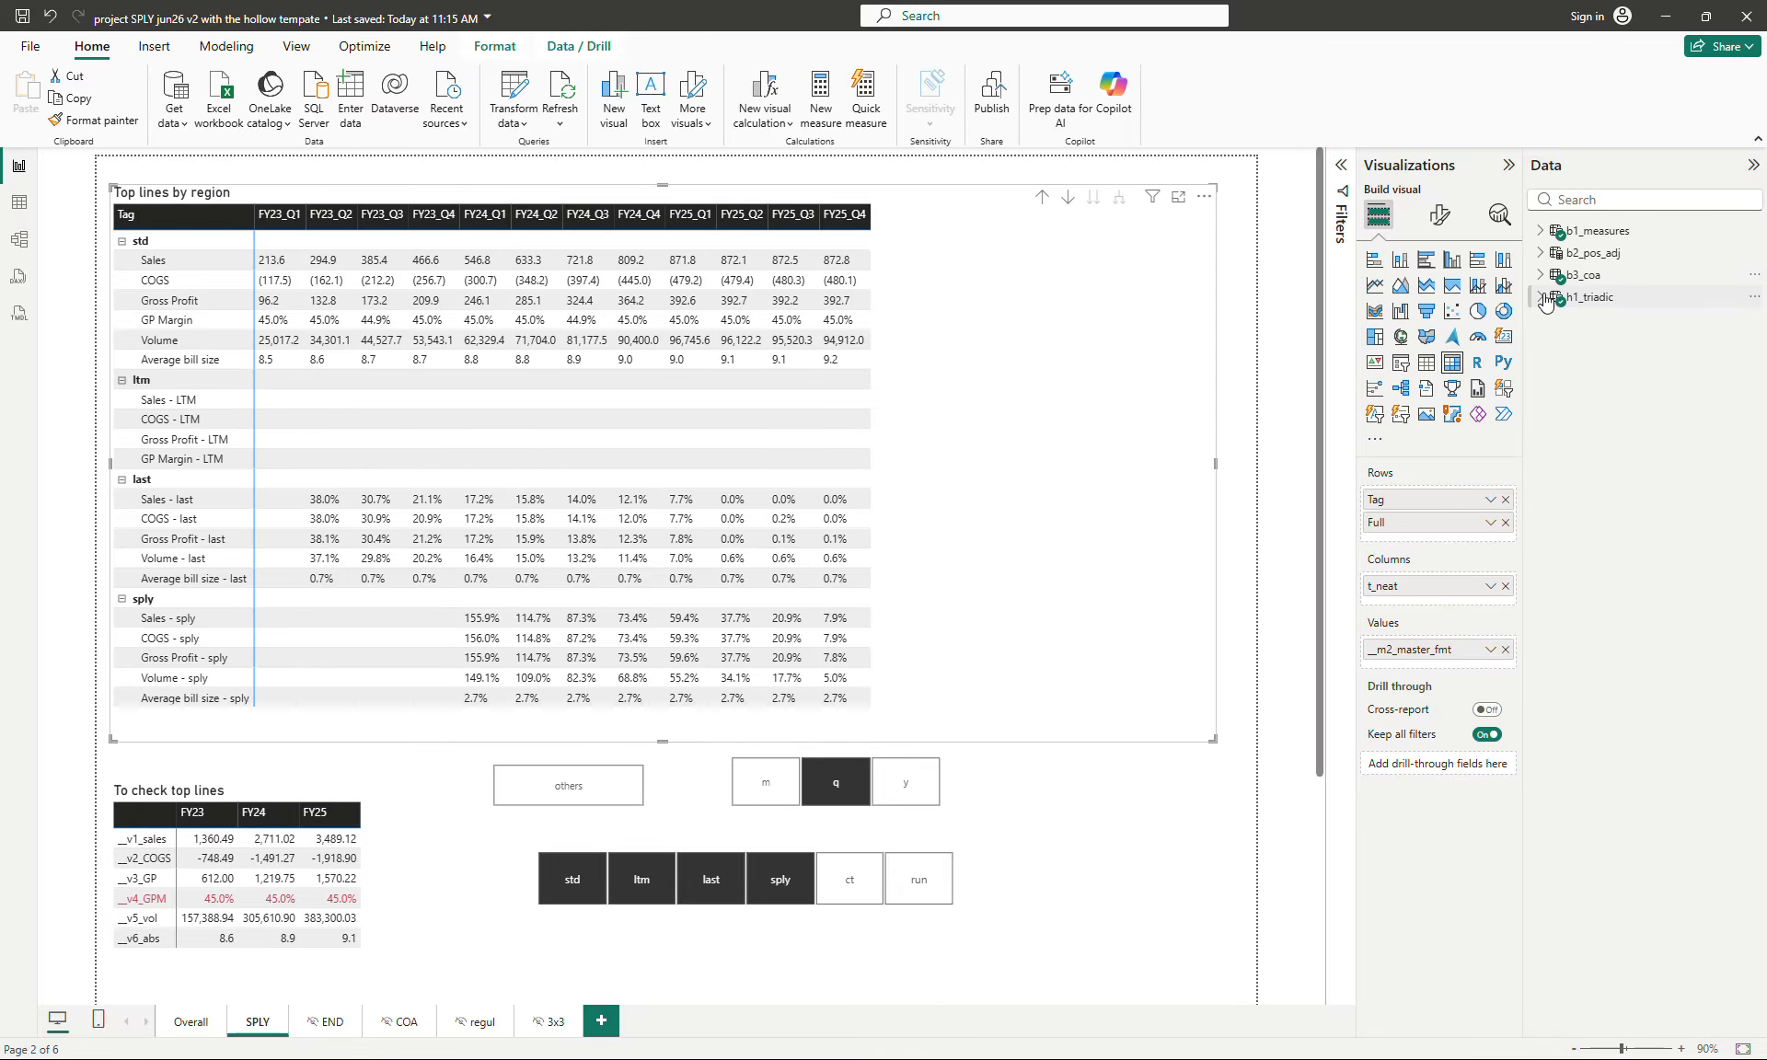
left_click(1542, 296)
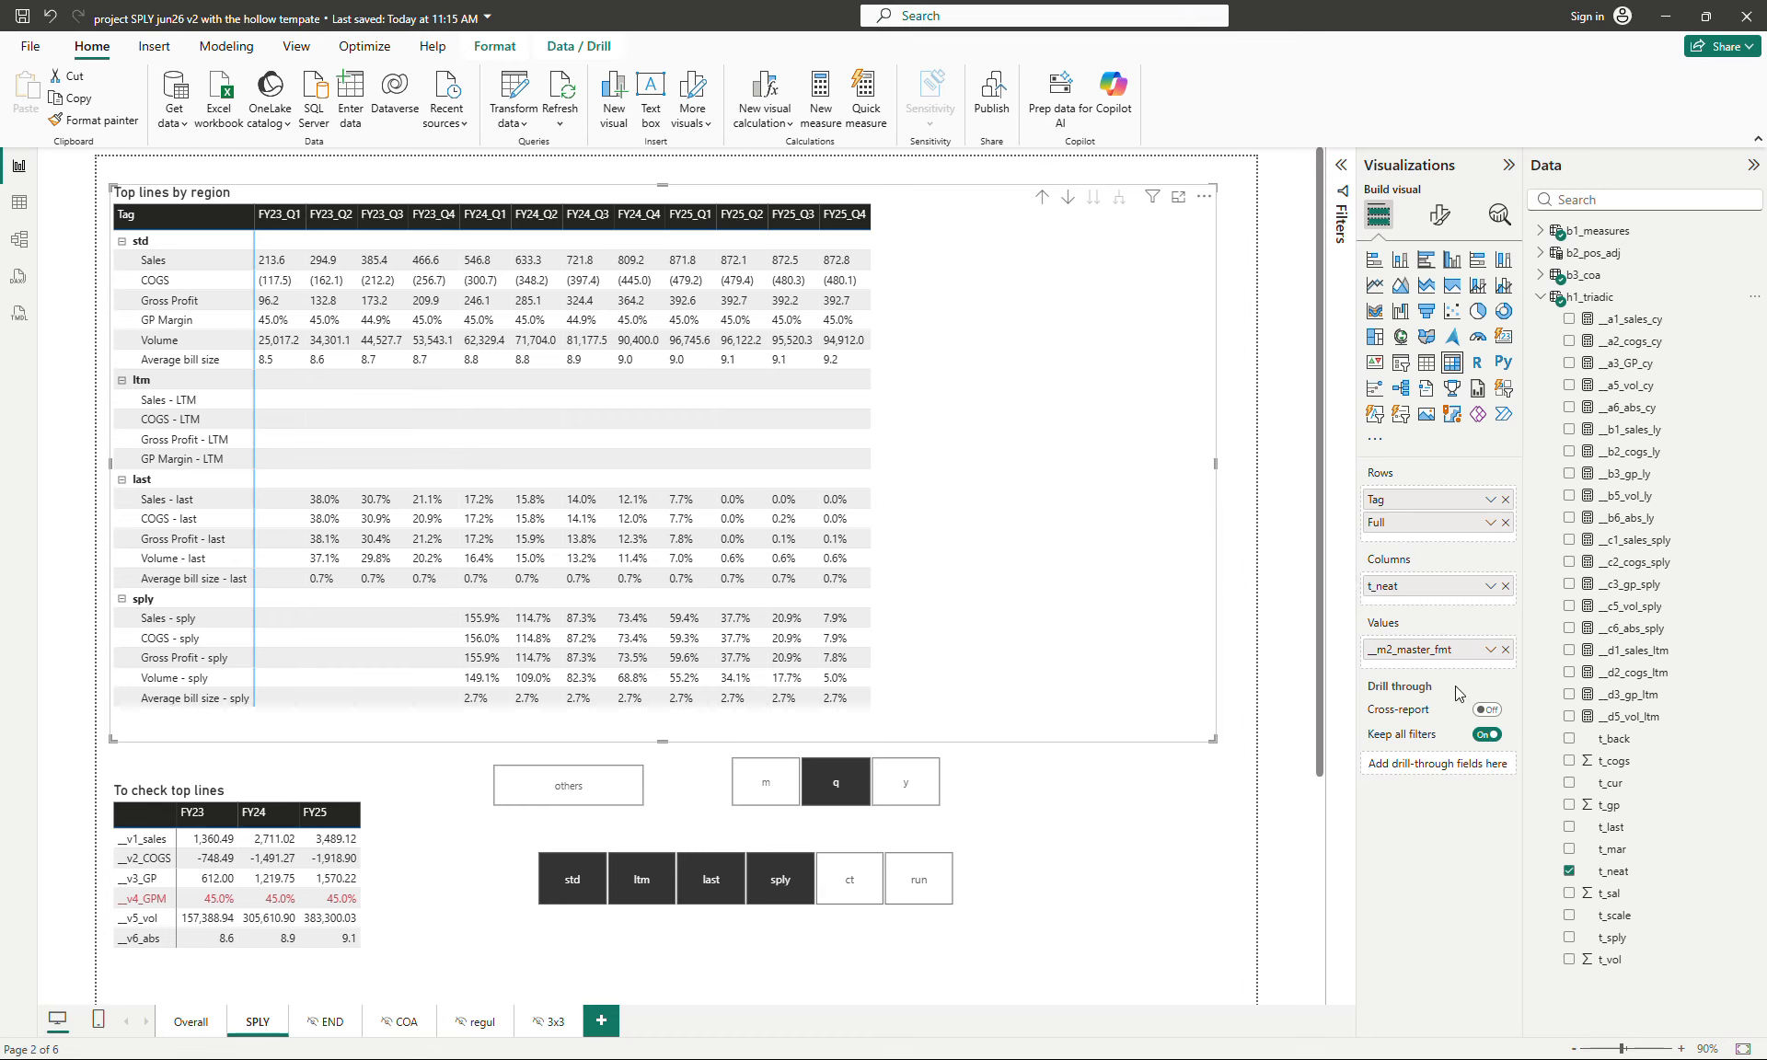
- View the matrix at the m, q and y time scales with the slicer, ending on q
left_click(775, 790)
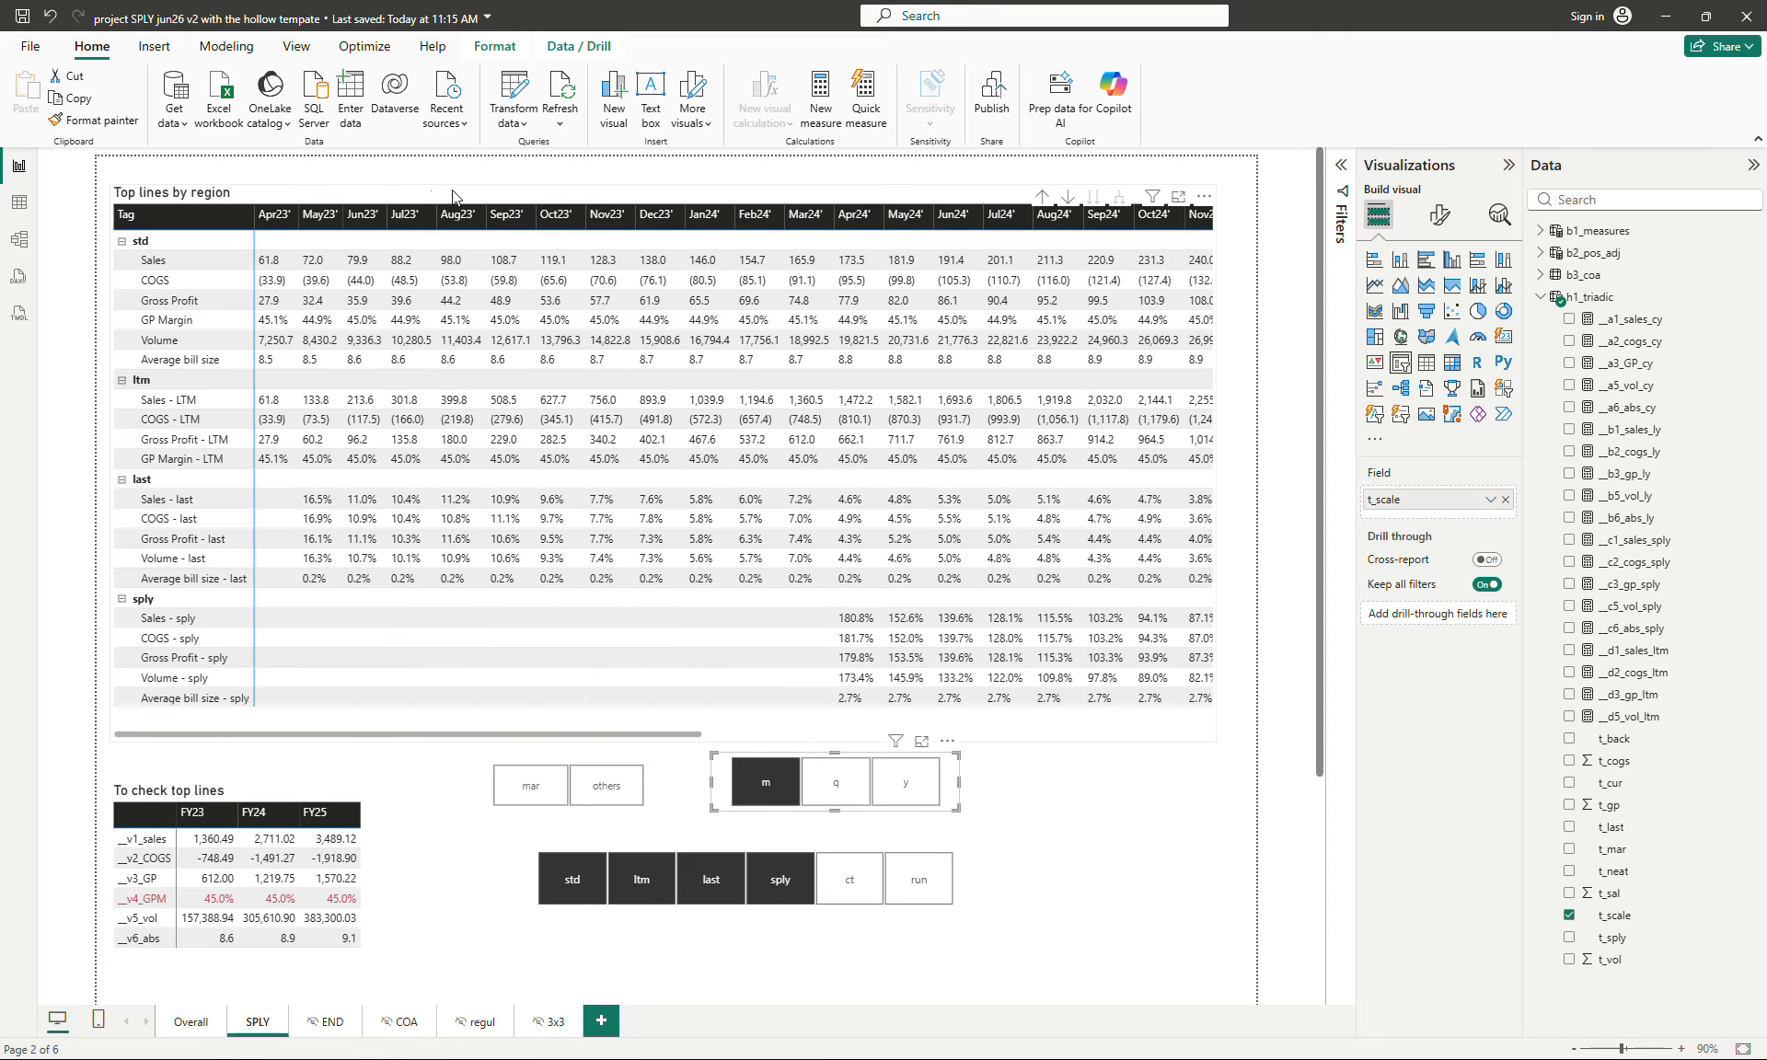
left_click(830, 781)
left_click(902, 781)
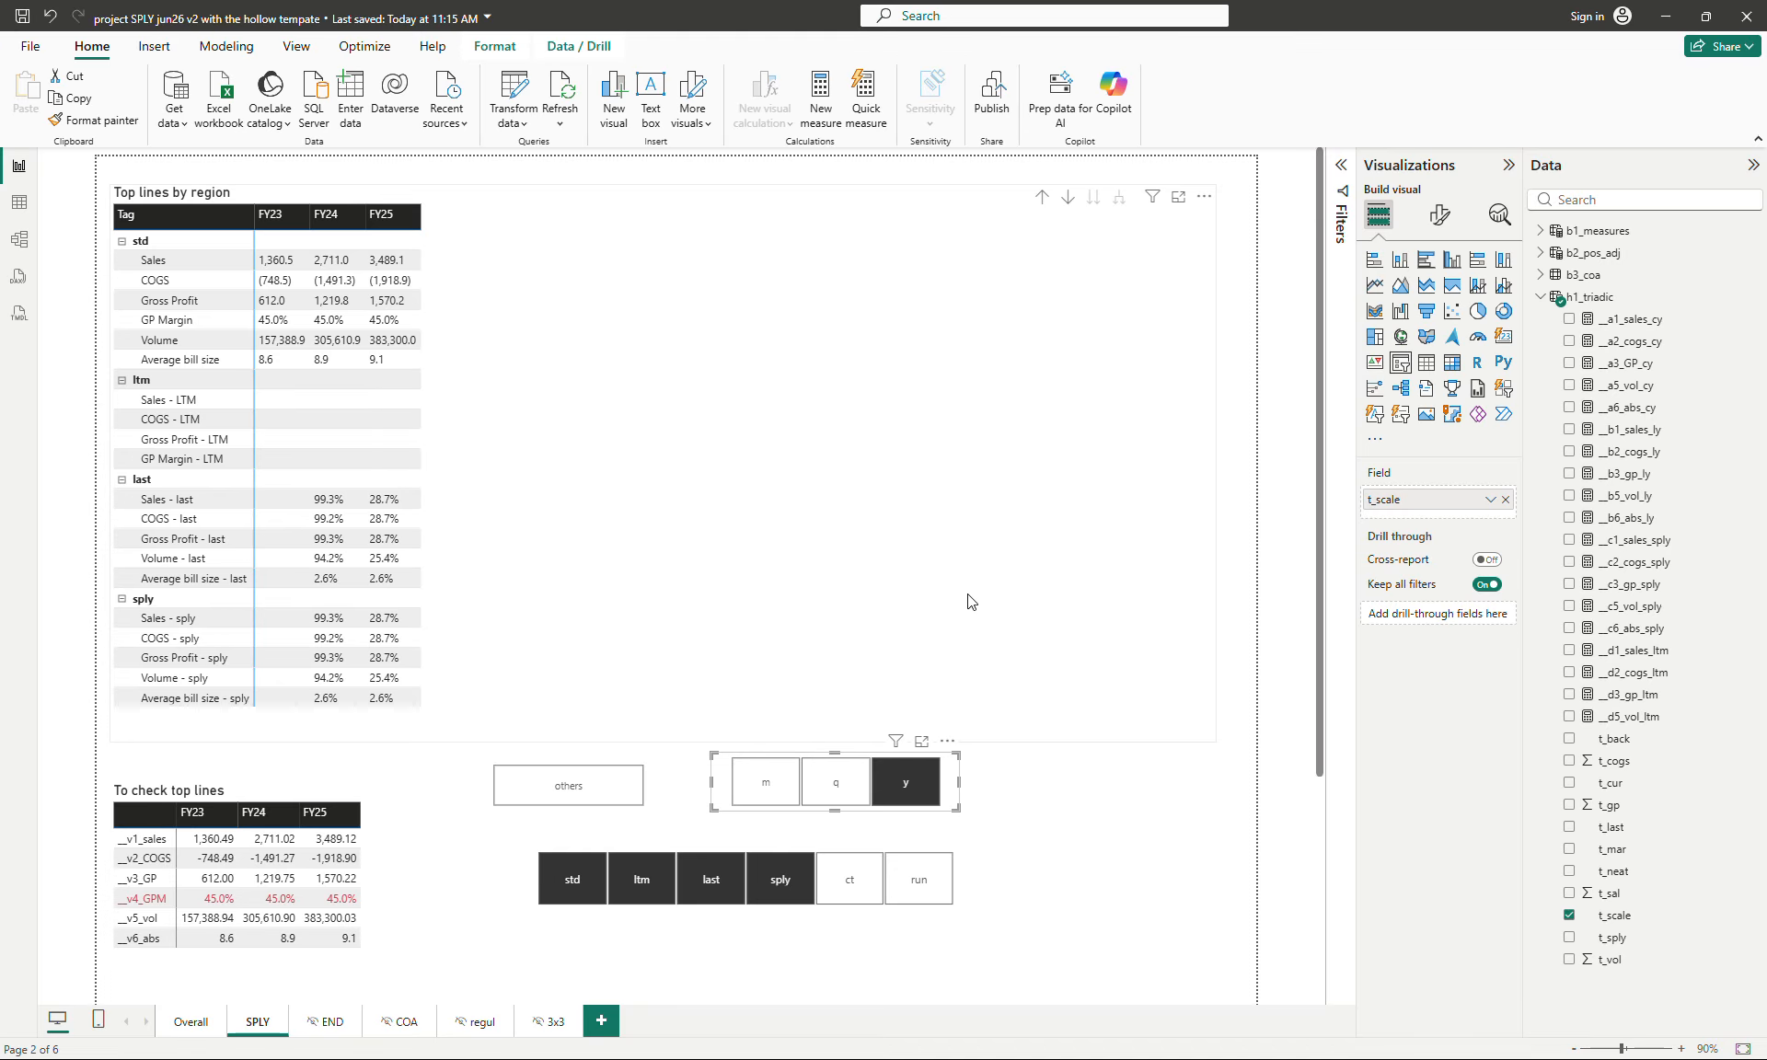
left_click(839, 789)
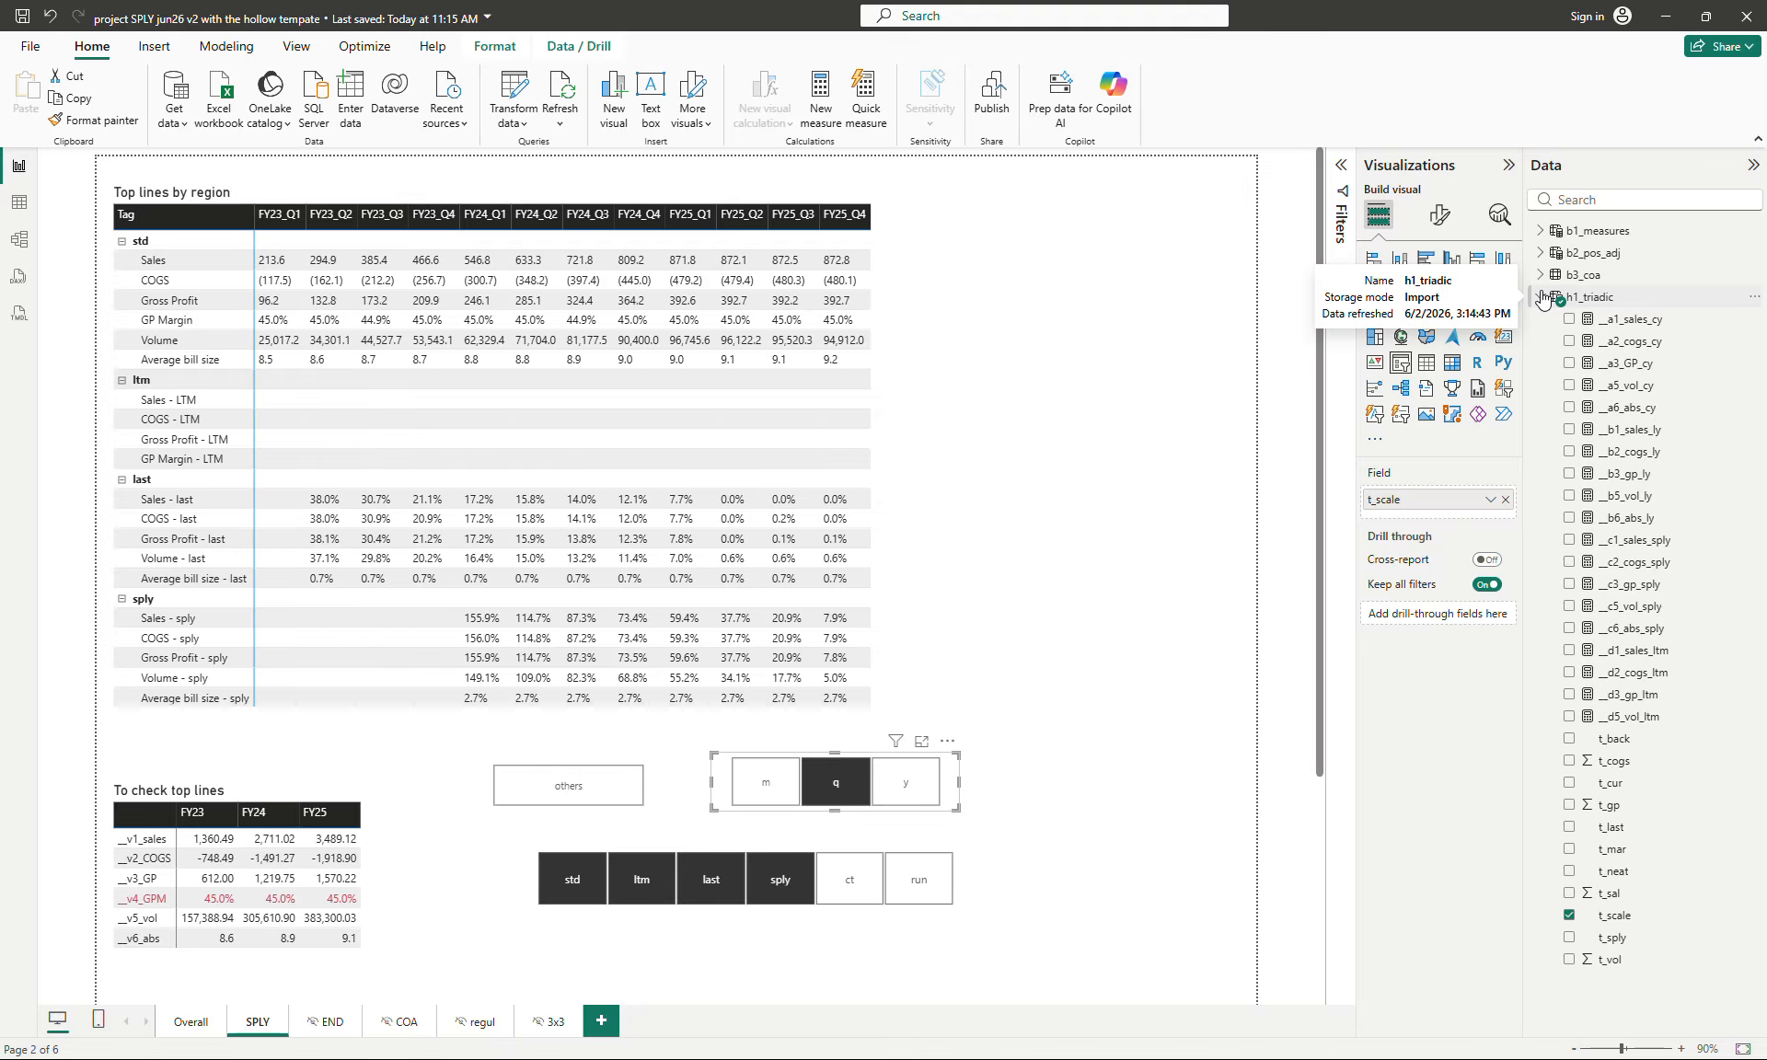
- View the time-scale slicer's formatting options, return to its field setup and collapse h1_triadic
left_click(1440, 217)
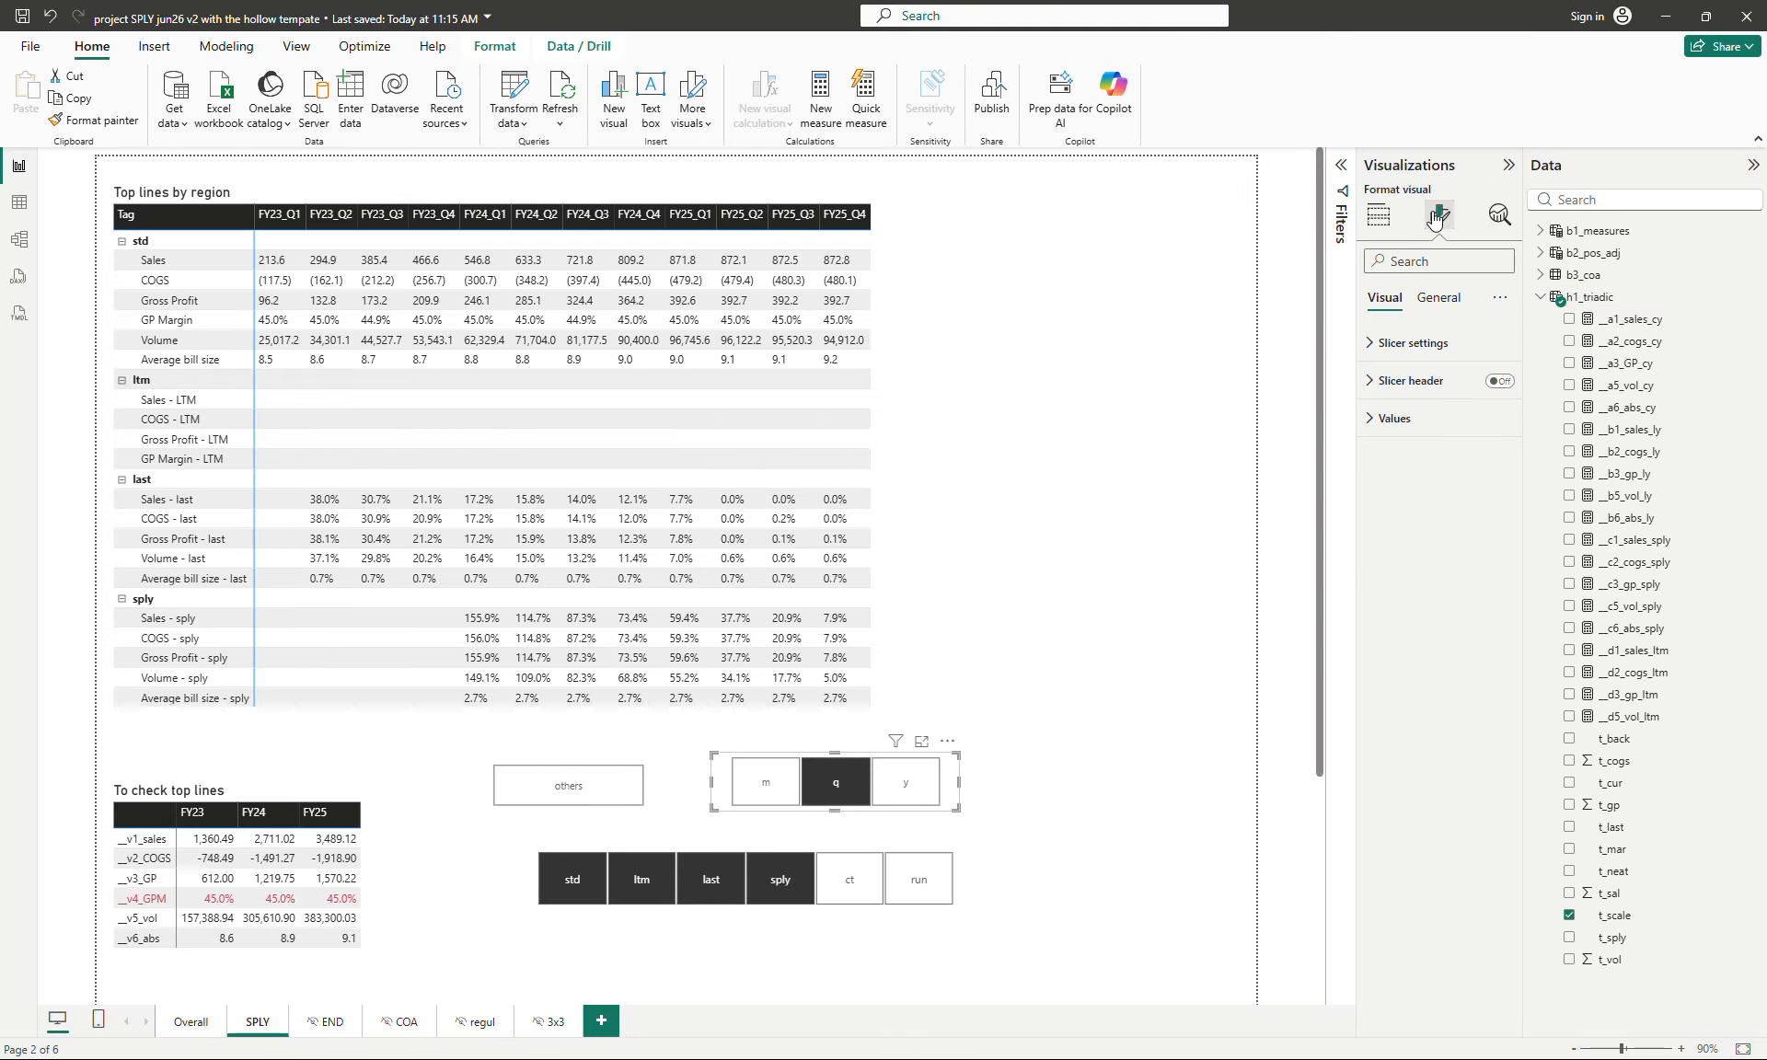
left_click(1377, 214)
left_click(1582, 296)
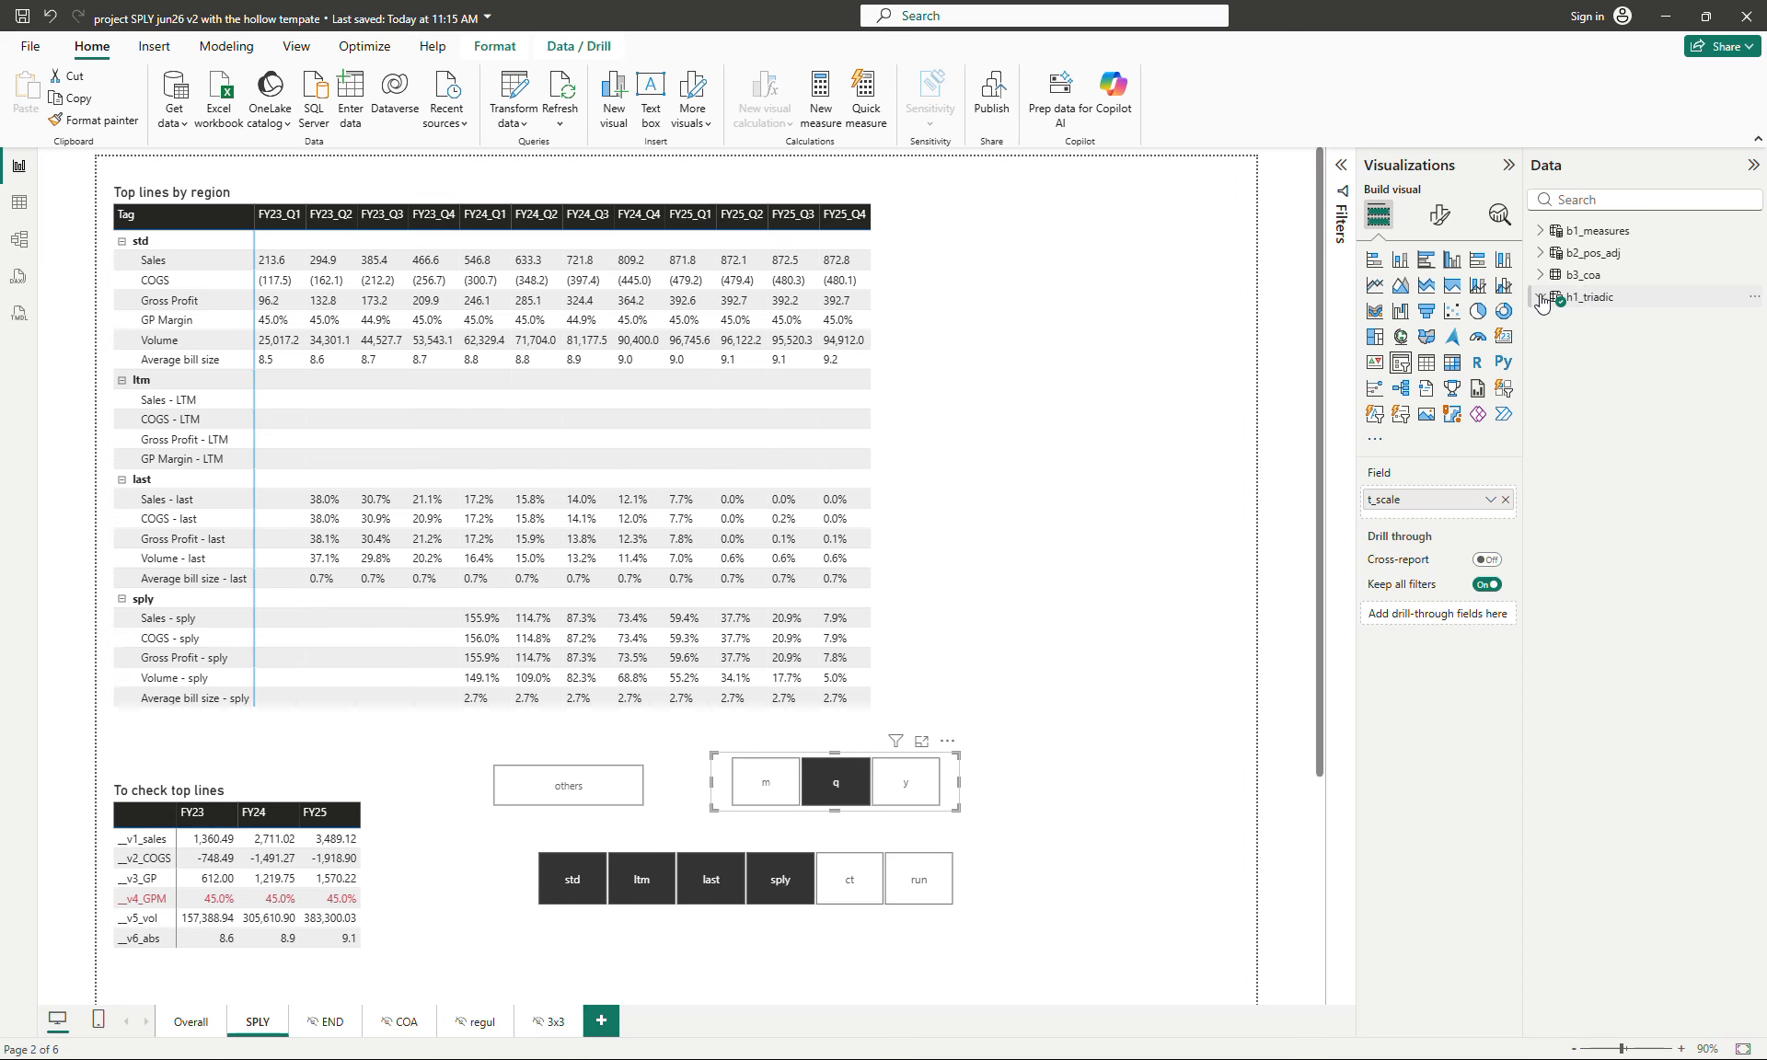
- Select the Top lines by region matrix, examine its measure in b1_measures, and clear the selection
left_click(1141, 343)
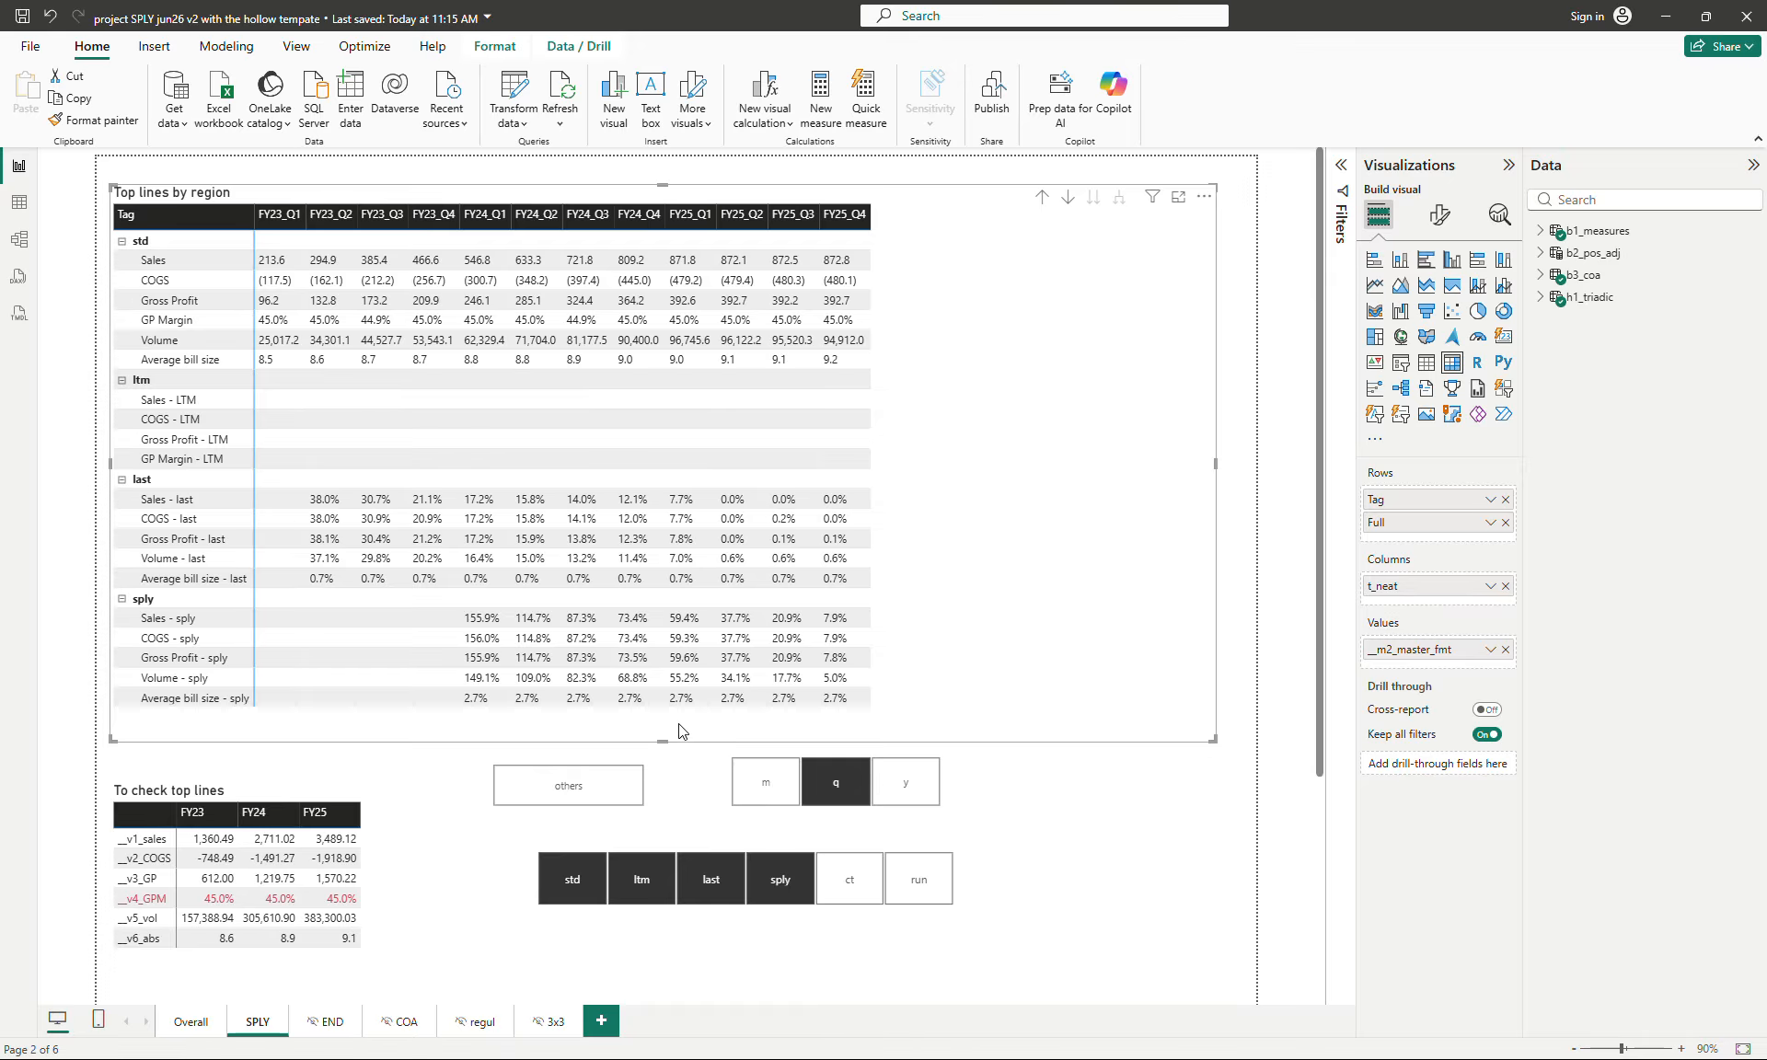
left_click(1541, 231)
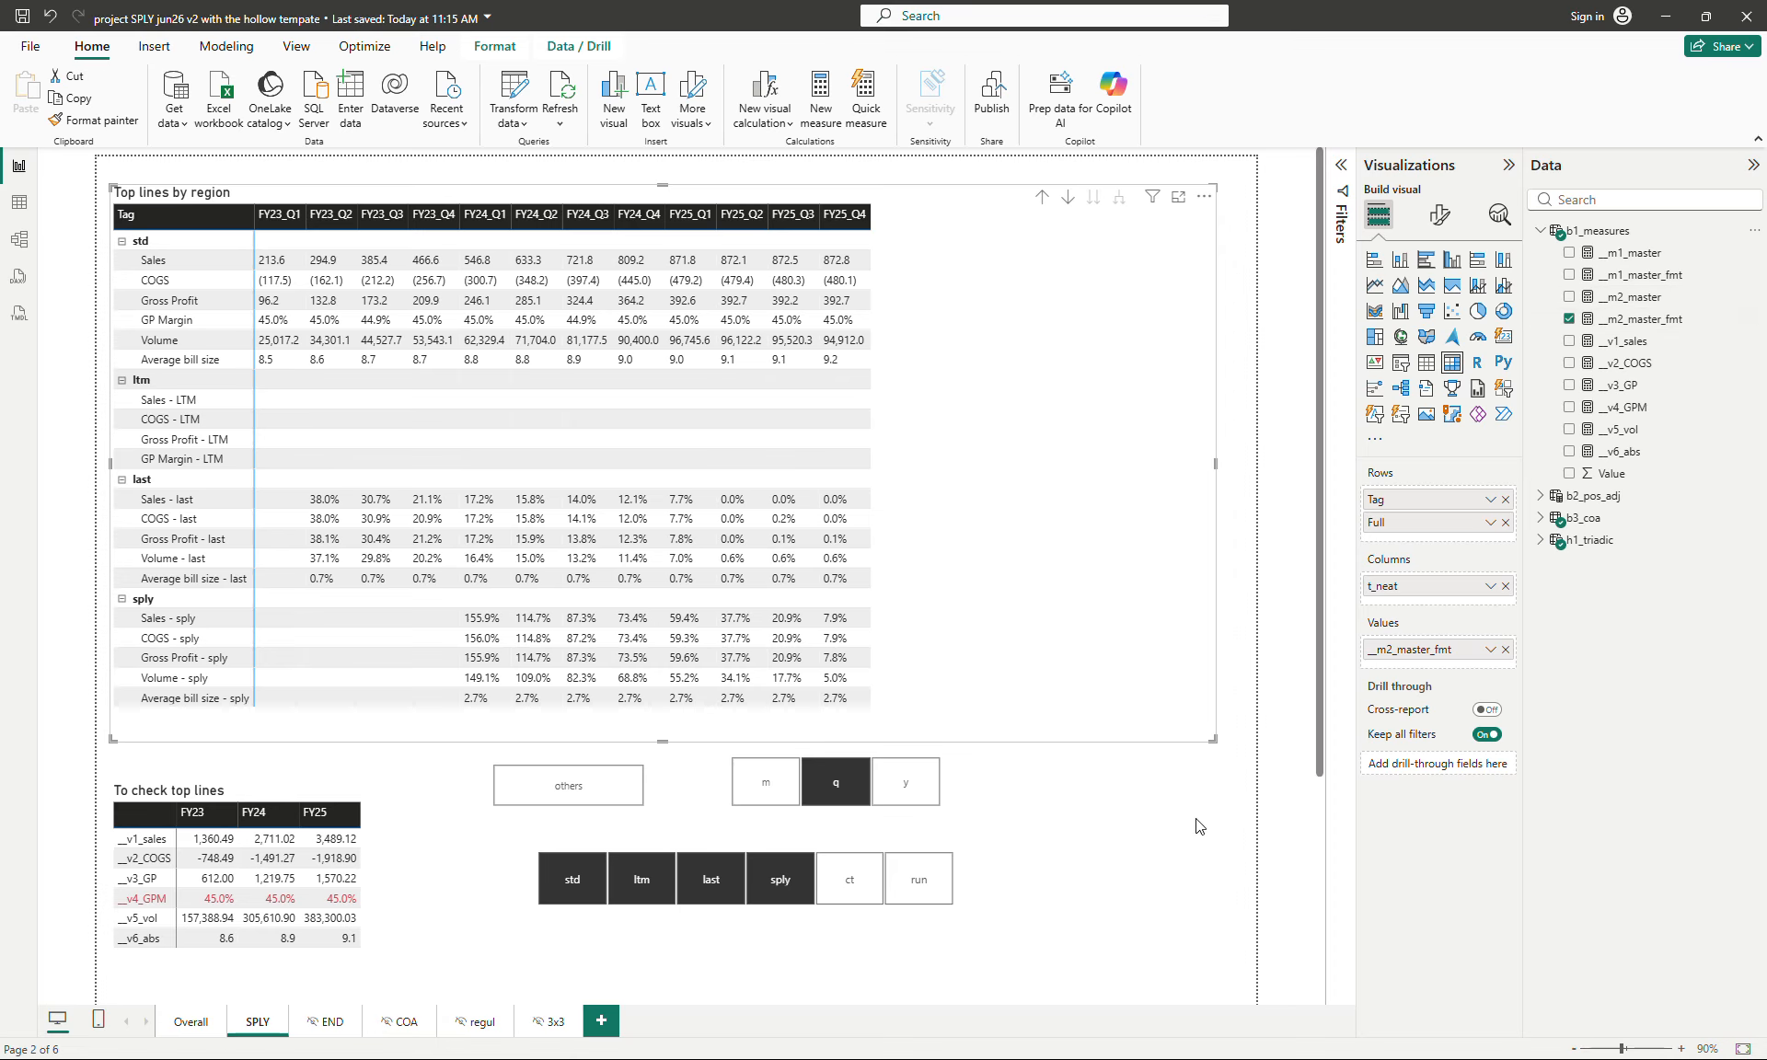
left_click(1231, 701)
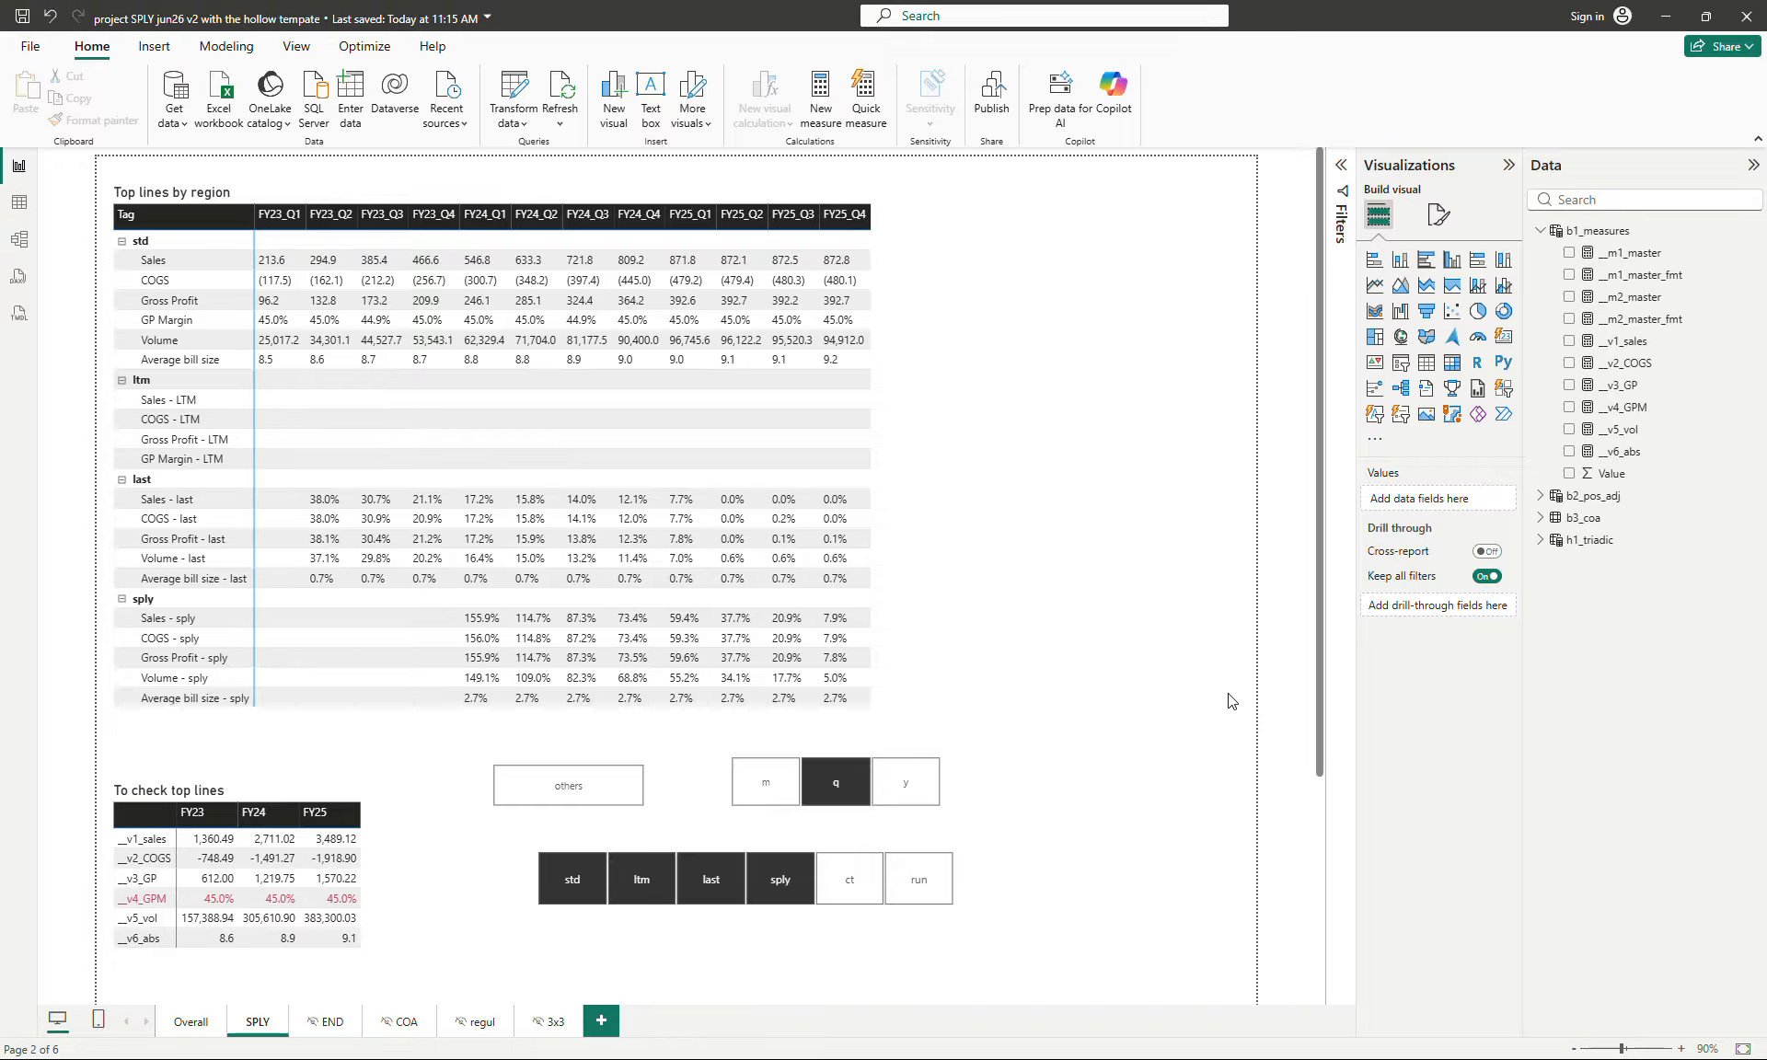
- Examine the source fields of the mar/others slicer and the m/q/y slicer in the h1_triadic table
left_click(656, 799)
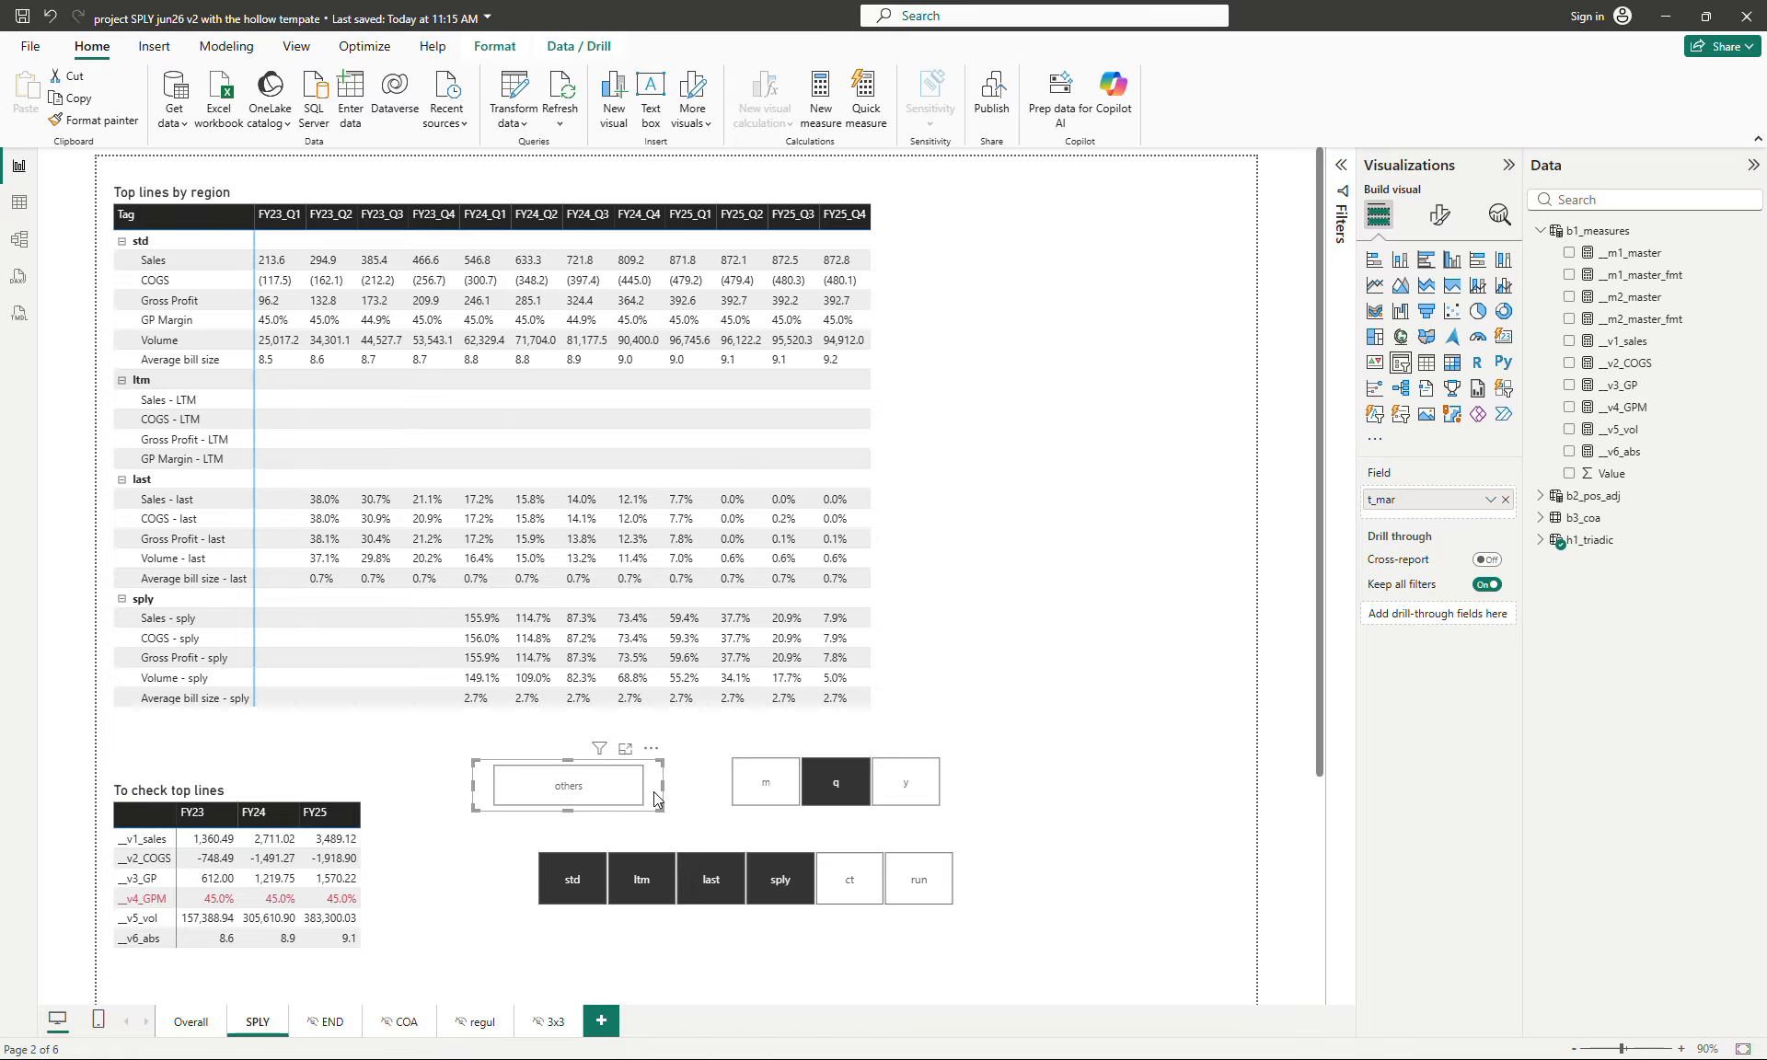
left_click(1540, 539)
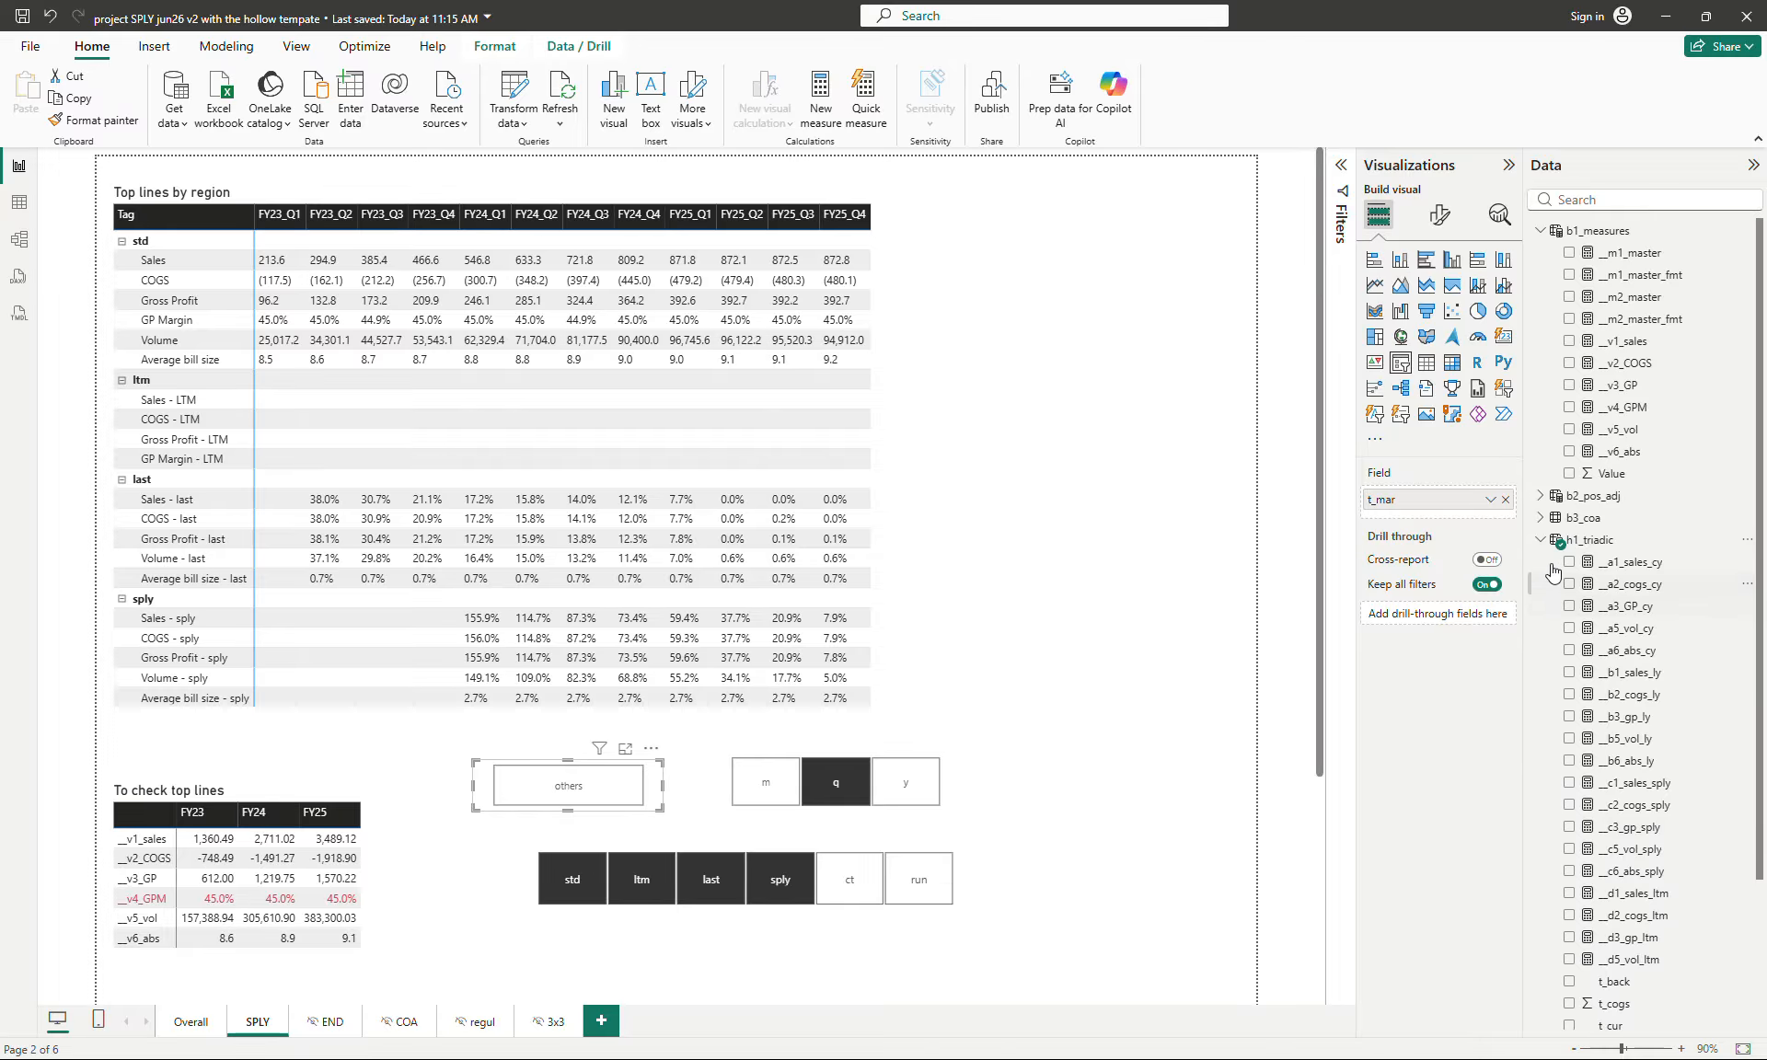
scroll(1614, 782, "down", 3)
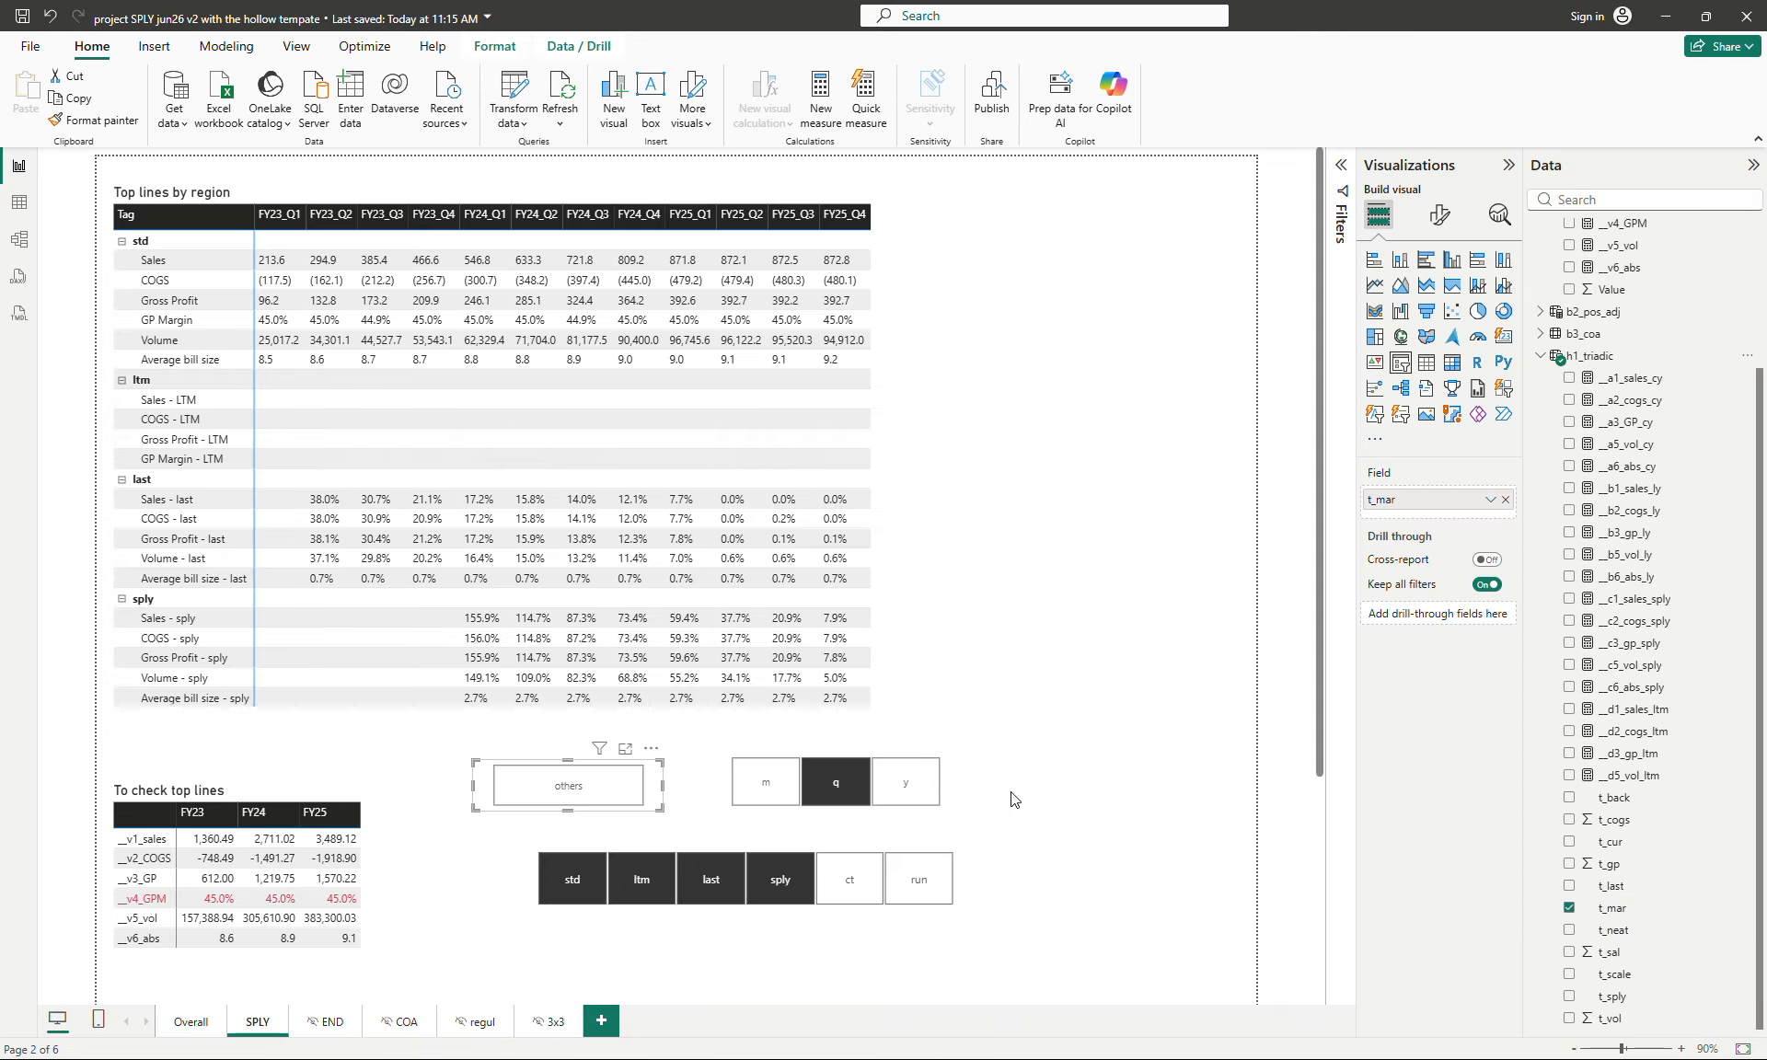
left_click(953, 784)
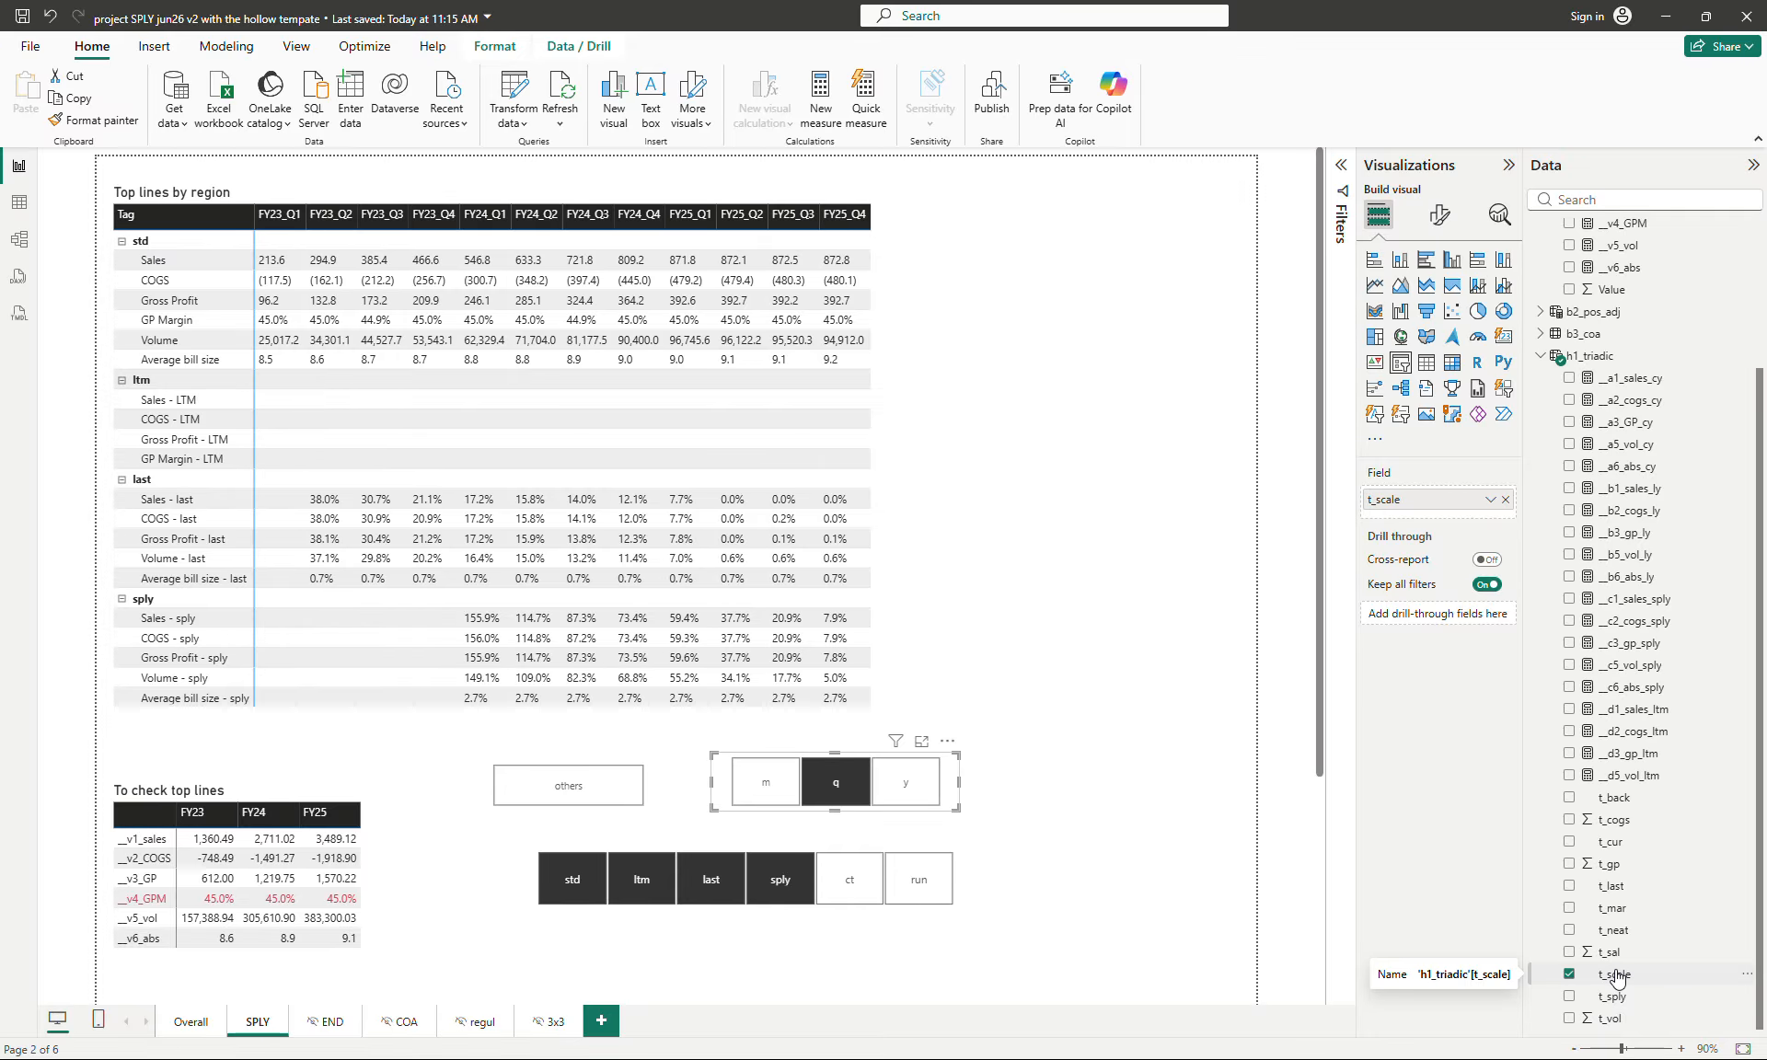
- Examine the source field of the std/ltm/last/sply slicer in b3_coa and deselect the slicer
left_click(969, 891)
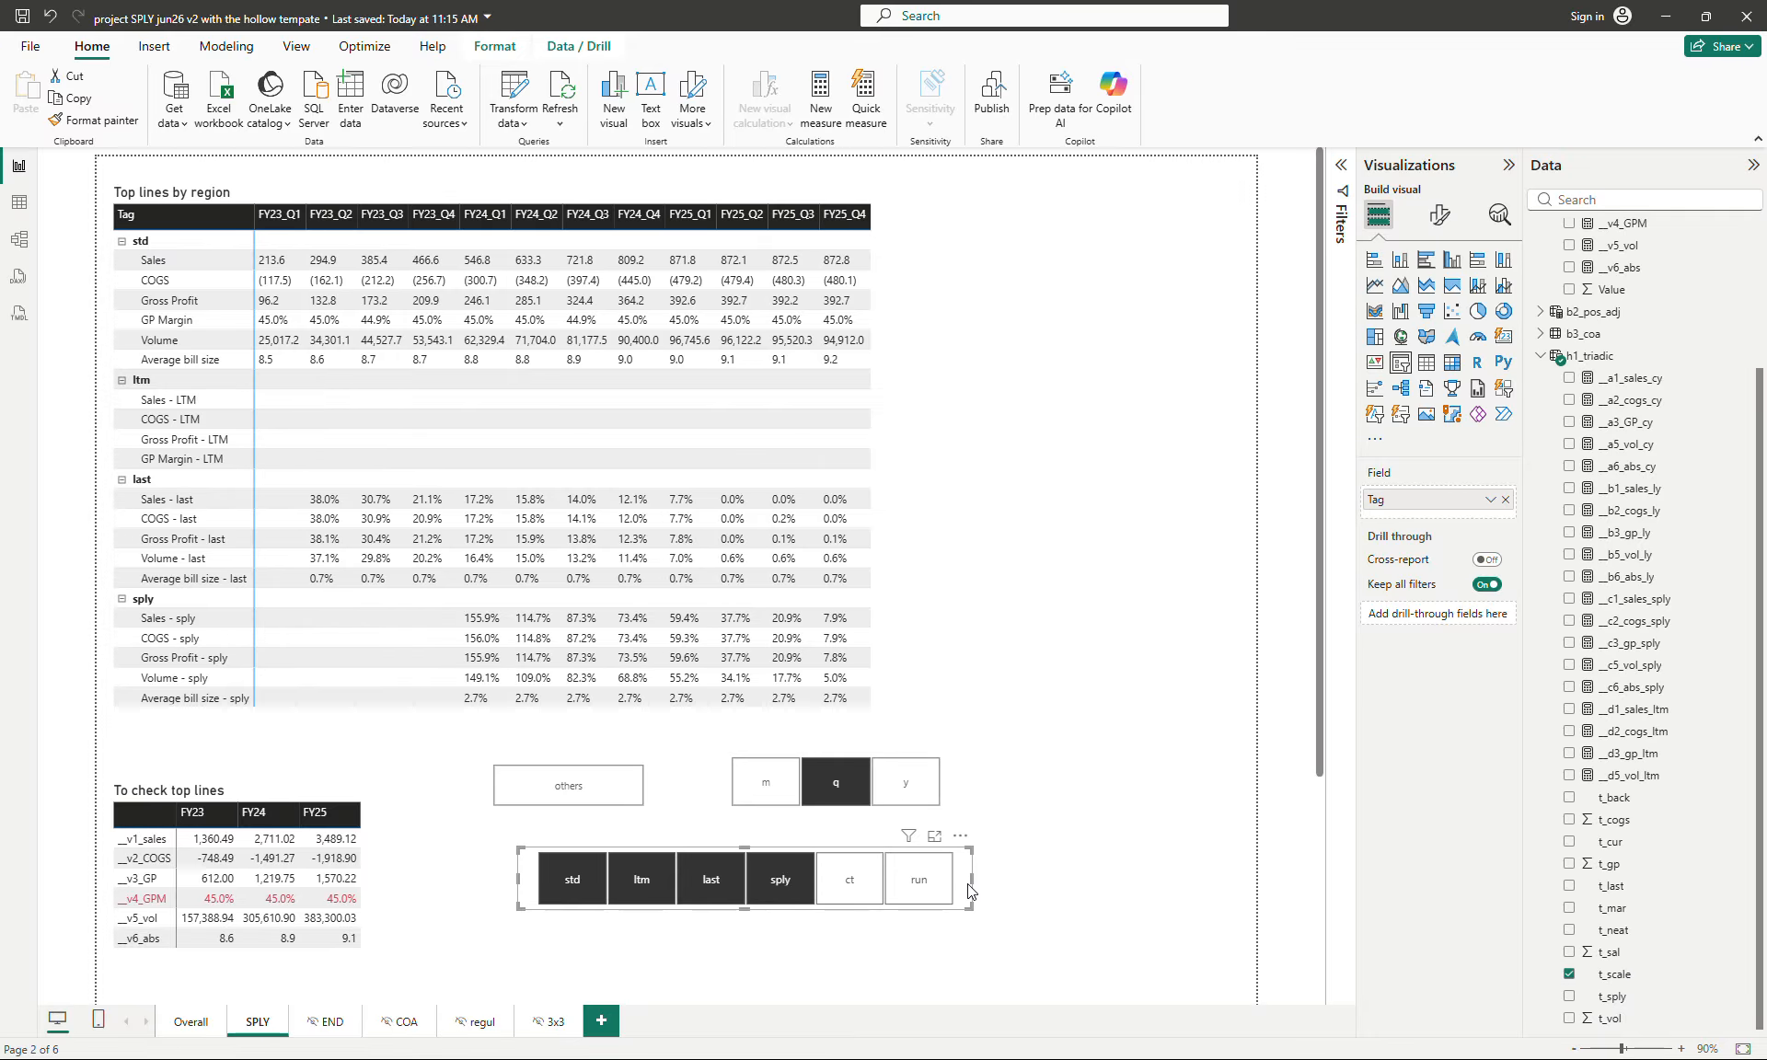
left_click(1541, 355)
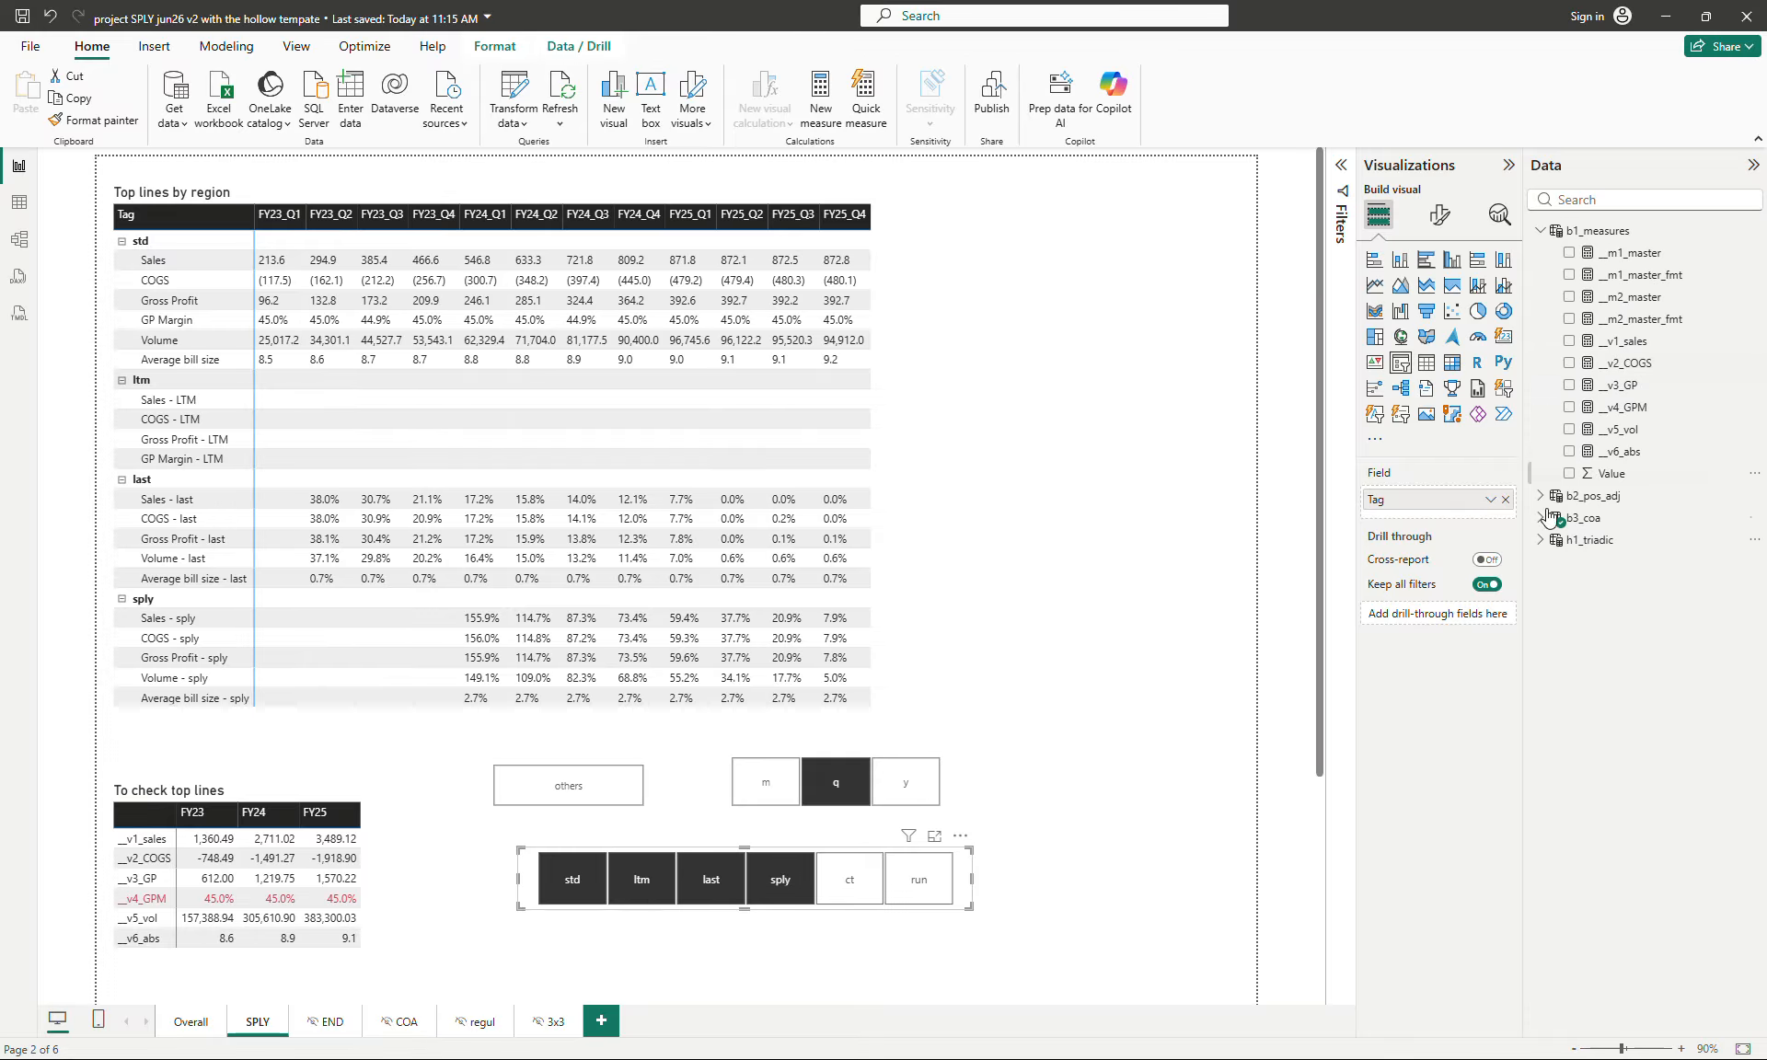
left_click(1542, 517)
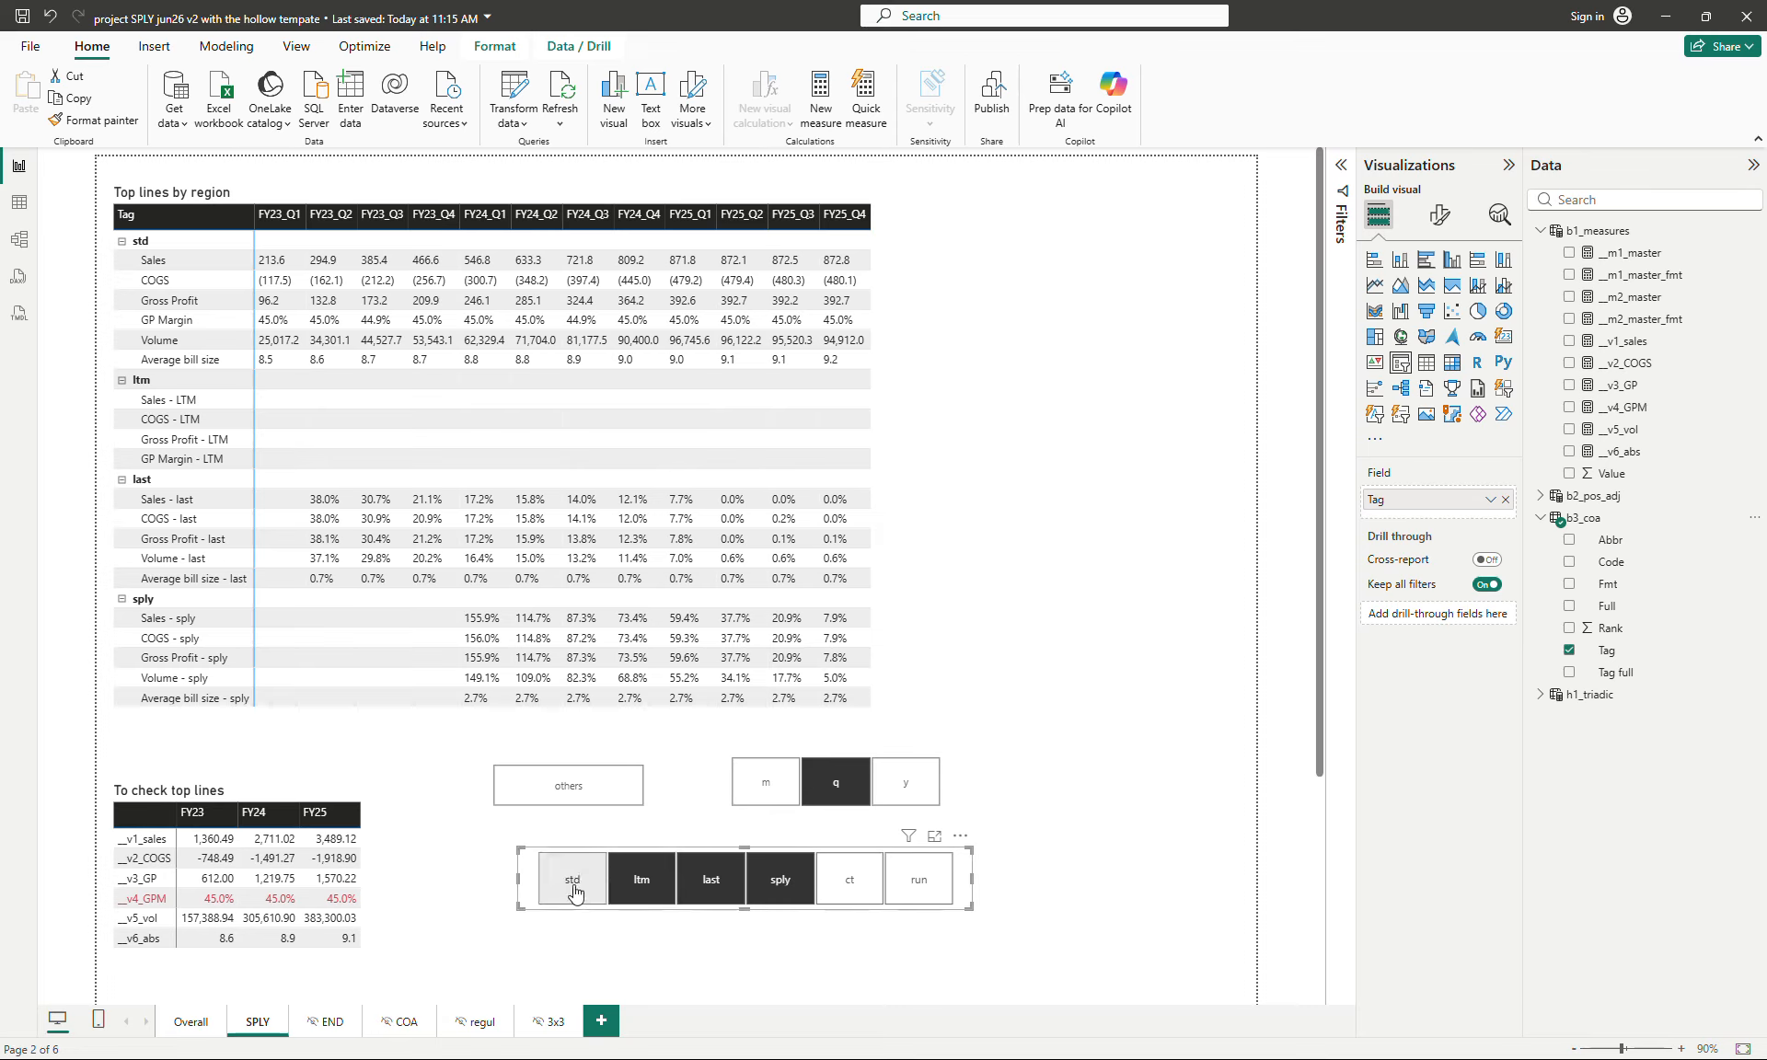
left_click(645, 897)
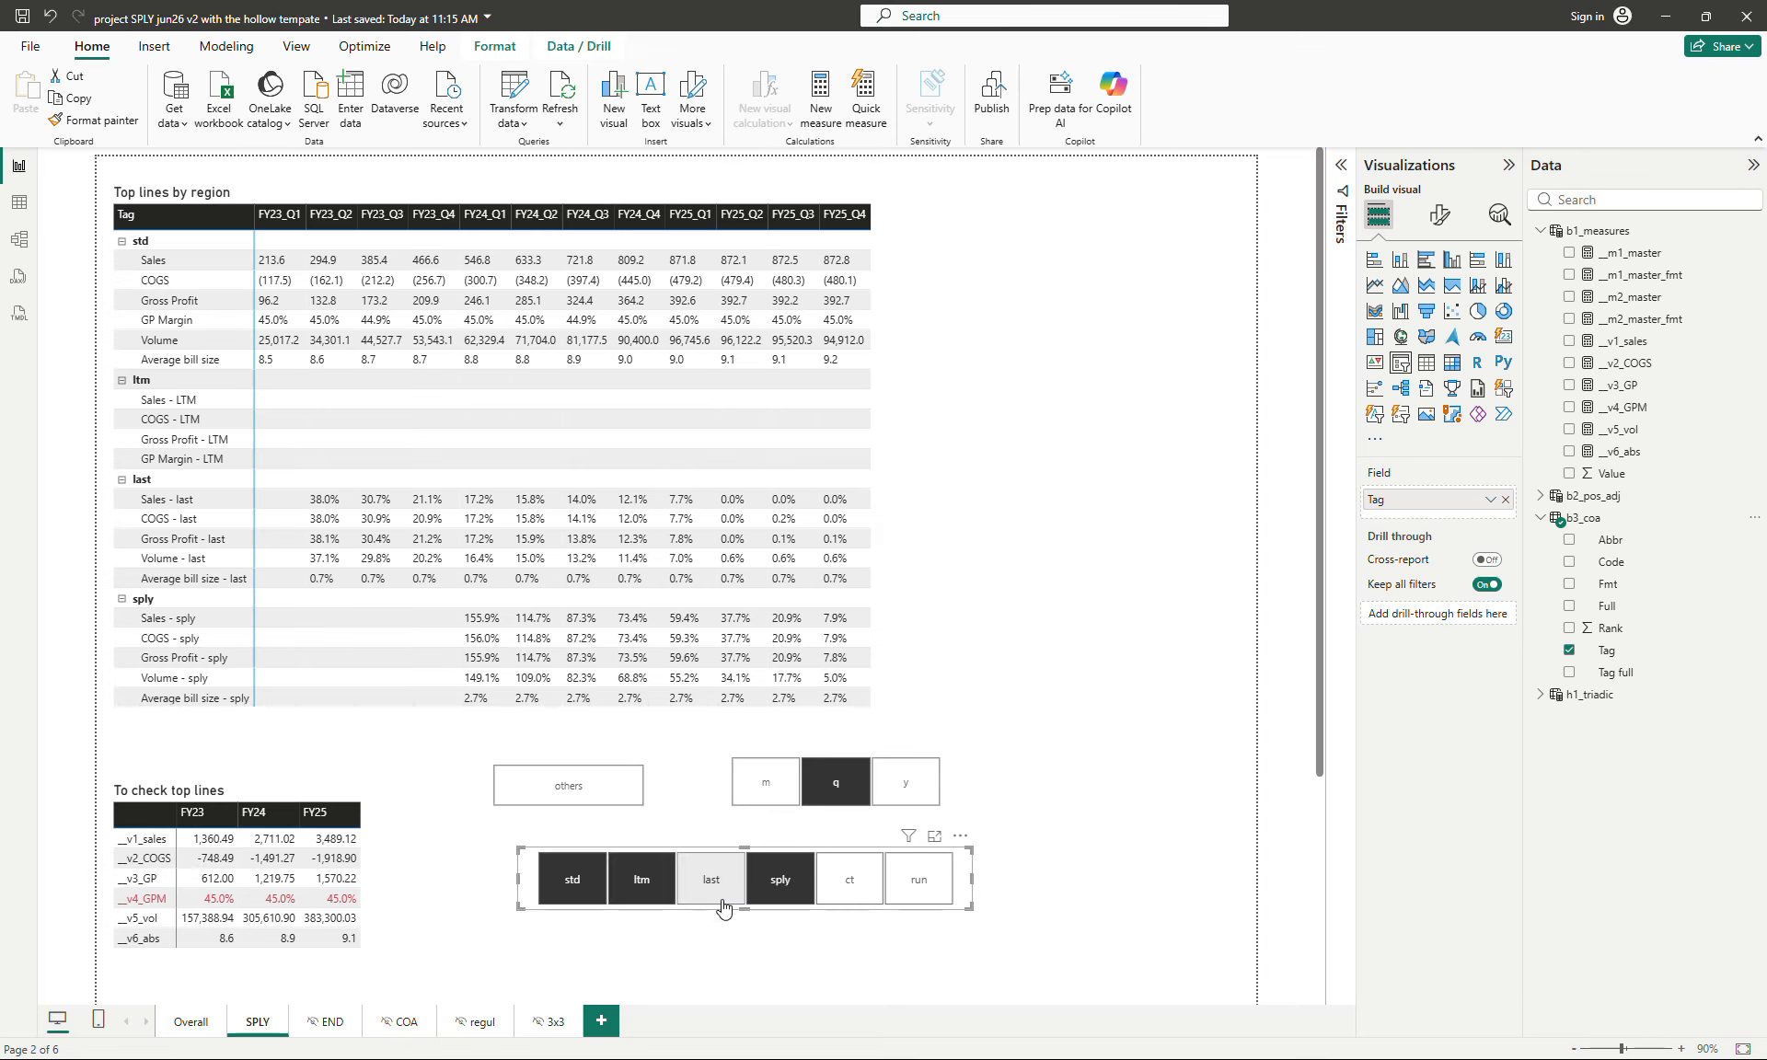
left_click(722, 895)
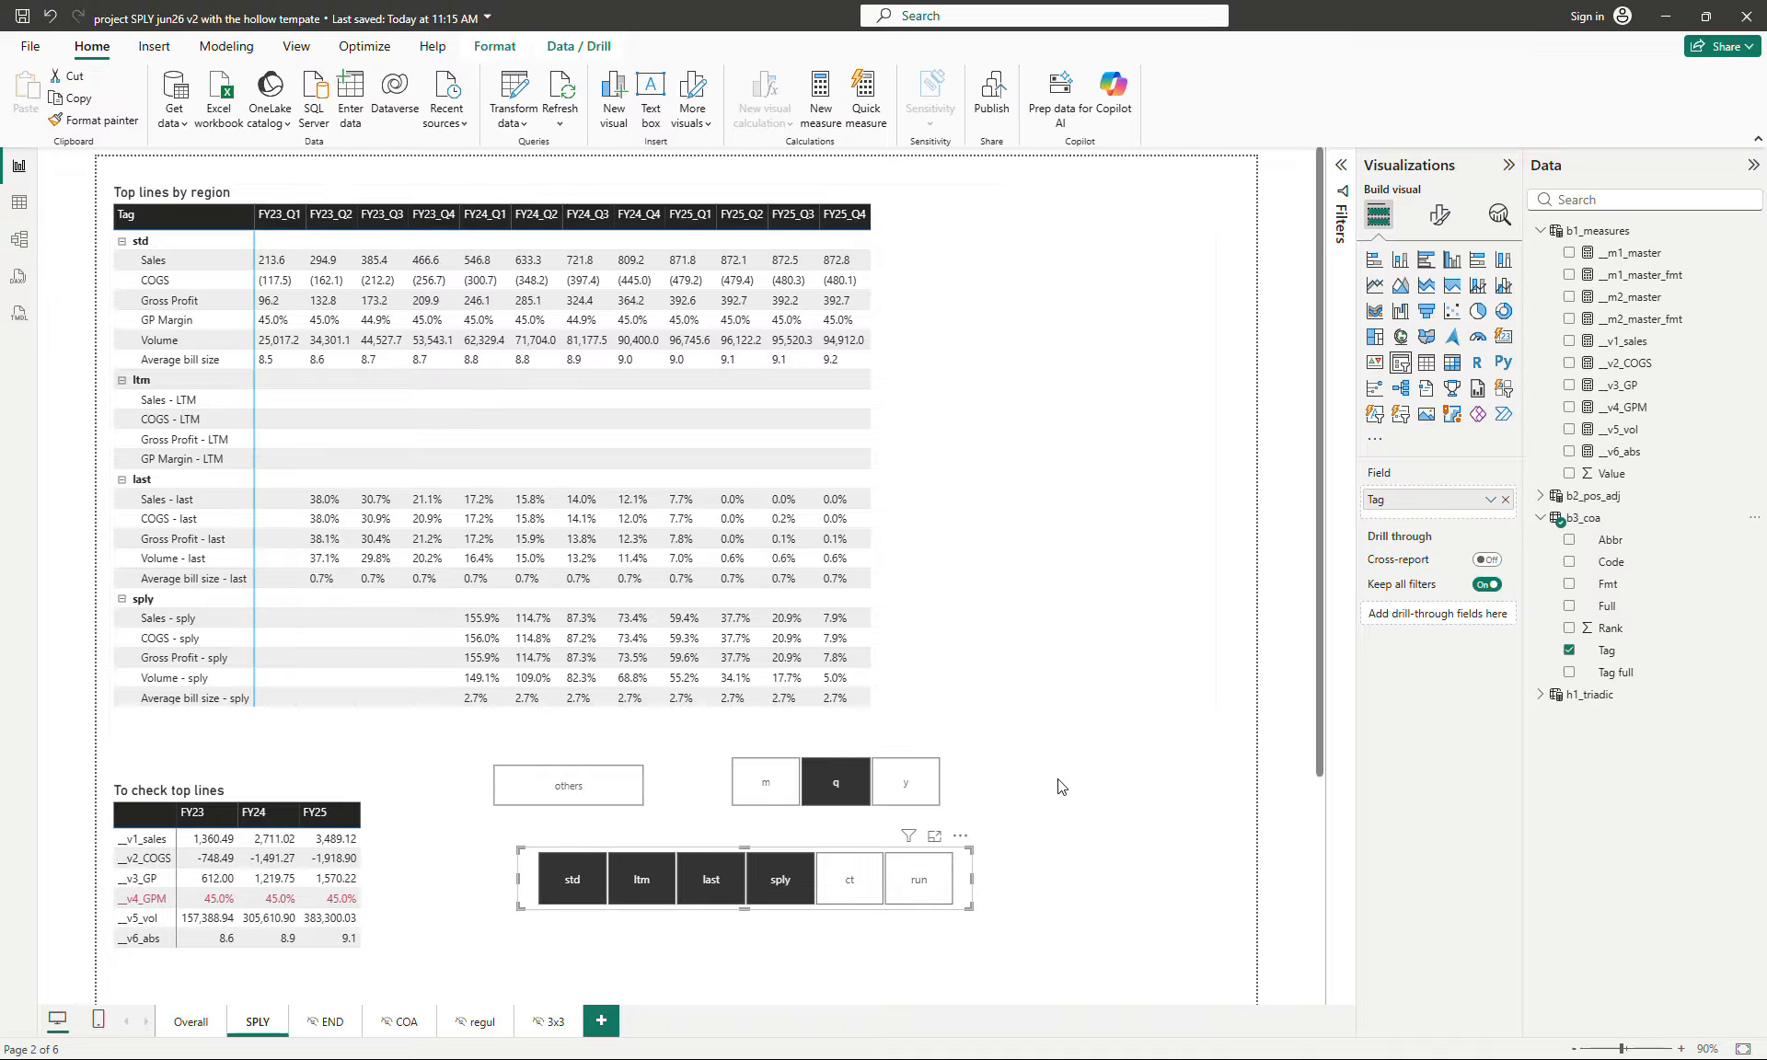
left_click(1242, 597)
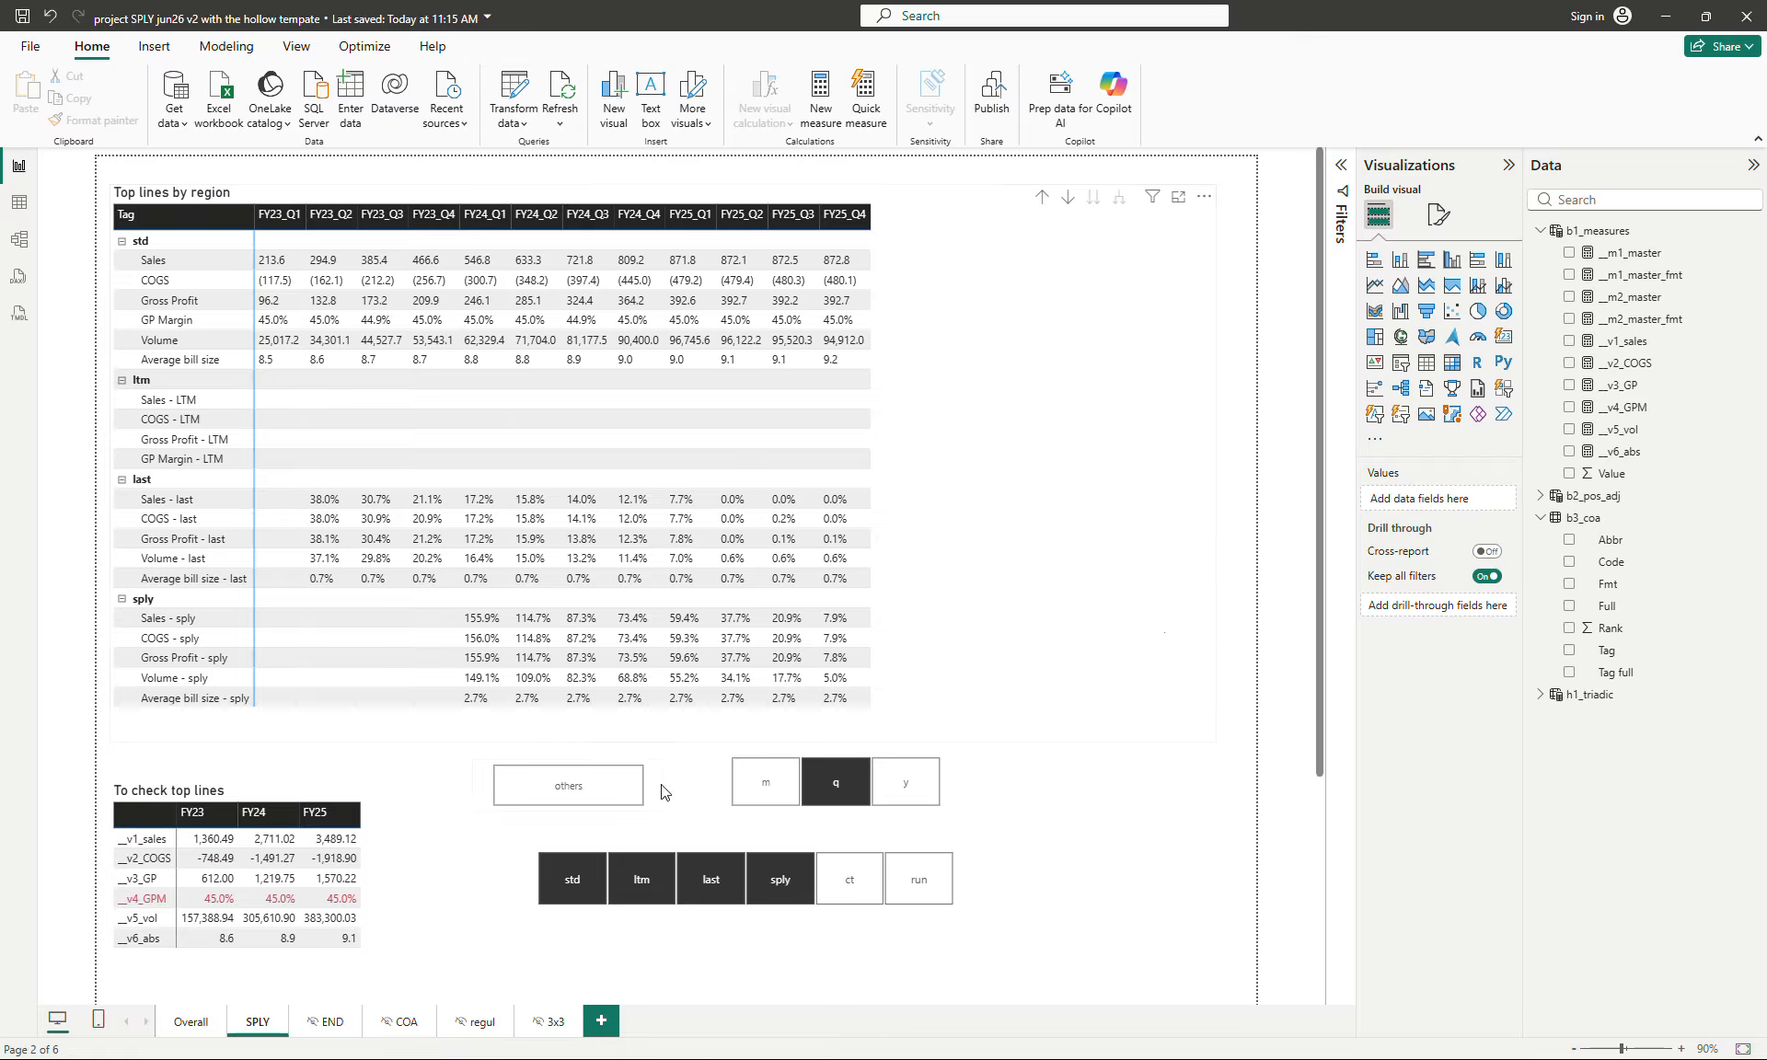
- Examine the To check top lines matrix's measures in b1_measures and its column field in b2_pos_adj, and deselect it
left_click(333, 874)
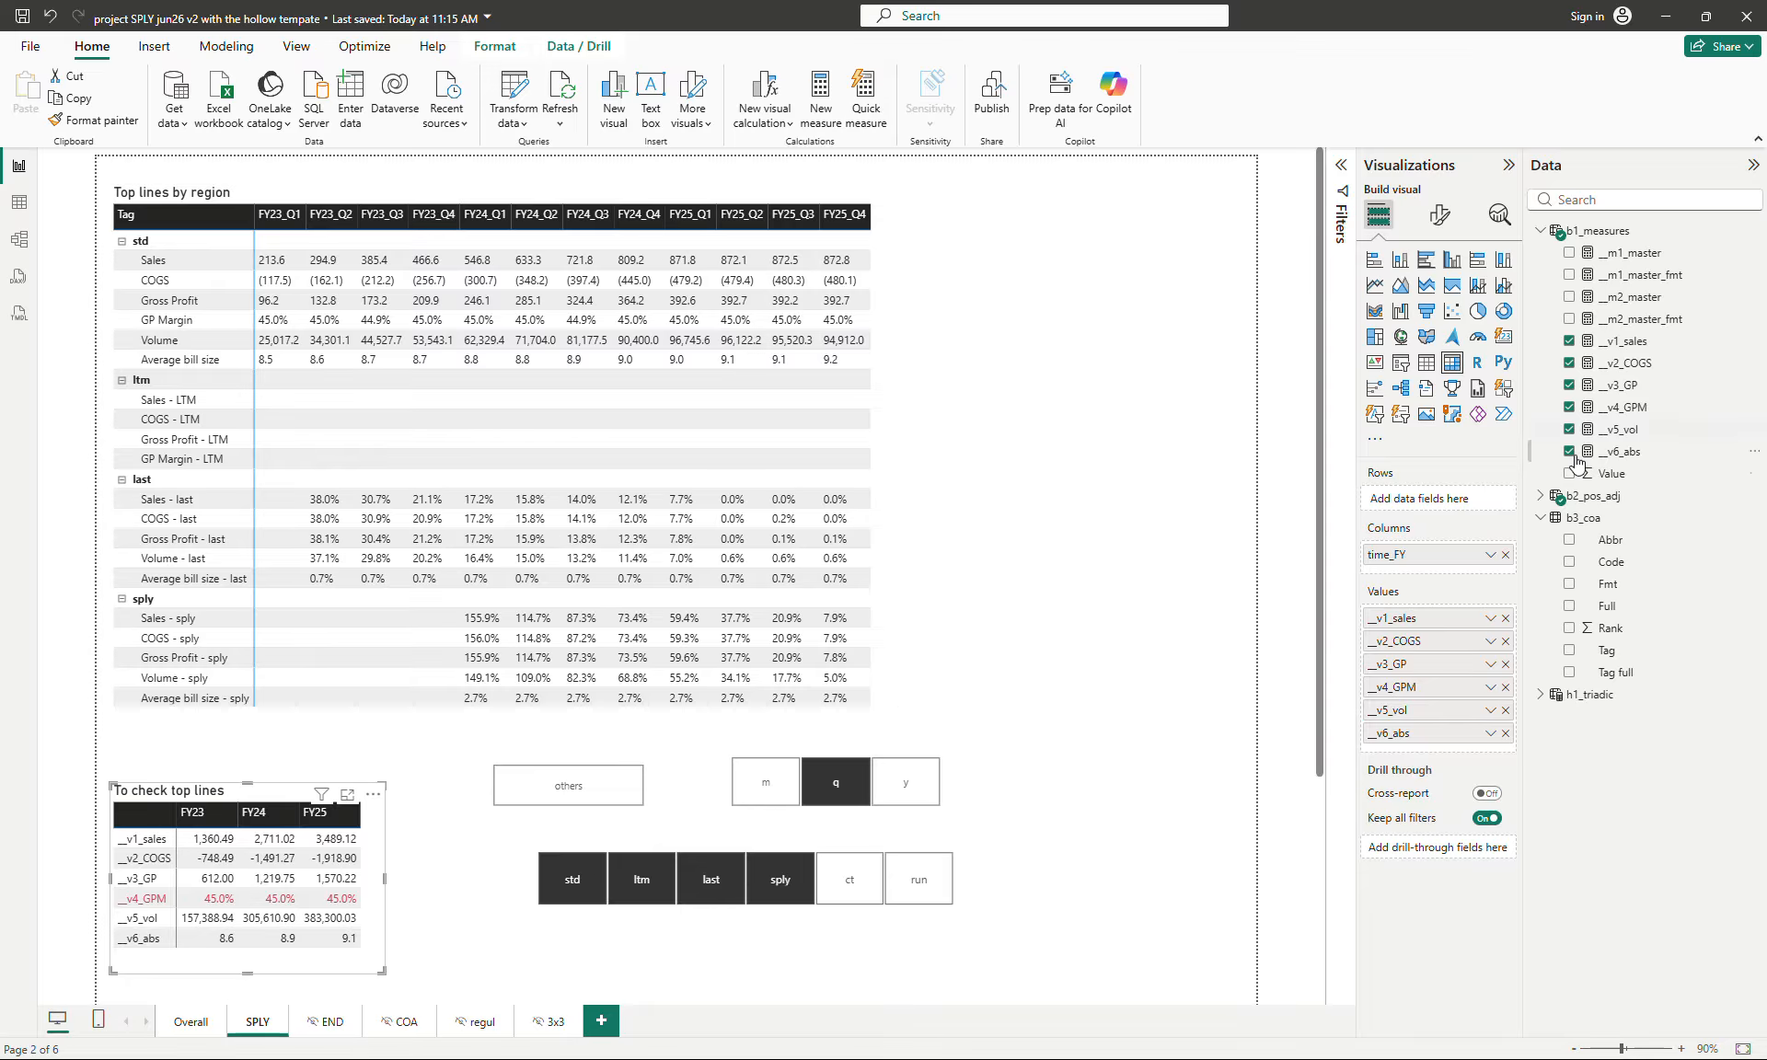
left_click(1539, 497)
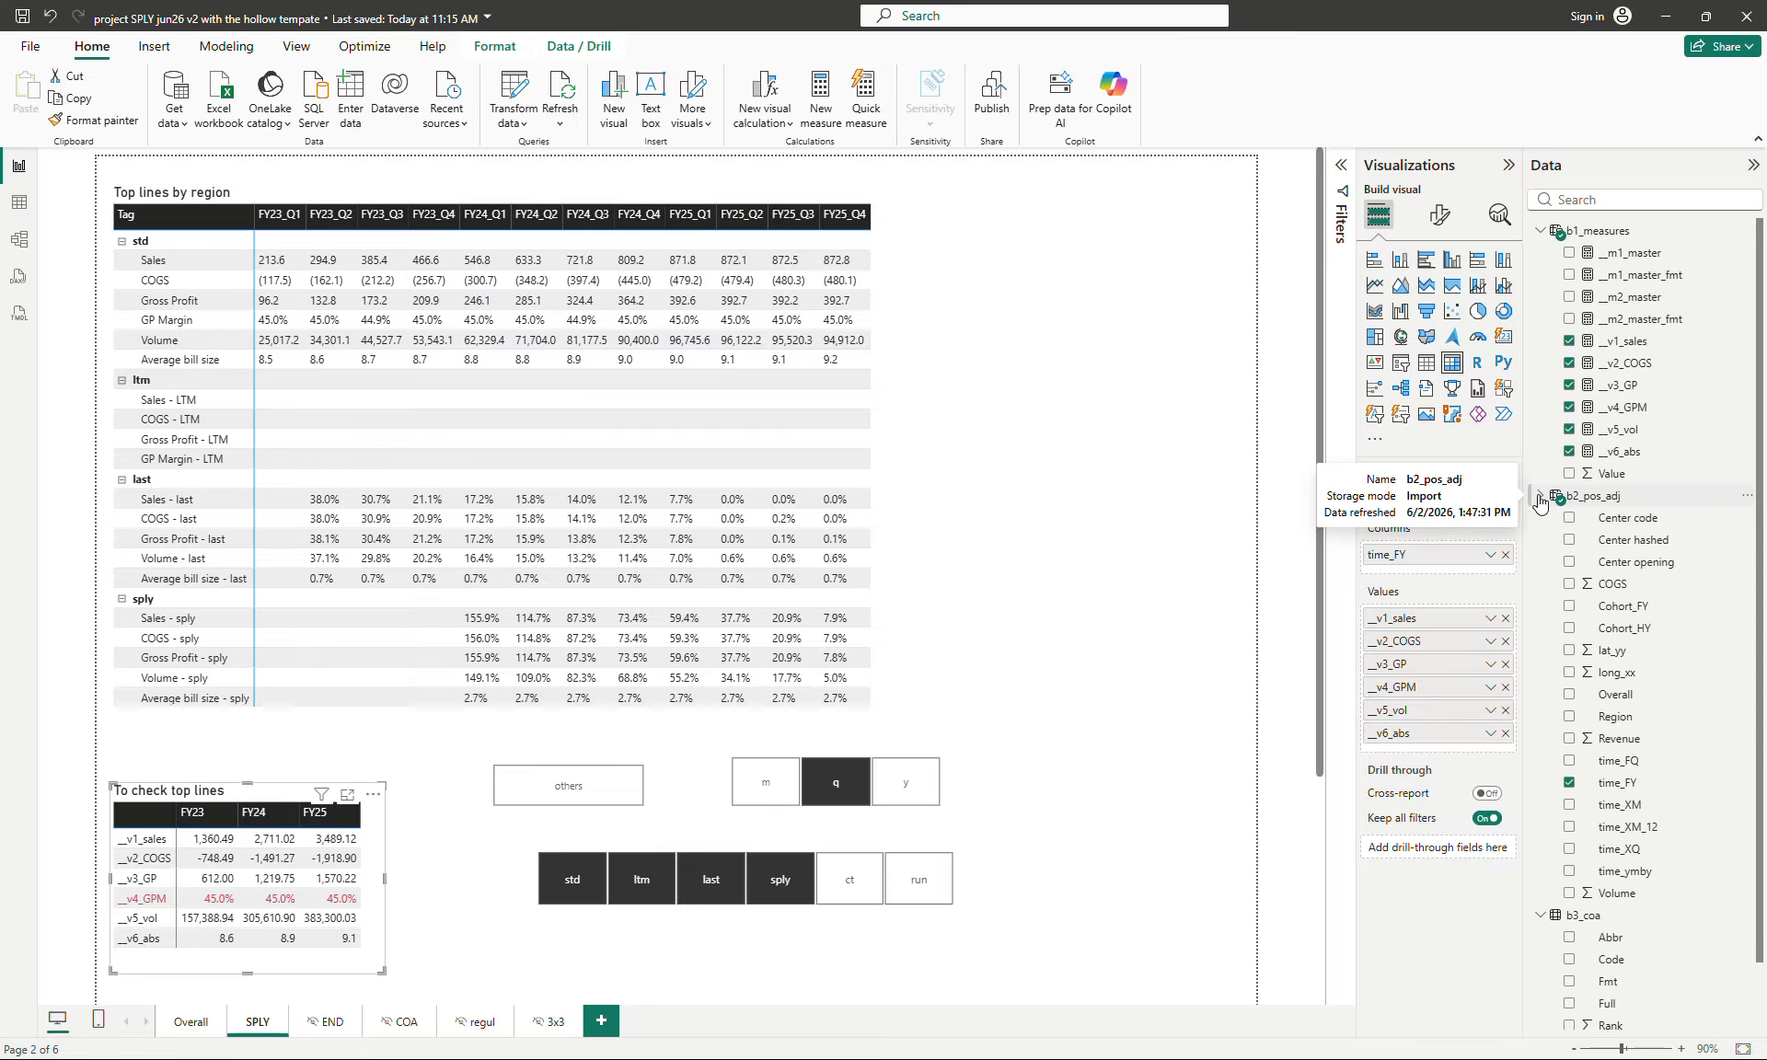
left_click(1539, 497)
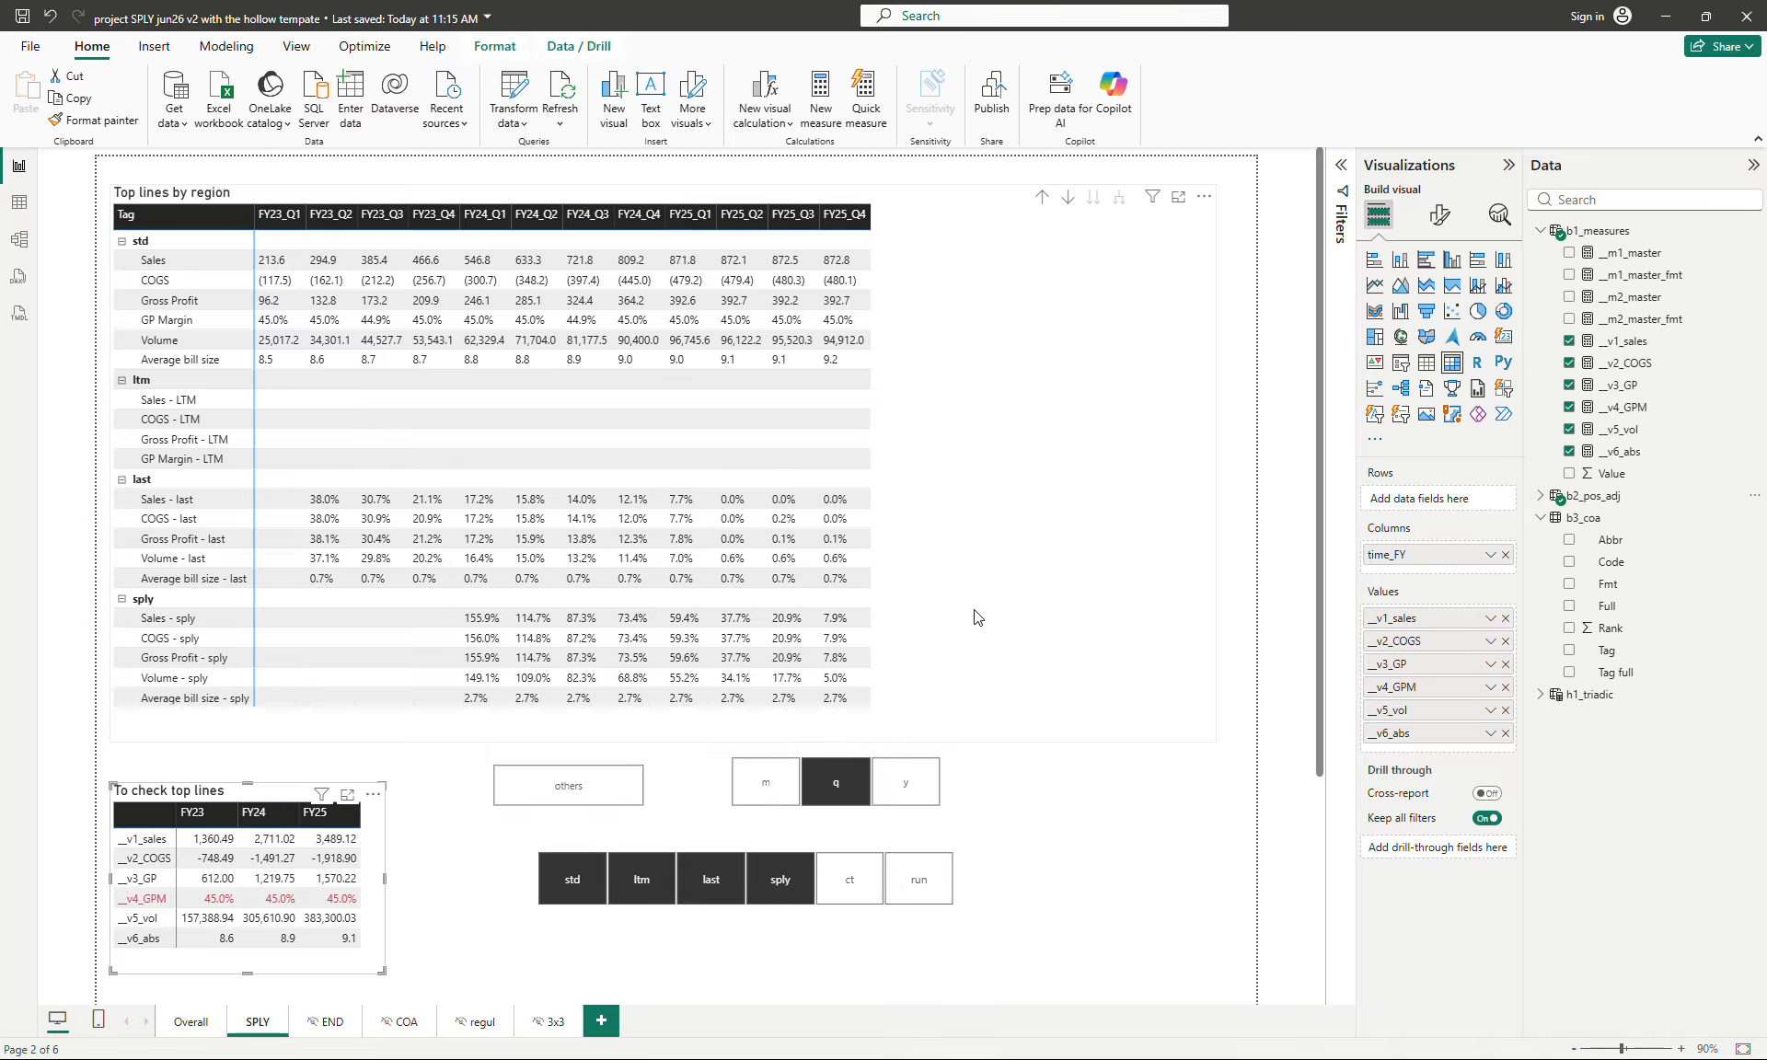
left_click(1233, 670)
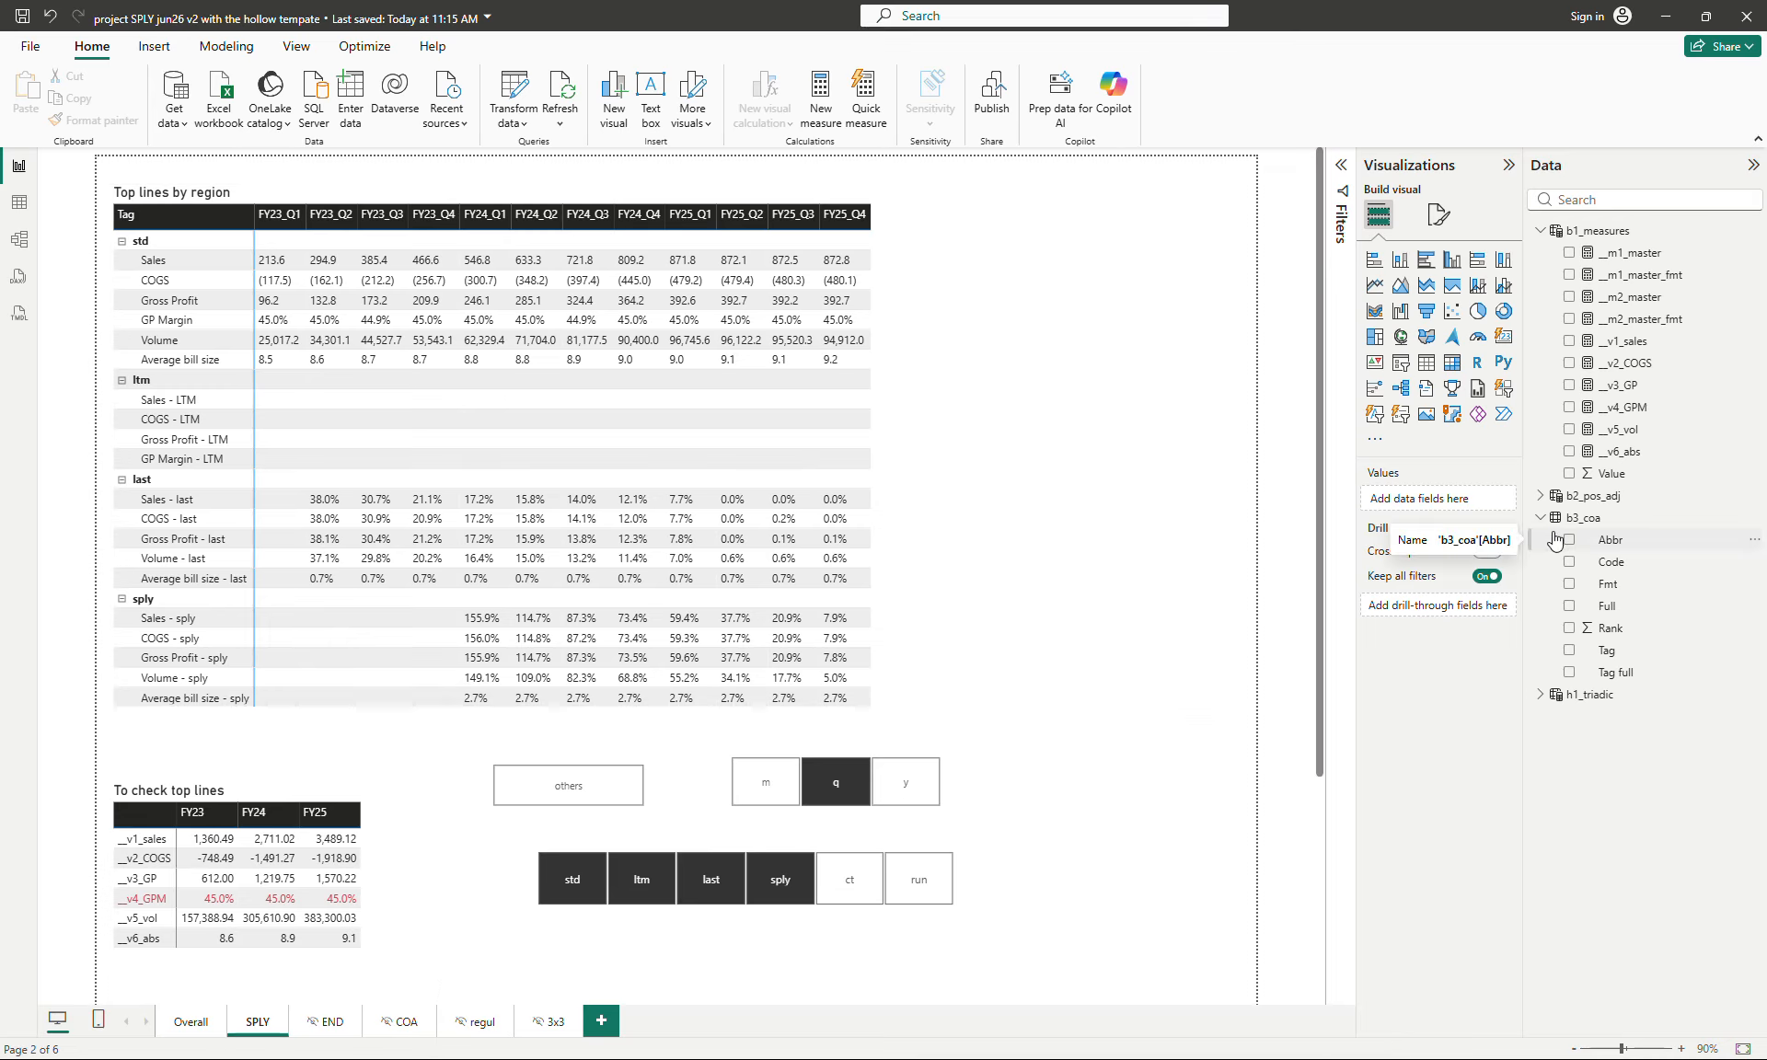
- Switch to the table view and examine the data of b2_pos_adj, b3_coa and h1_triadic
left_click(1036, 397)
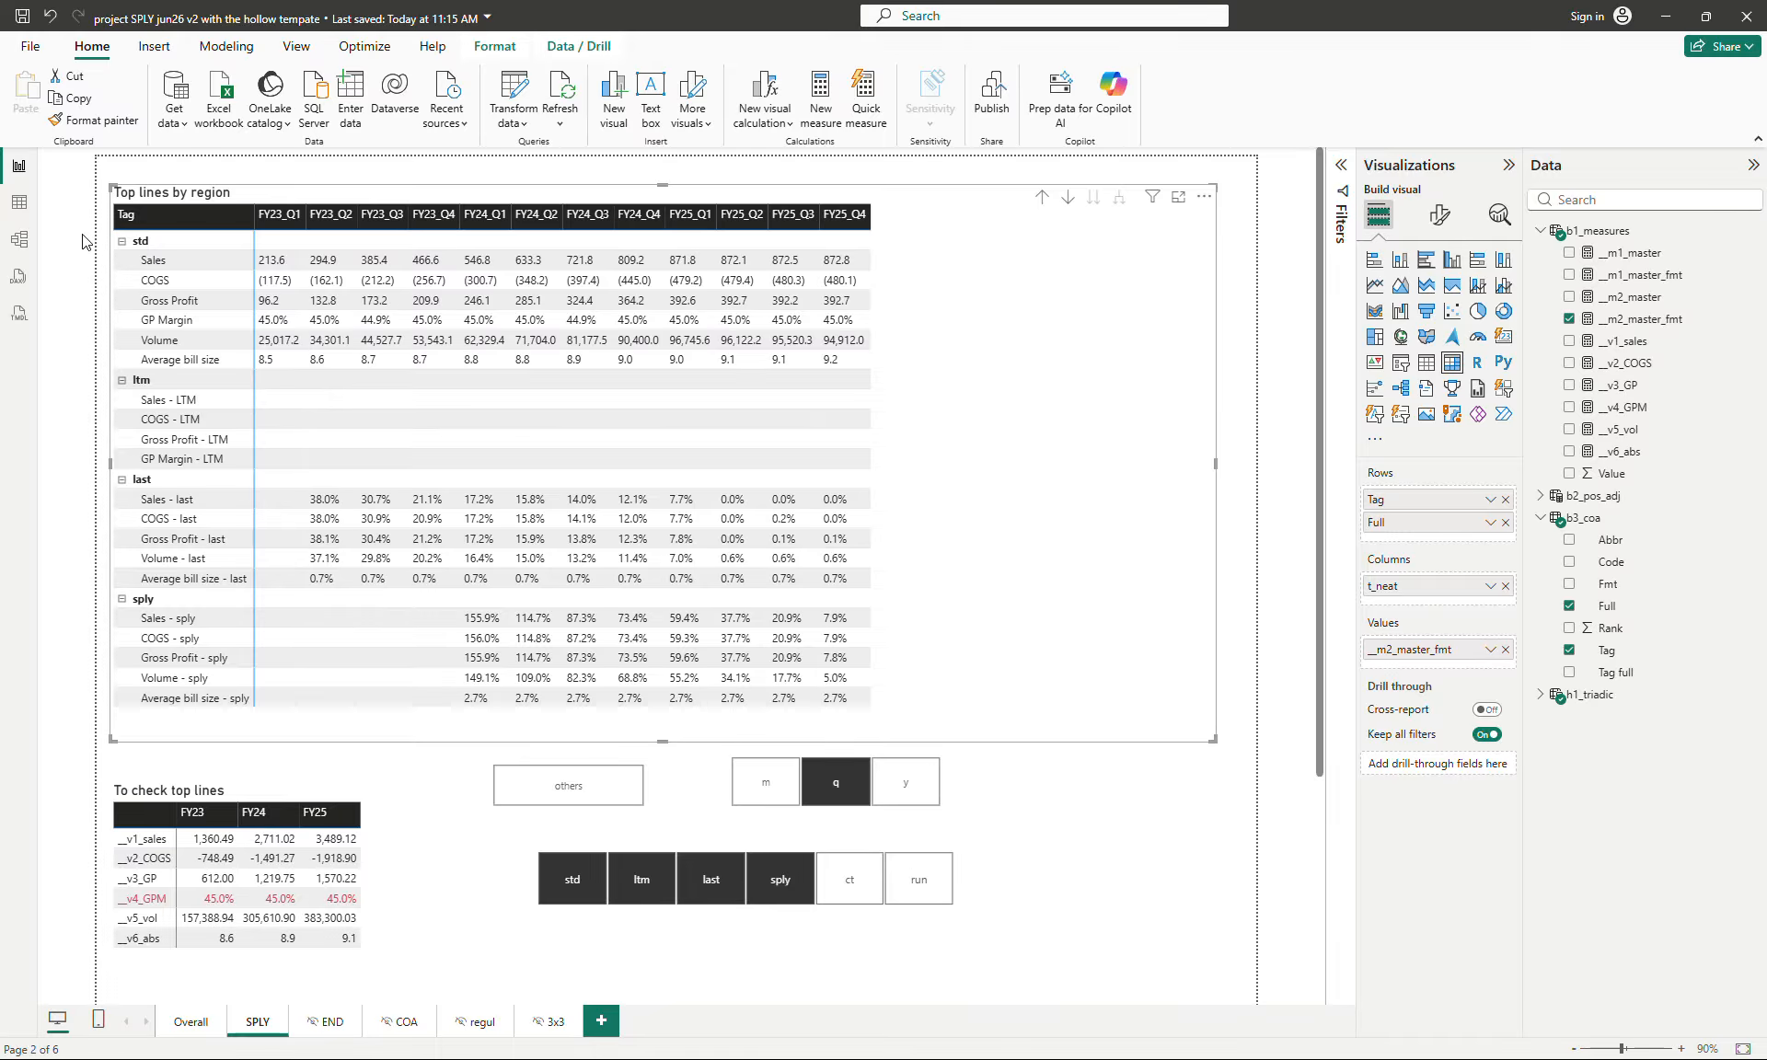
left_click(22, 205)
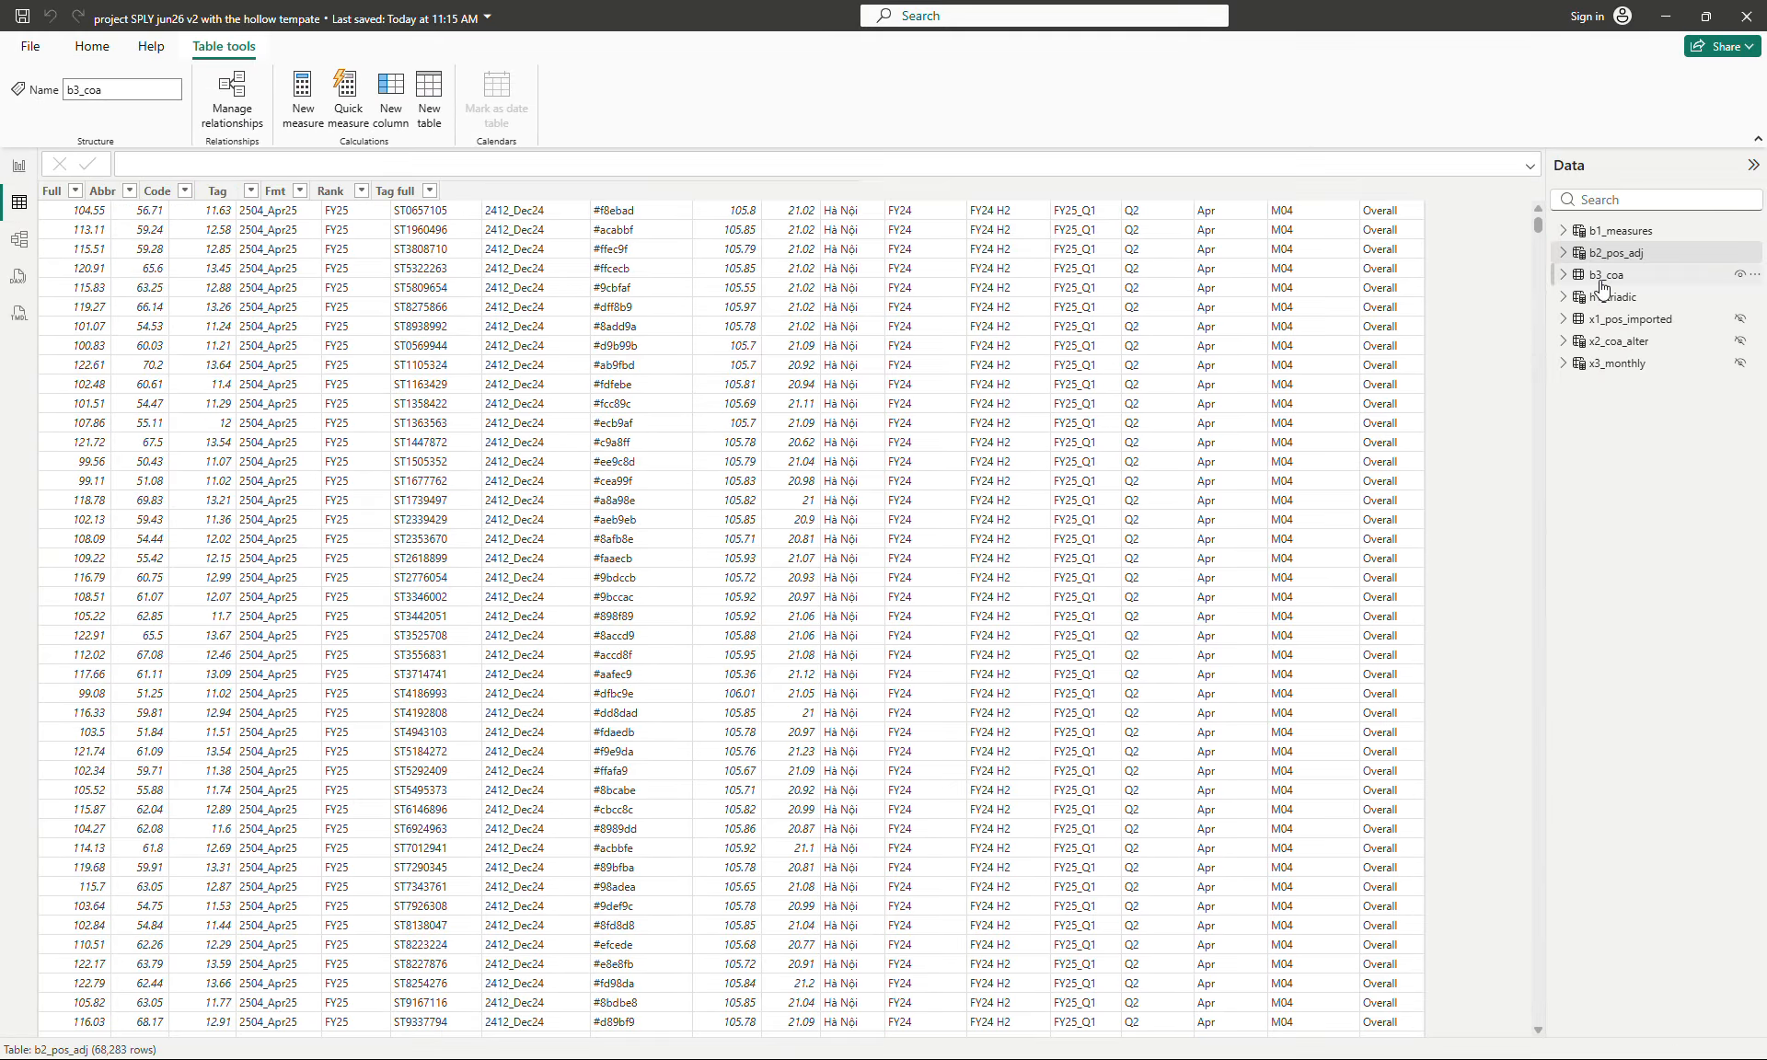
left_click(1605, 274)
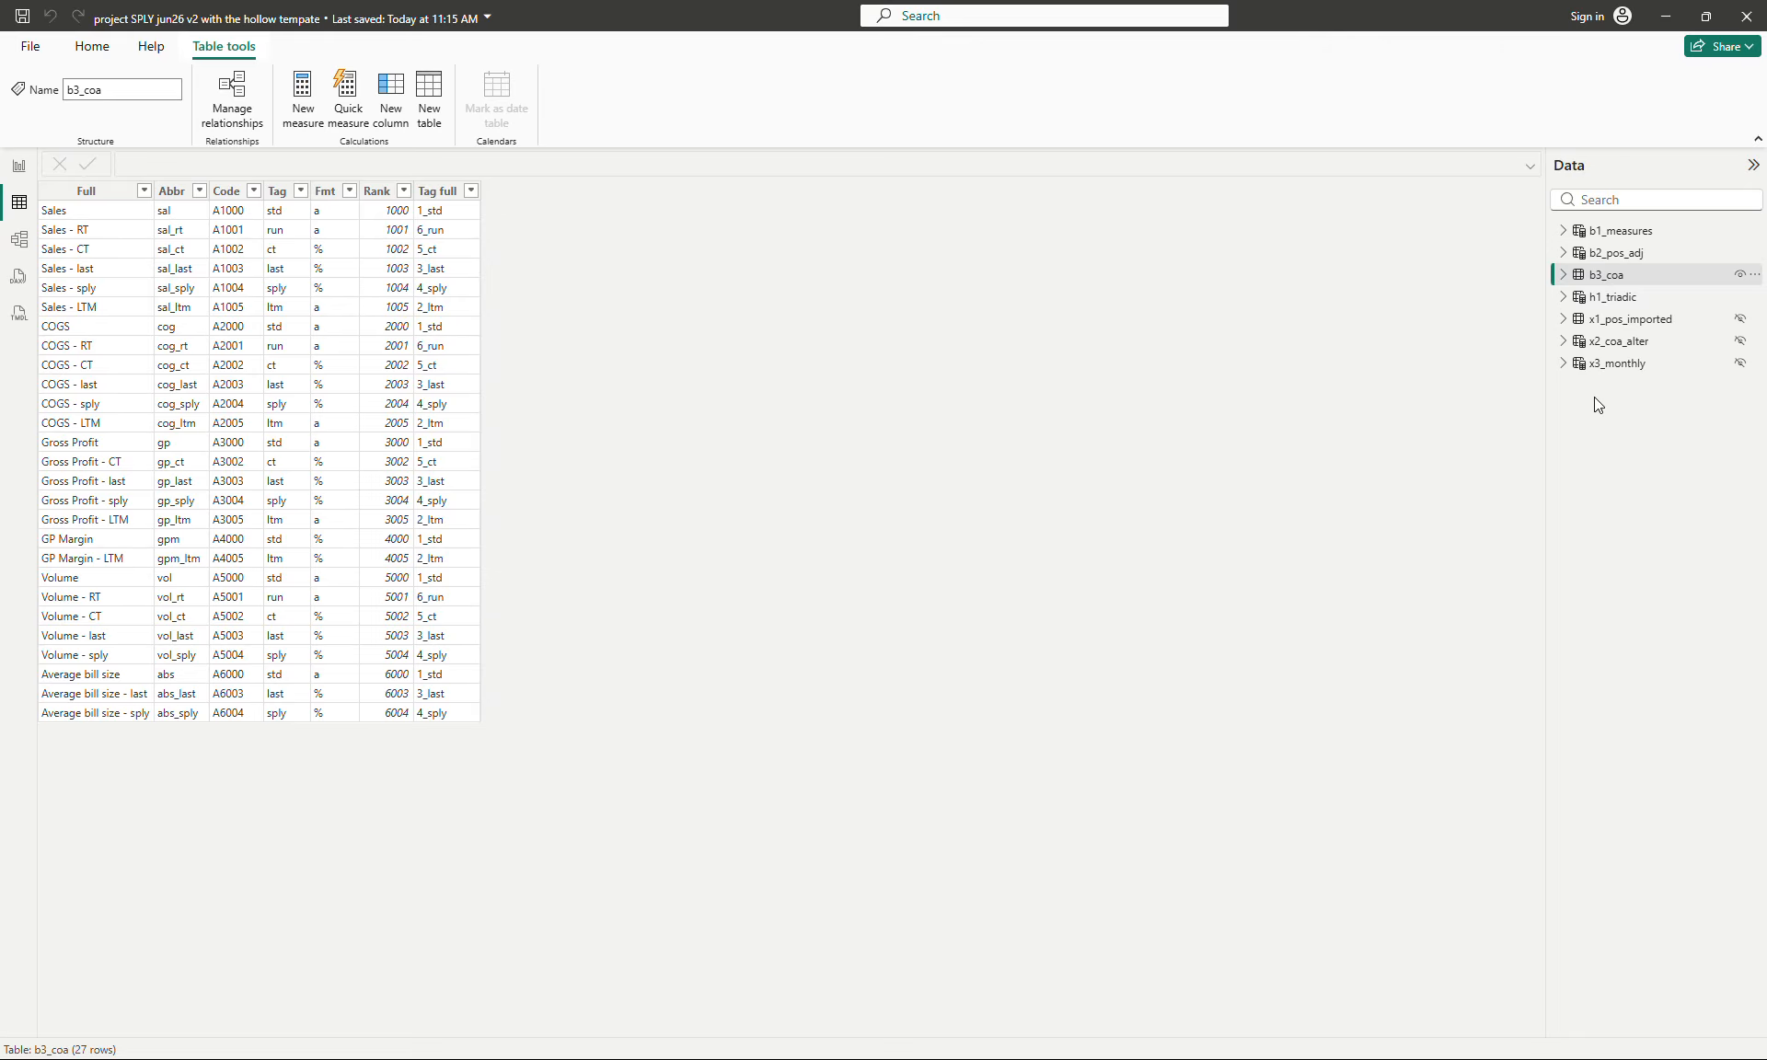
left_click(1615, 298)
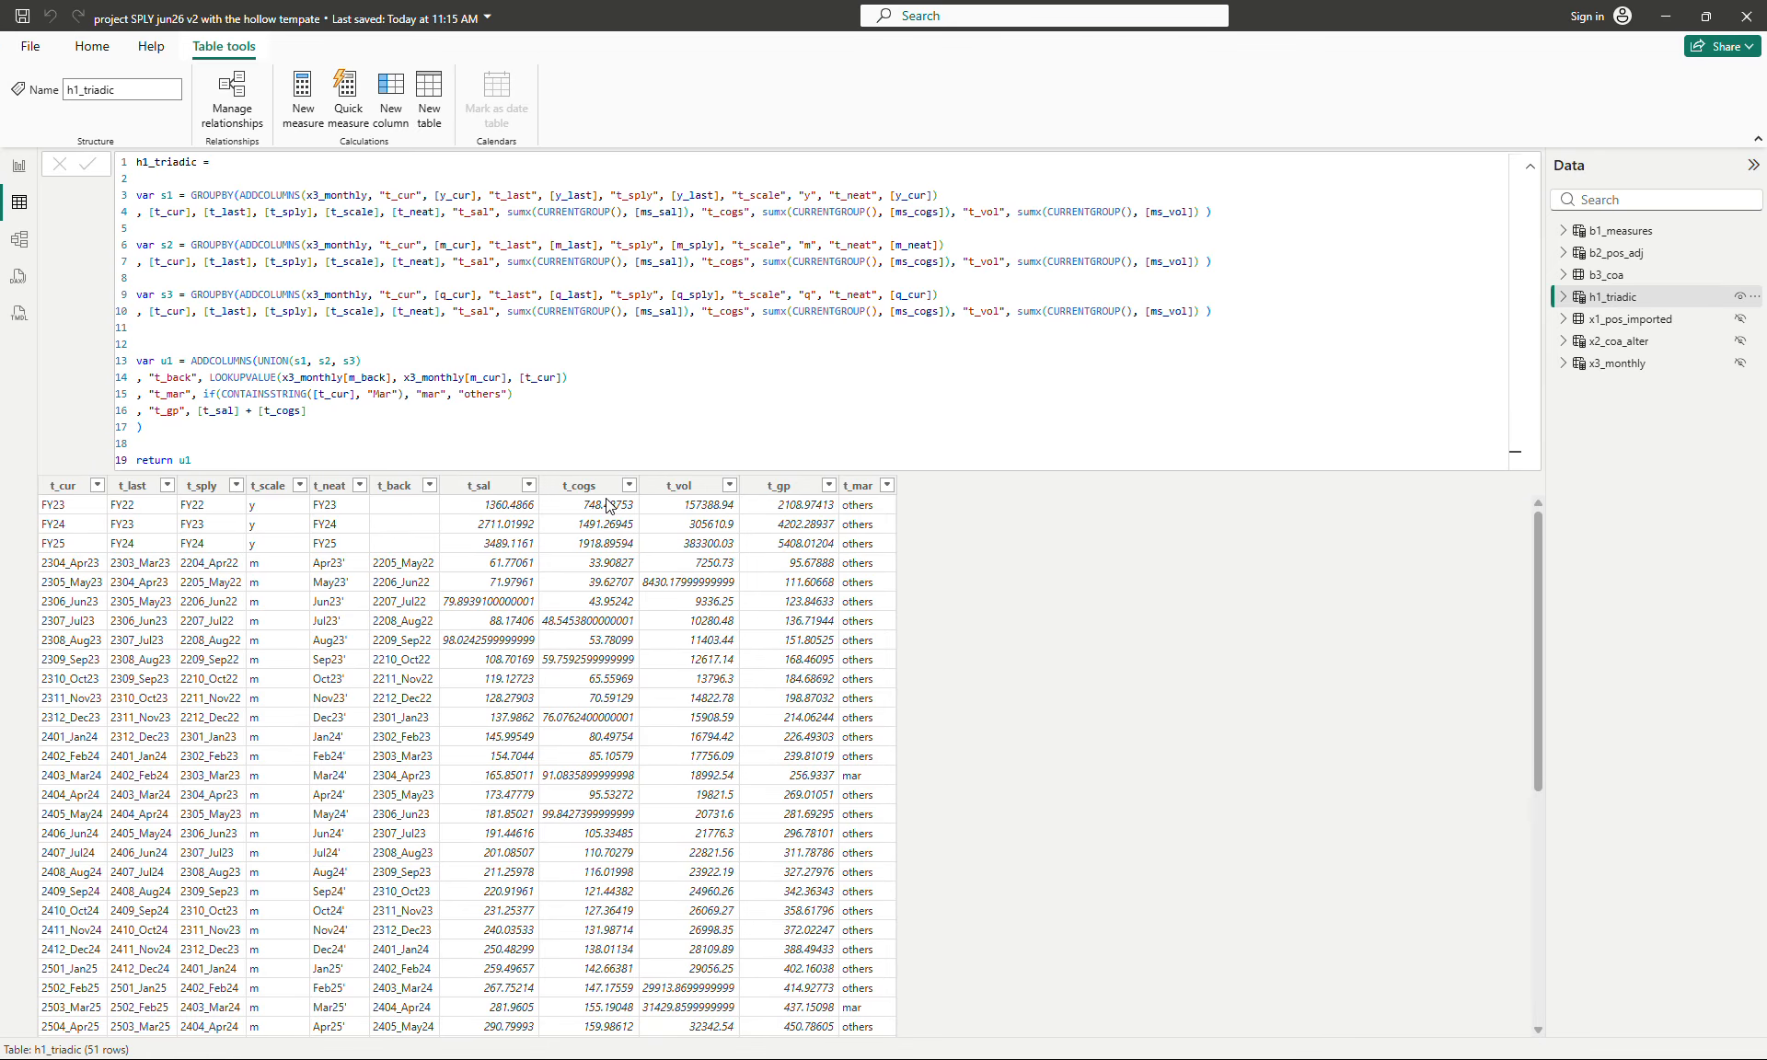
- Filter the h1_triadic table's t_scale column to show only the y rows
left_click(301, 486)
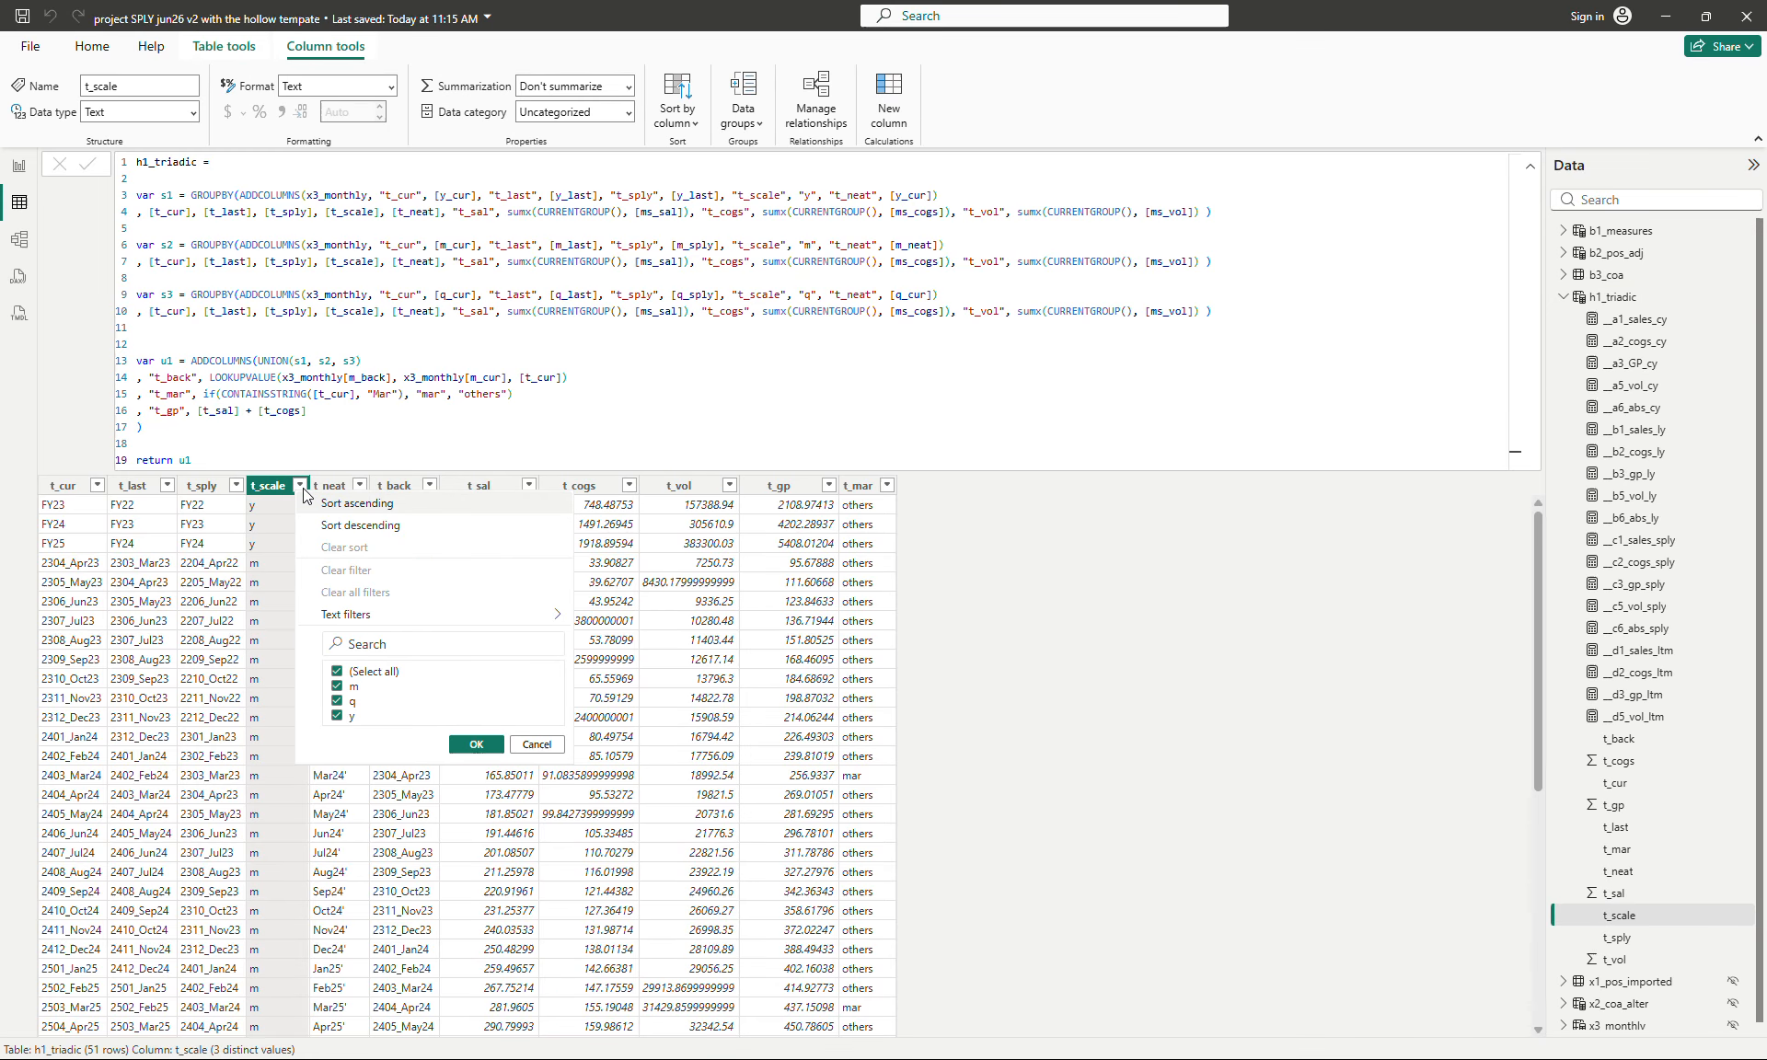
left_click(354, 672)
left_click(346, 718)
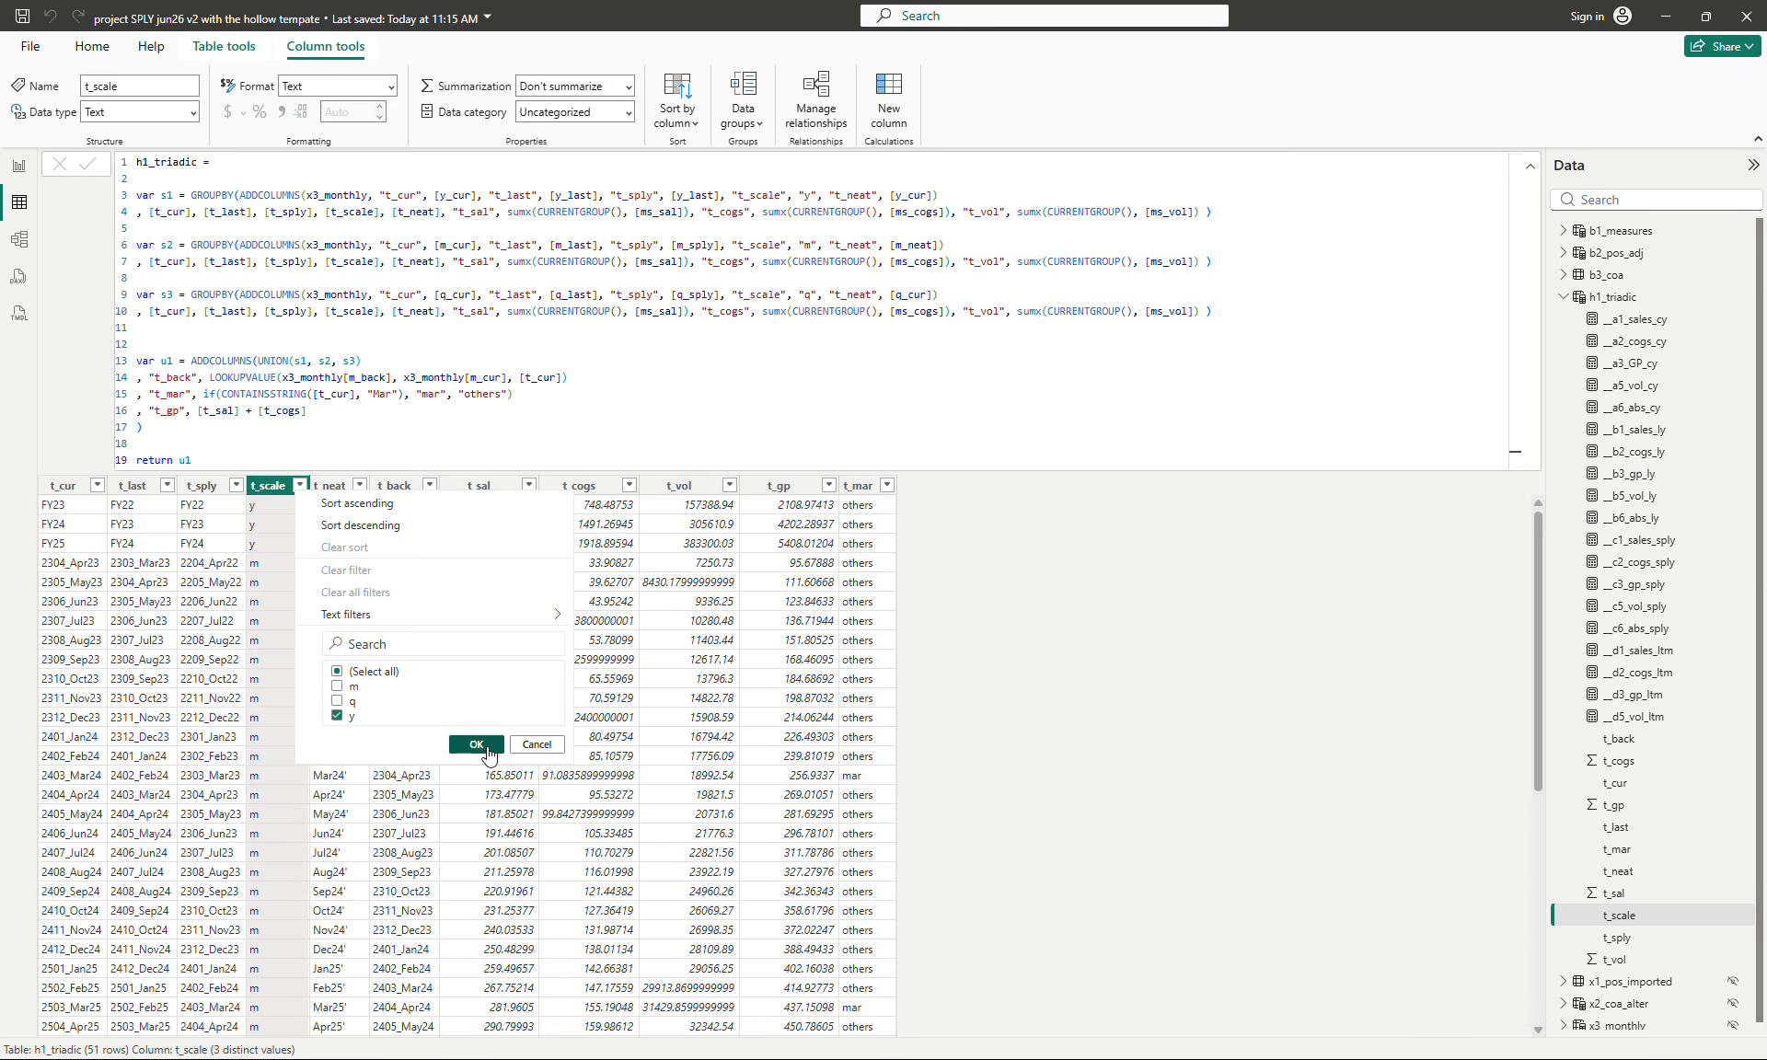
left_click(476, 745)
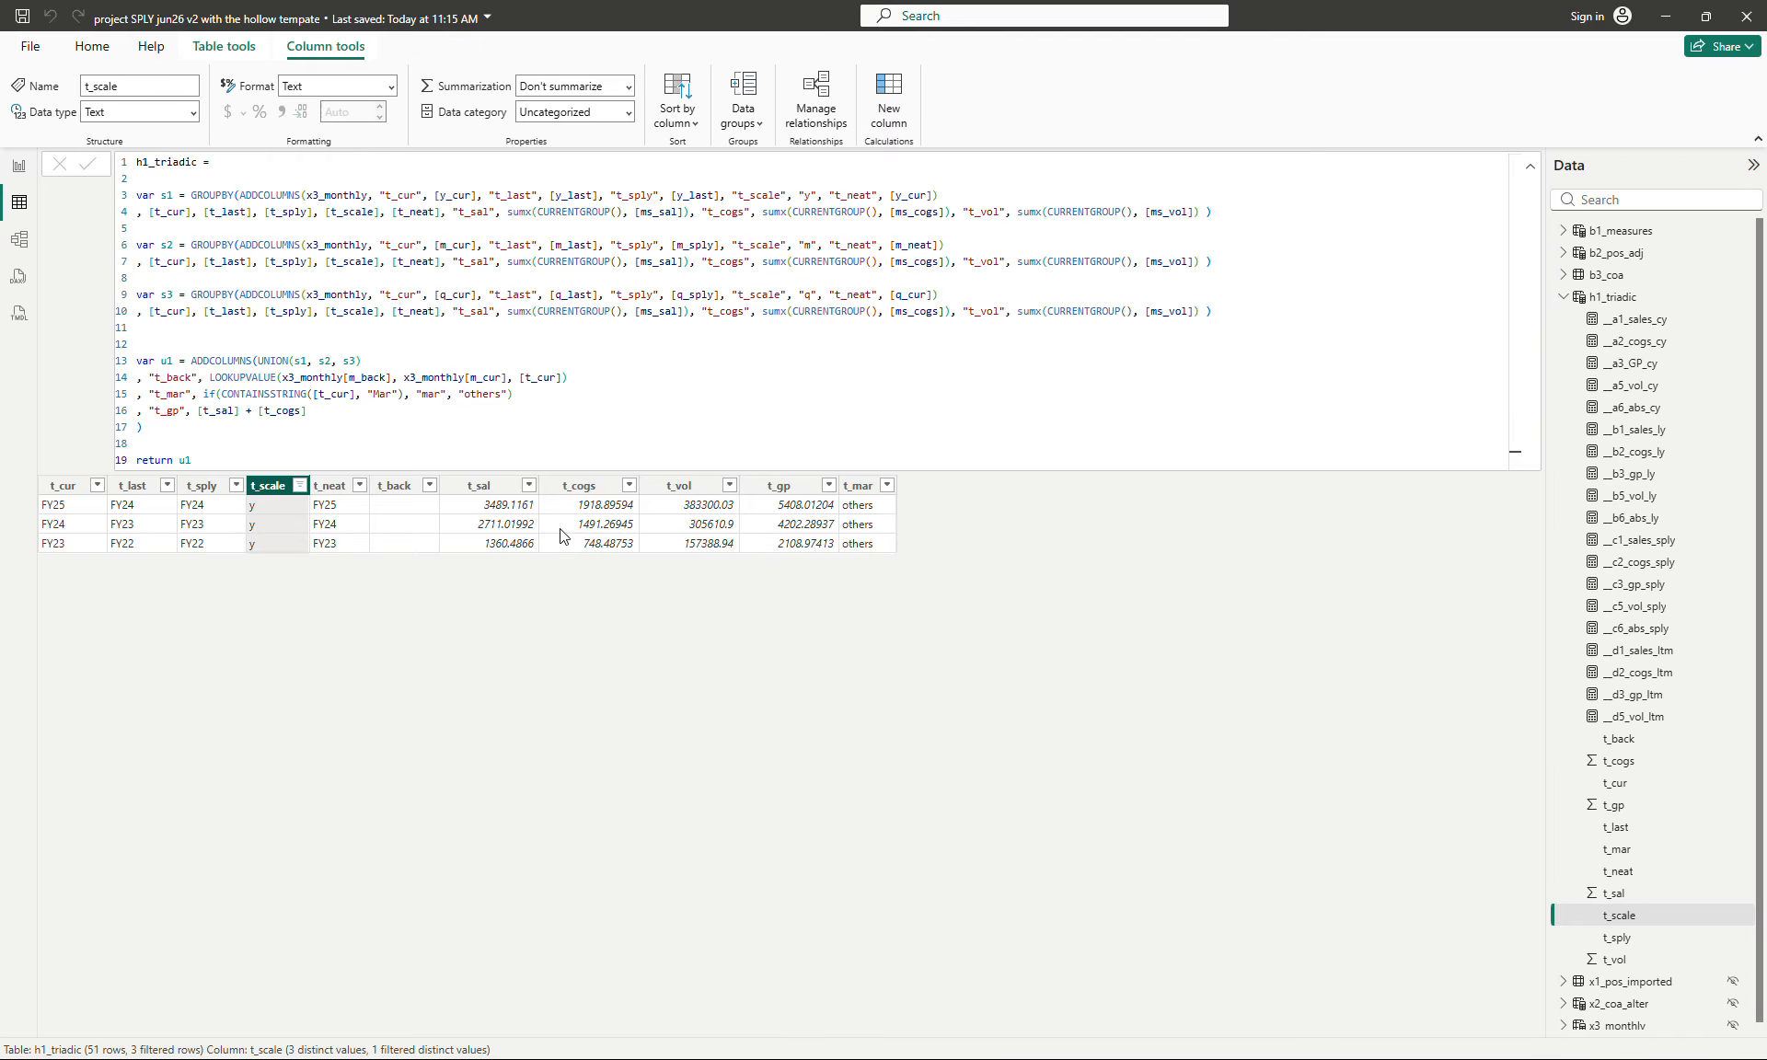
- Format the t_sal and t_cogs columns with a thousands separator and 1 decimal place
left_click(501, 518)
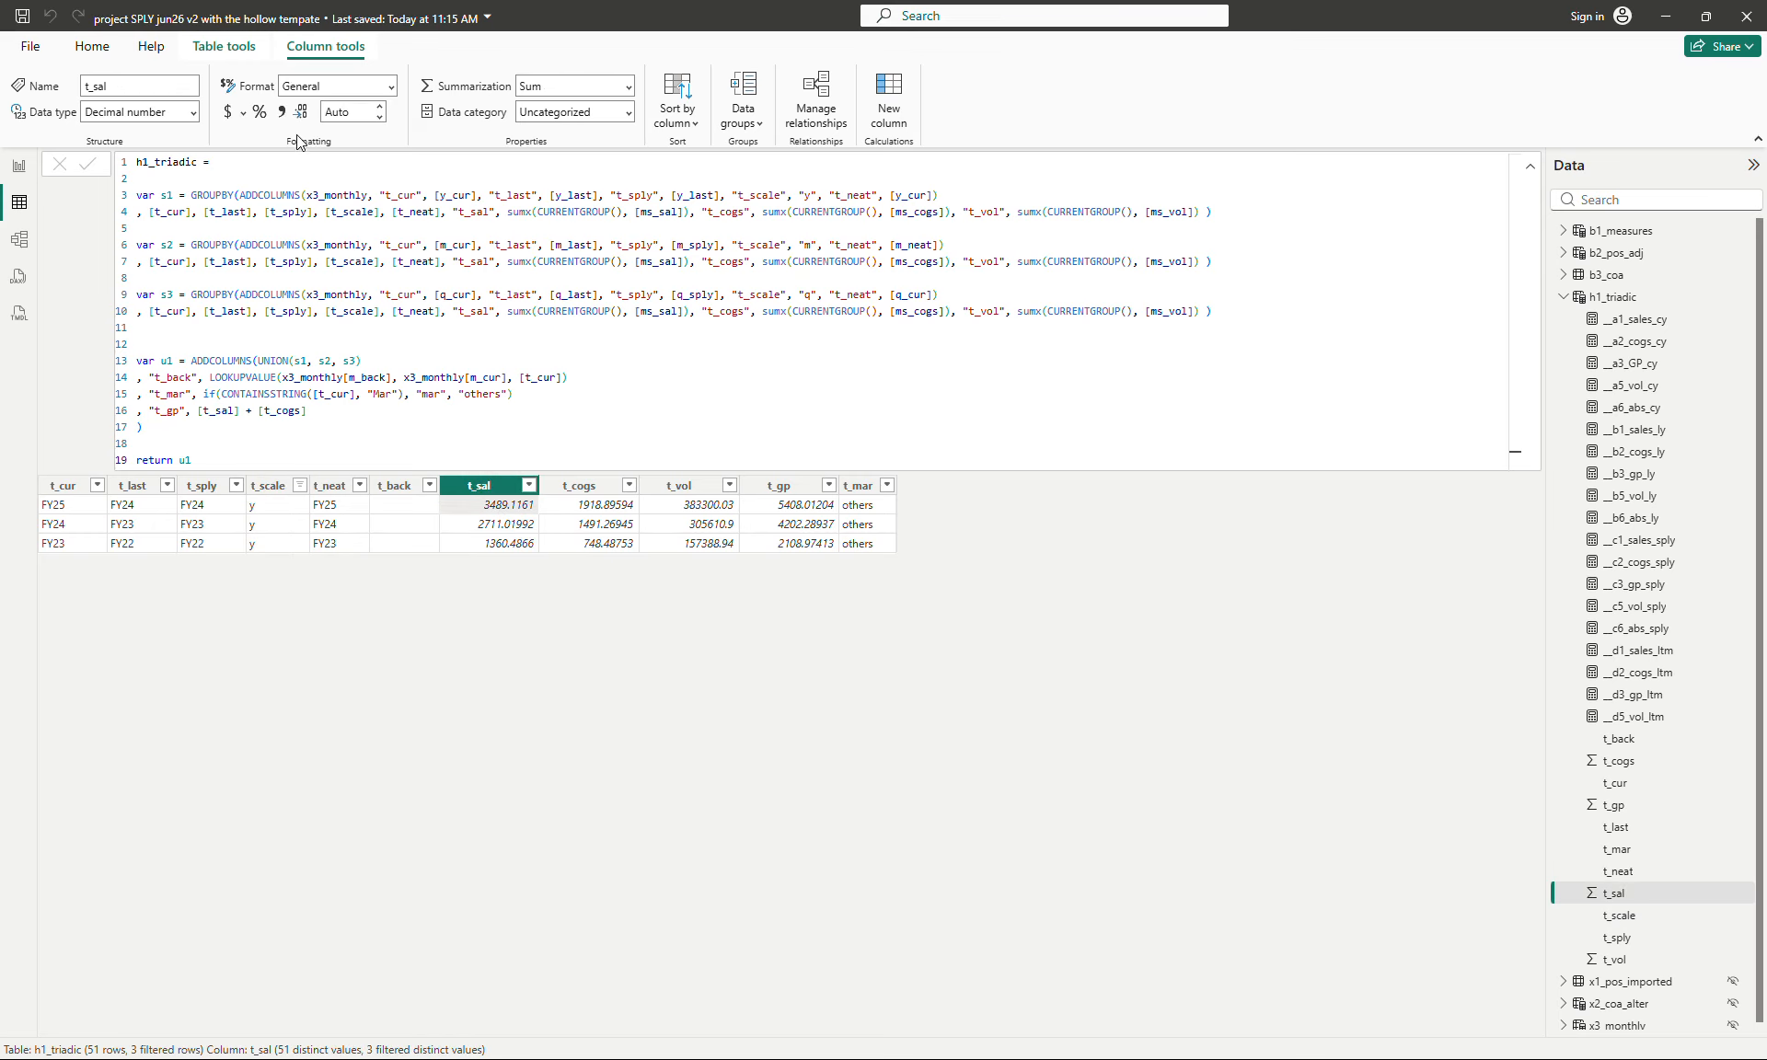
left_click(281, 111)
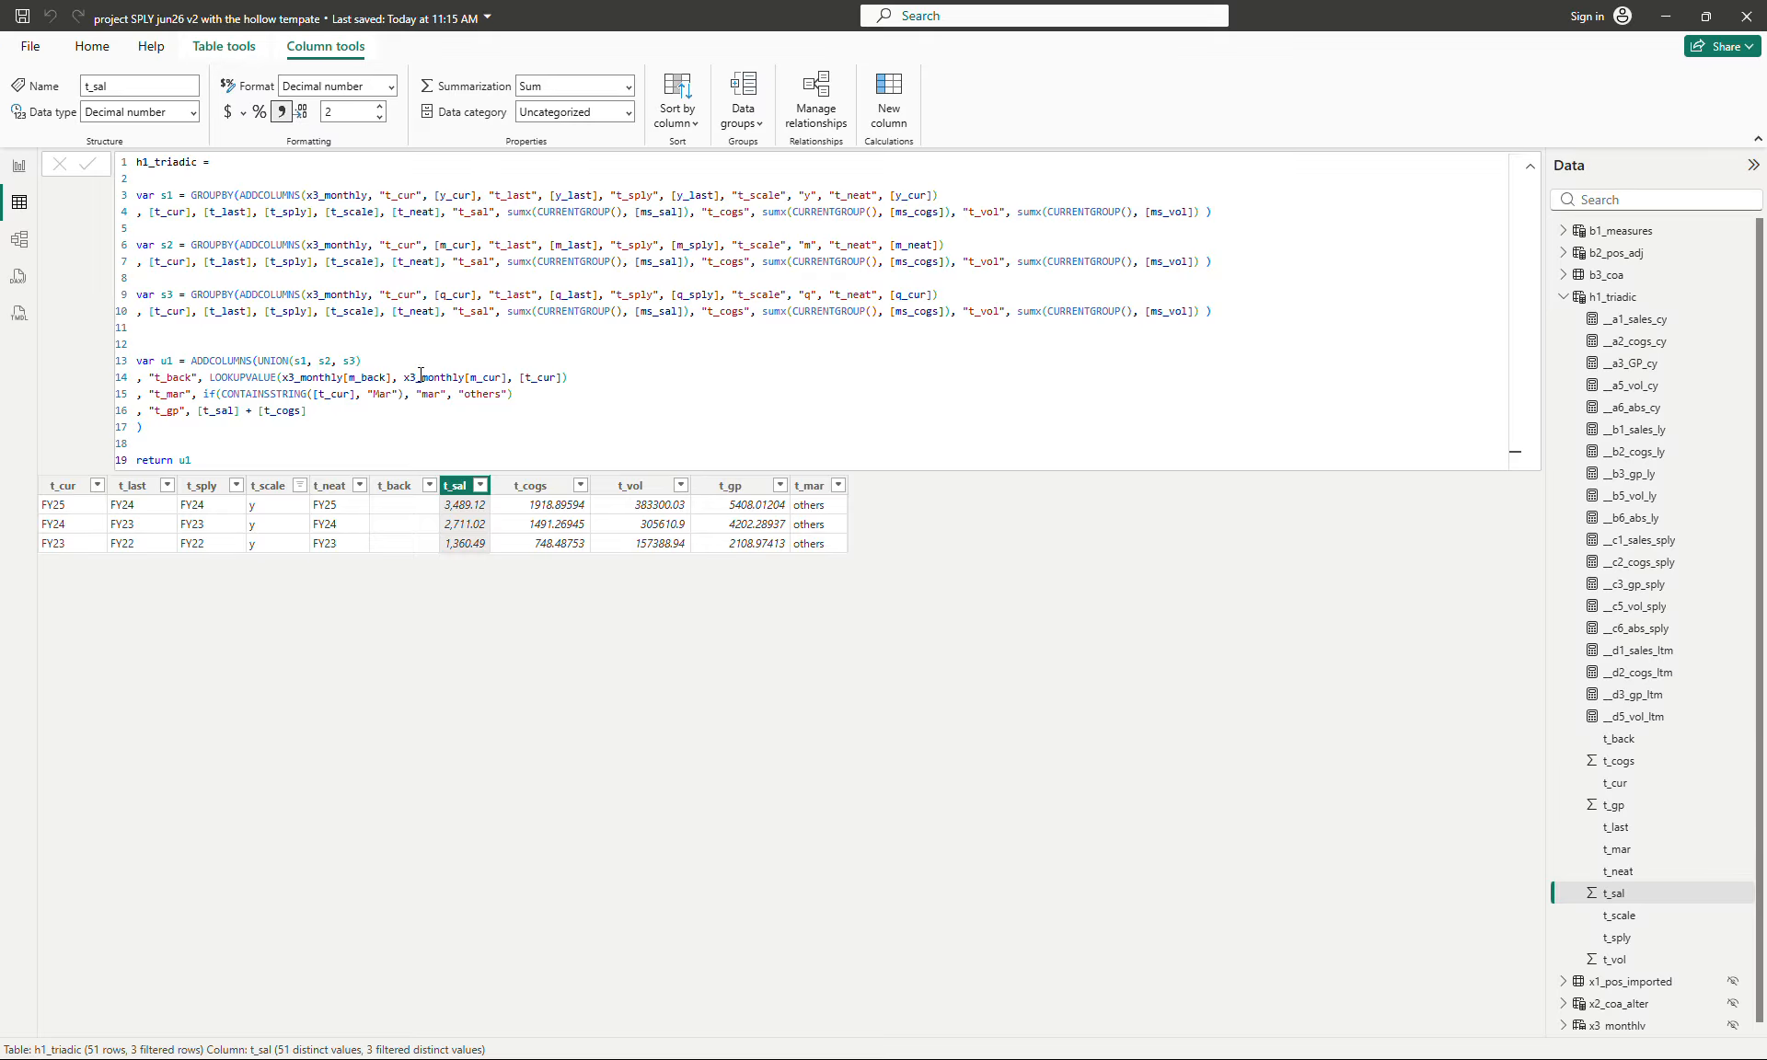
left_click(379, 117)
left_click(509, 505)
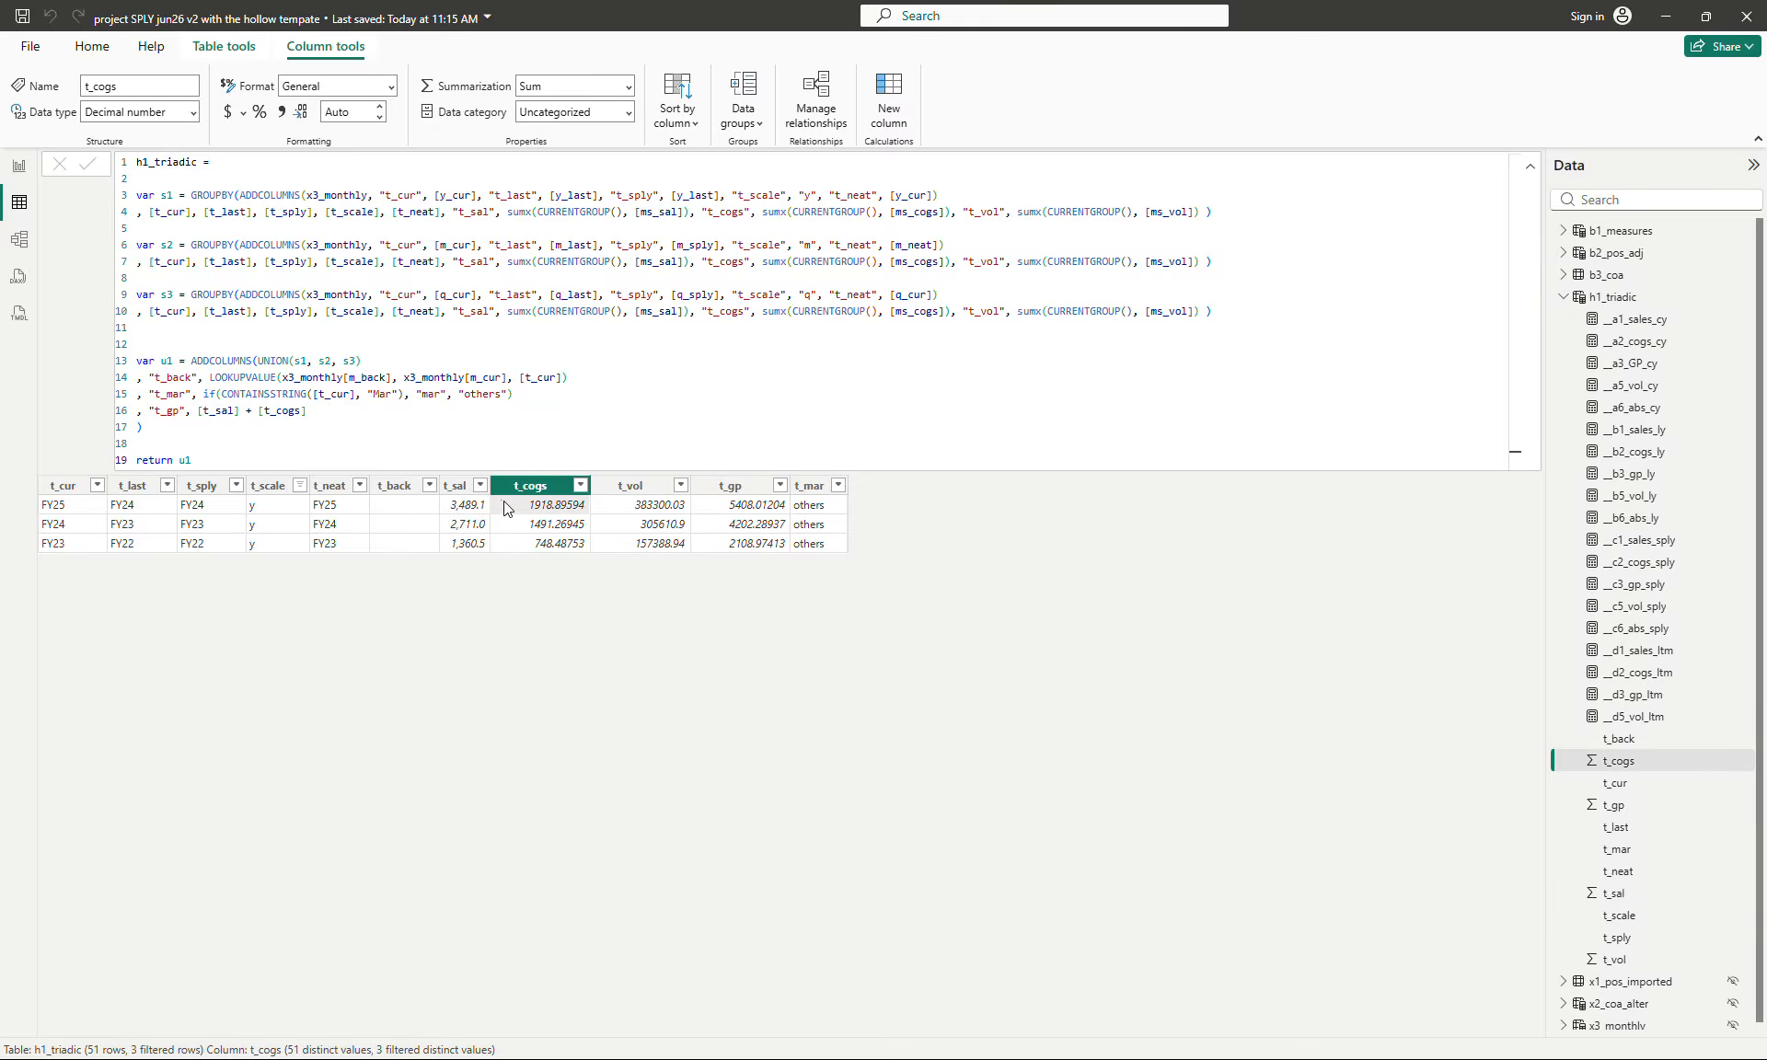
left_click(282, 111)
left_click(379, 116)
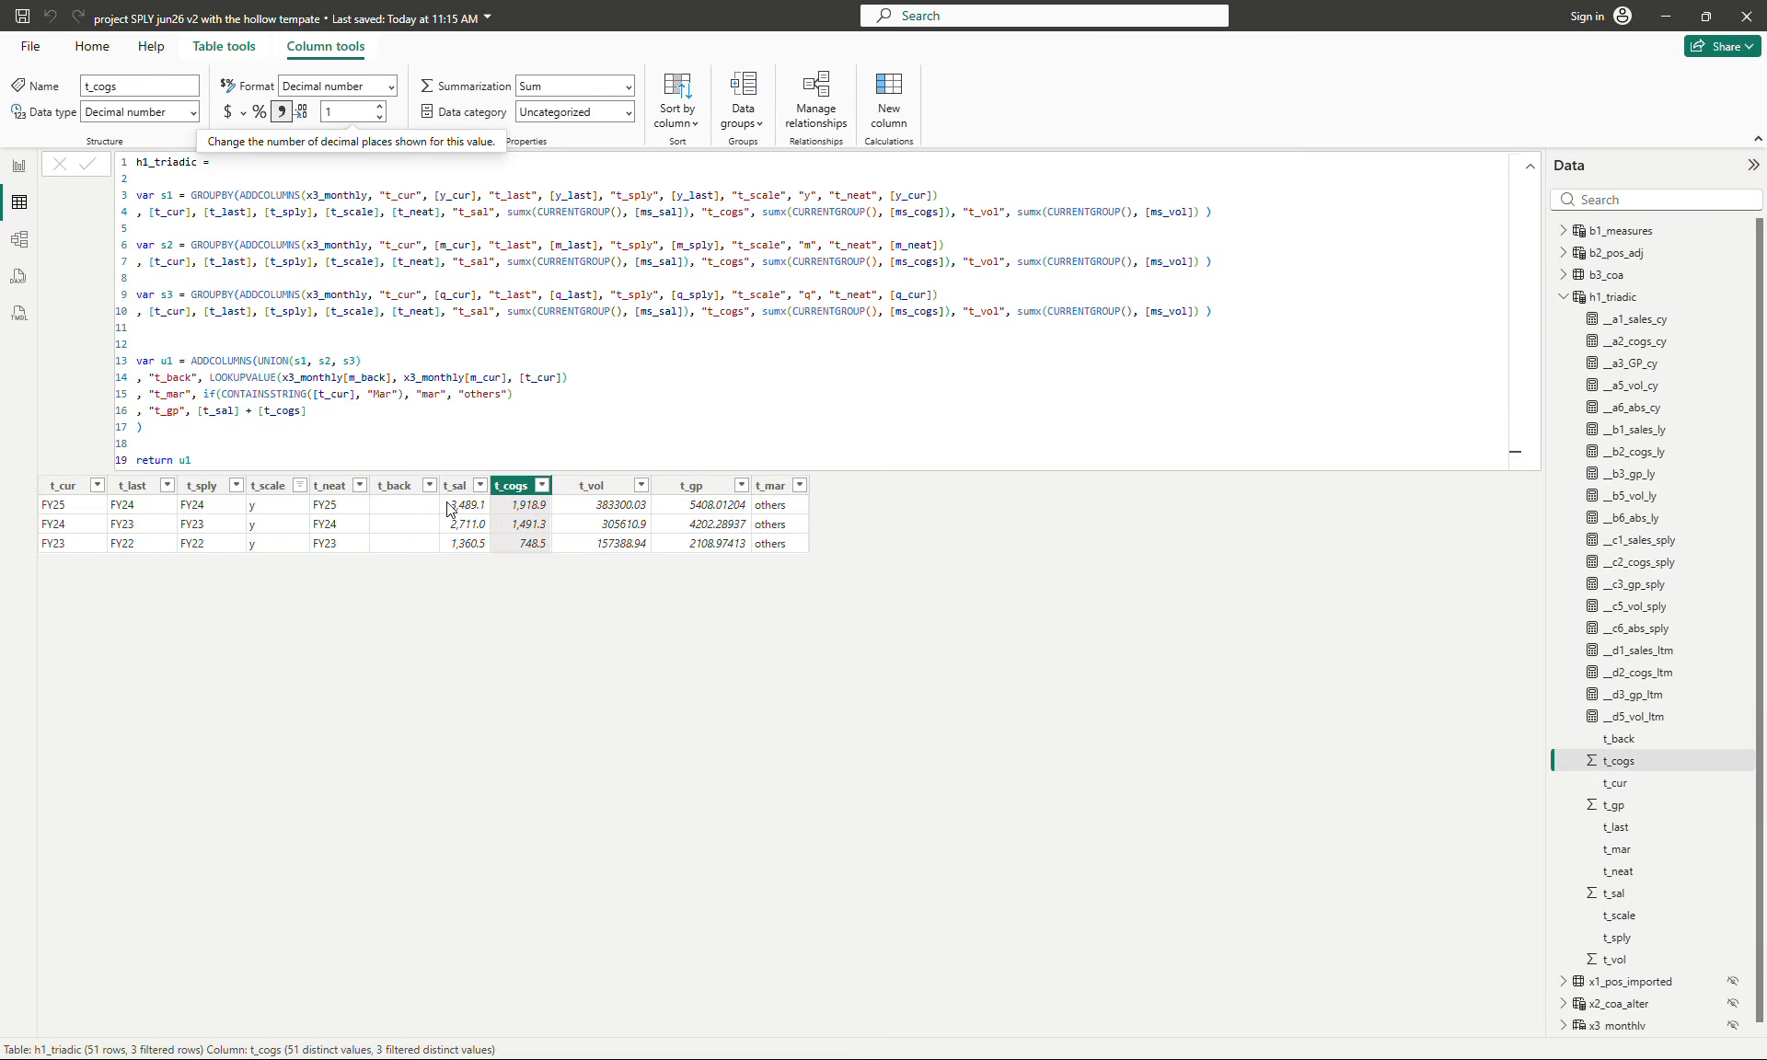
- Change the t_scale filter in h1_triadic to show only the q rows
left_click(304, 484)
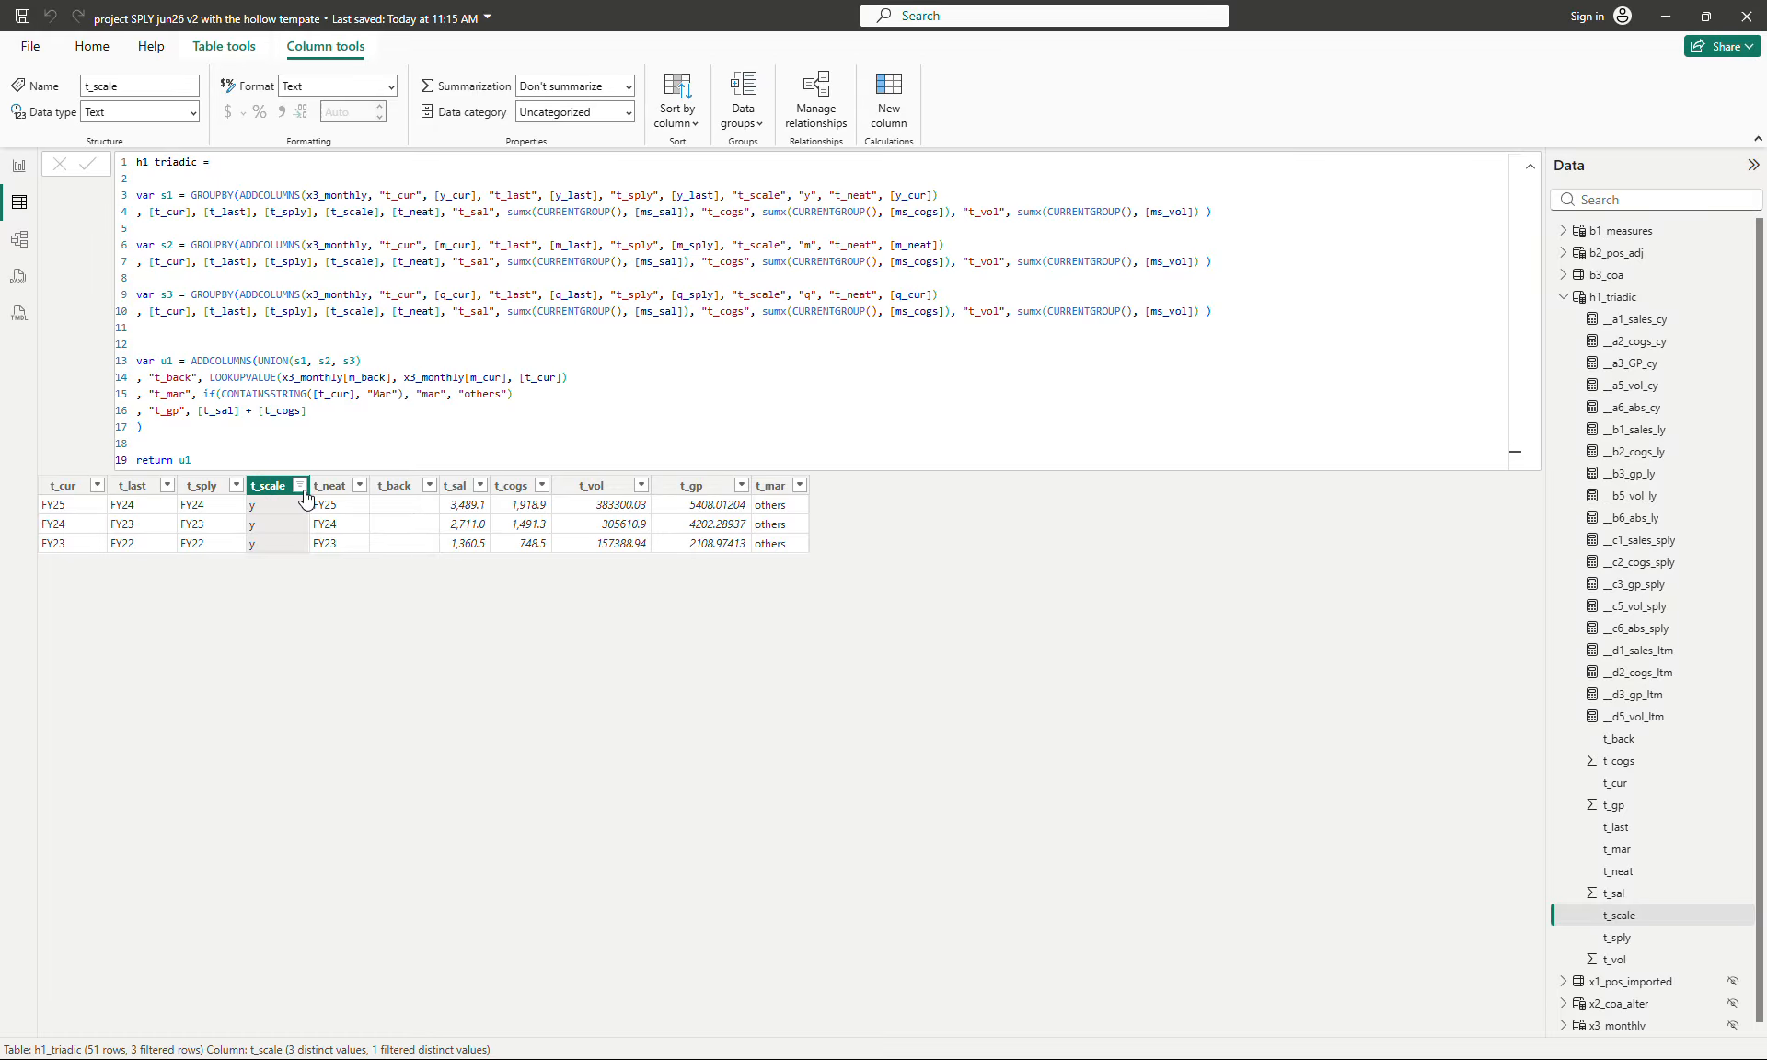
left_click(300, 485)
left_click(359, 704)
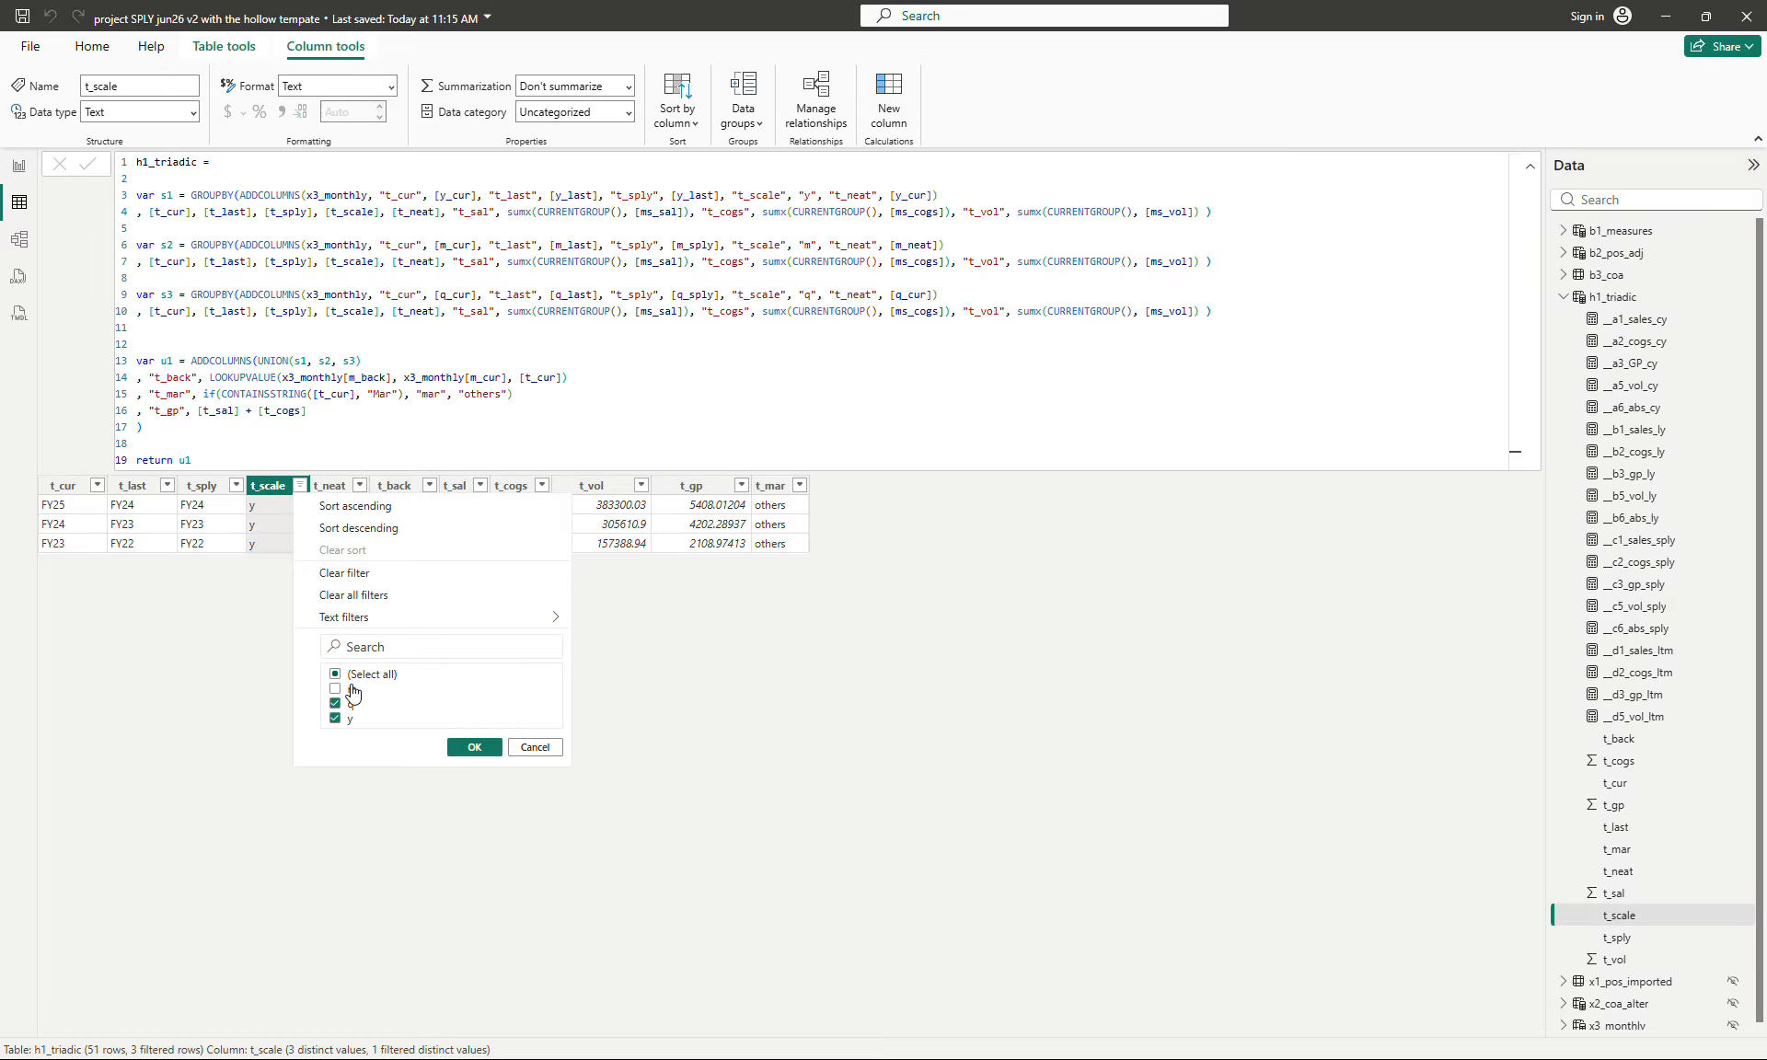
left_click(355, 719)
left_click(460, 749)
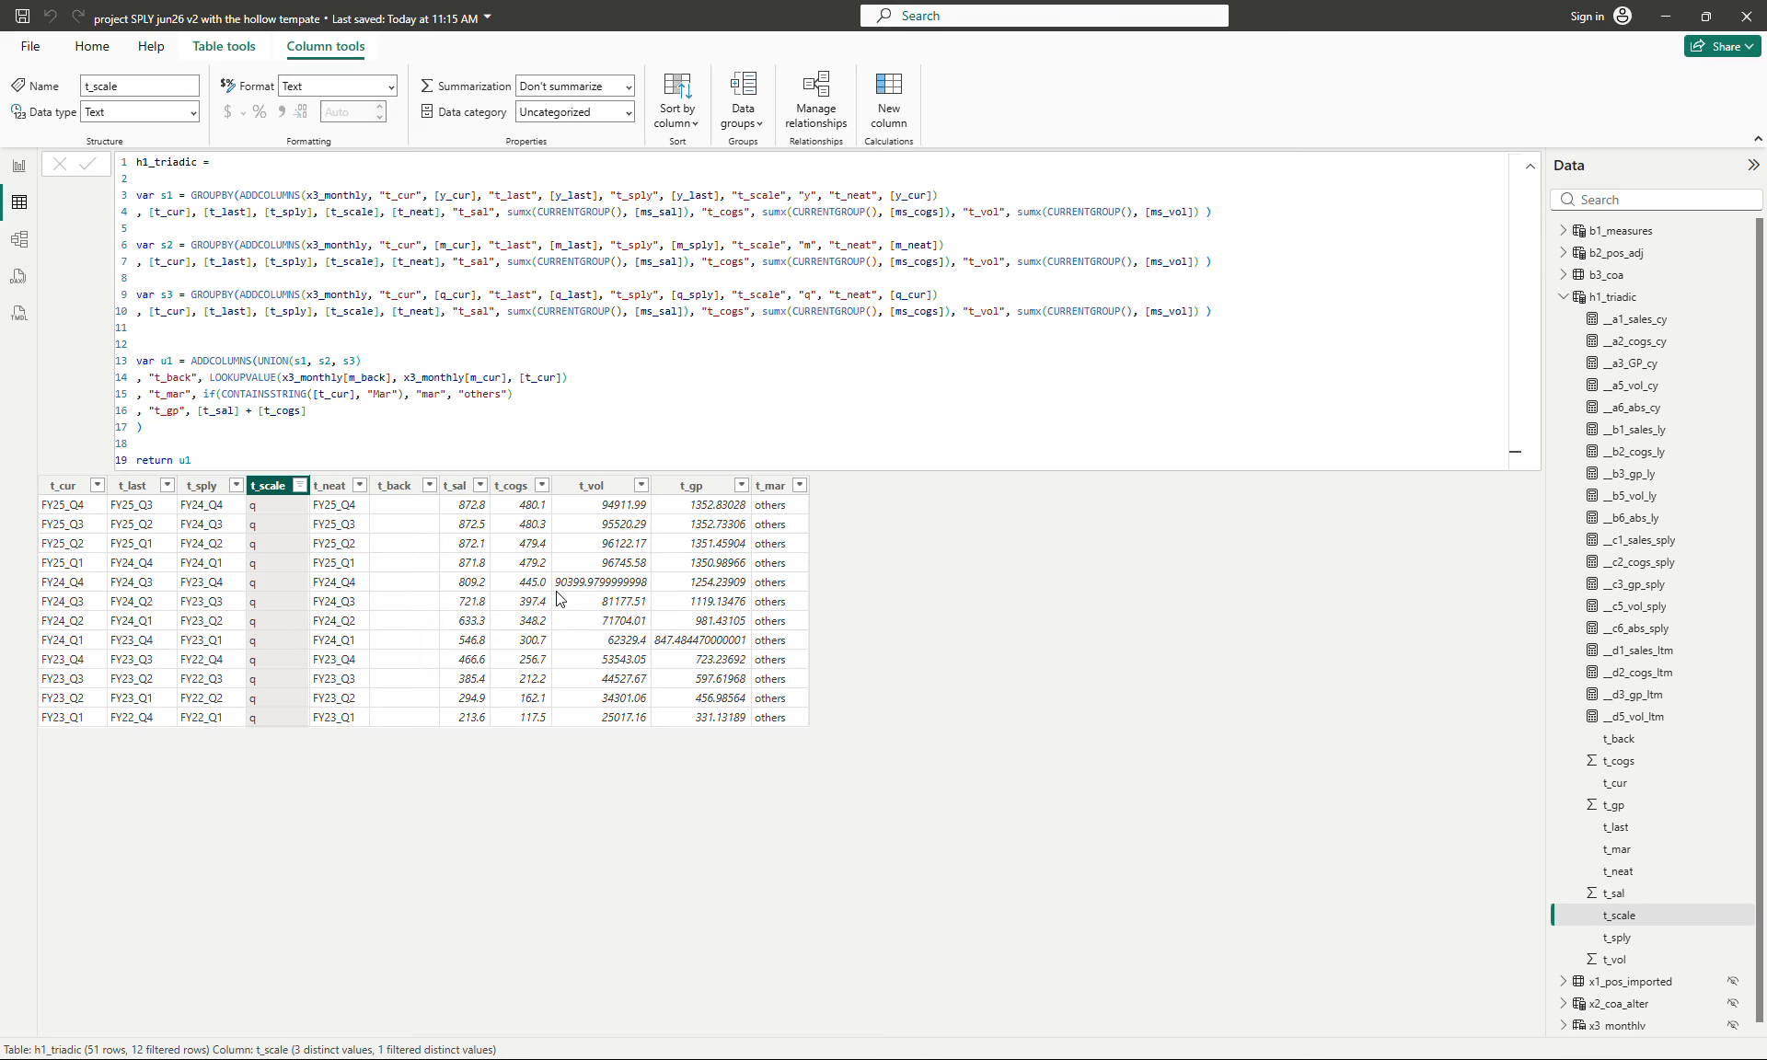
- Change the t_scale filter in h1_triadic to show only the m rows
left_click(300, 486)
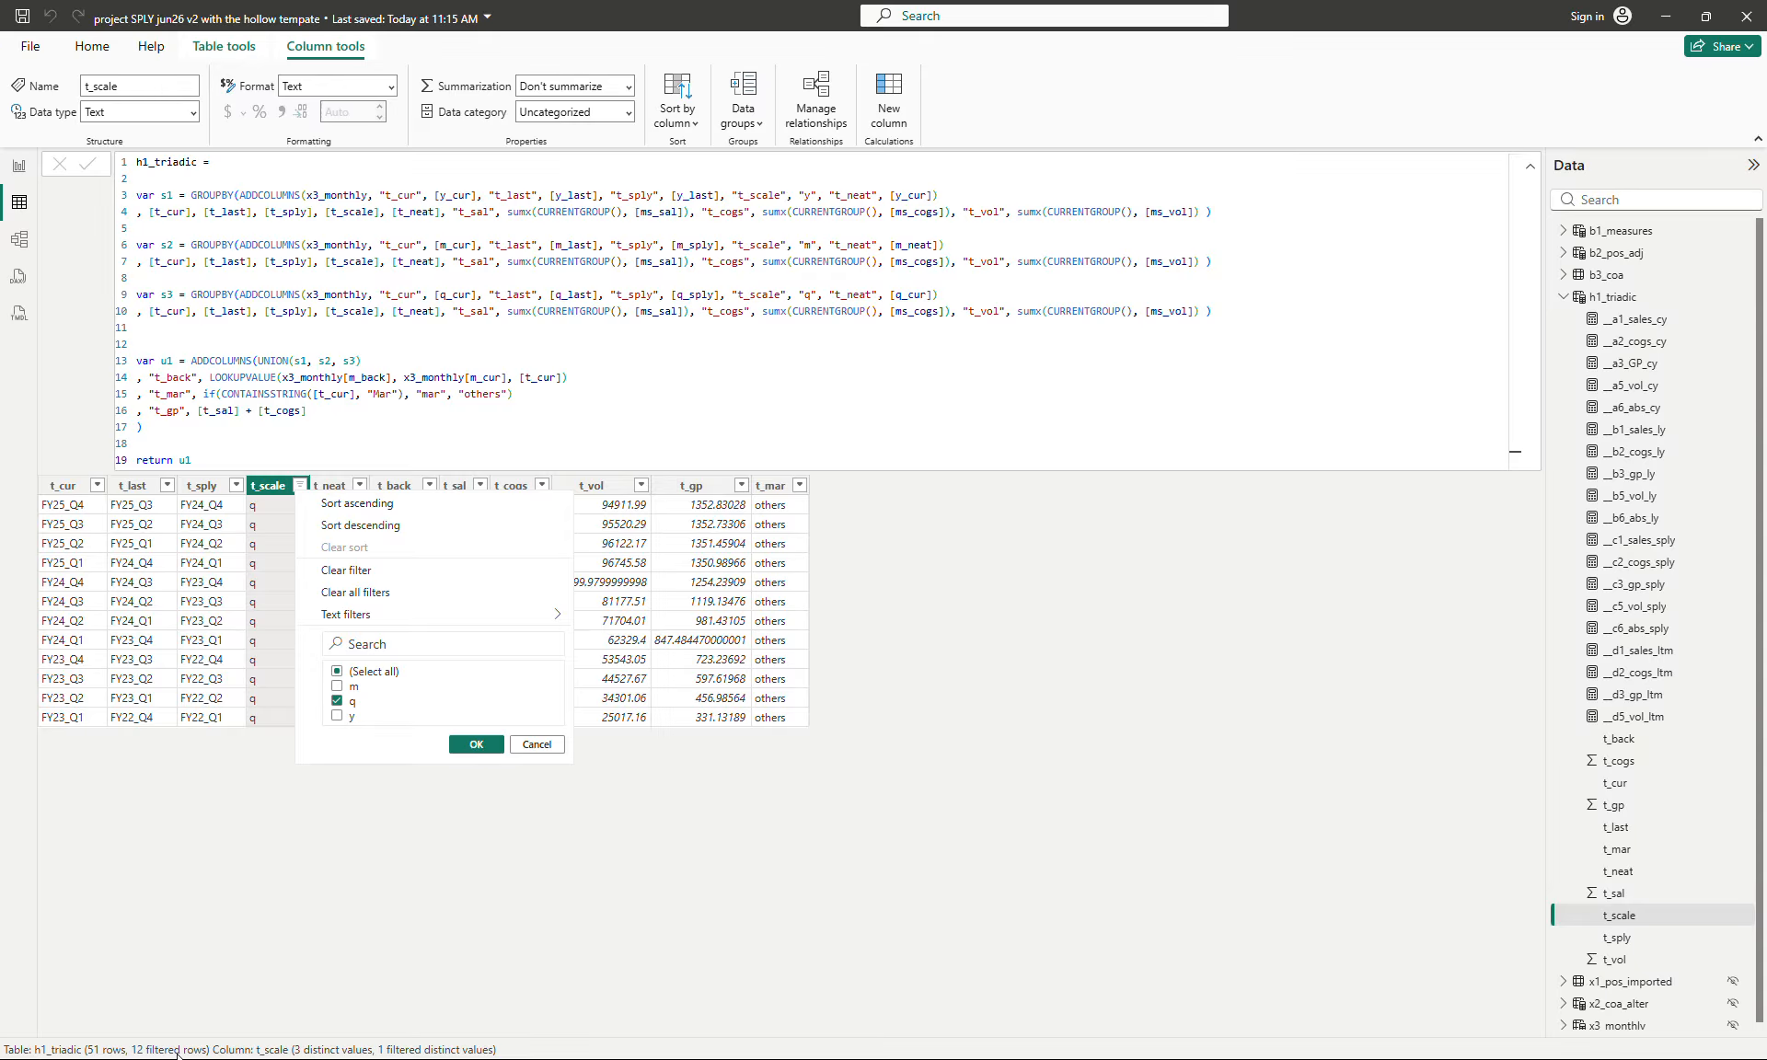
left_click(337, 687)
left_click(336, 701)
left_click(480, 744)
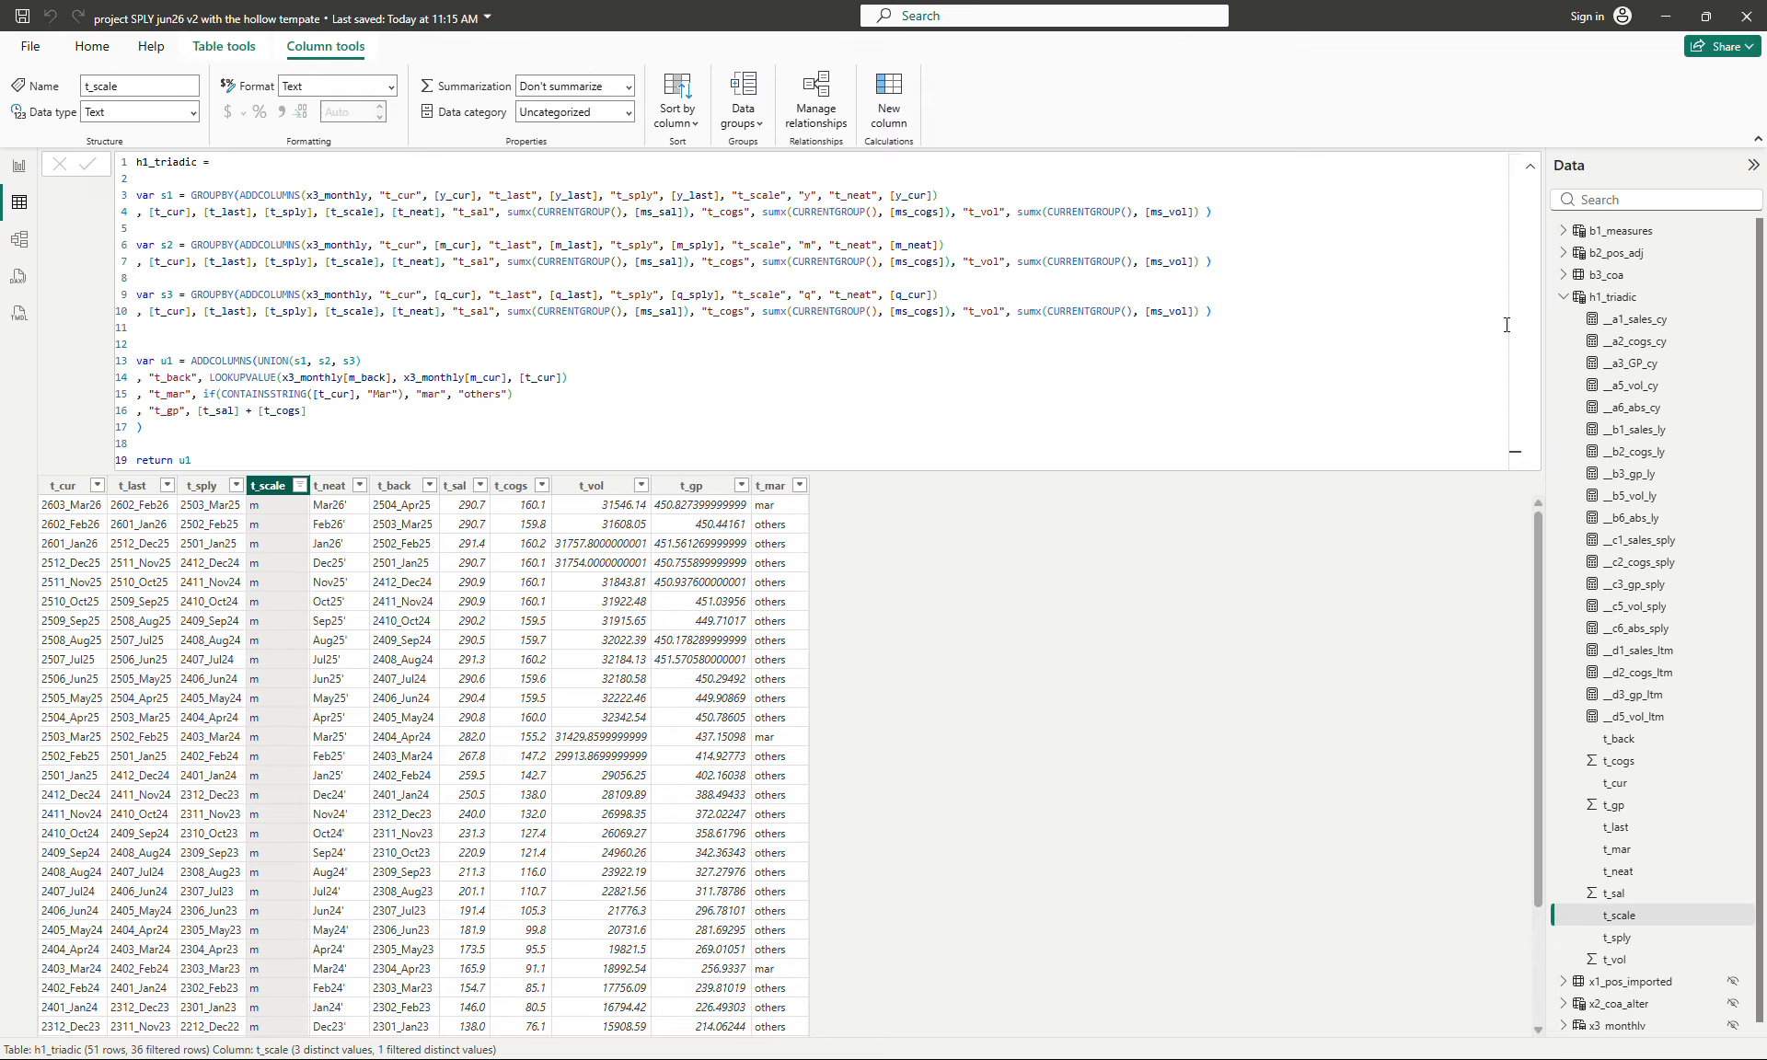
- Collapse the h1_triadic fields and examine the __m2_master and __m2_master_fmt formulas in b1_measures
left_click(1559, 297)
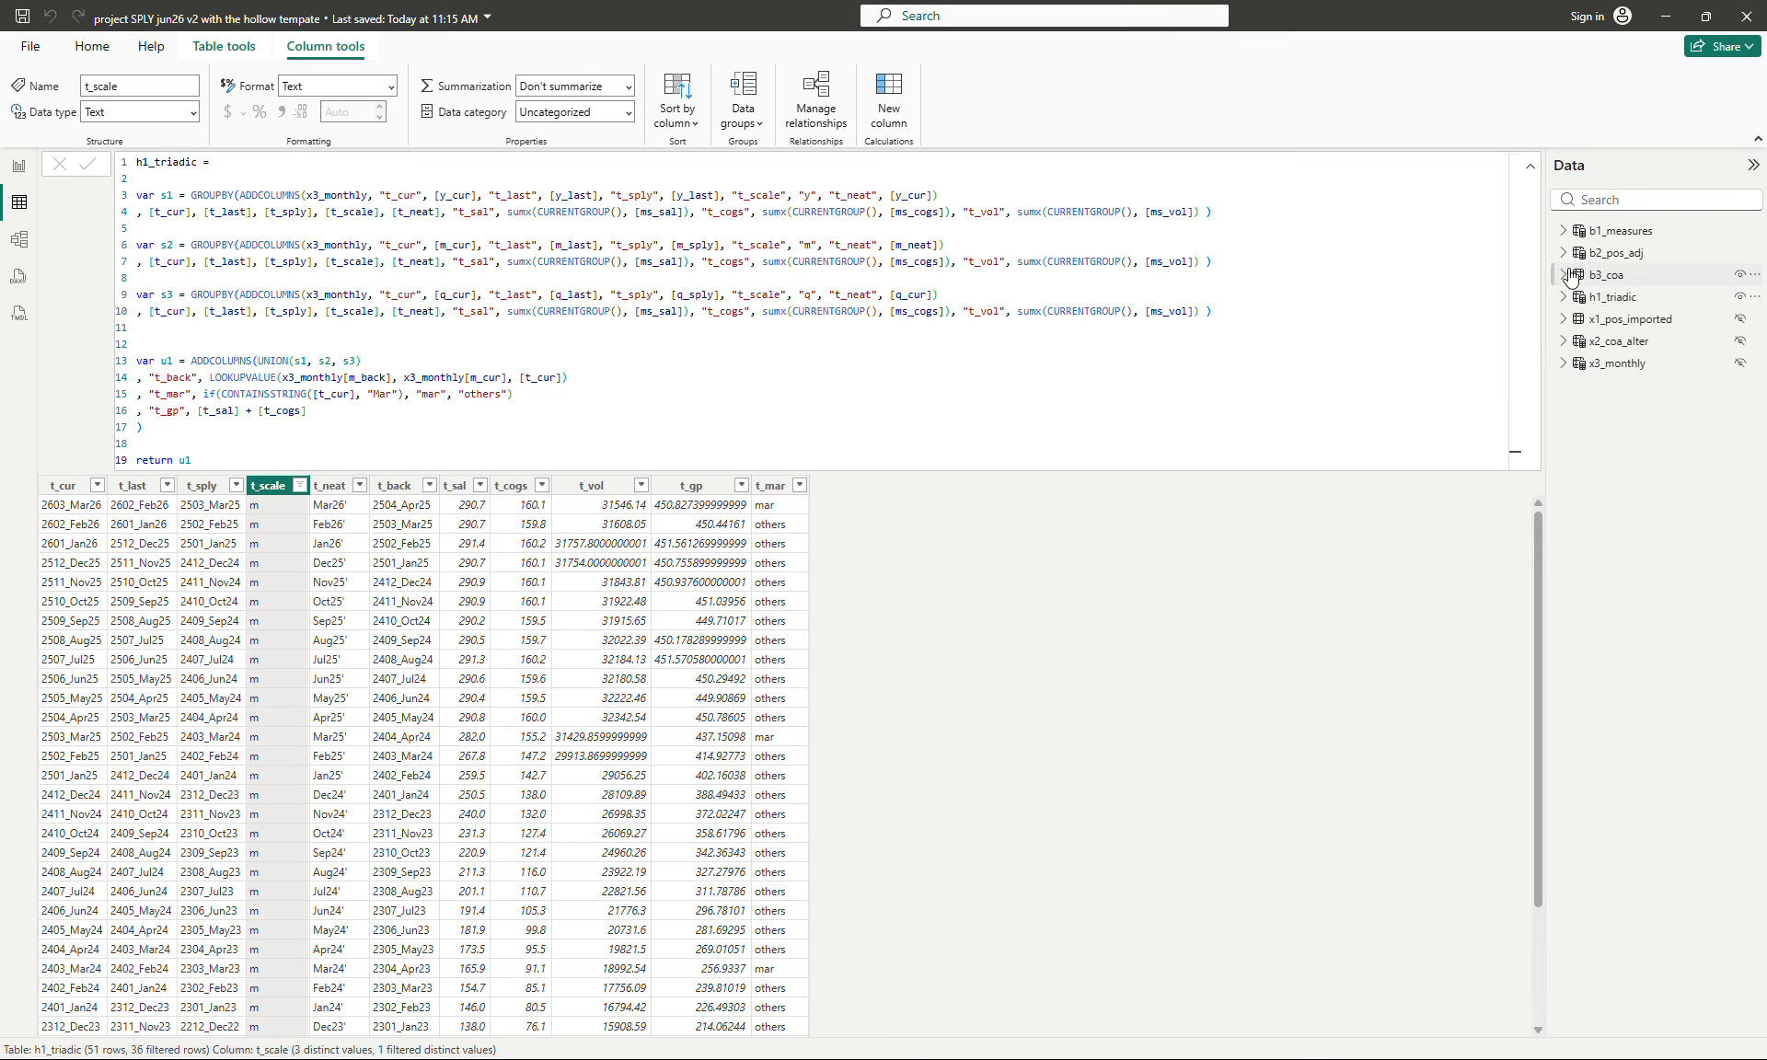
left_click(1598, 232)
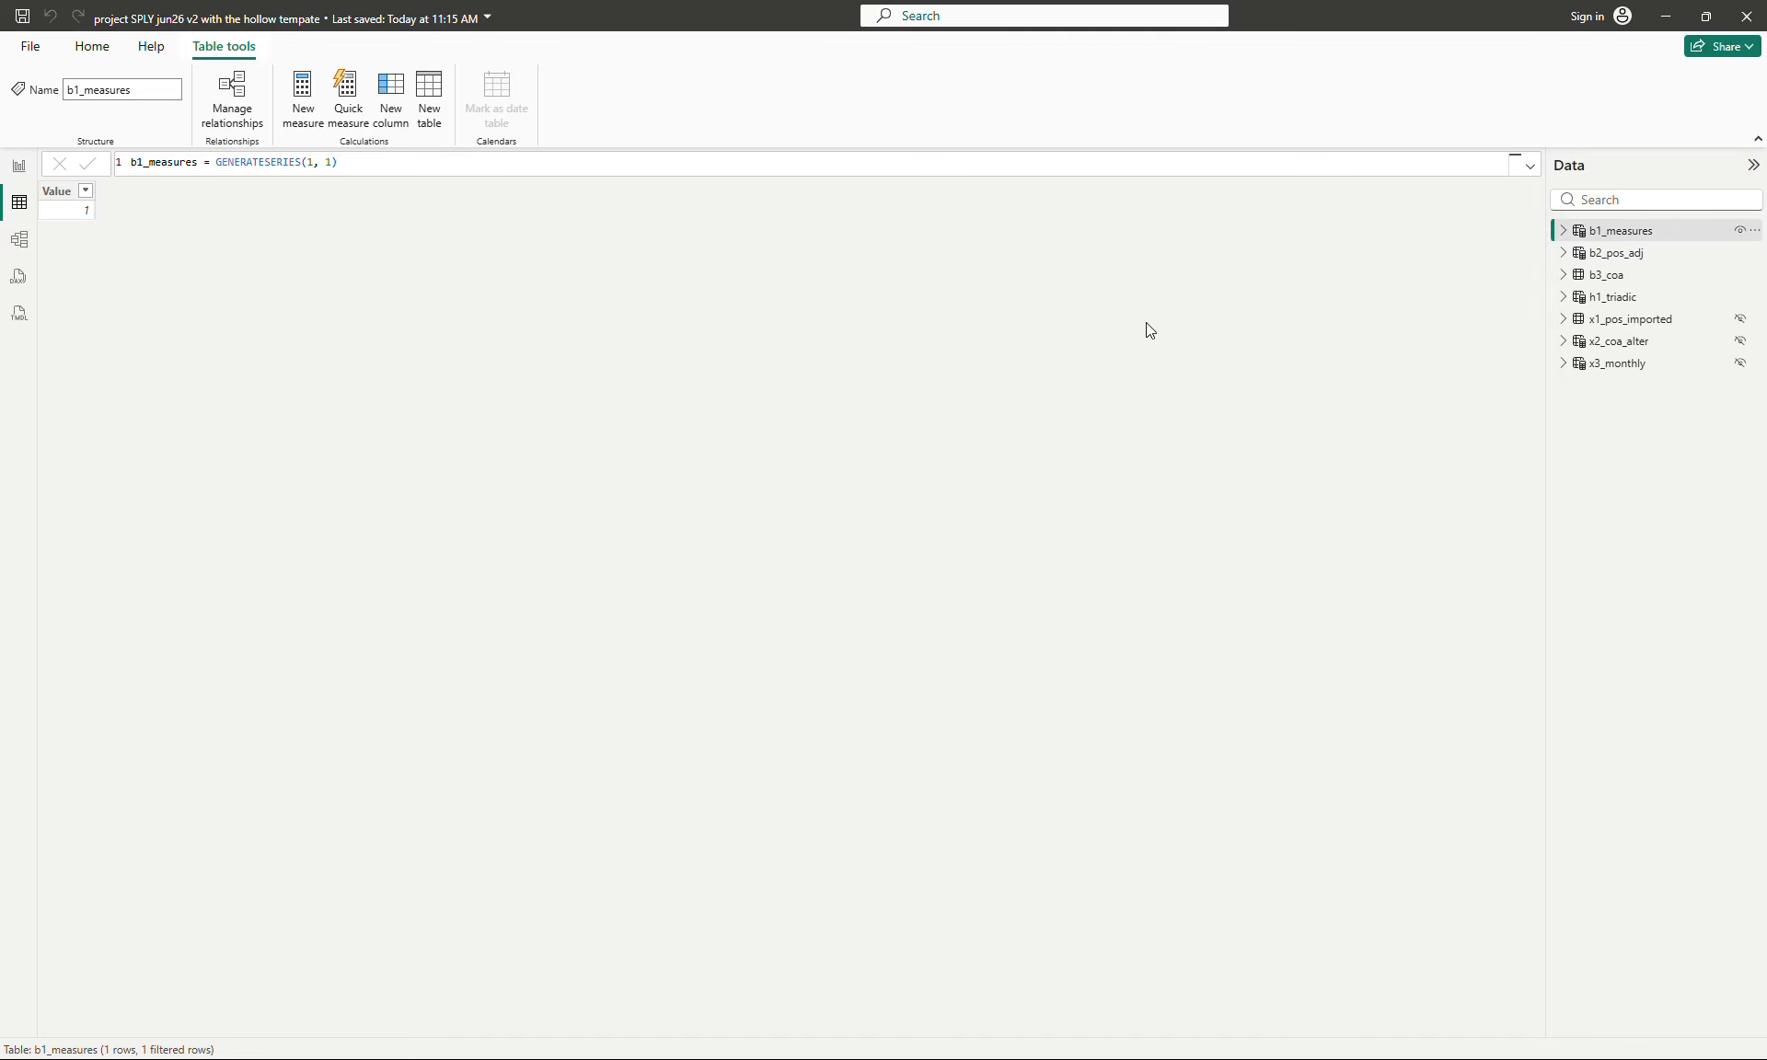
left_click(1562, 231)
left_click(1647, 300)
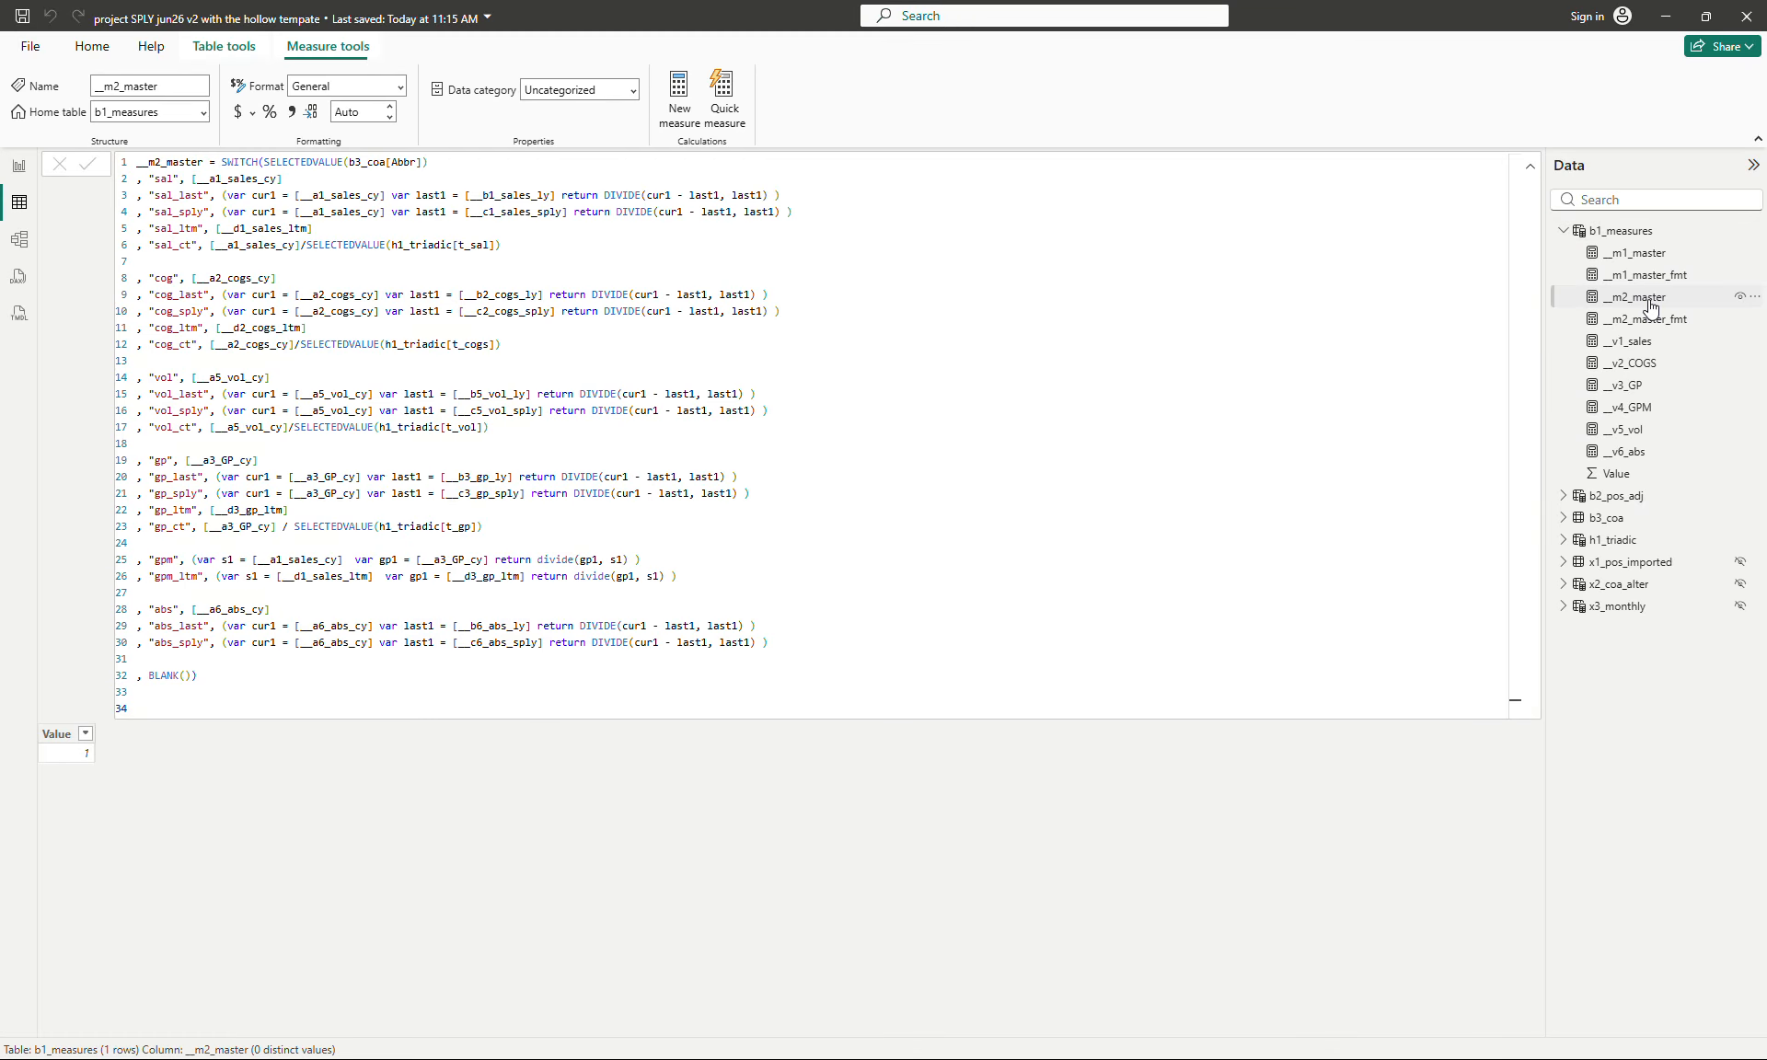
left_click(1647, 320)
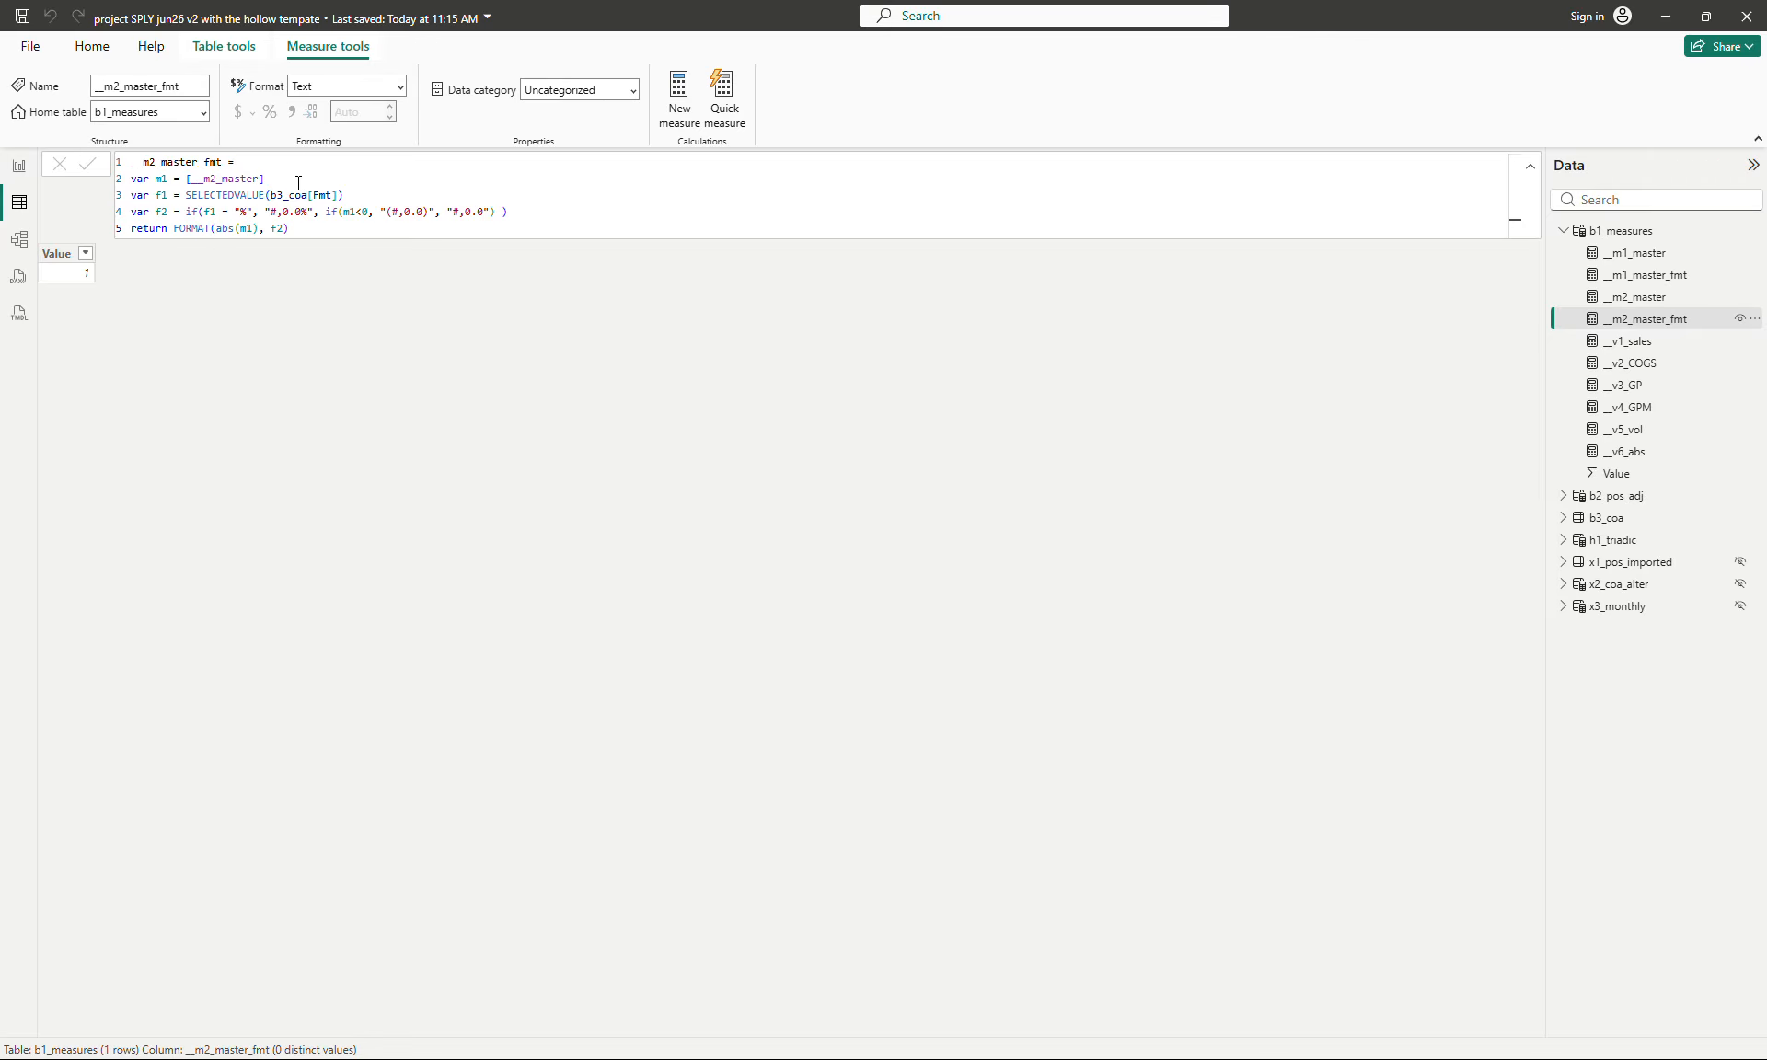
- Return to the __m2_master formula, enlarge its text and examine the sales branches of the SWITCH
left_click(1634, 297)
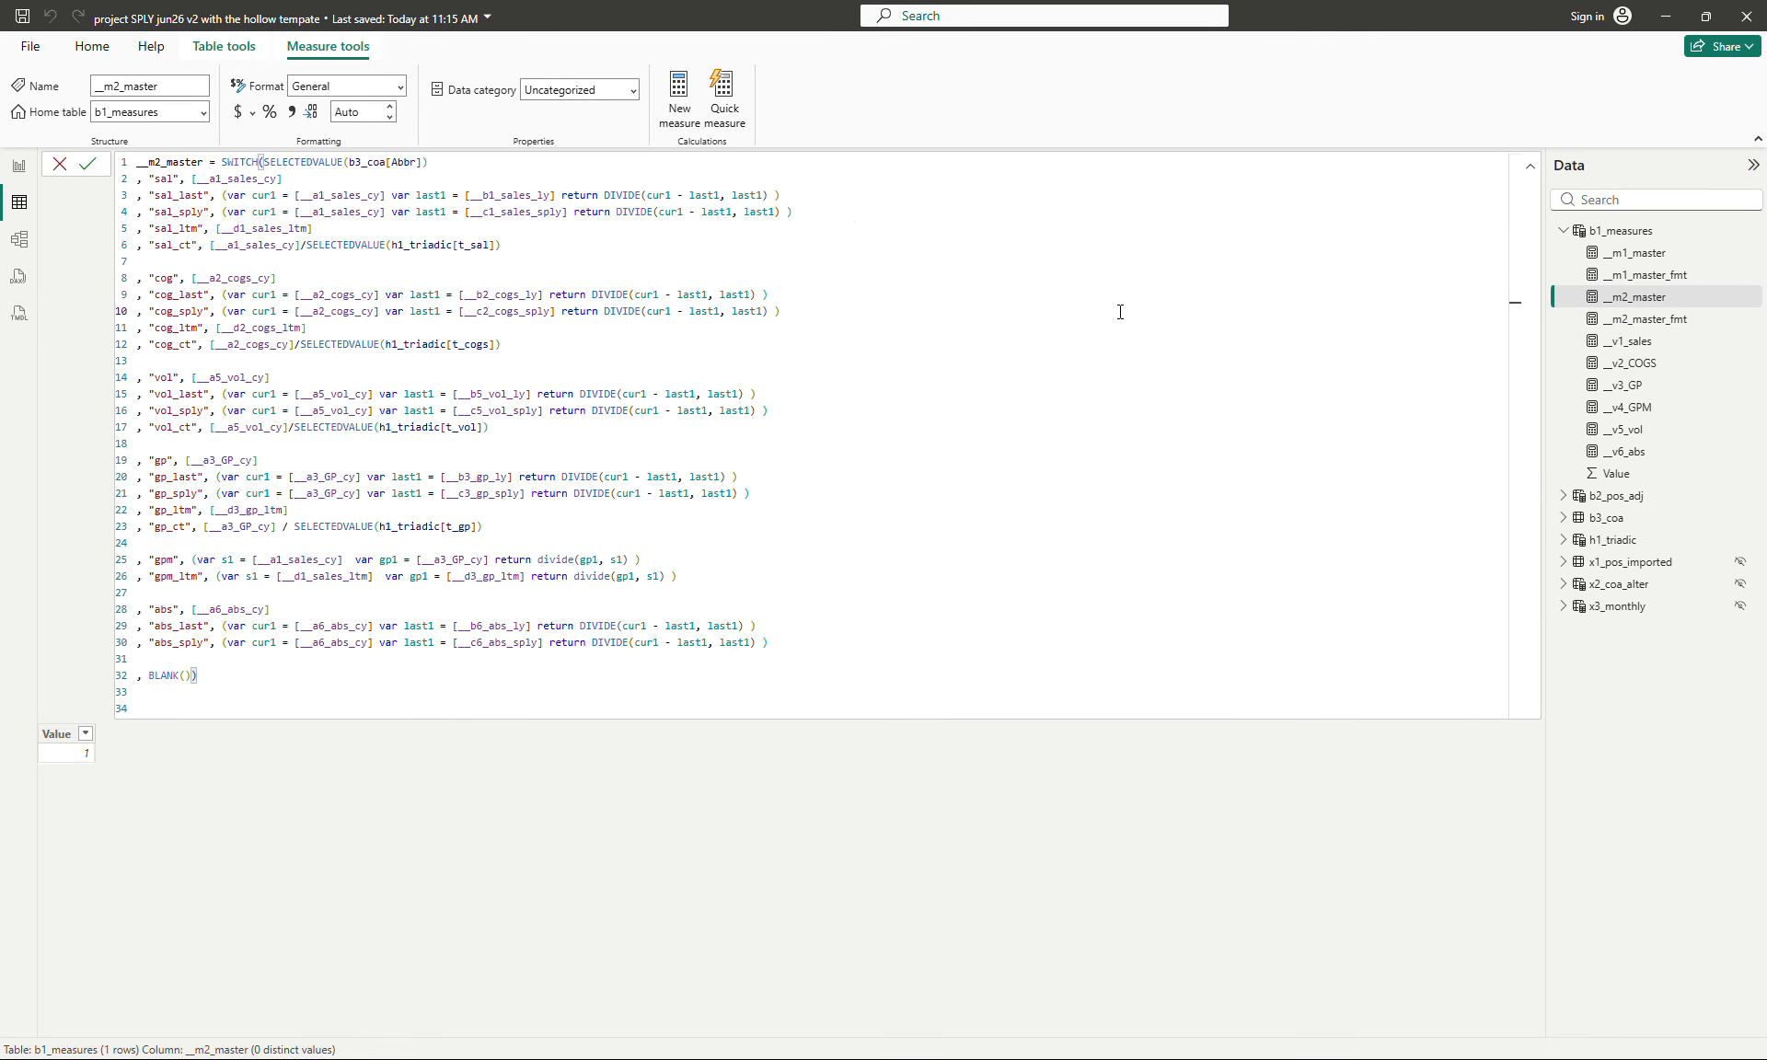
scroll(1120, 312, "up", 5, "ctrl")
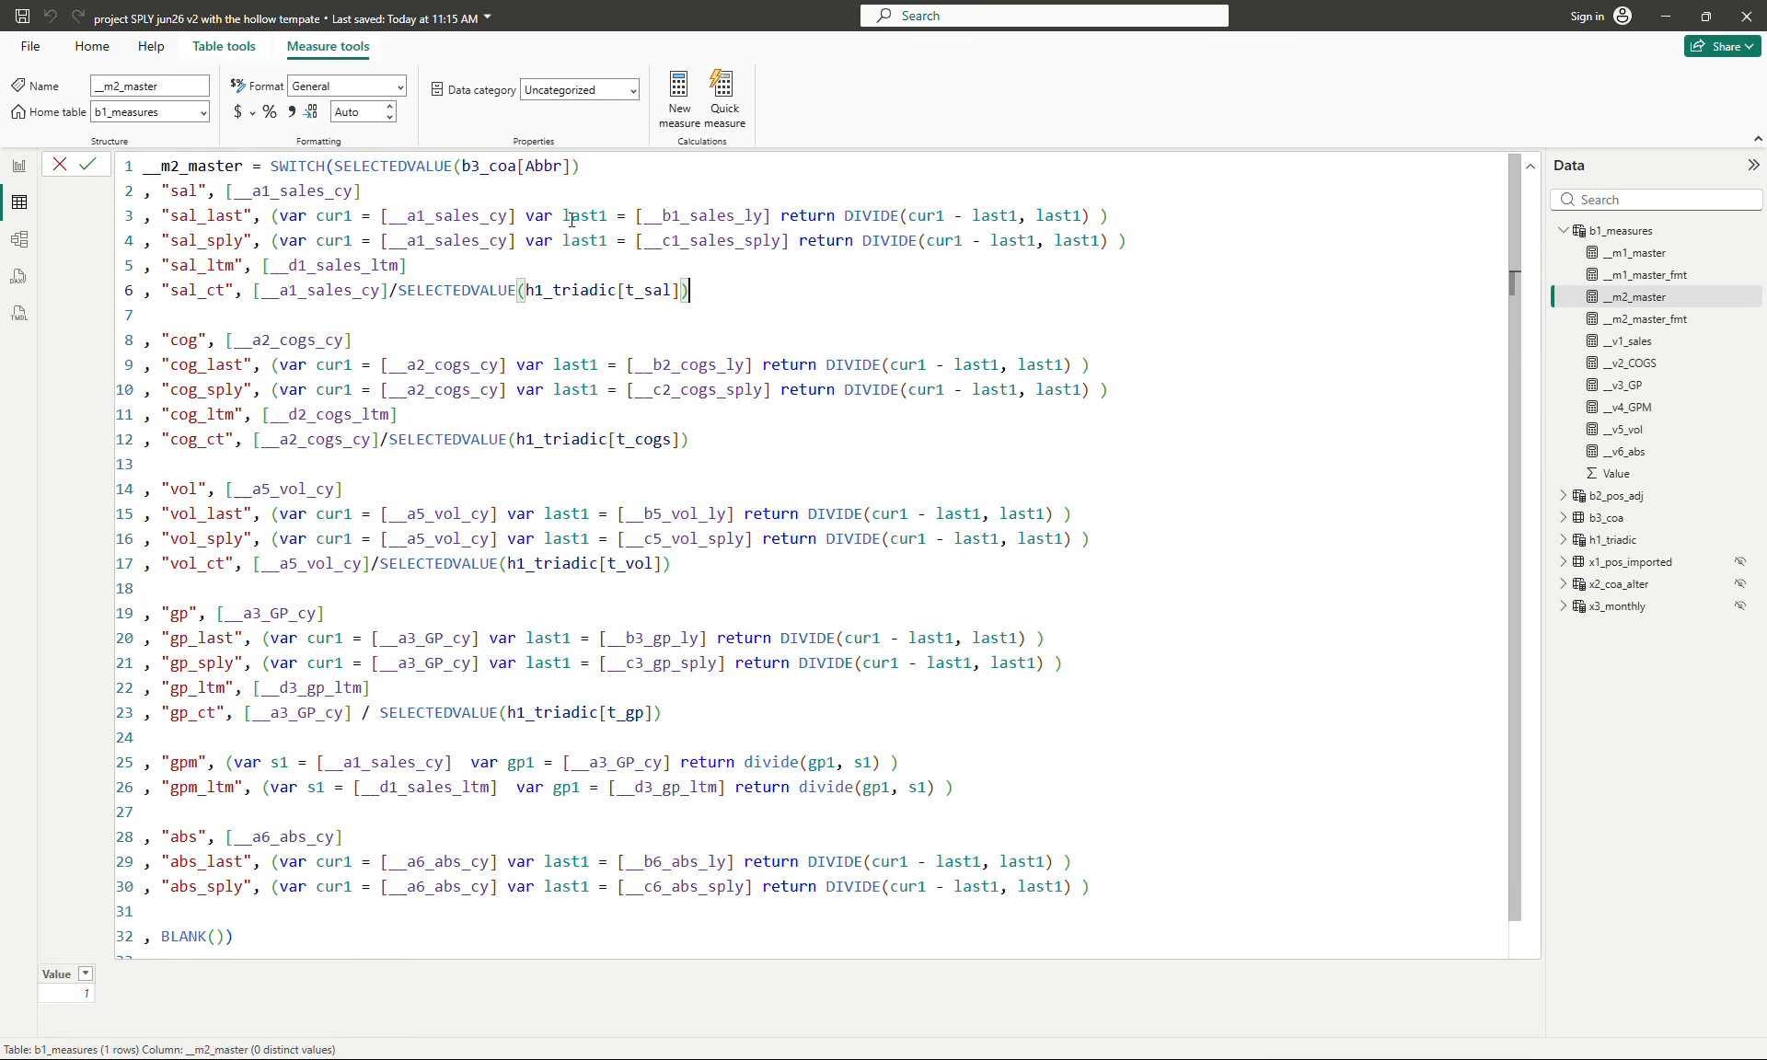
left_click(674, 188)
left_click(818, 290)
- Expand the h1_triadic fields and examine the __a1_sales_cy measure's formula
left_click(1562, 543)
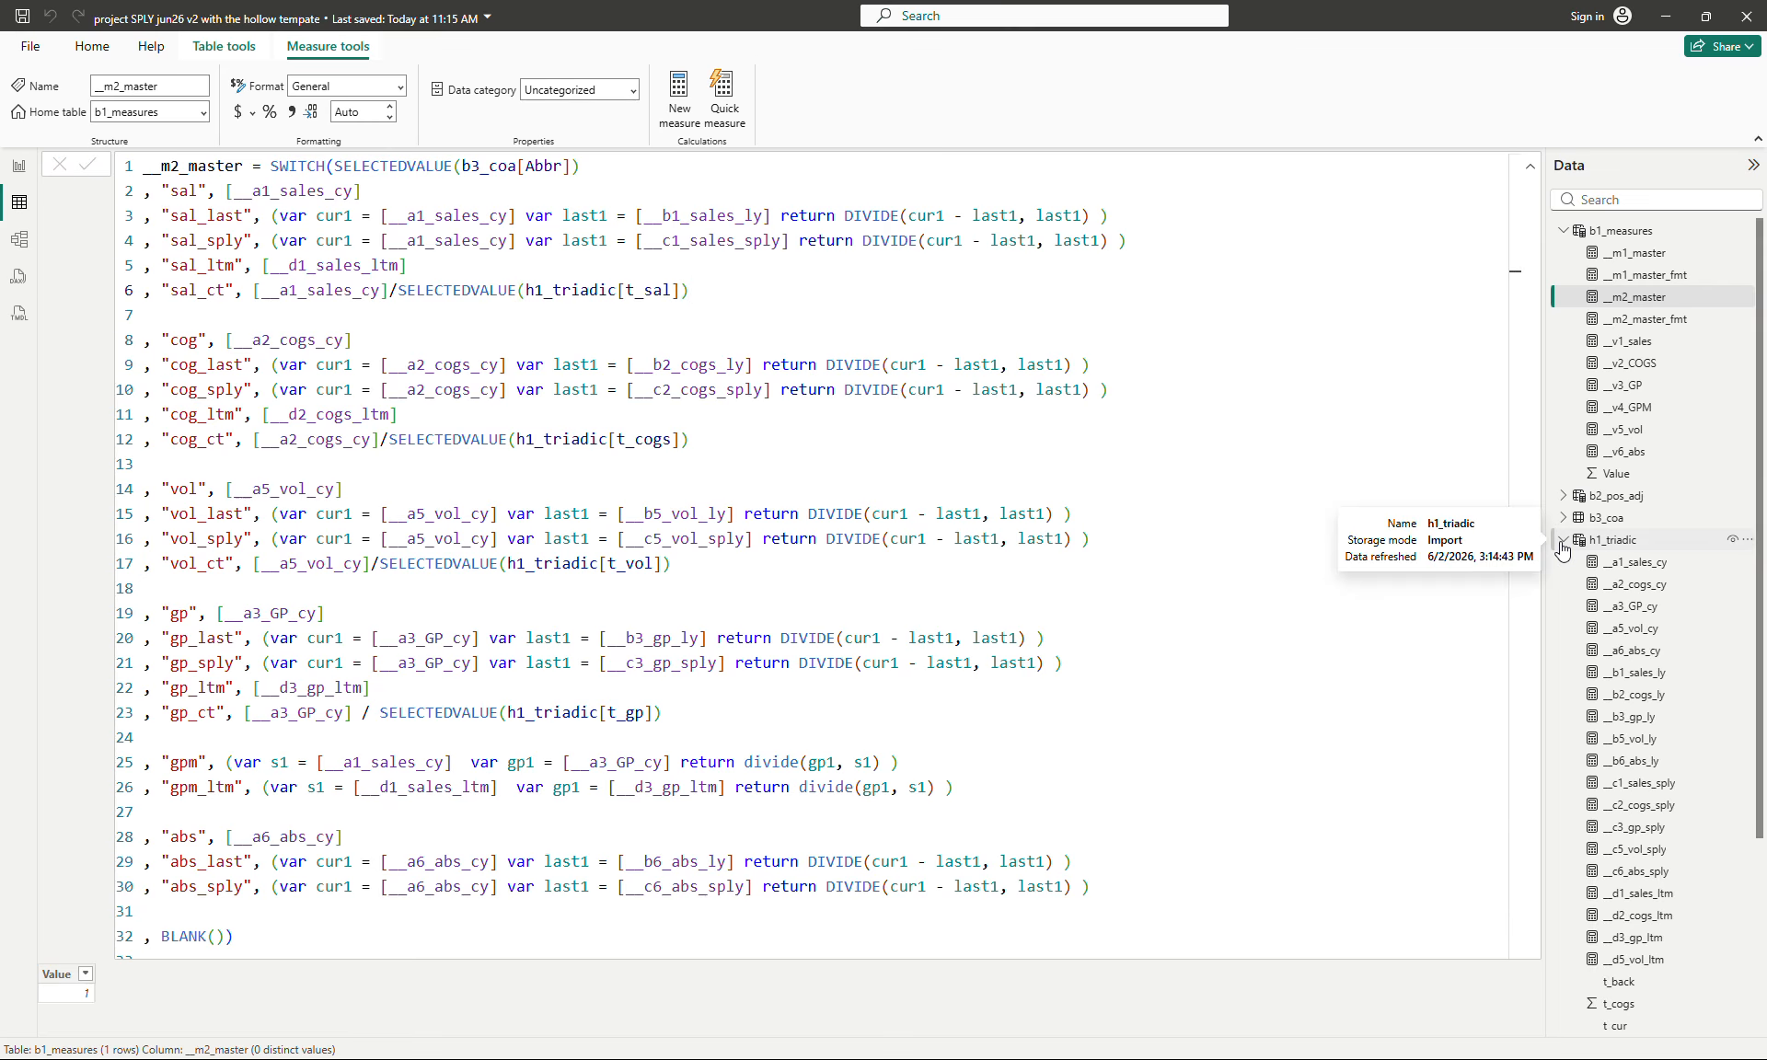
left_click(1646, 564)
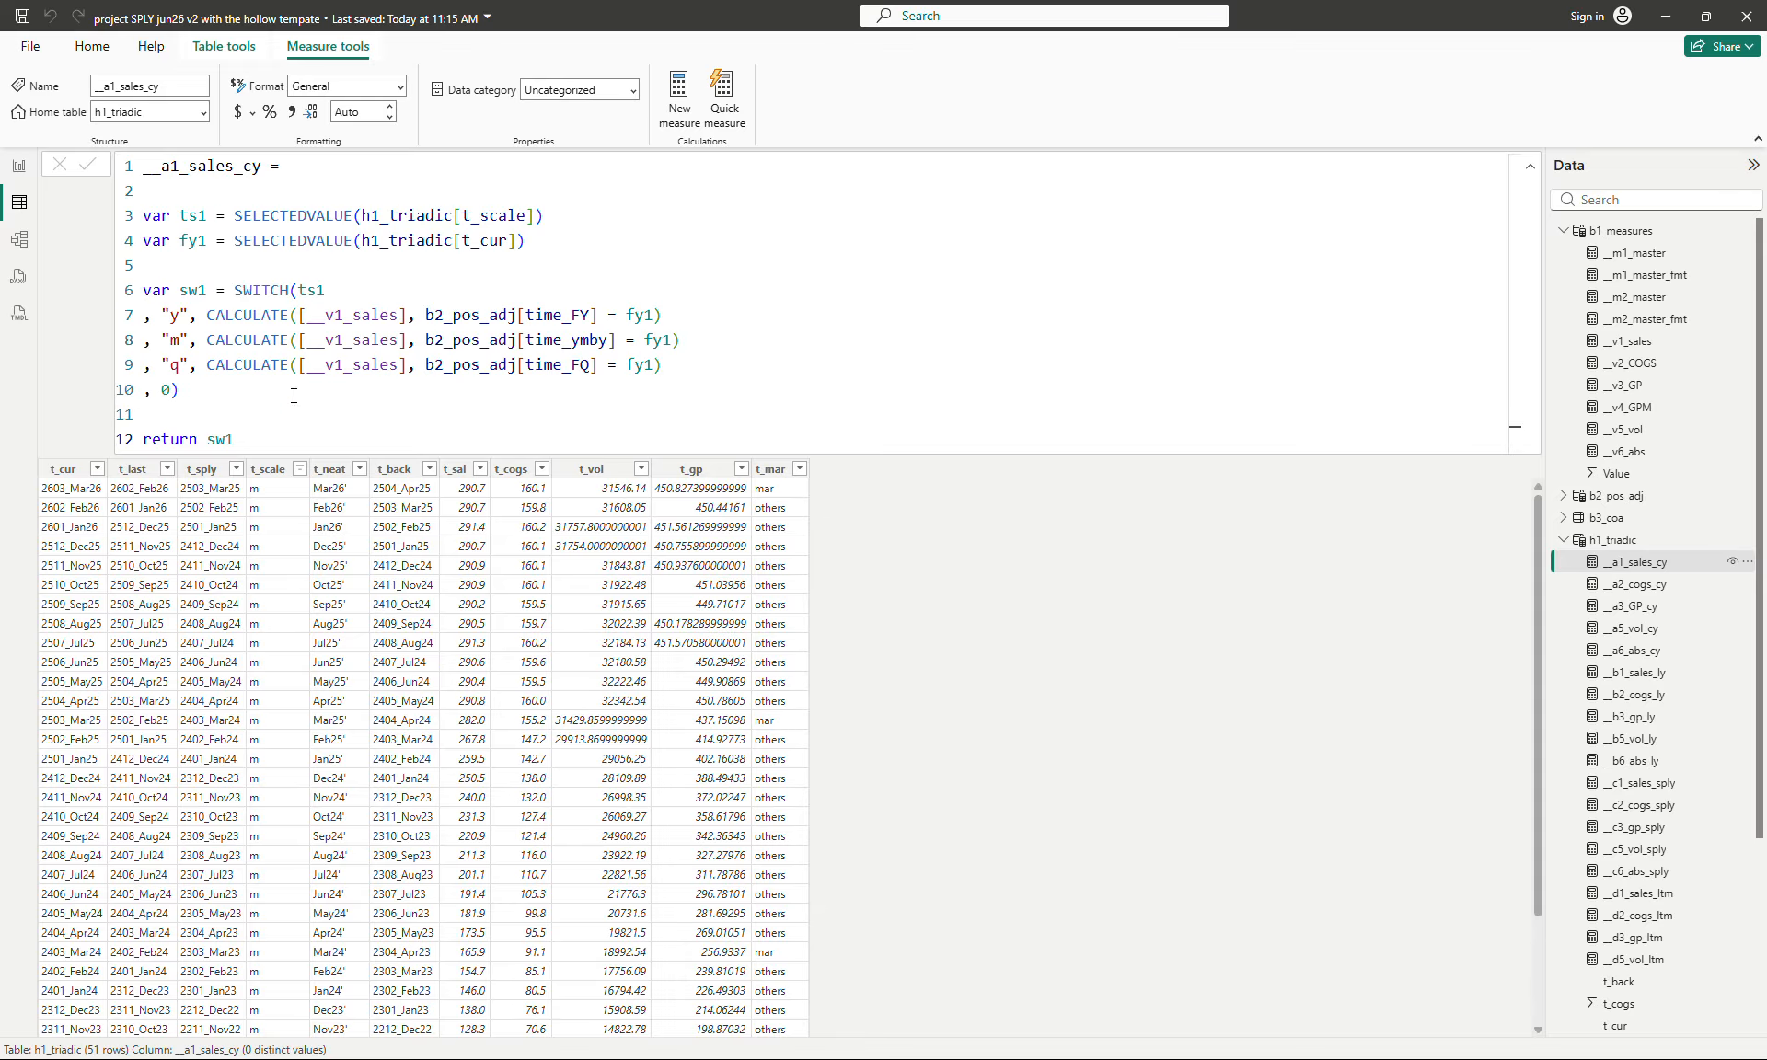
left_click(618, 391)
- Reopen __m2_master and examine its references to __b1_sales_ly and __c1_sales_sply
left_click(1645, 298)
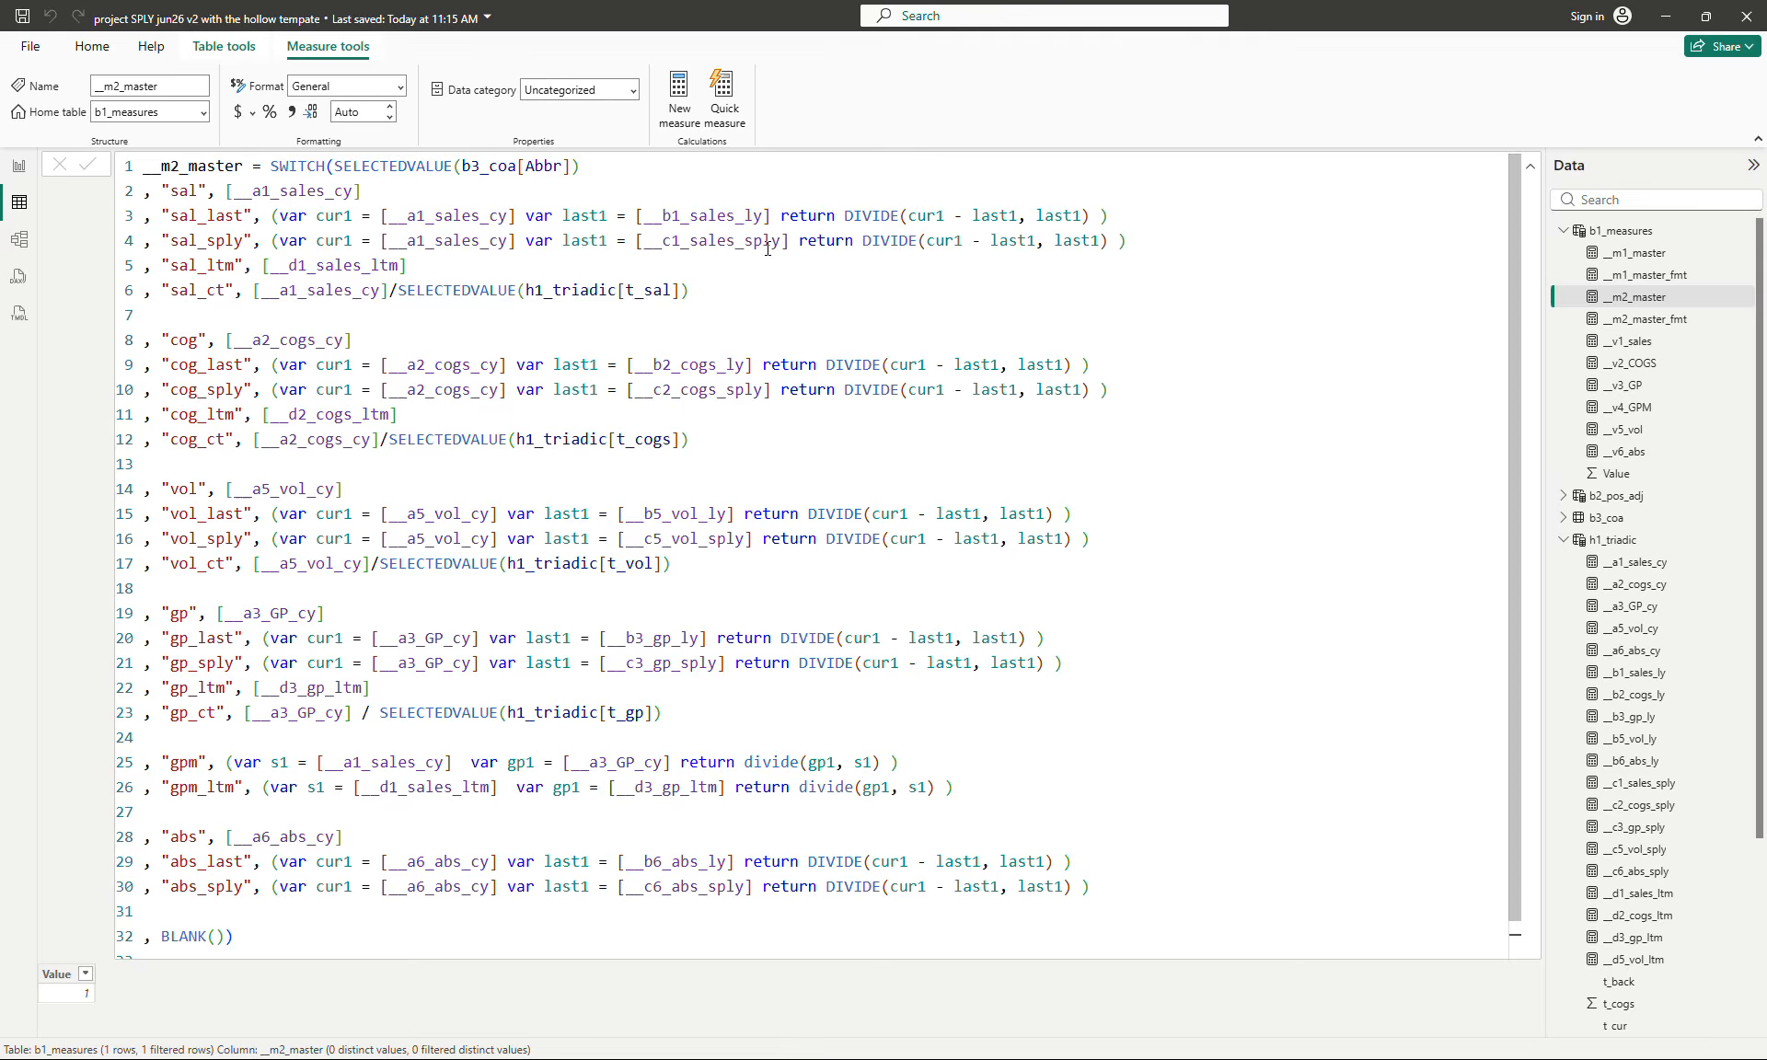
left_click(721, 216)
left_click(722, 241)
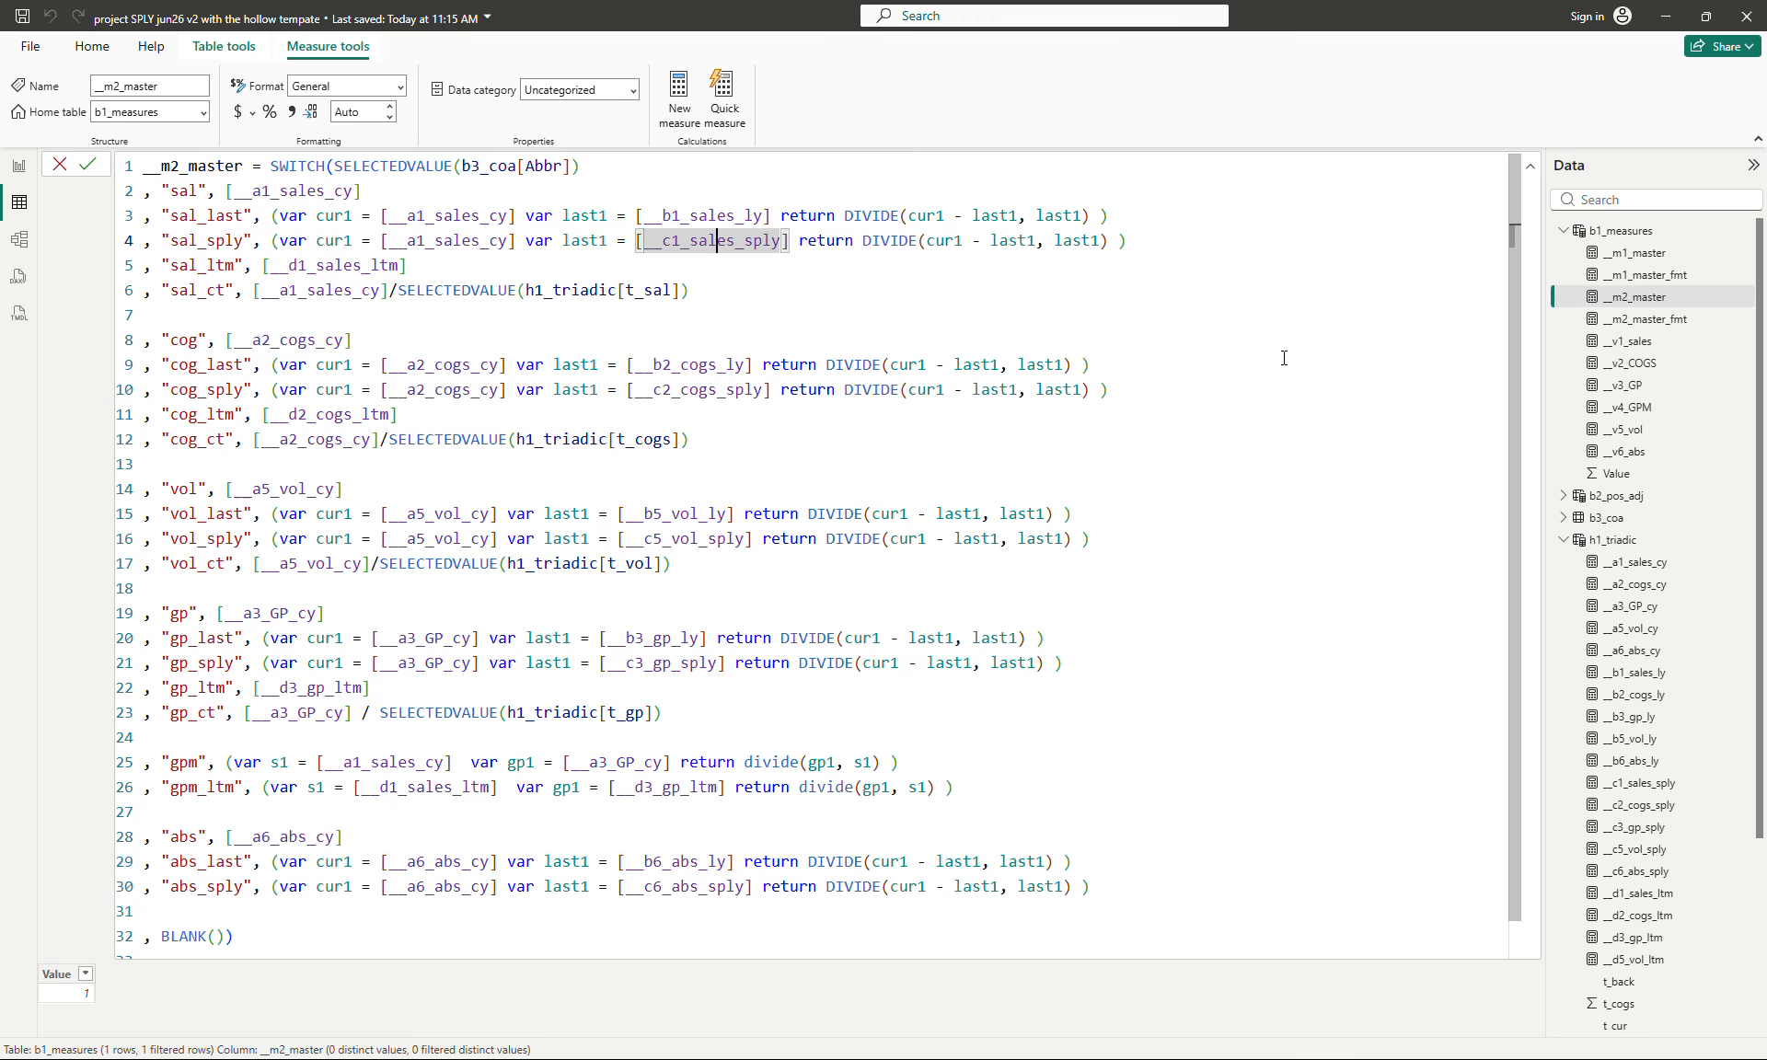
- Compare the formulas of the __a1_sales_cy and __b1_sales_ly measures in h1_triadic
left_click(1626, 563)
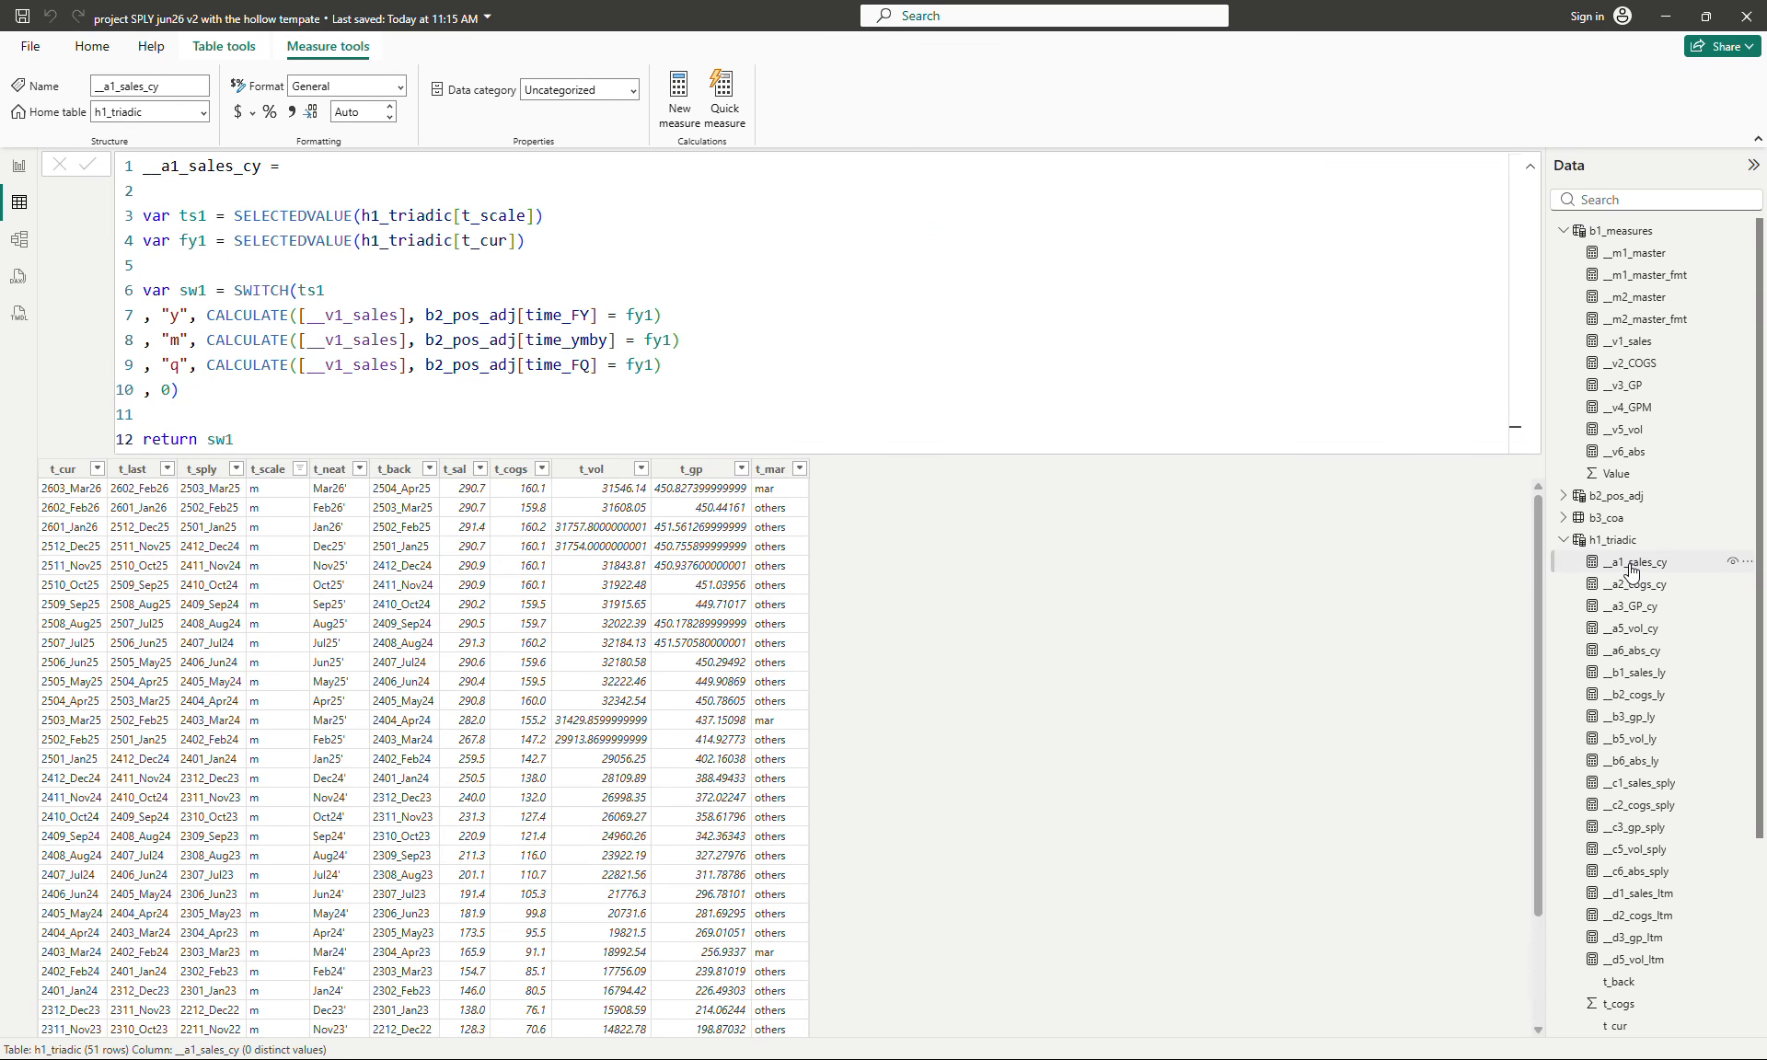
left_click(1647, 679)
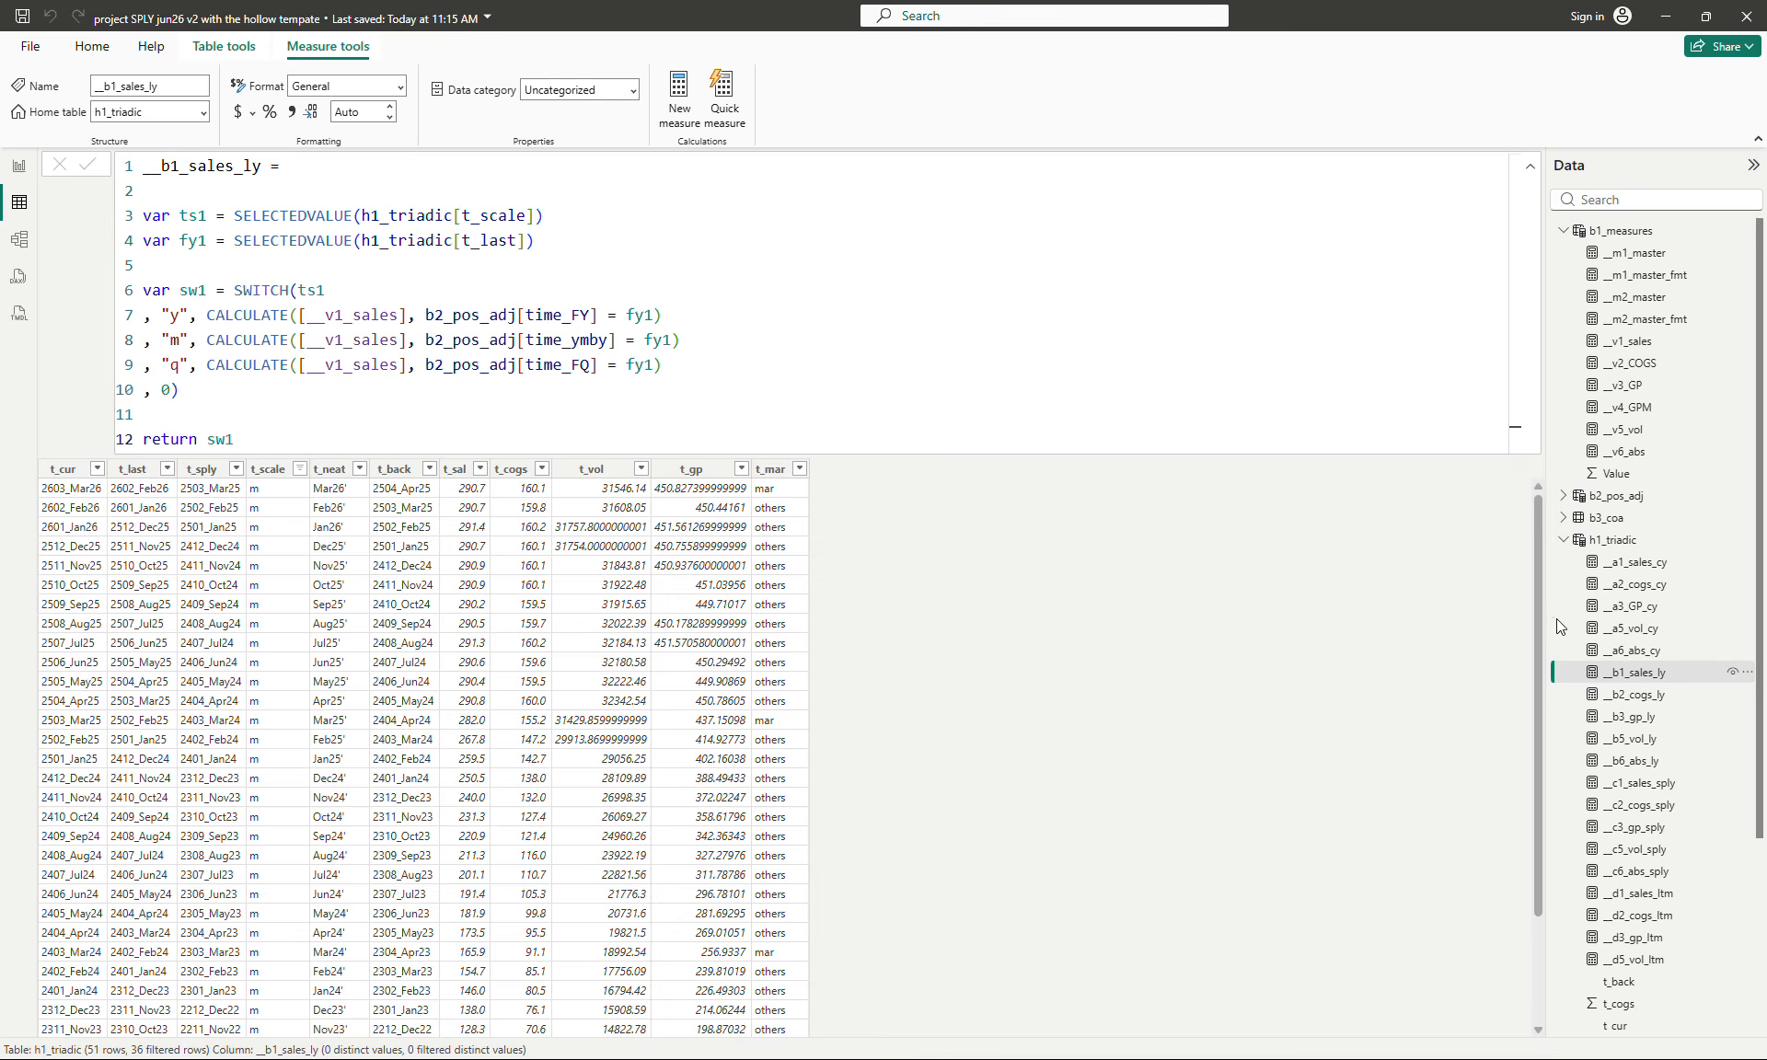
left_click(1641, 564)
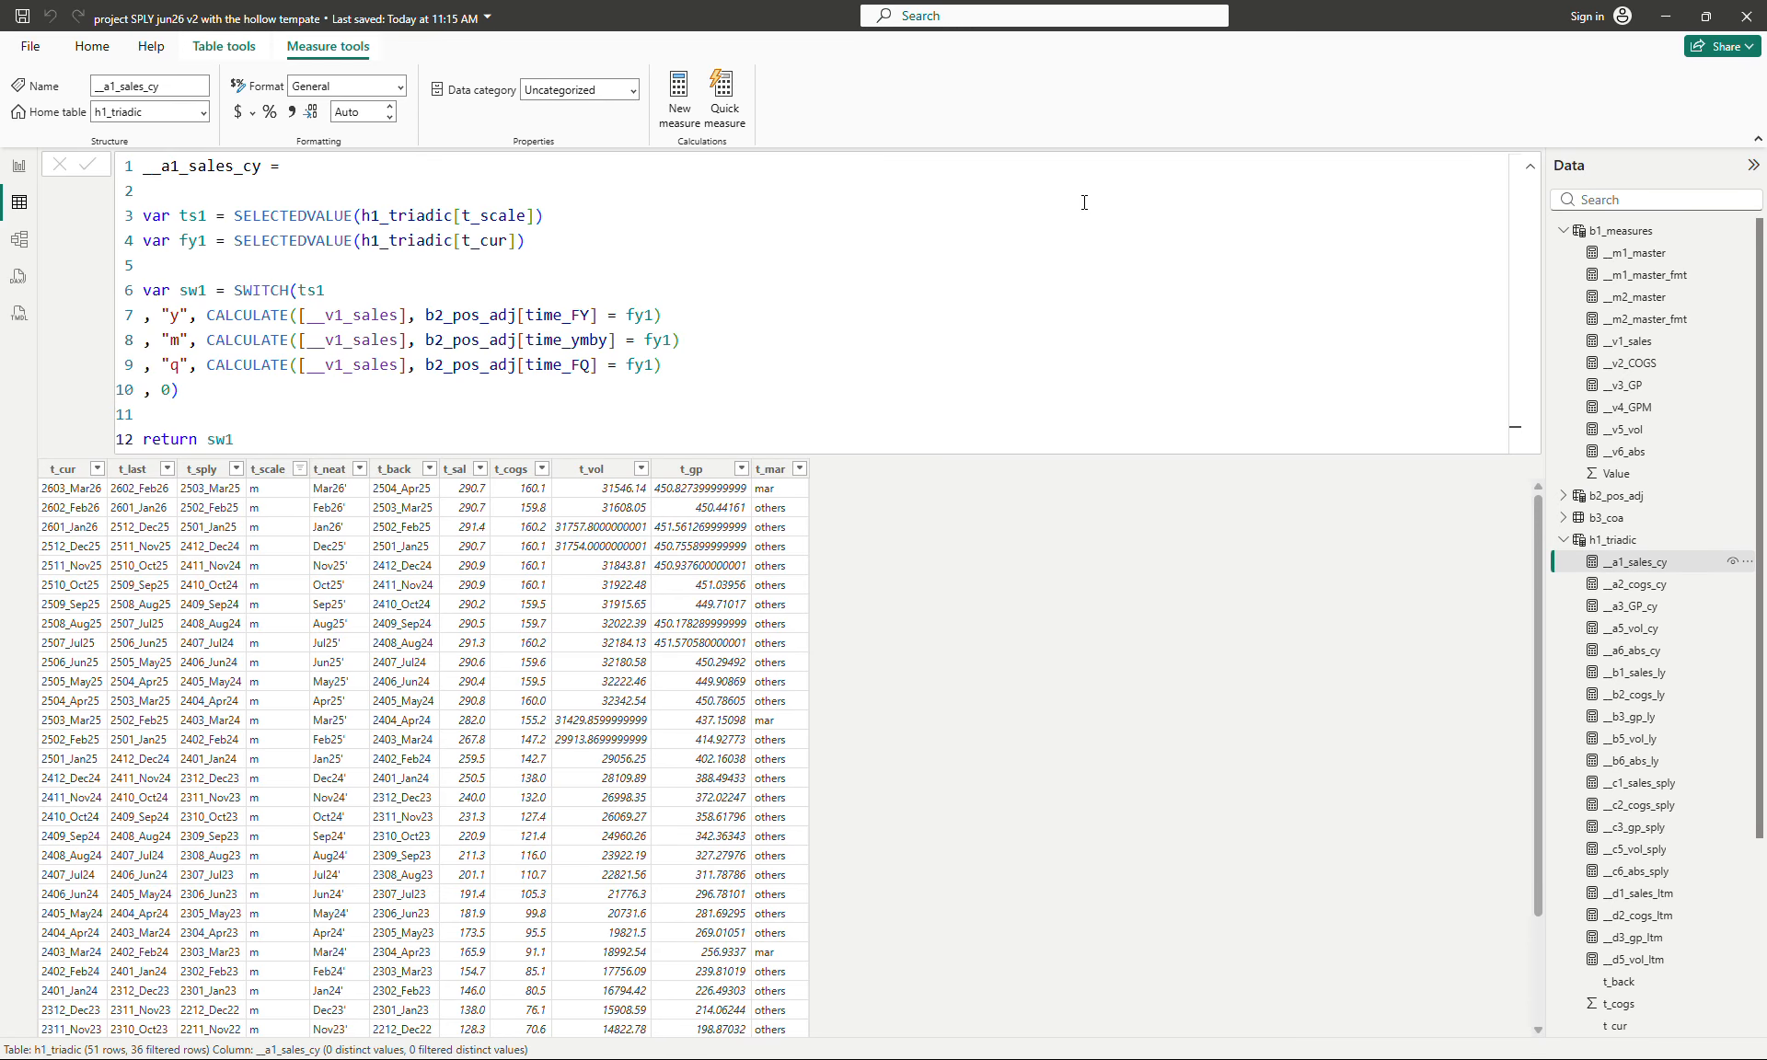
- Copy the whole __b1_sales_ly formula and paste it below the last line of the __a1_sales_cy formula, removing the stray character after sw1
left_click(1646, 685)
left_click(1168, 275)
key("ctrl+a")
key("ctrl+c")
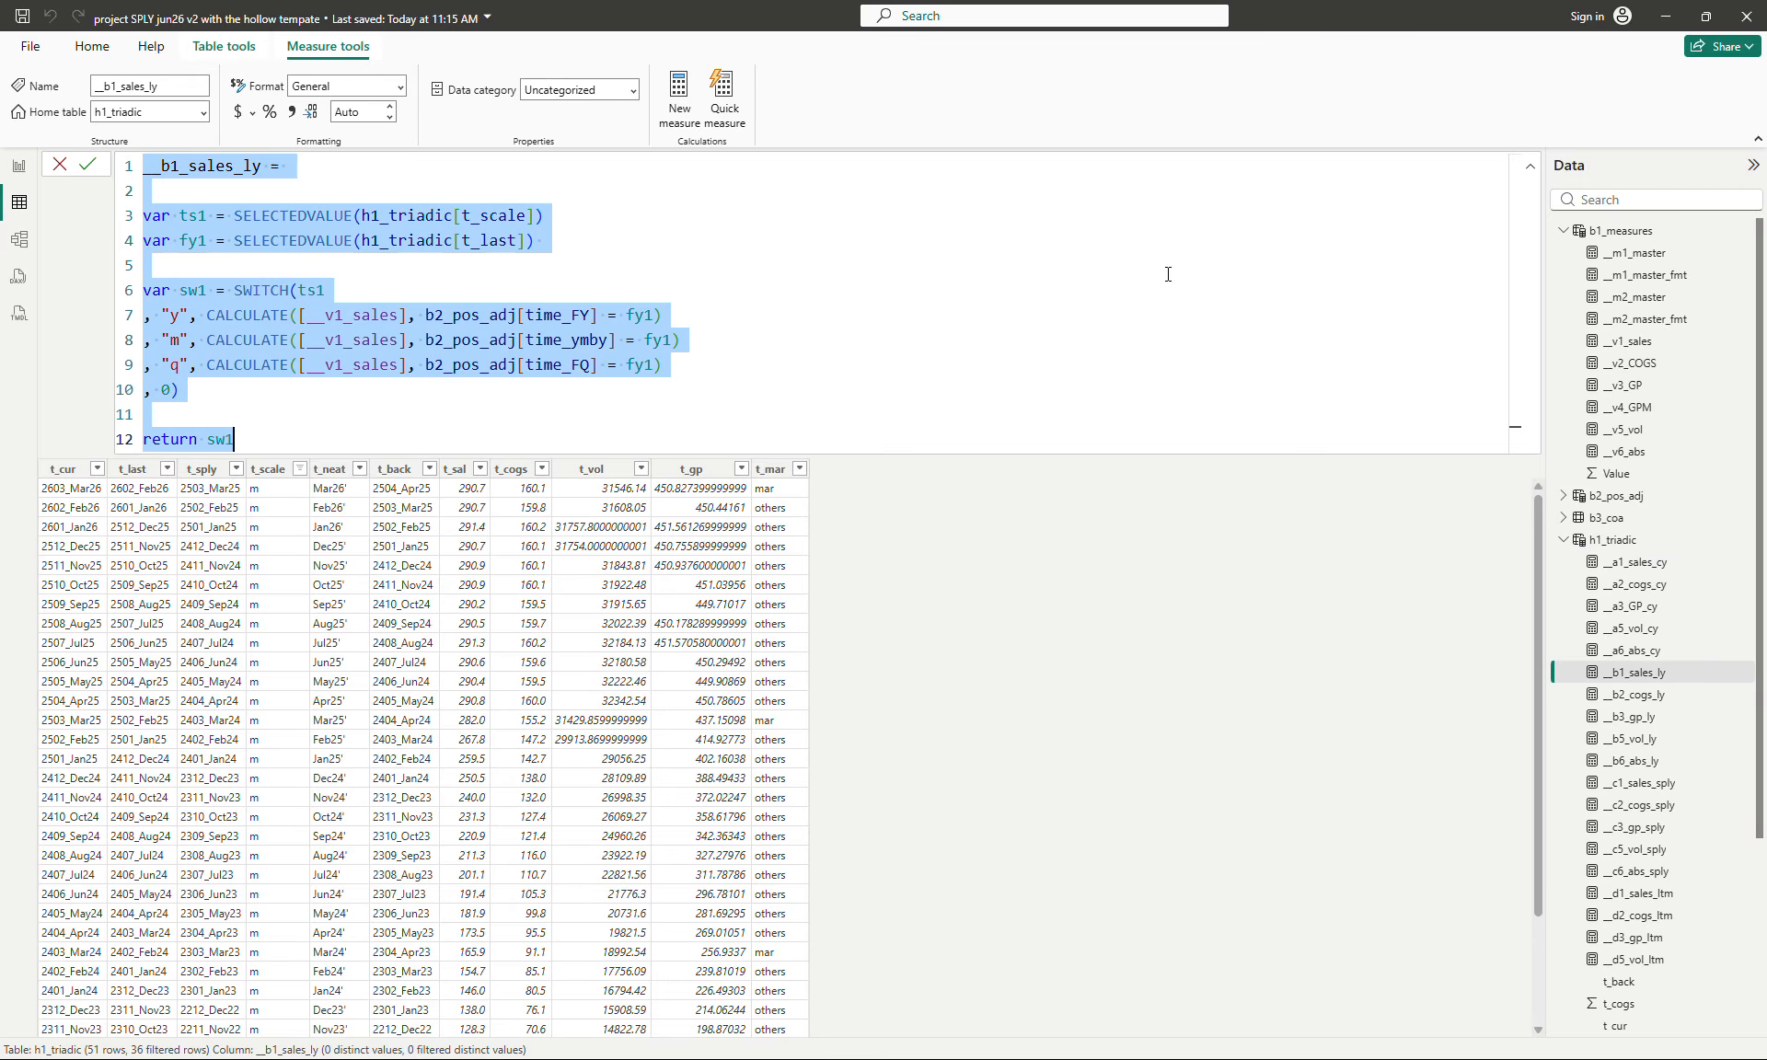
left_click(1642, 563)
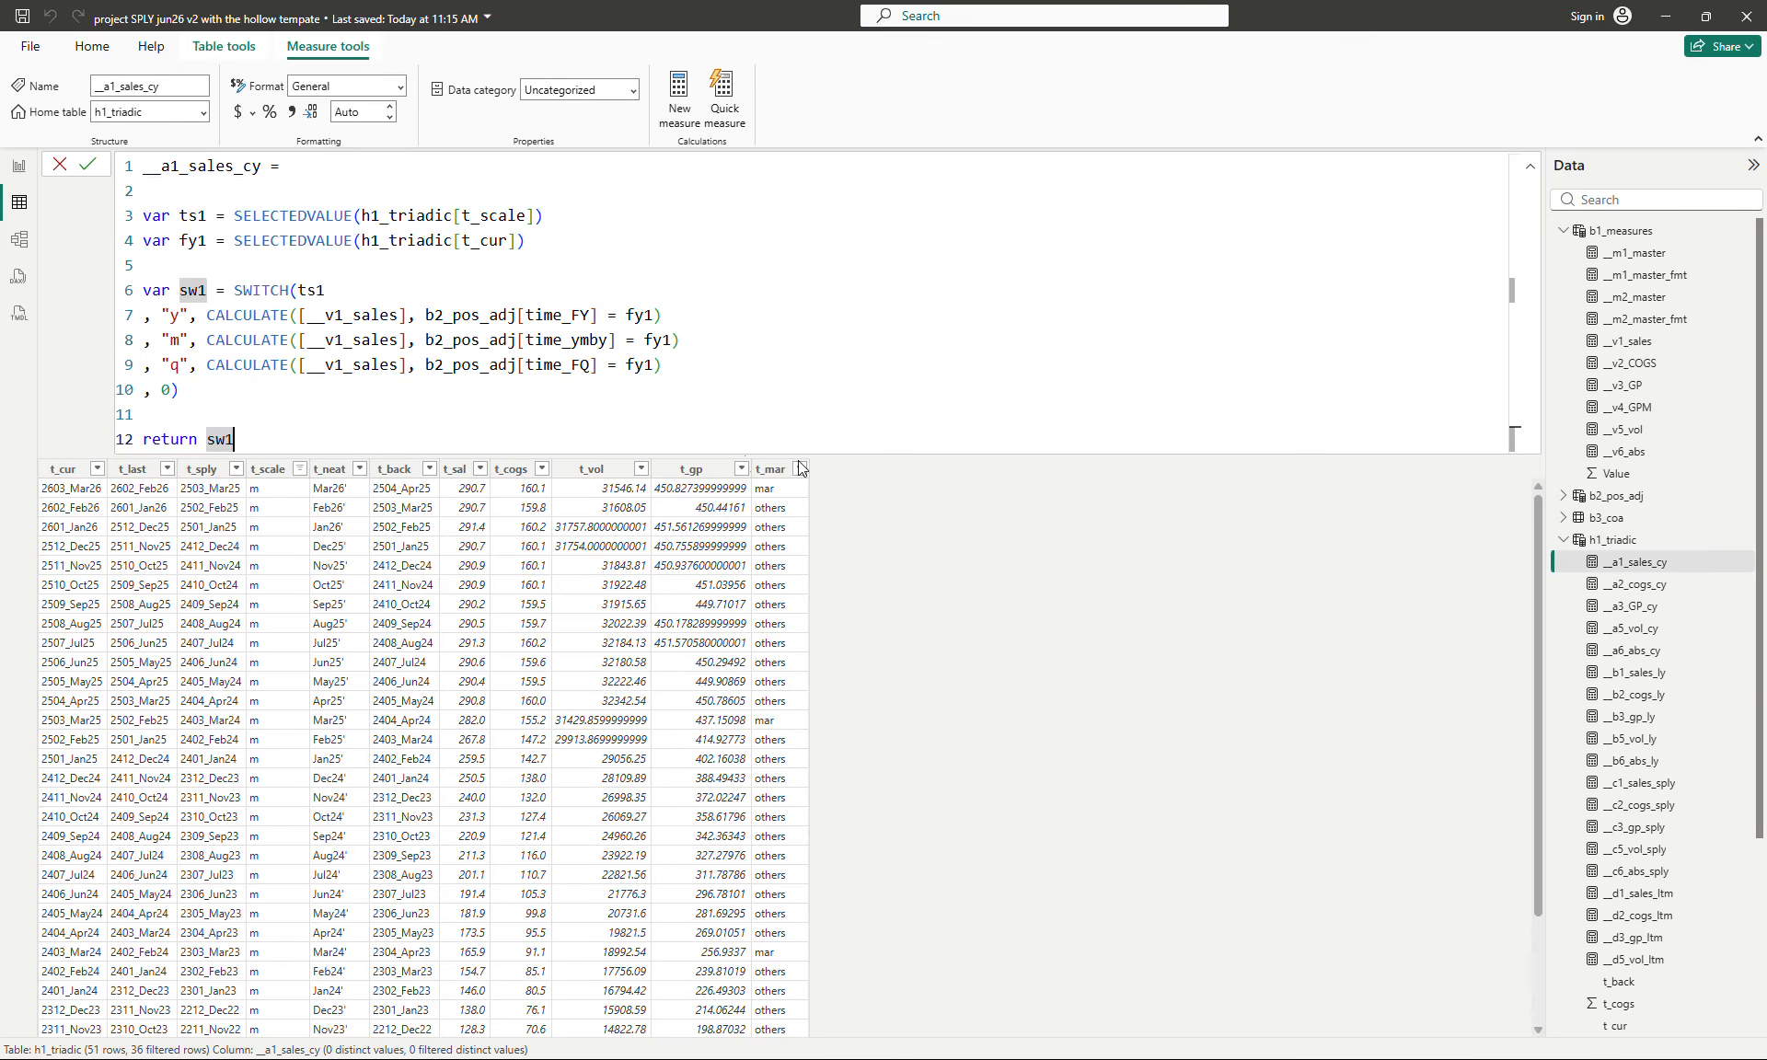
key("shift+Return")
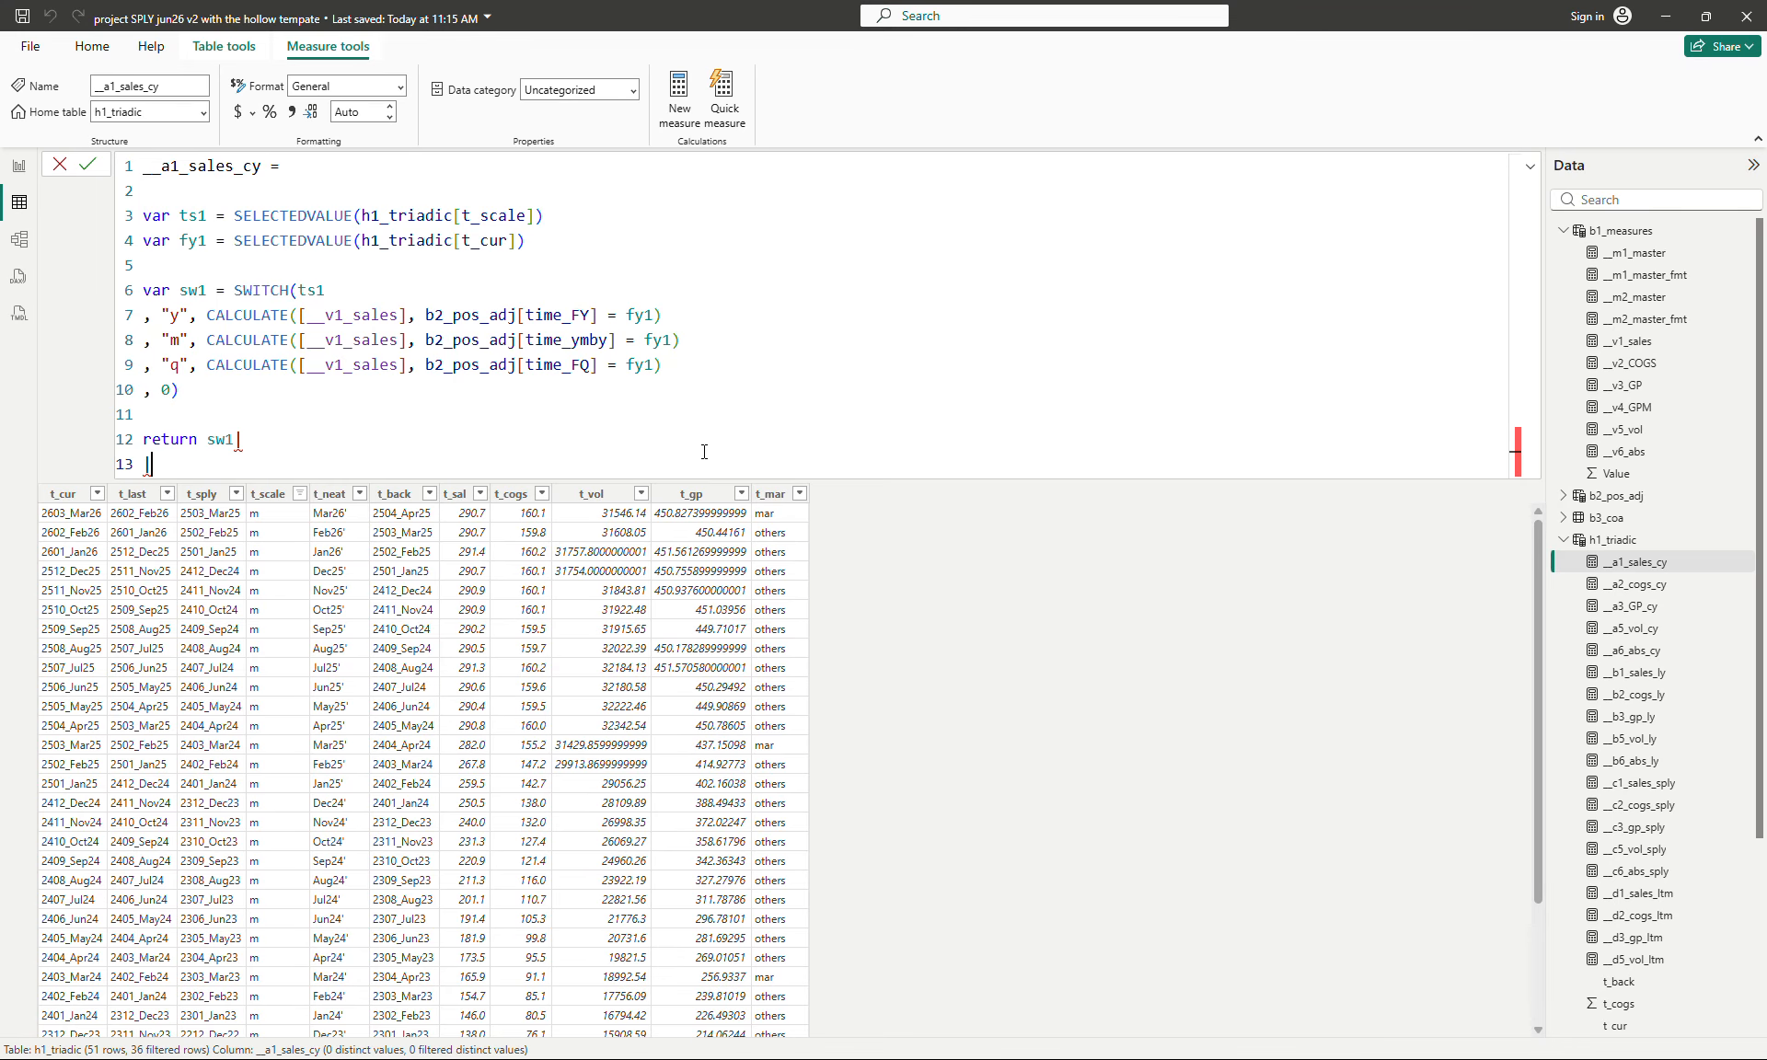
left_click(746, 407)
left_click(425, 465)
key("shift+Return")
key("ctrl+v")
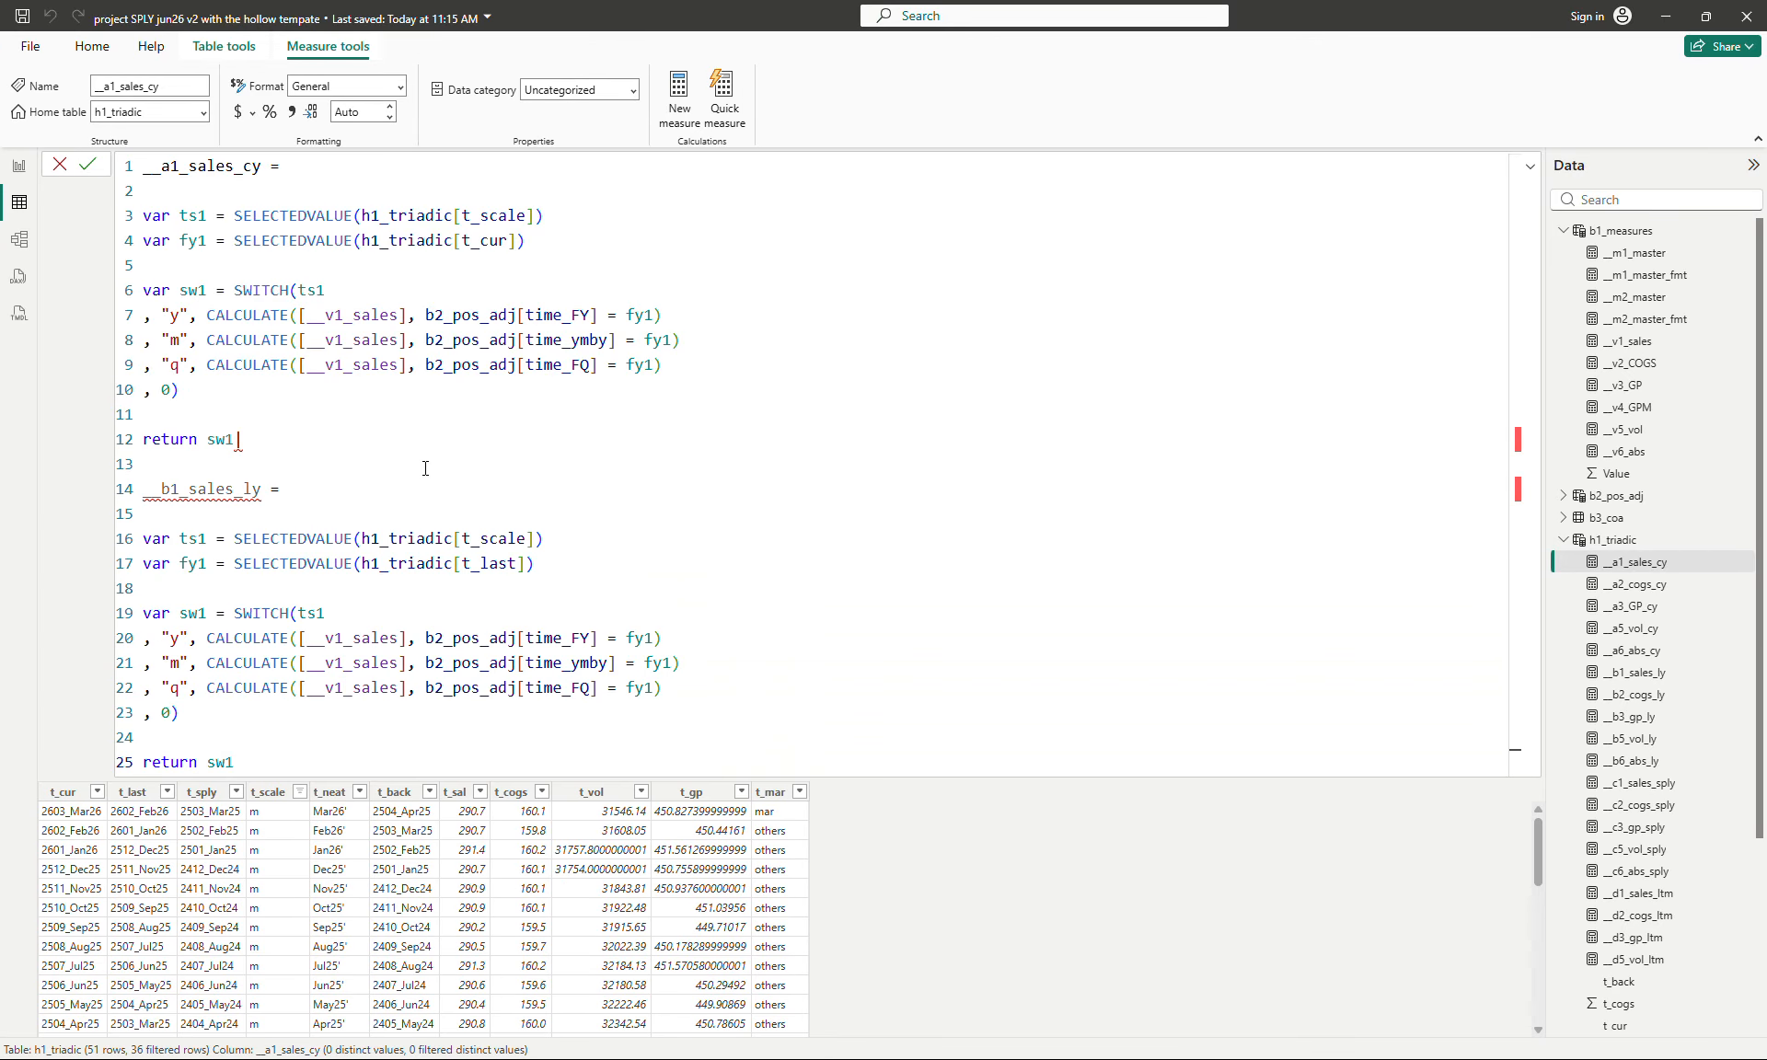
key("BackSpace")
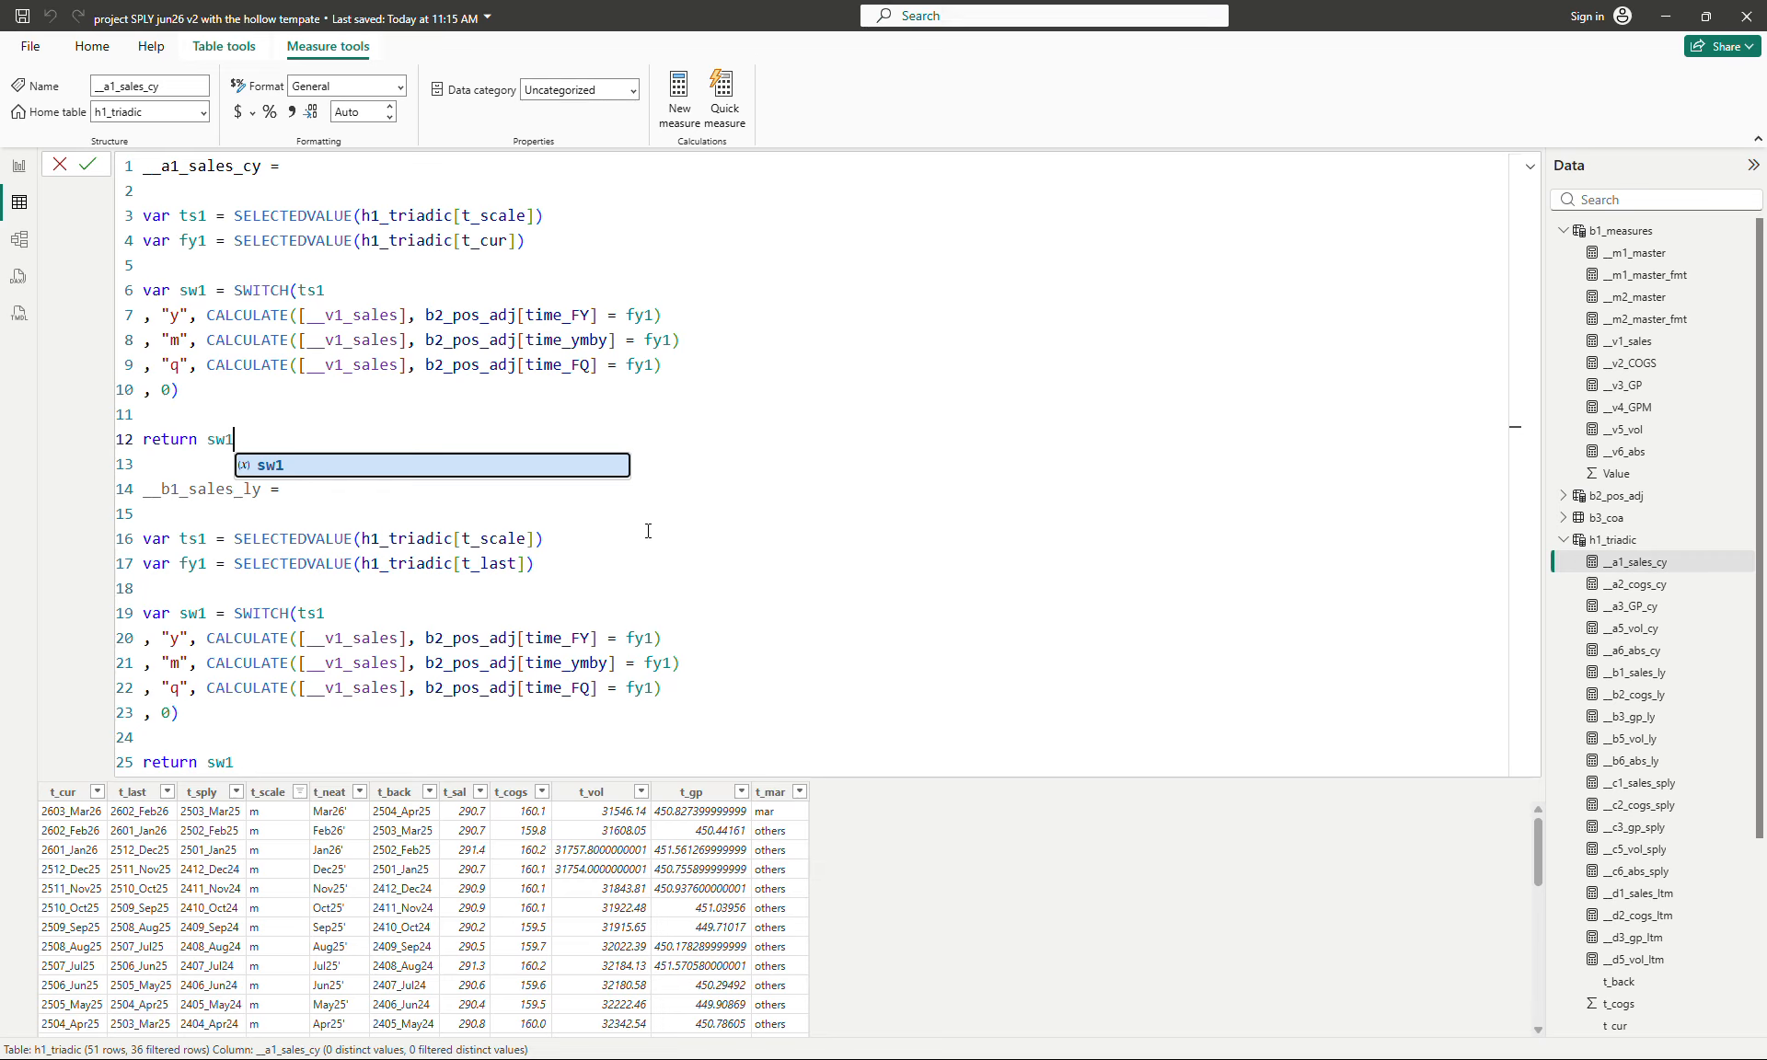
- Compare the pasted formula with __a1_sales_cy, examining the t_last reference and the SWITCH block
left_click(874, 513)
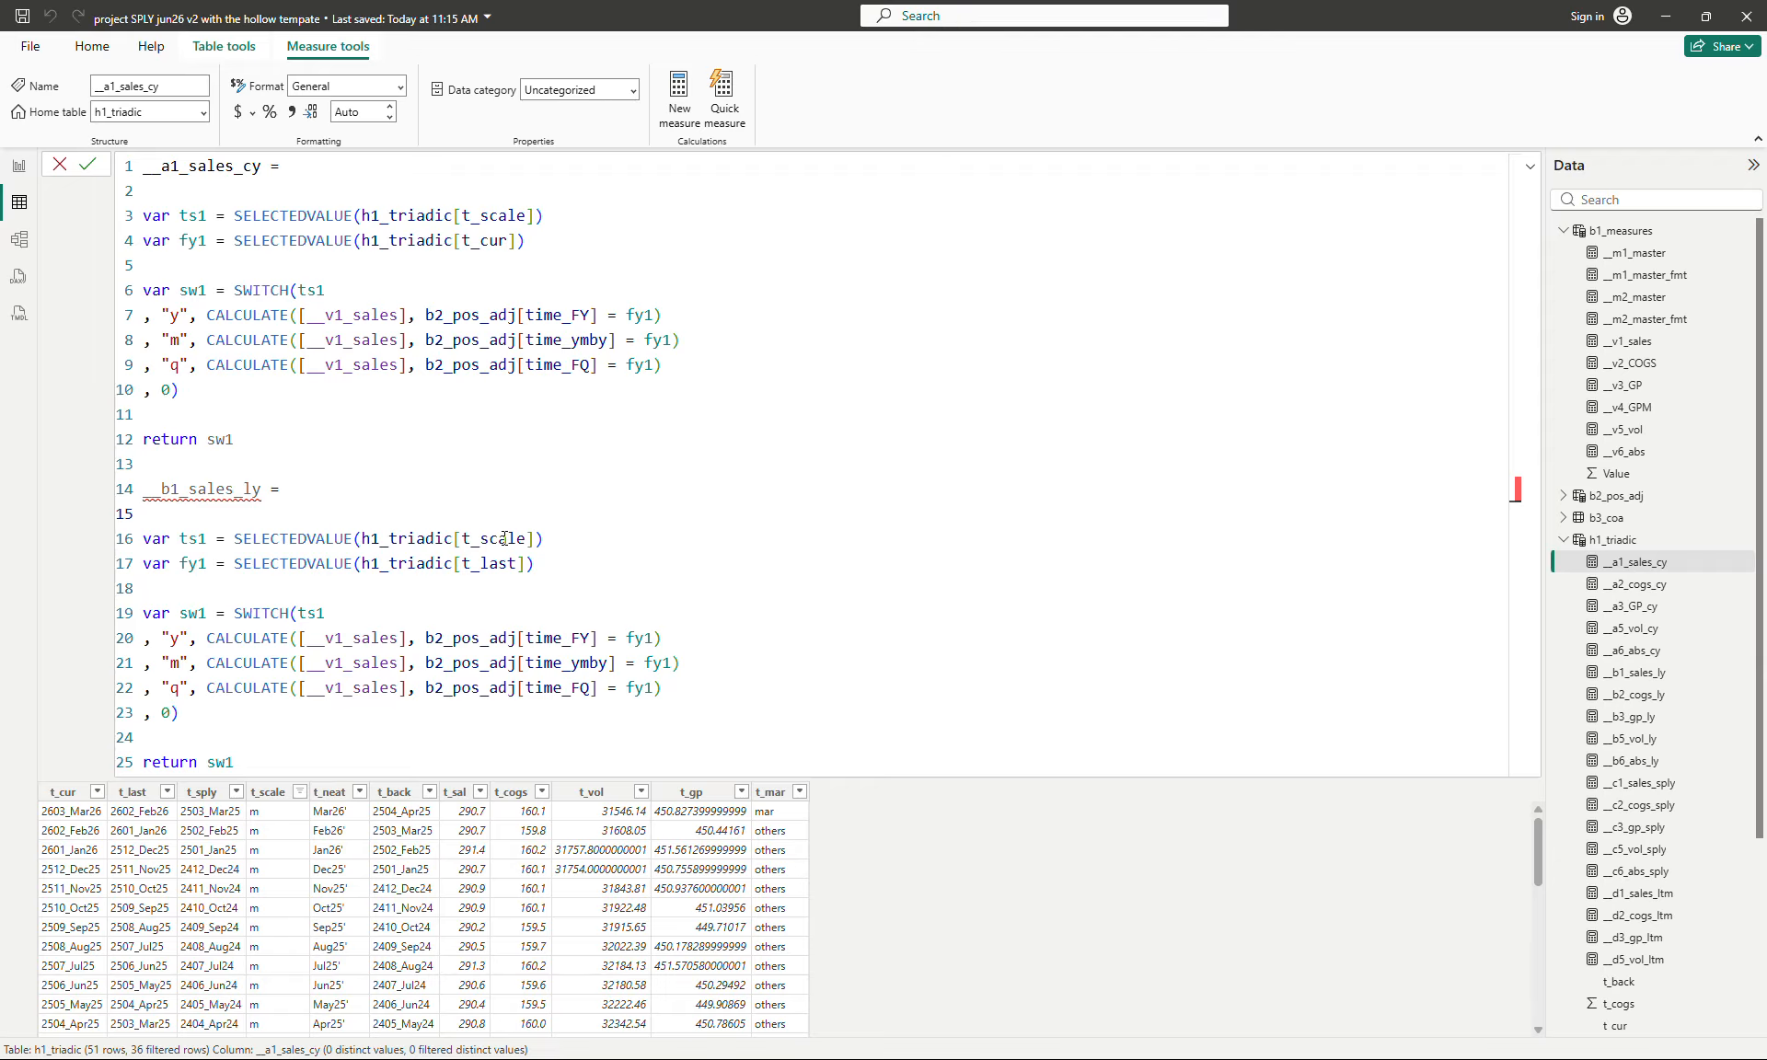
left_click(493, 565)
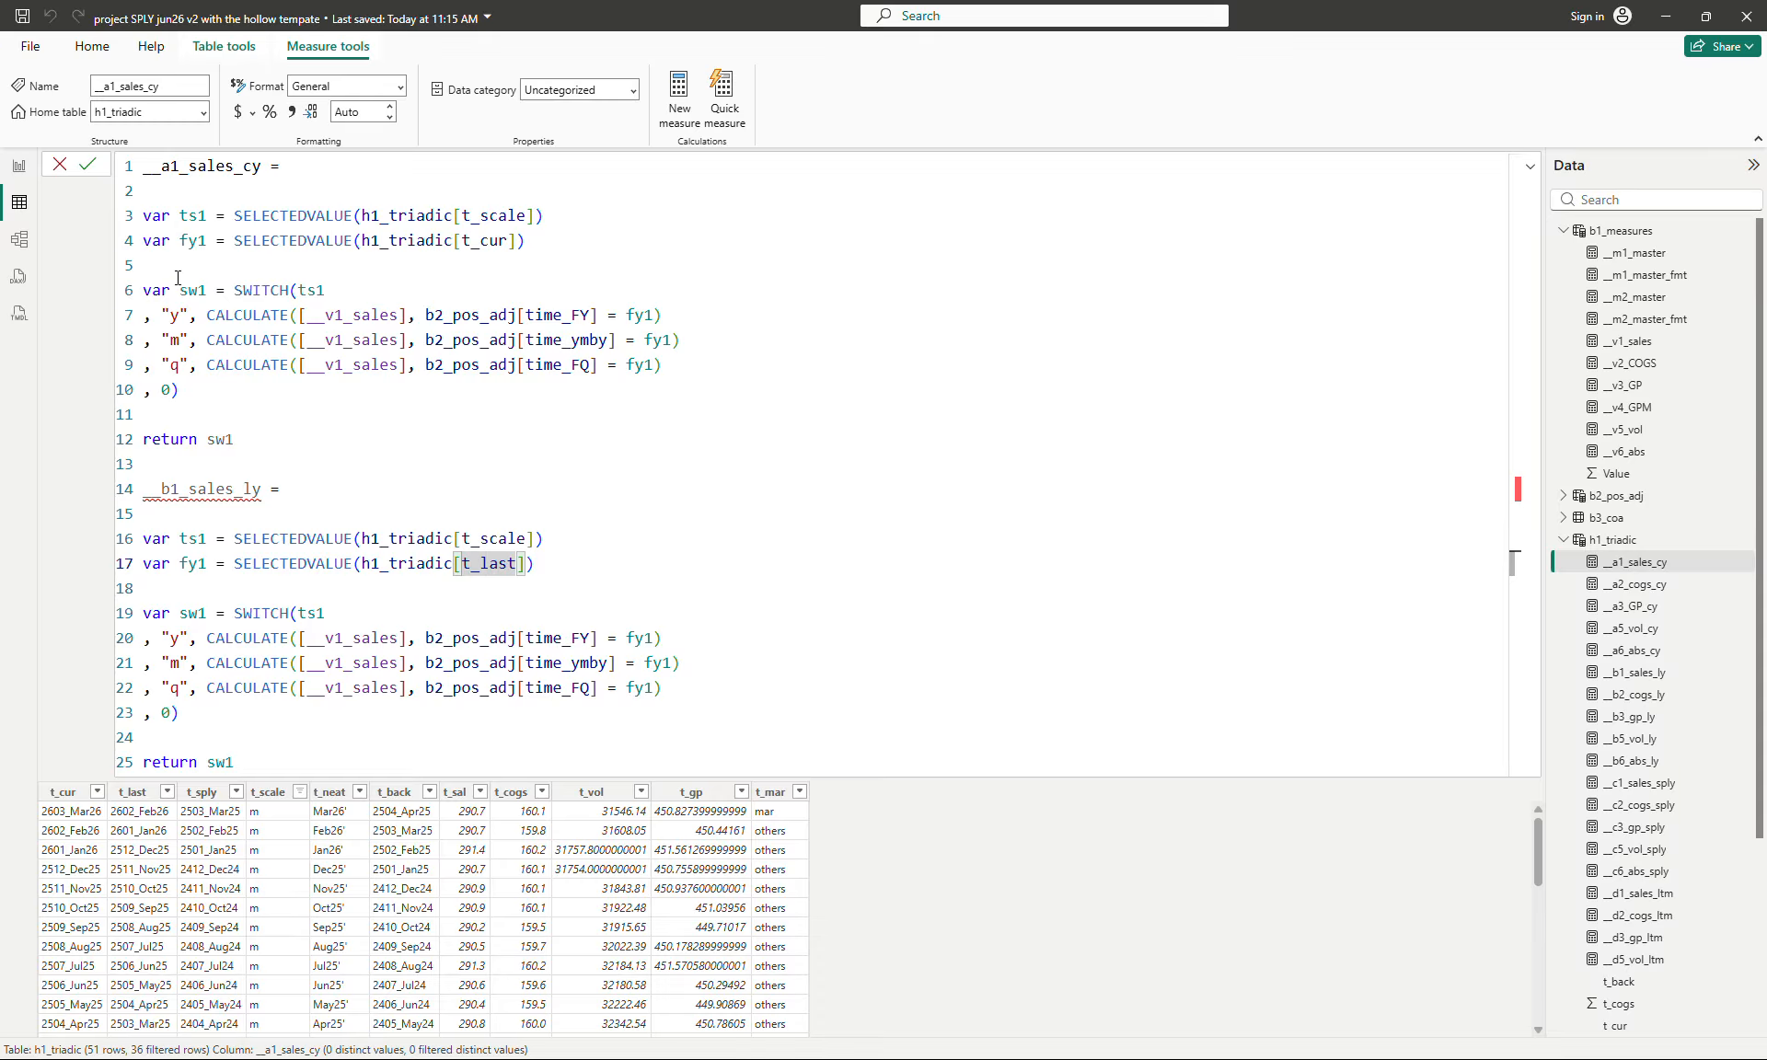
left_click_drag(174, 267, 218, 386)
left_click(201, 591)
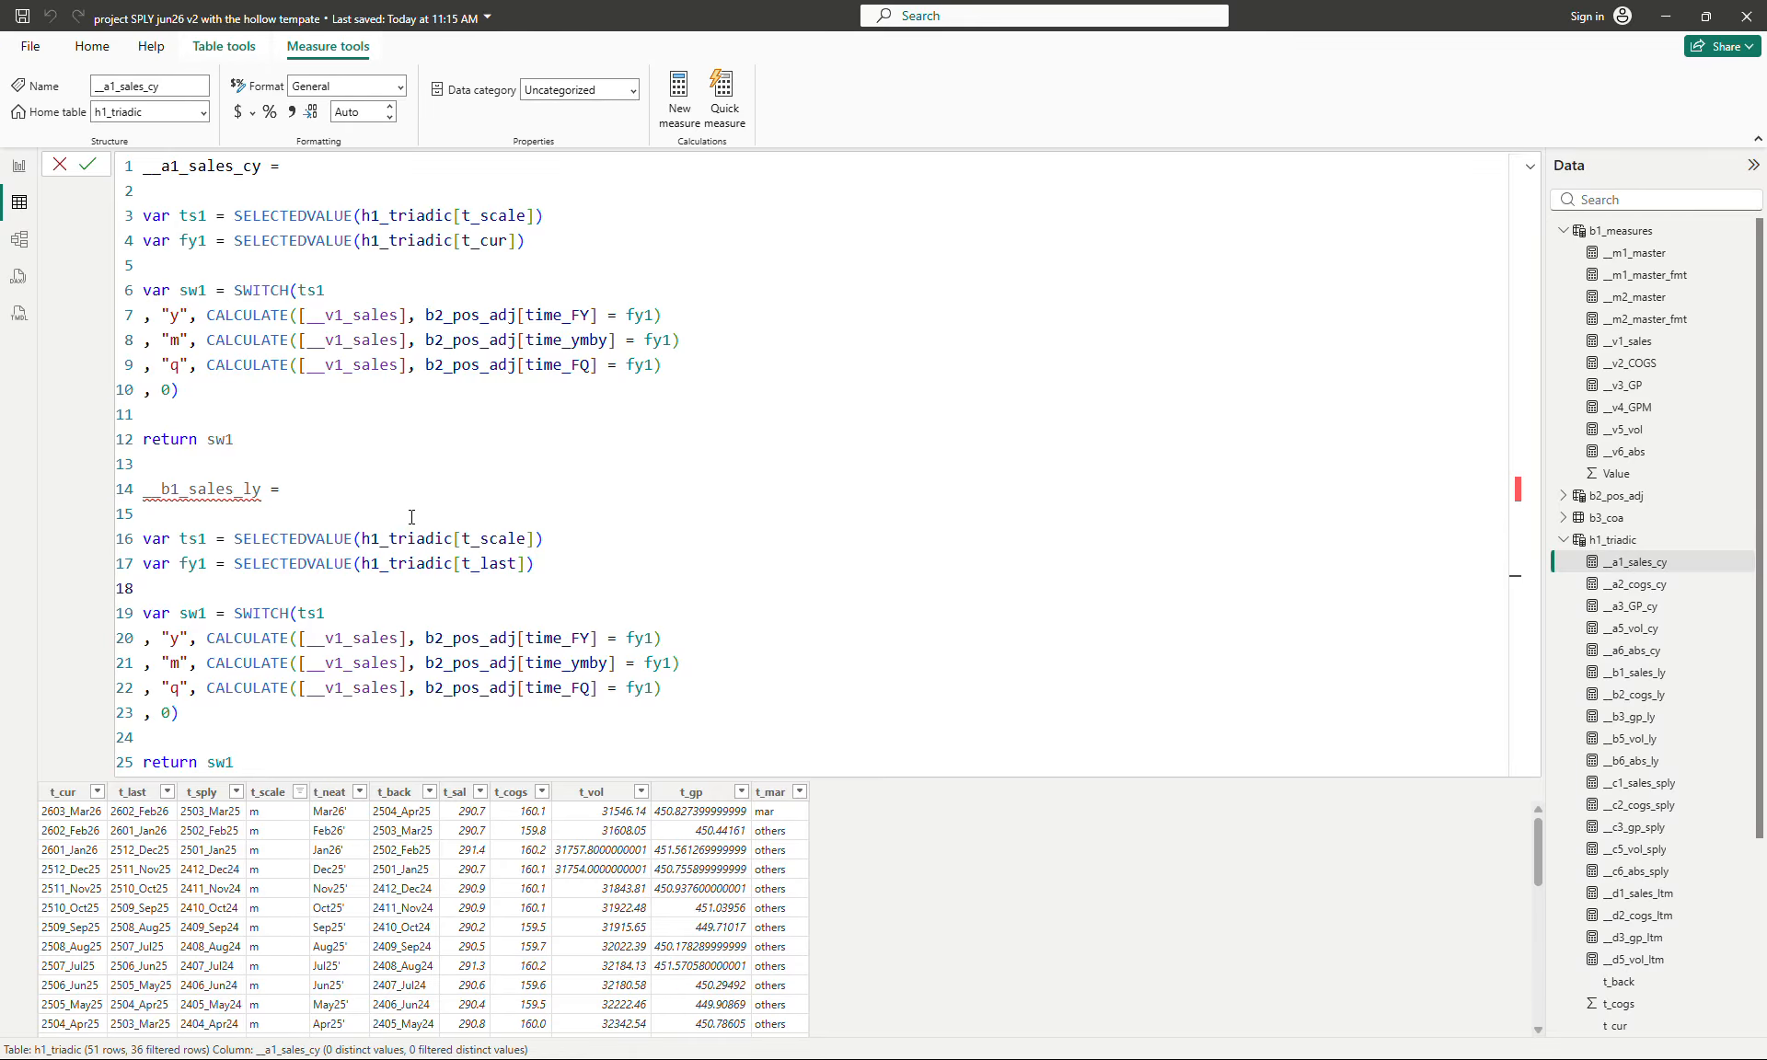
- Highlight the lines of the pasted __b1_sales_ly formula and its SWITCH block to compare them with __a1_sales_cy
left_click(523, 471)
key("Down")
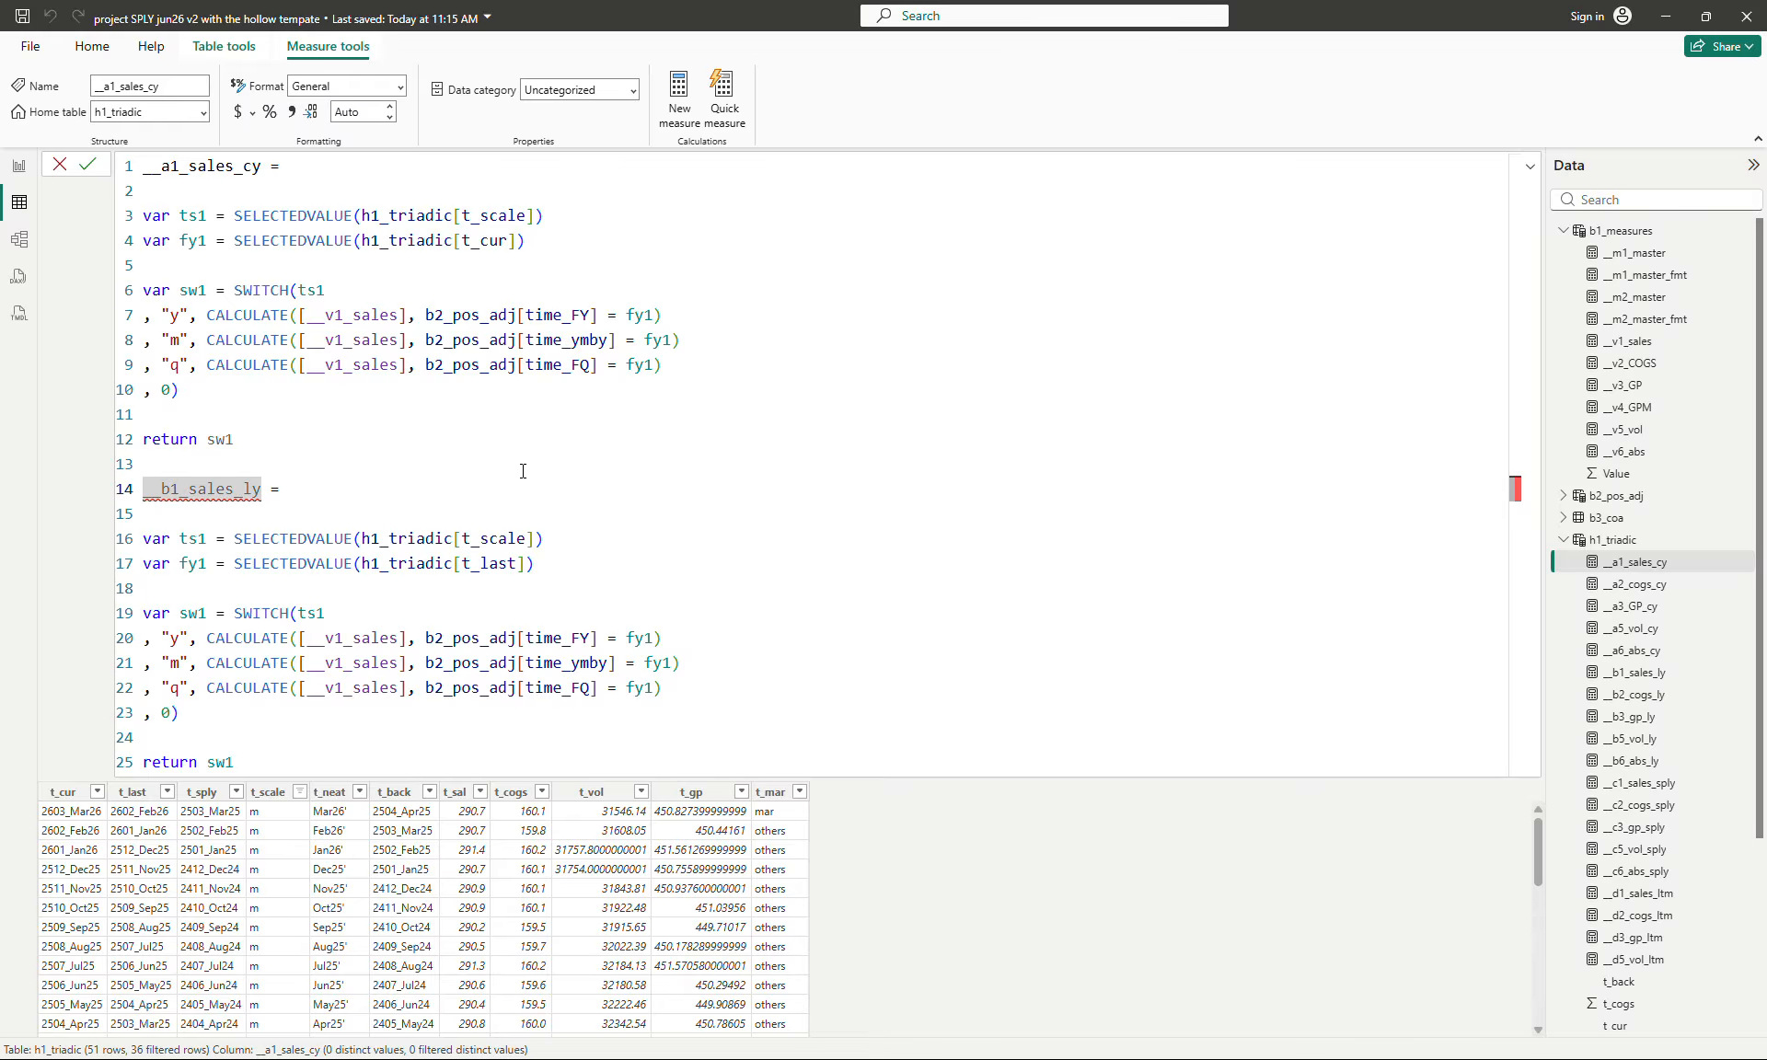
key("shift+Down")
key("shift+Down")
key("shift+Down")
key("shift+Down")
key("shift+Down")
key("shift+Down")
key("shift+Down")
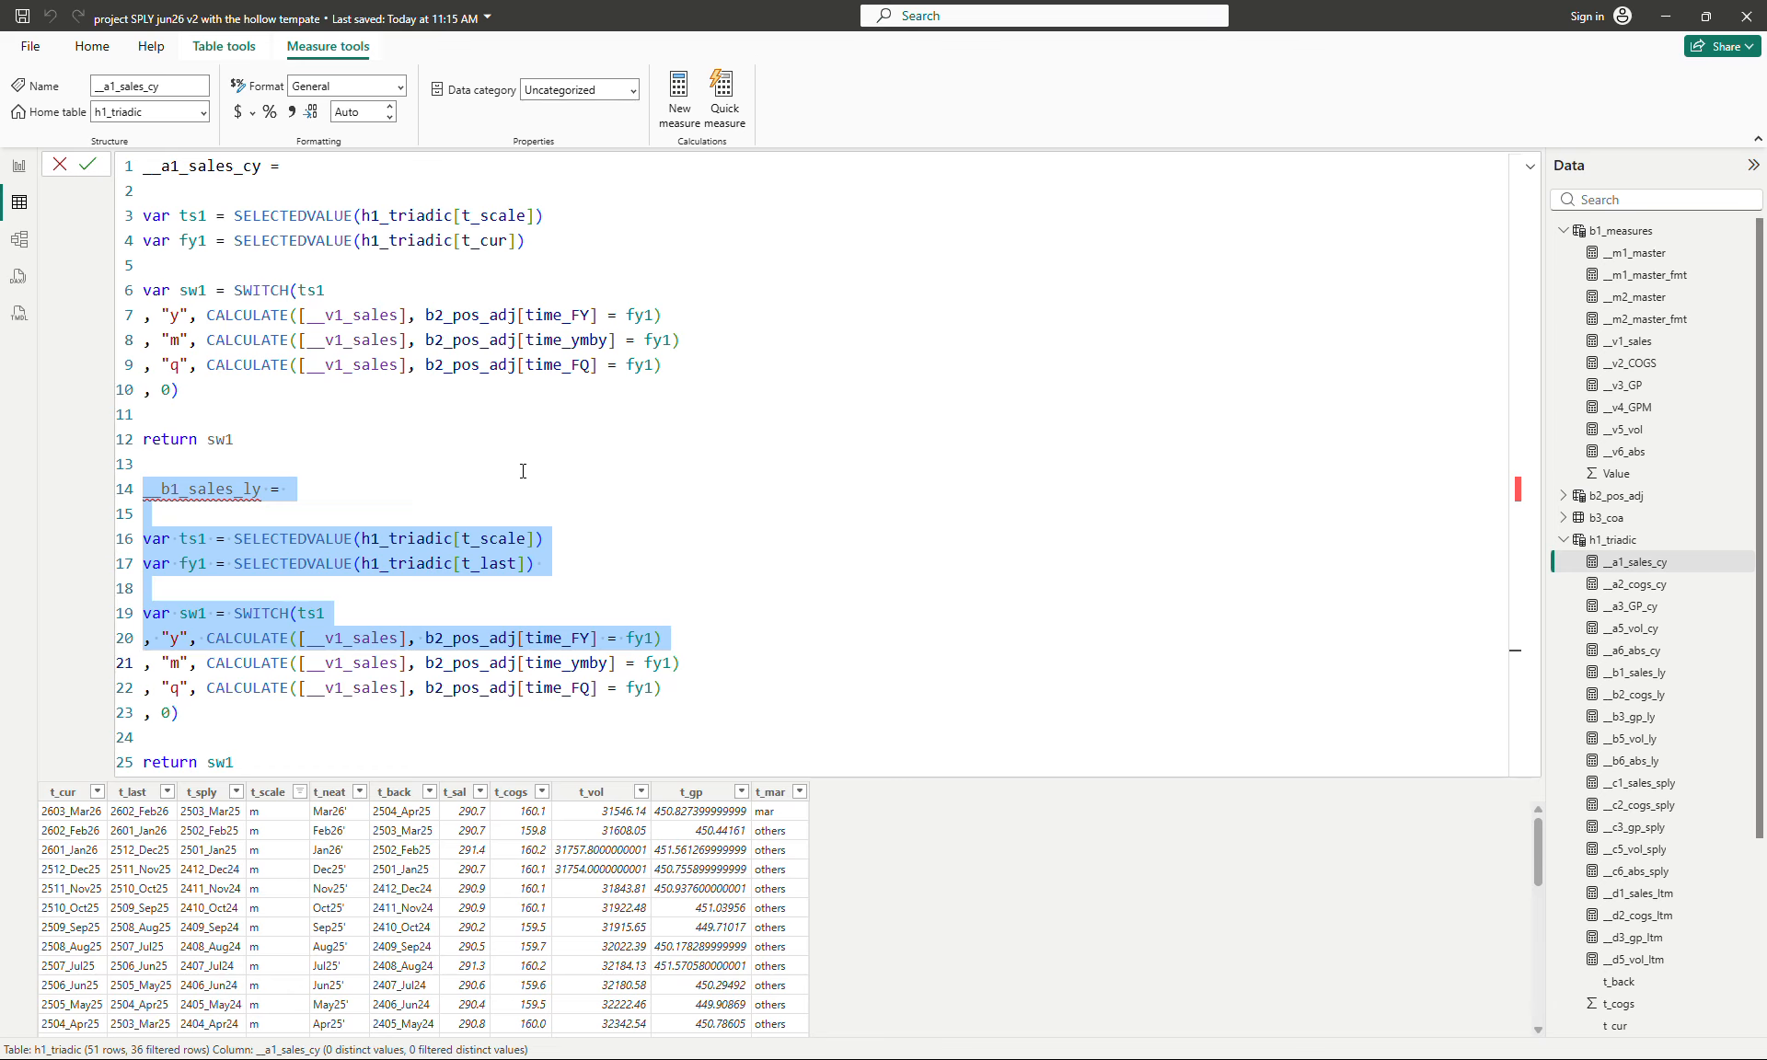
left_click(851, 577)
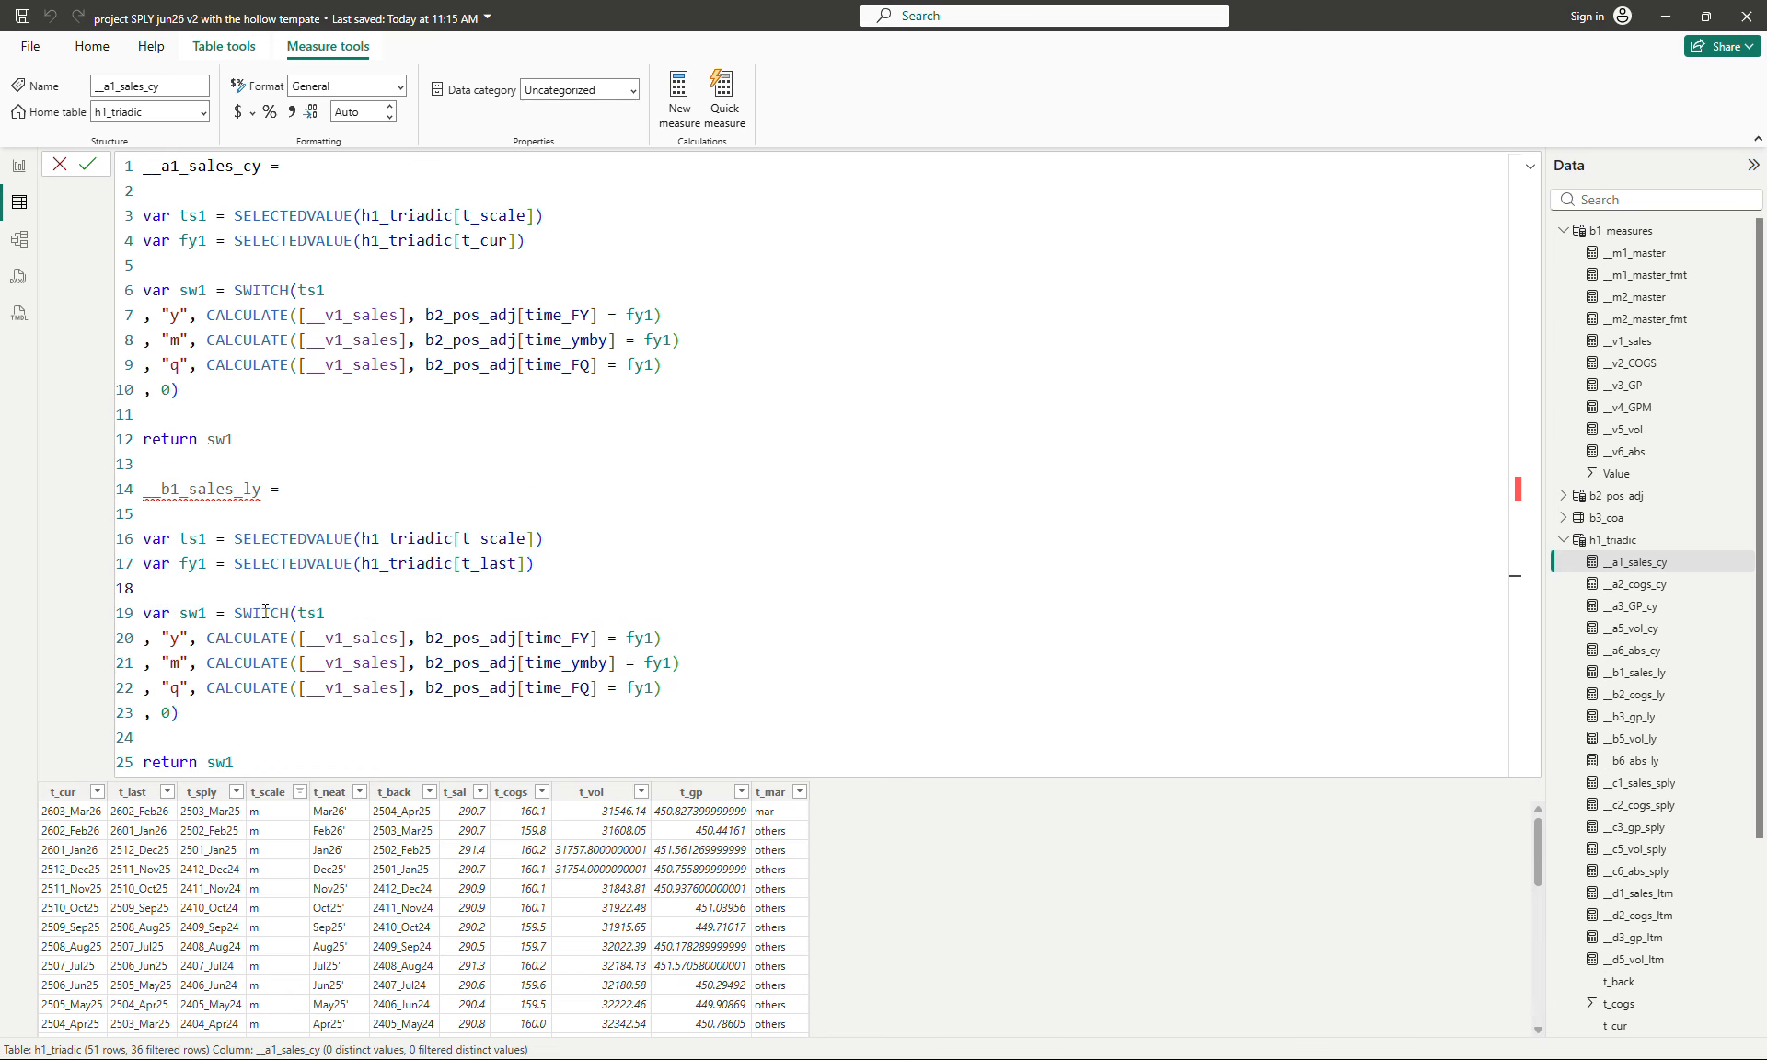
left_click_drag(143, 613, 204, 712)
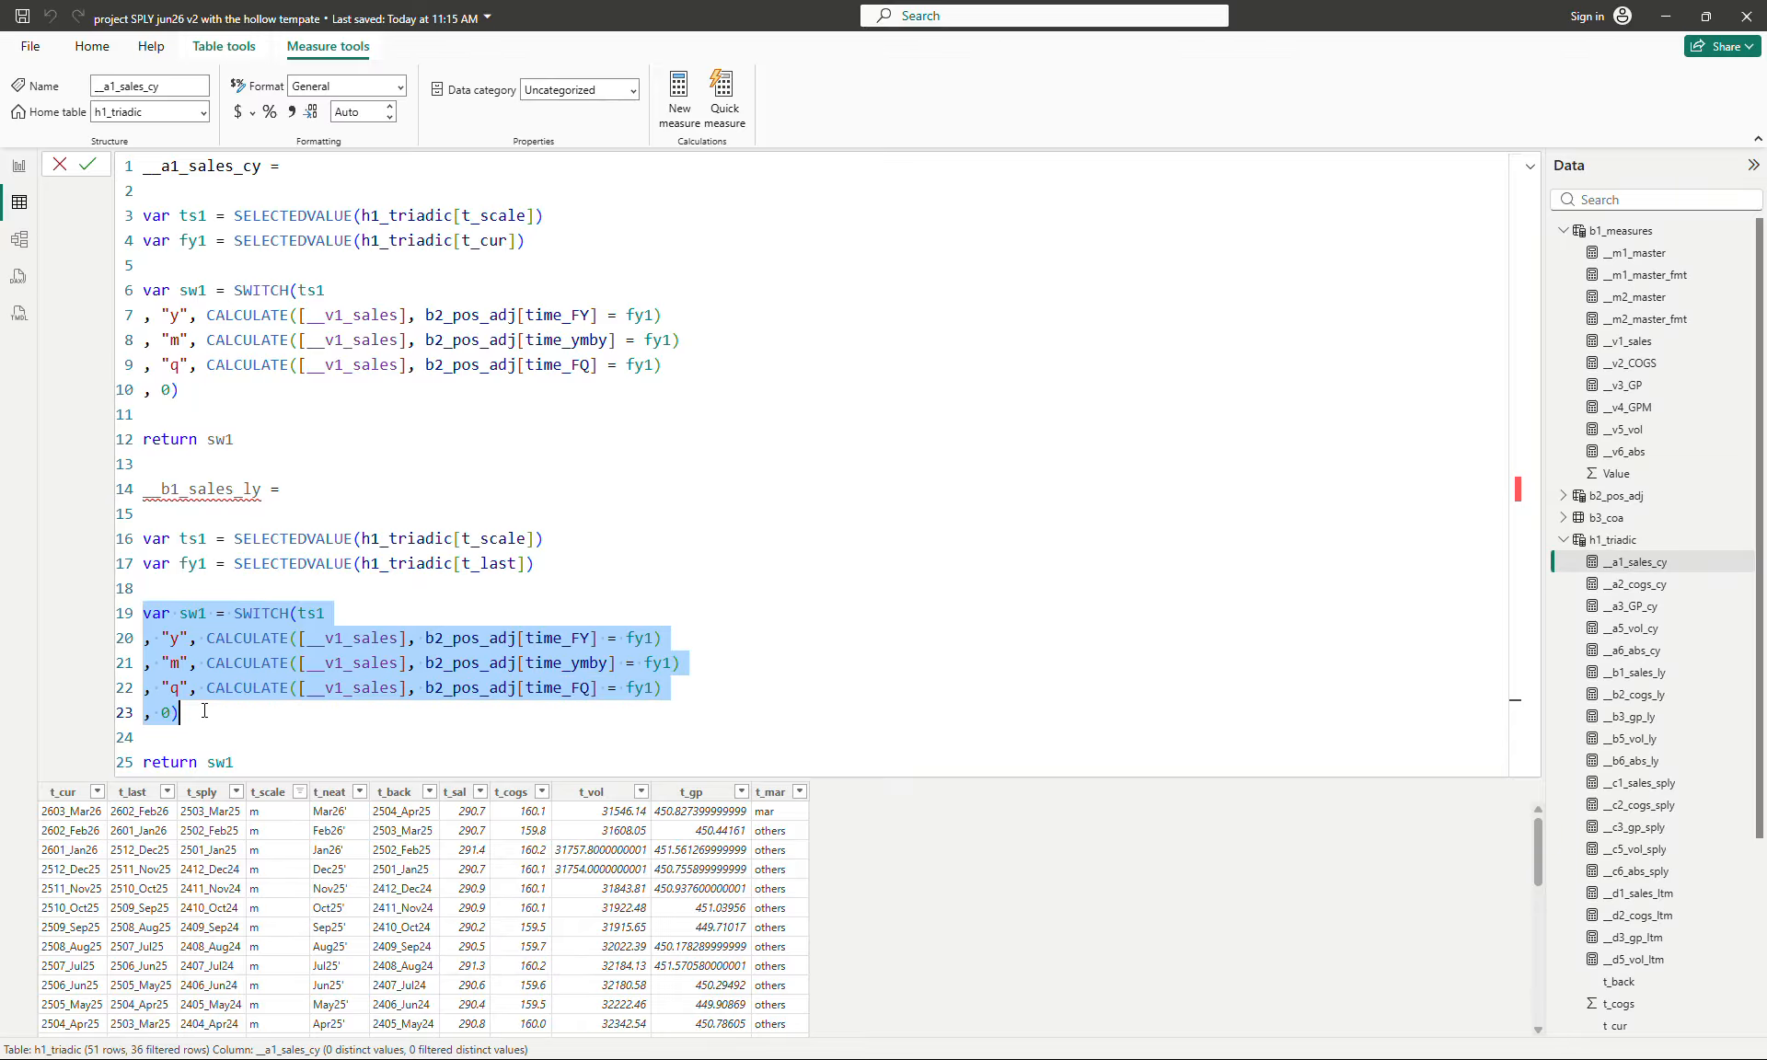
- Delete the pasted __b1_sales_ly formula so that the __a1_sales_cy formula ends at its own return sw1 line
left_click(294, 464)
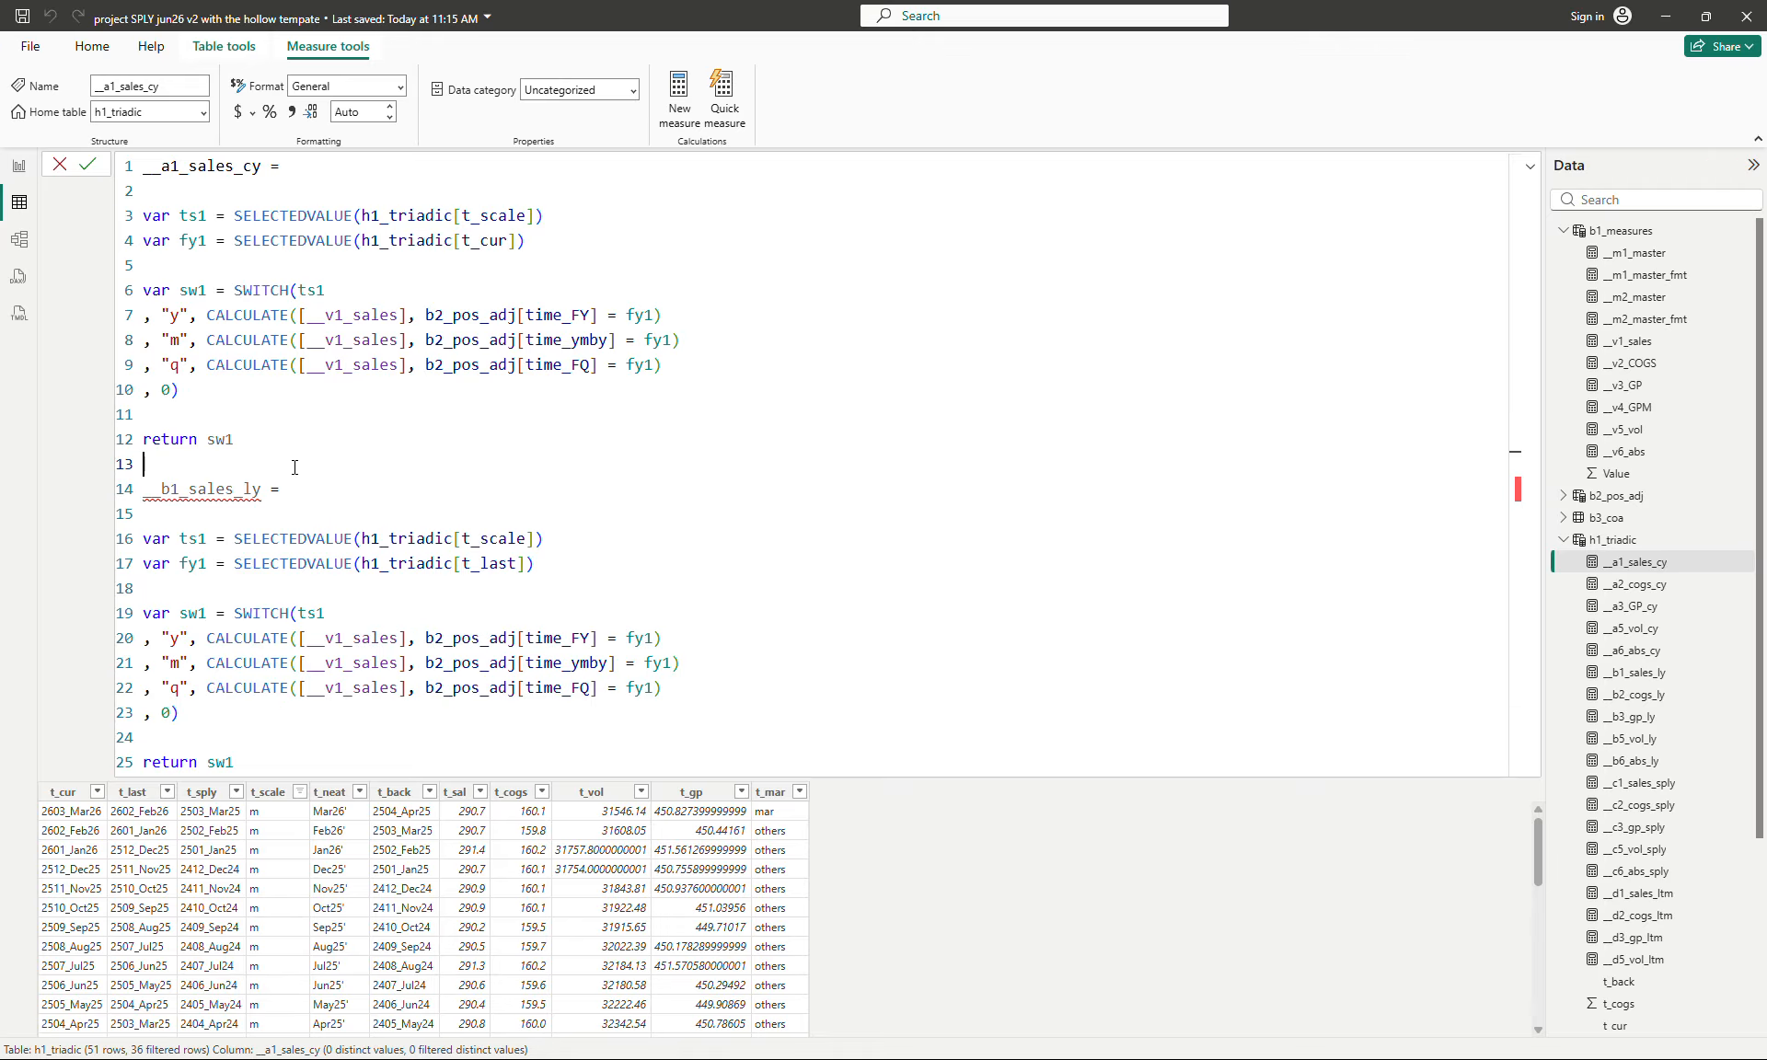
key("Down")
key("shift+Down")
key("shift+Down")
key("shift+Down")
key("shift+Down")
key("shift+Down")
key("shift+Down")
key("shift+Down")
key("shift+Down")
key("shift+Down")
key("shift+Down")
key("shift+Down")
key("shift+Down")
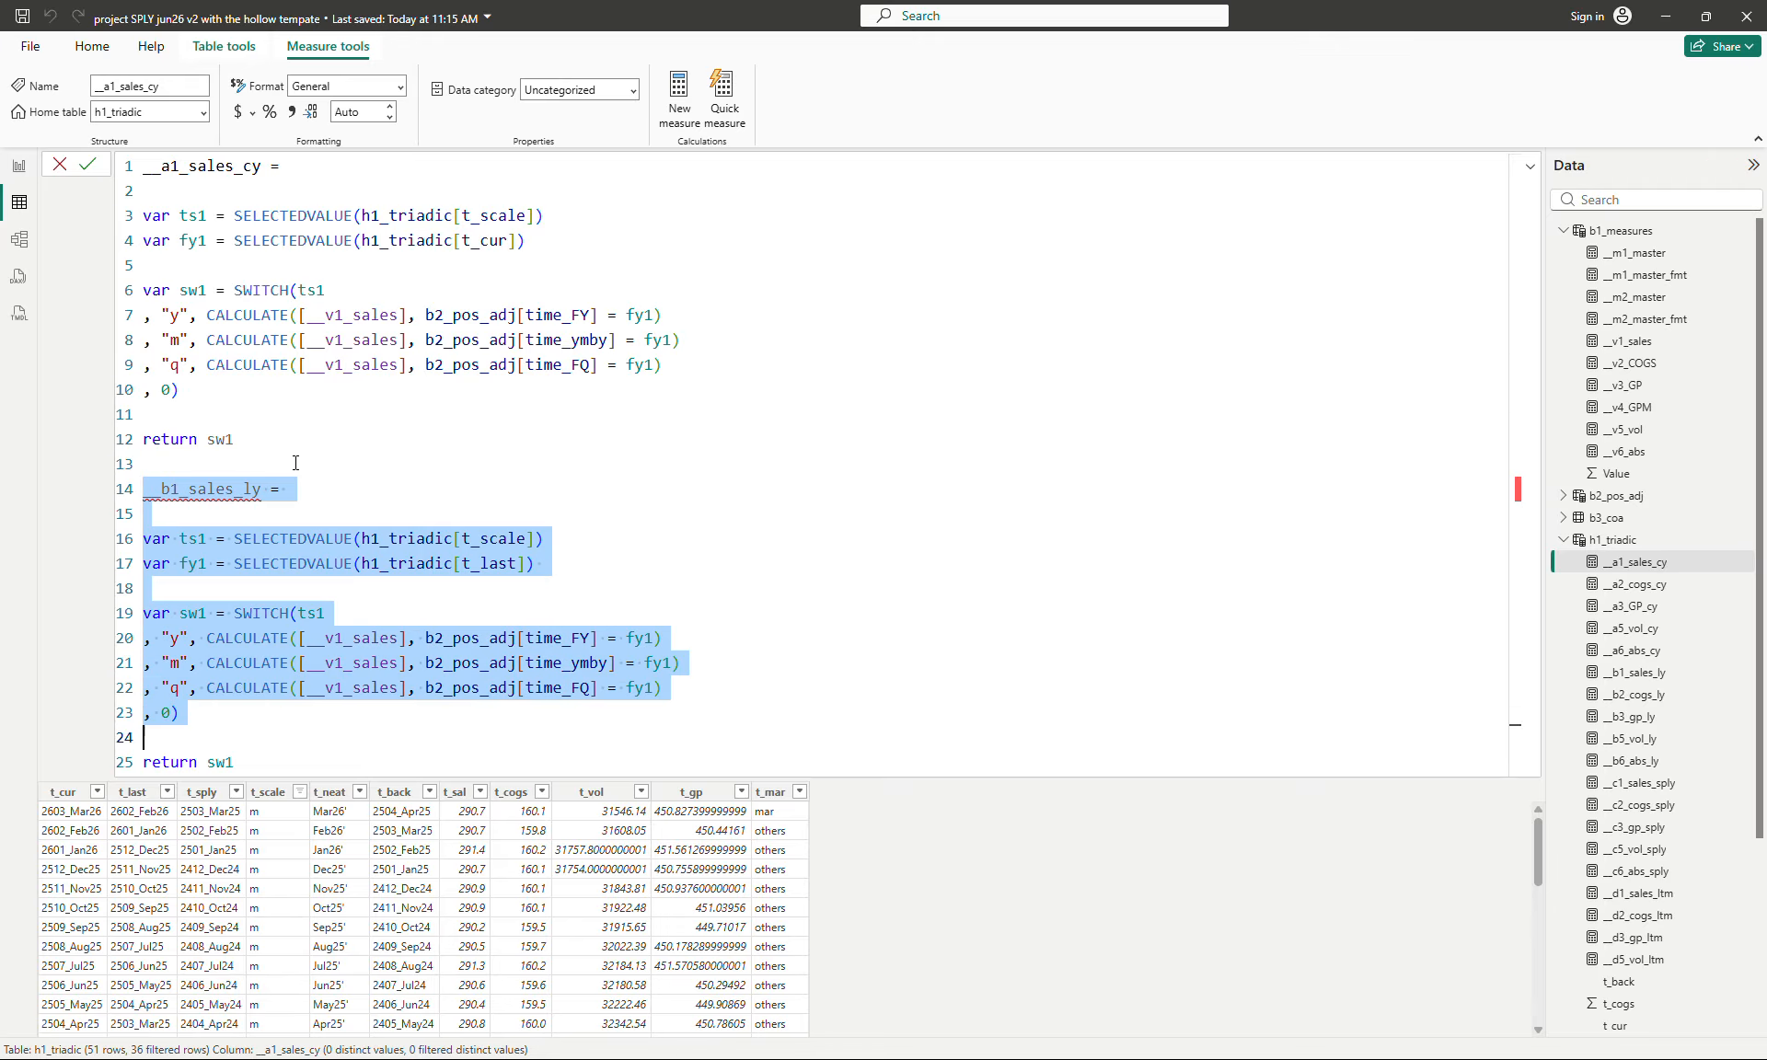
key("BackSpace")
key("BackSpace")
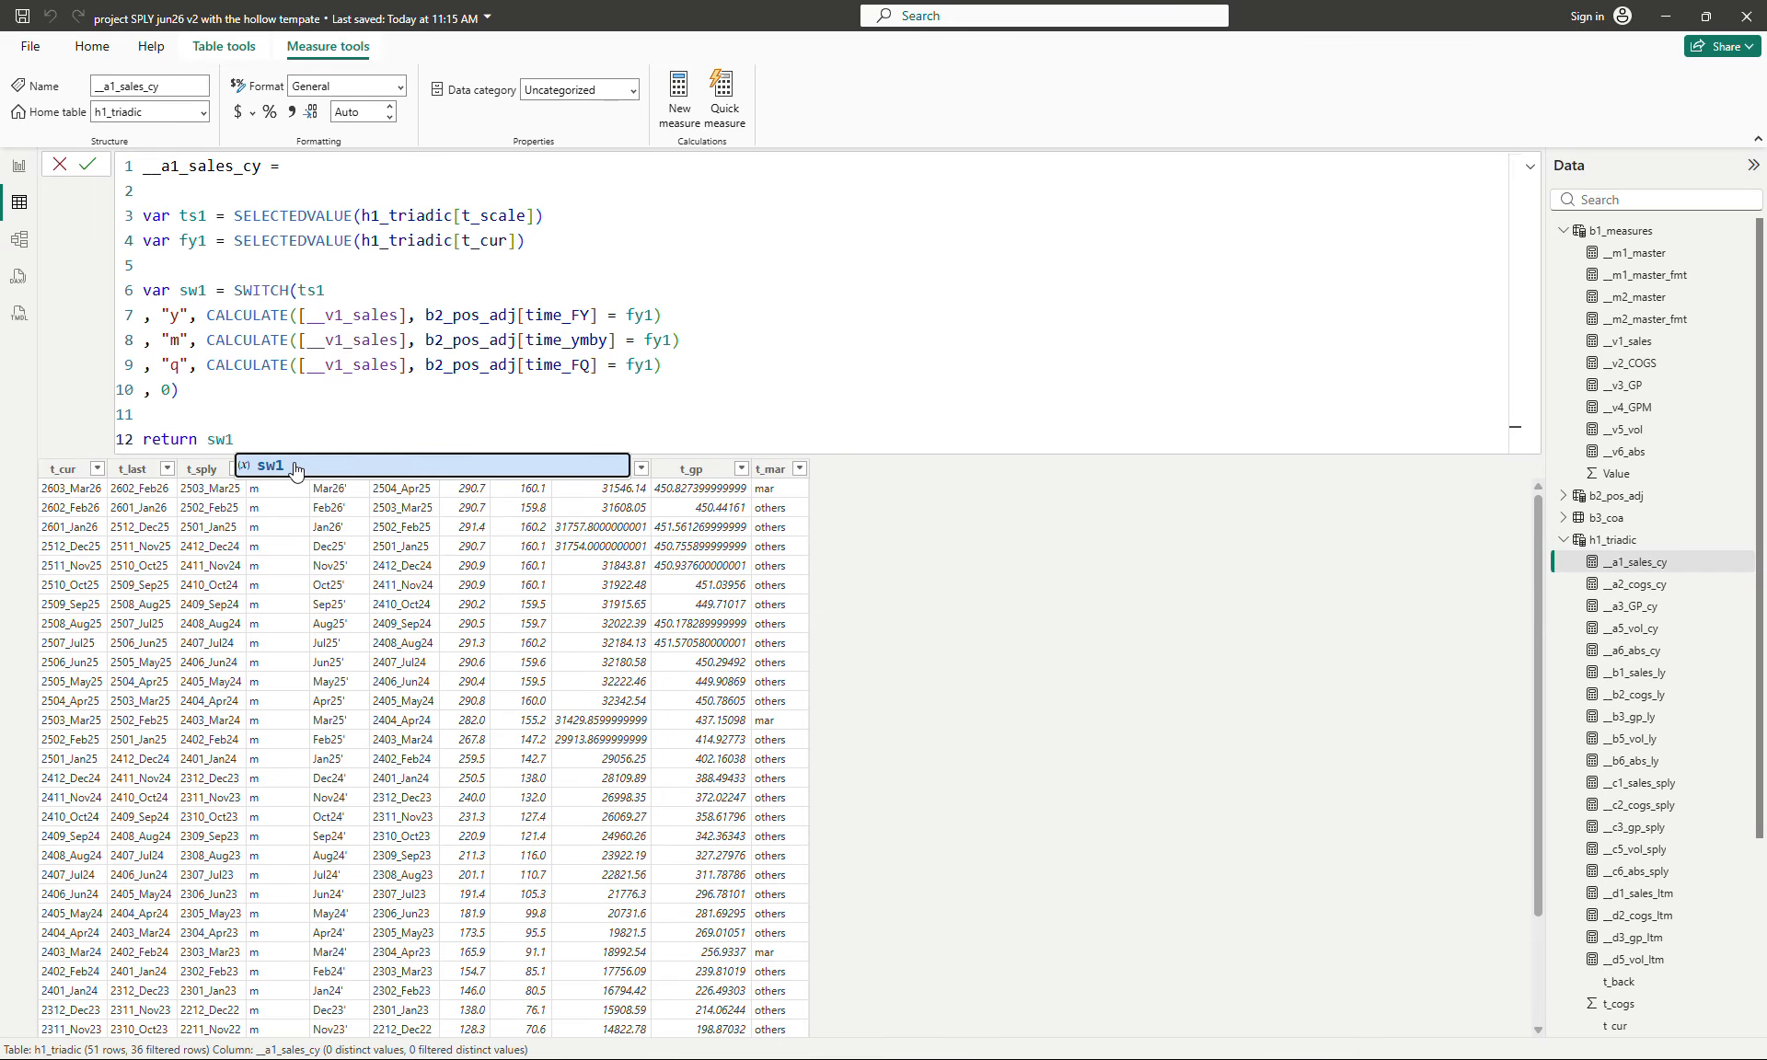
left_click(556, 288)
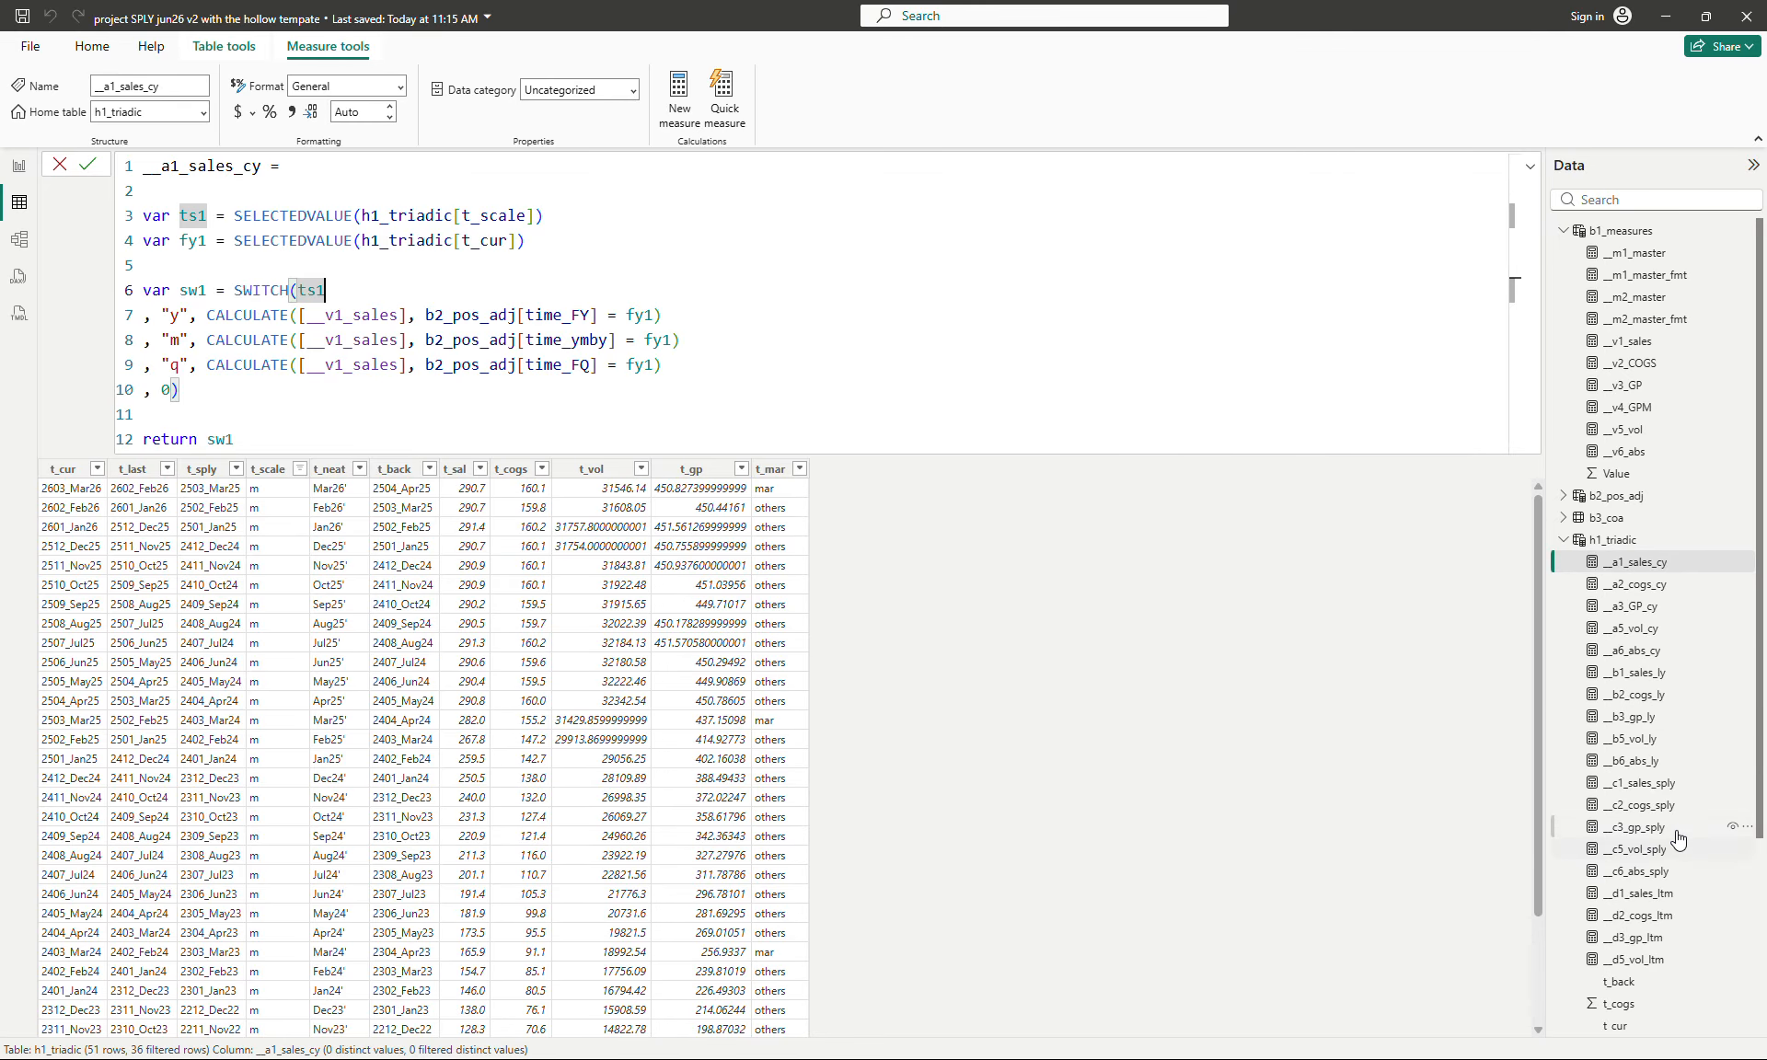
- Compare the formulas of __c1_sales_sply and __b1_sales_ly, examining the t_sply reference in the fy1 variable
left_click(1637, 783)
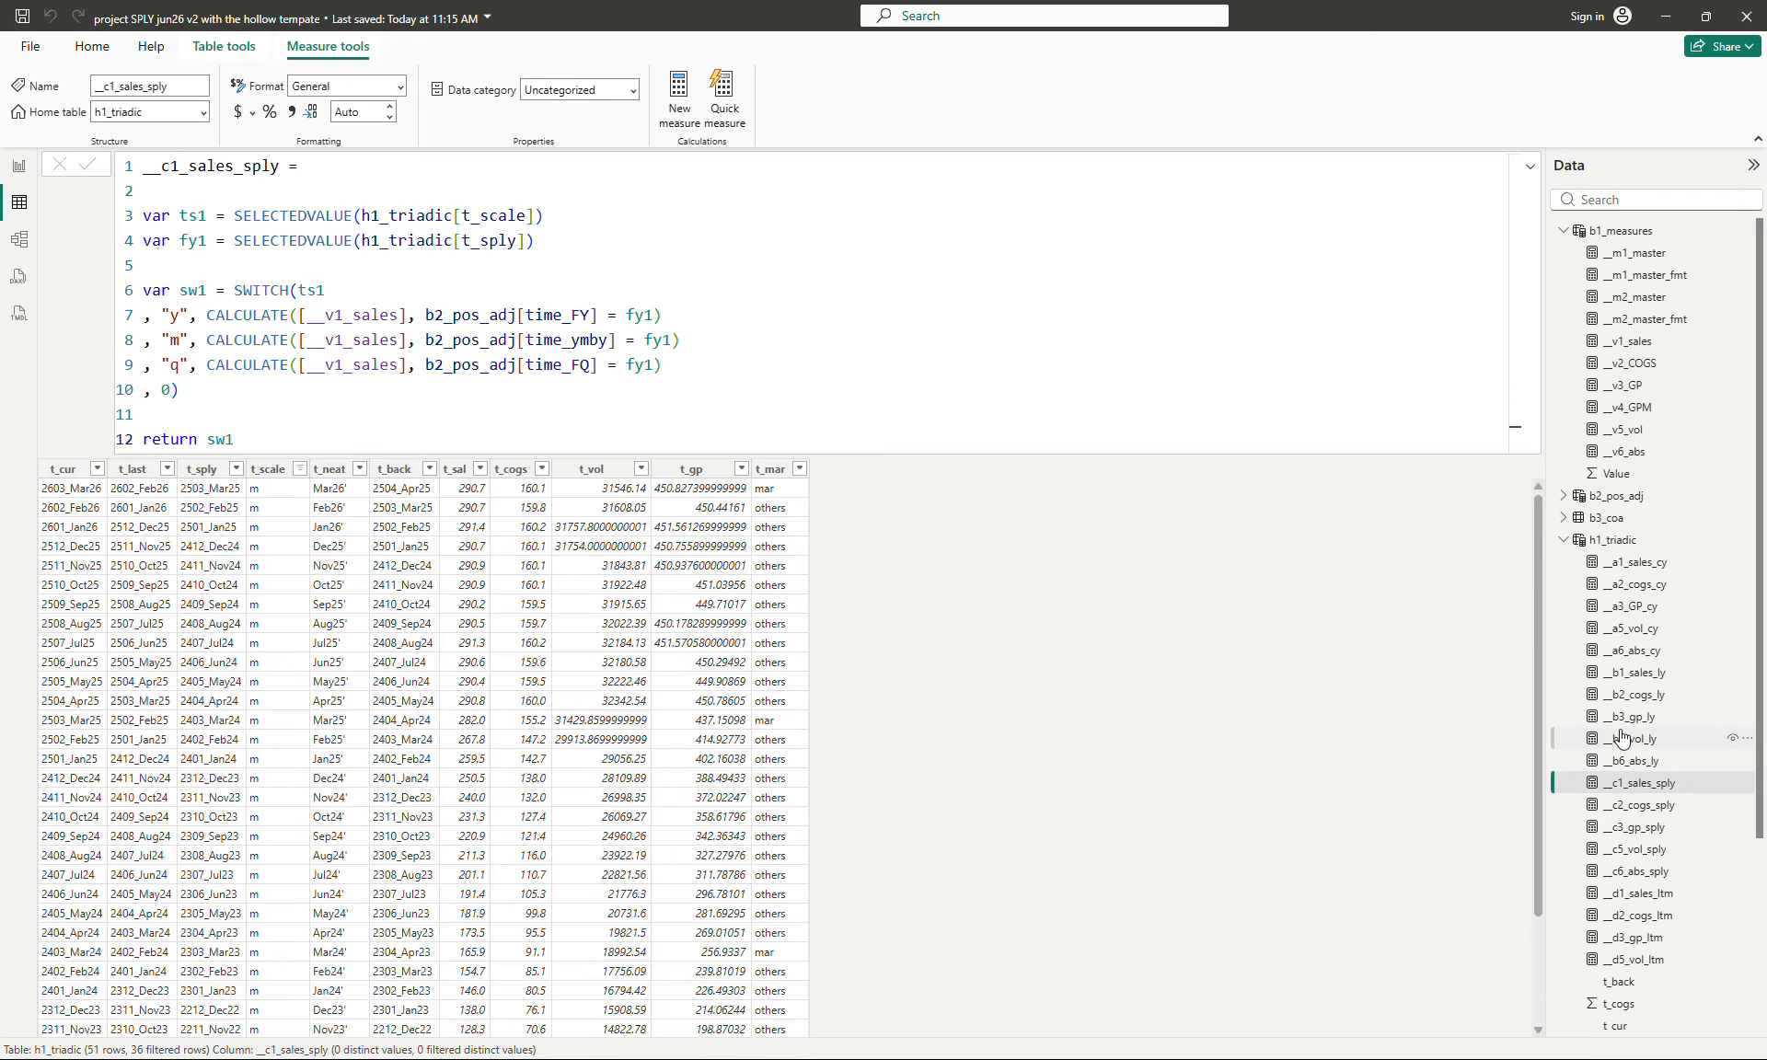
left_click(1664, 679)
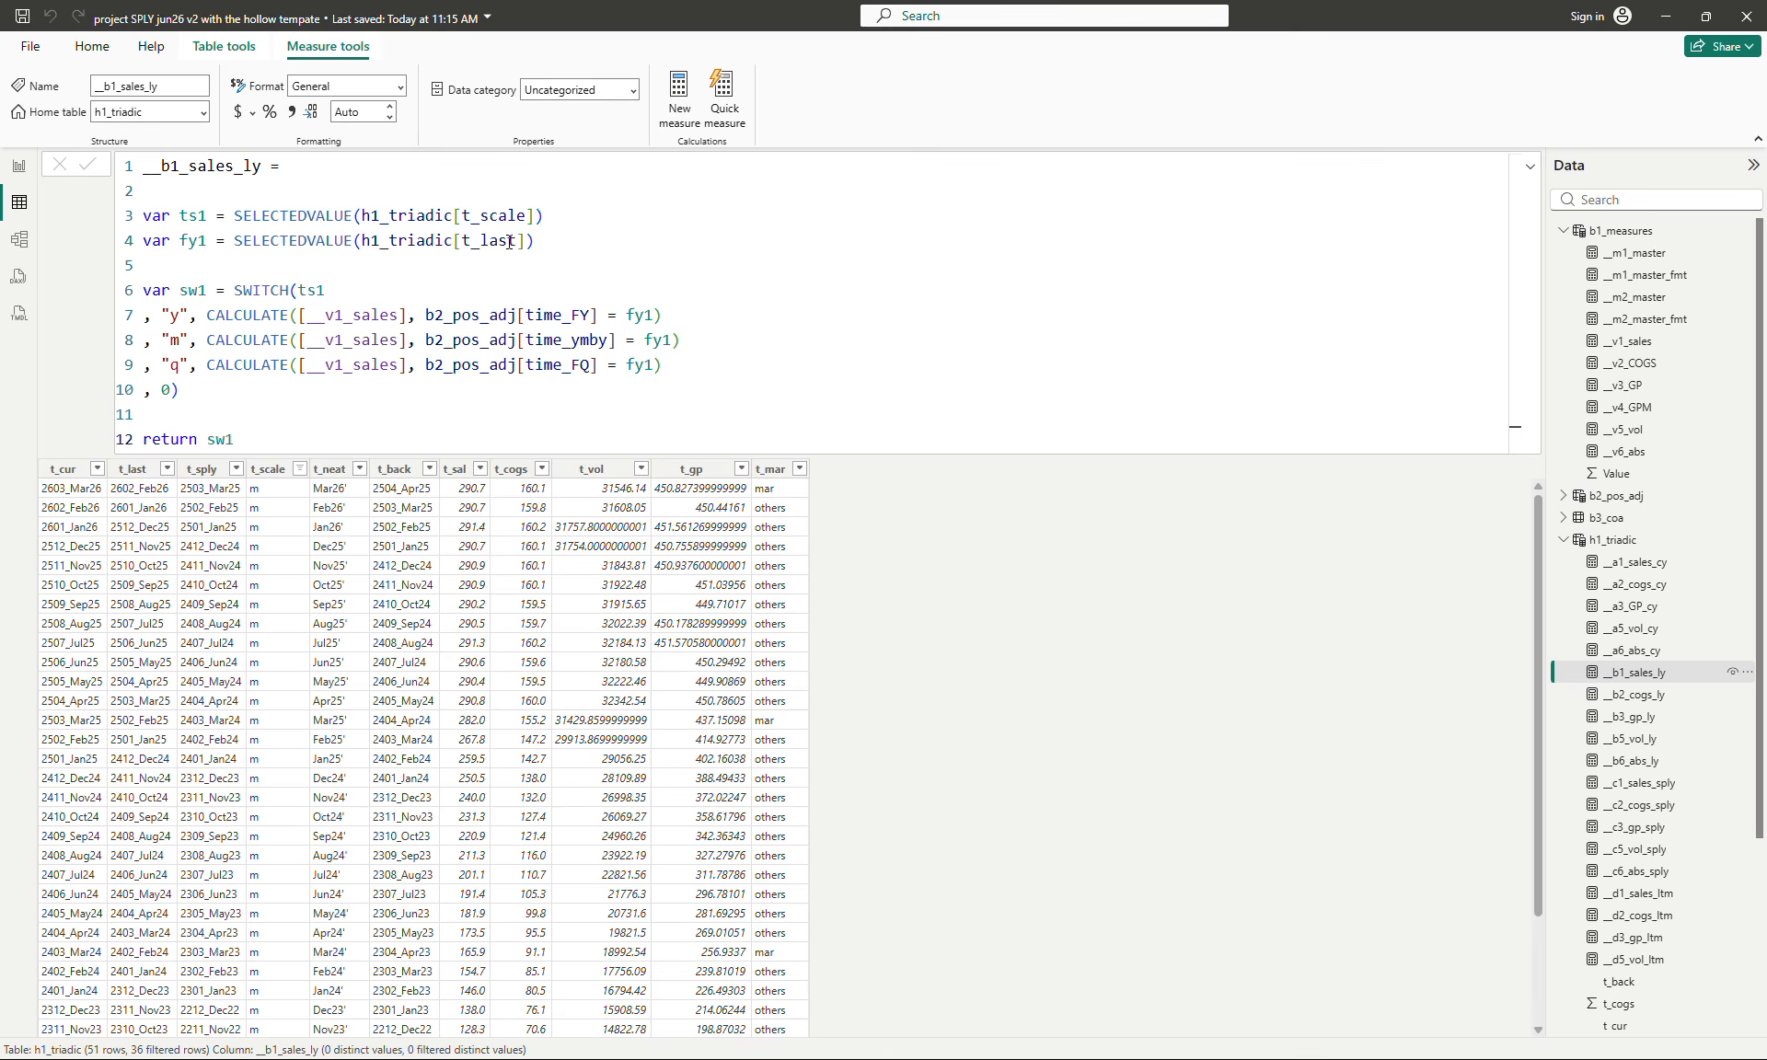
left_click(1661, 785)
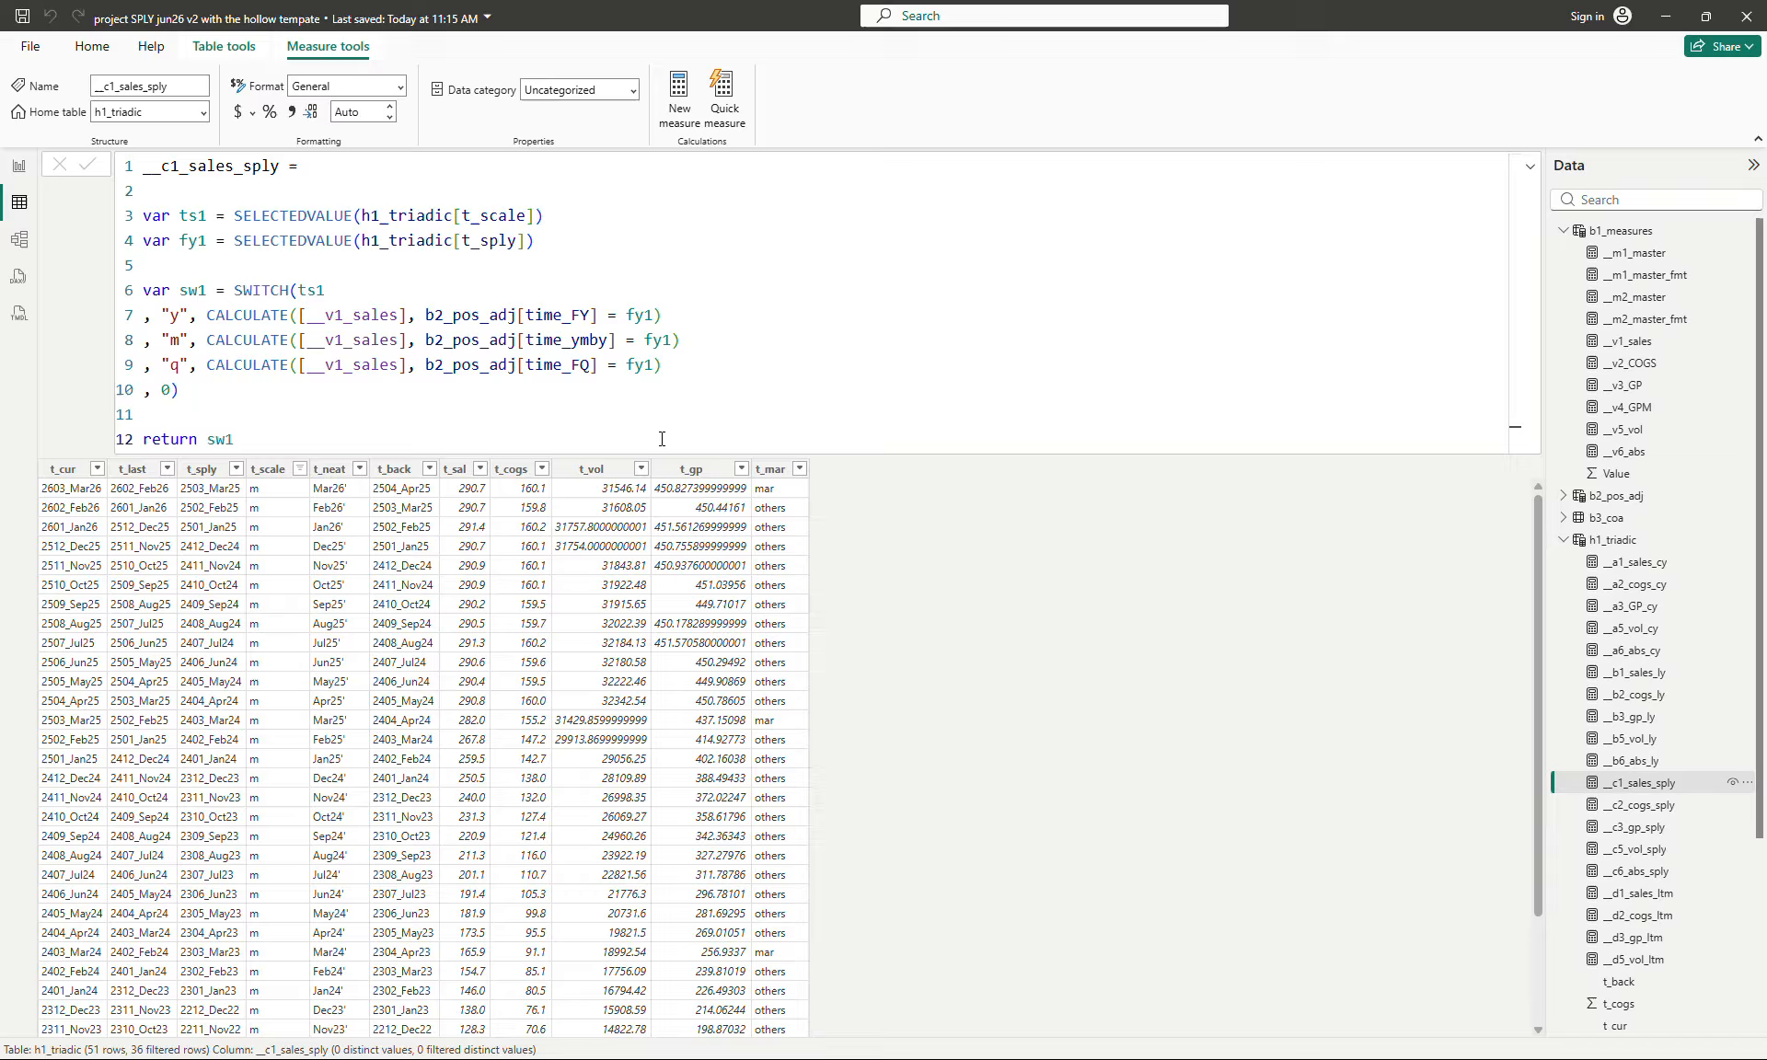
left_click(525, 253)
left_click(648, 258)
- Examine the sal_ltm and sal_ct lines of __m2_master and the formula of __d1_sales_ltm in h1_triadic
left_click(1643, 281)
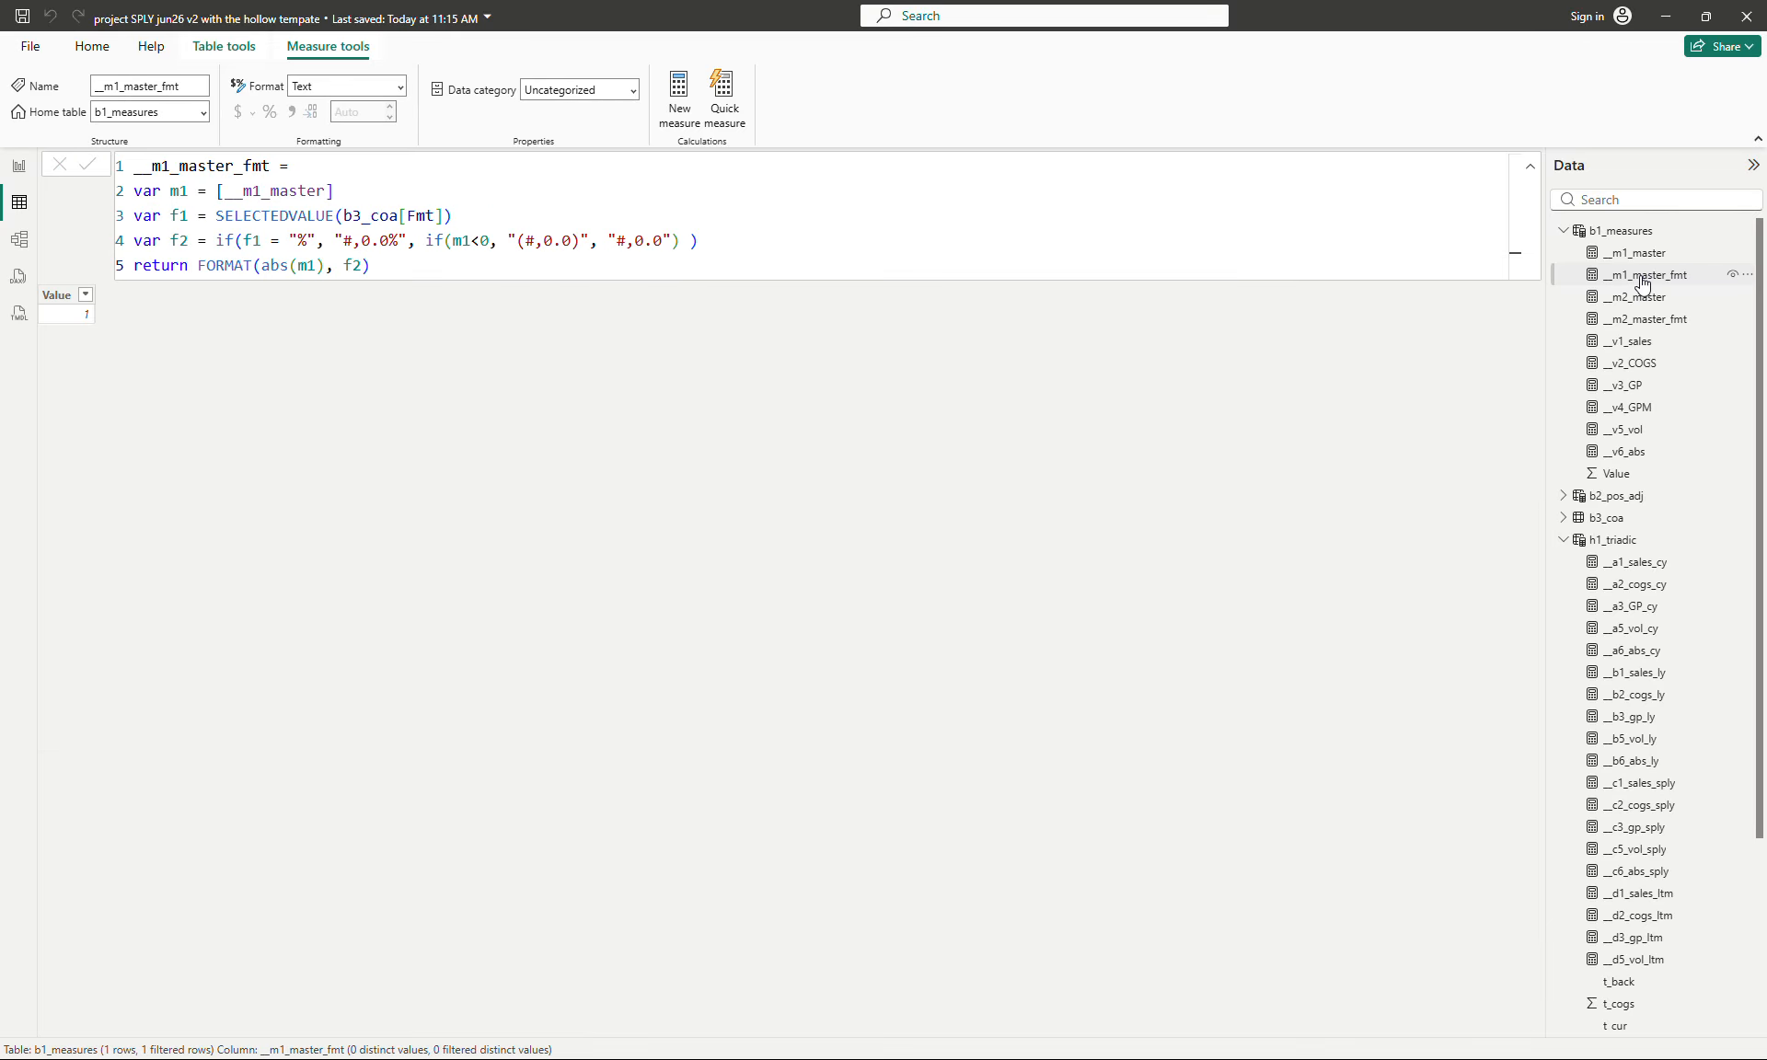
left_click(1637, 297)
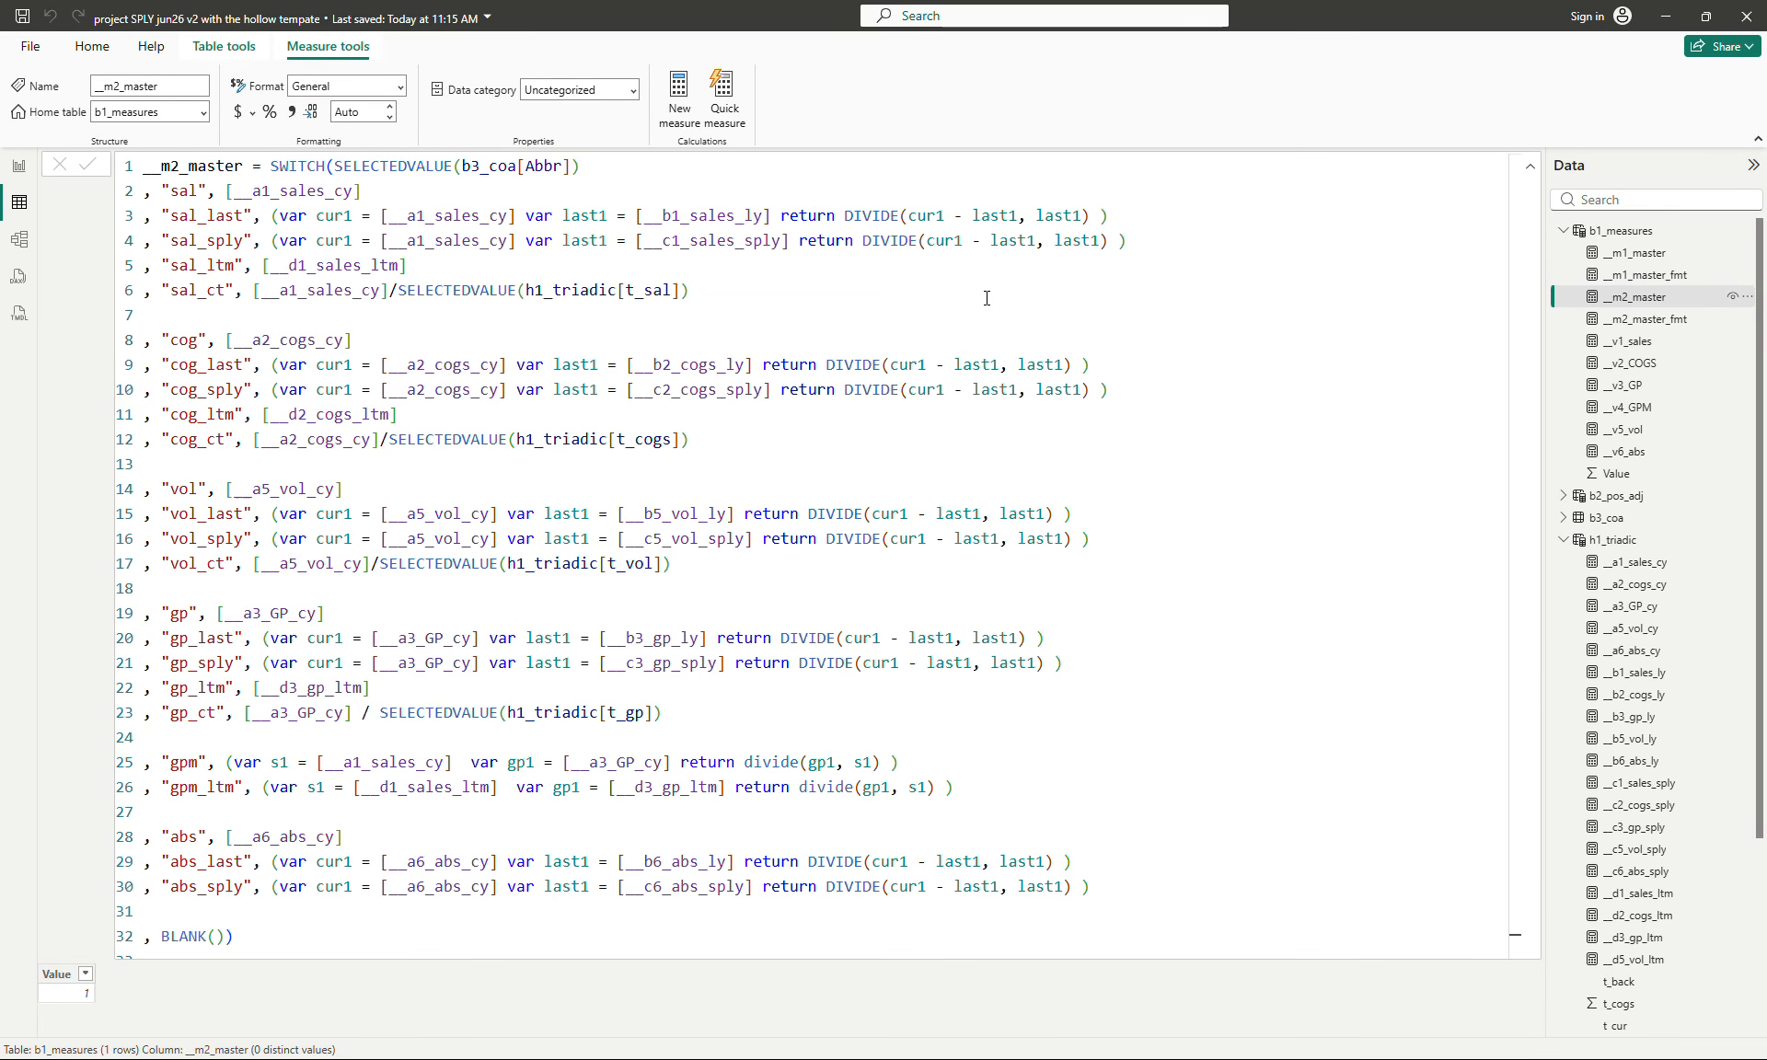
left_click(324, 265)
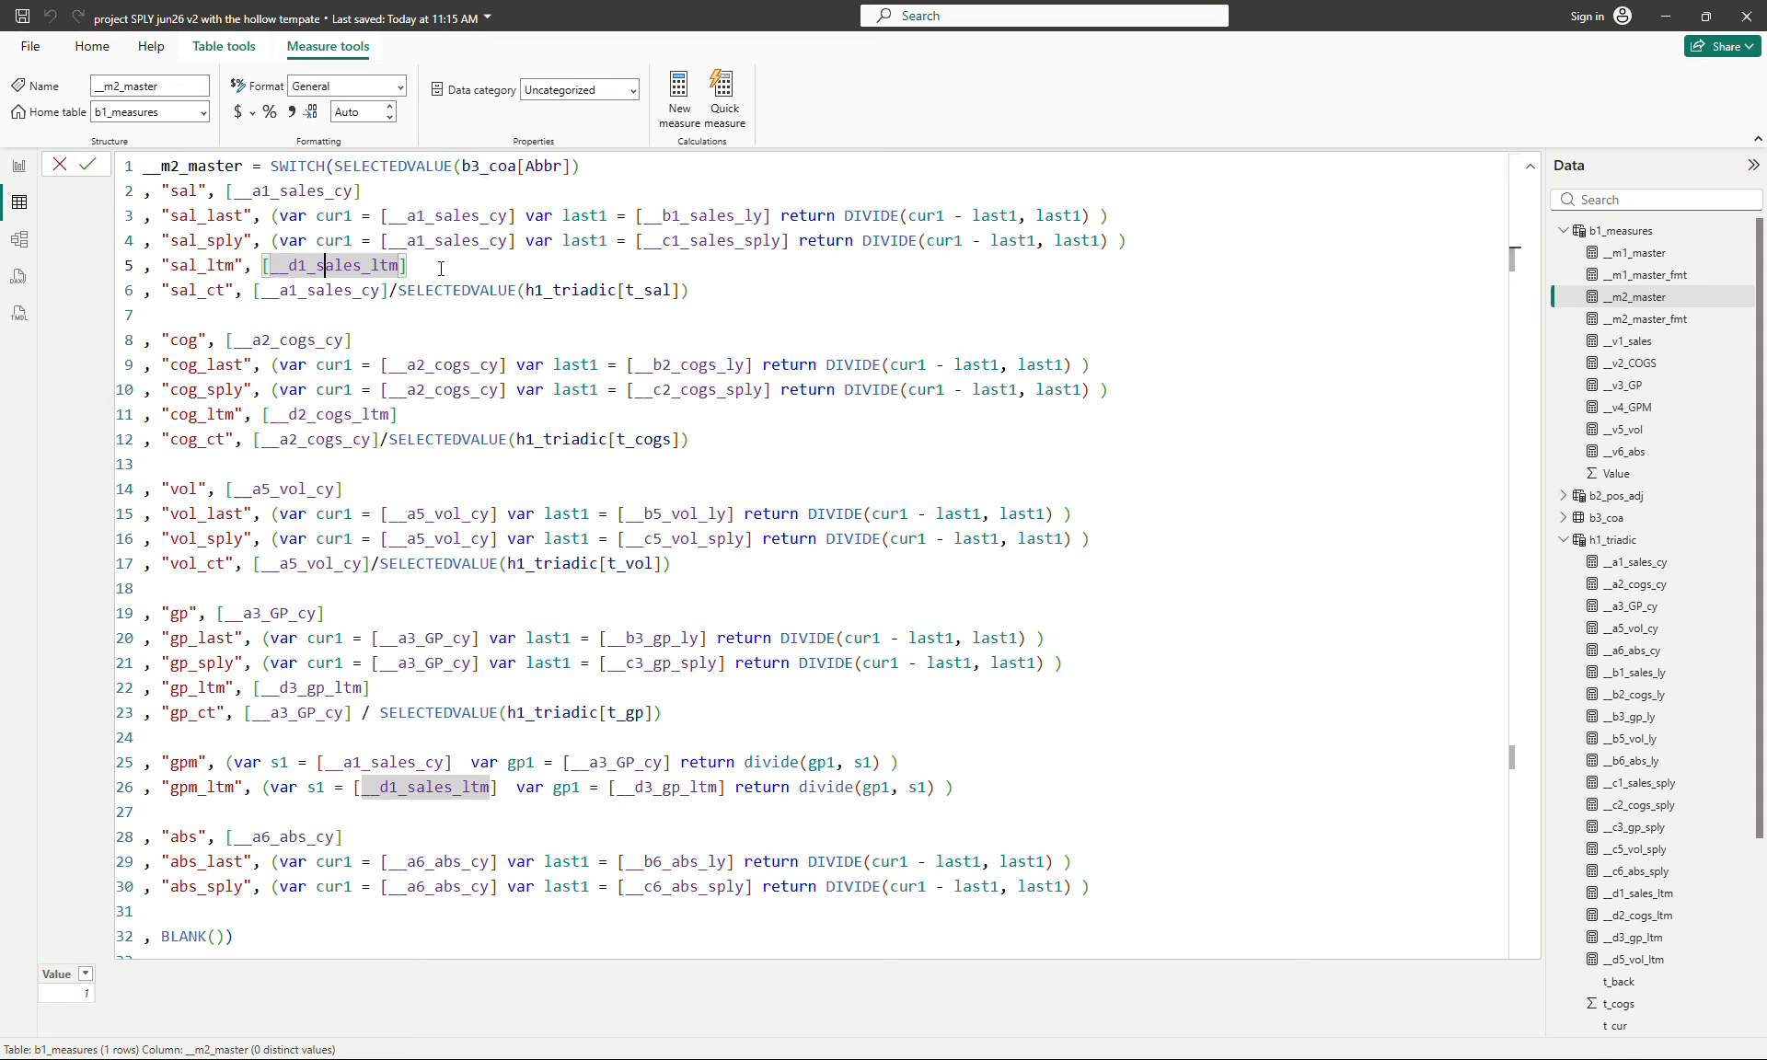
left_click(1653, 894)
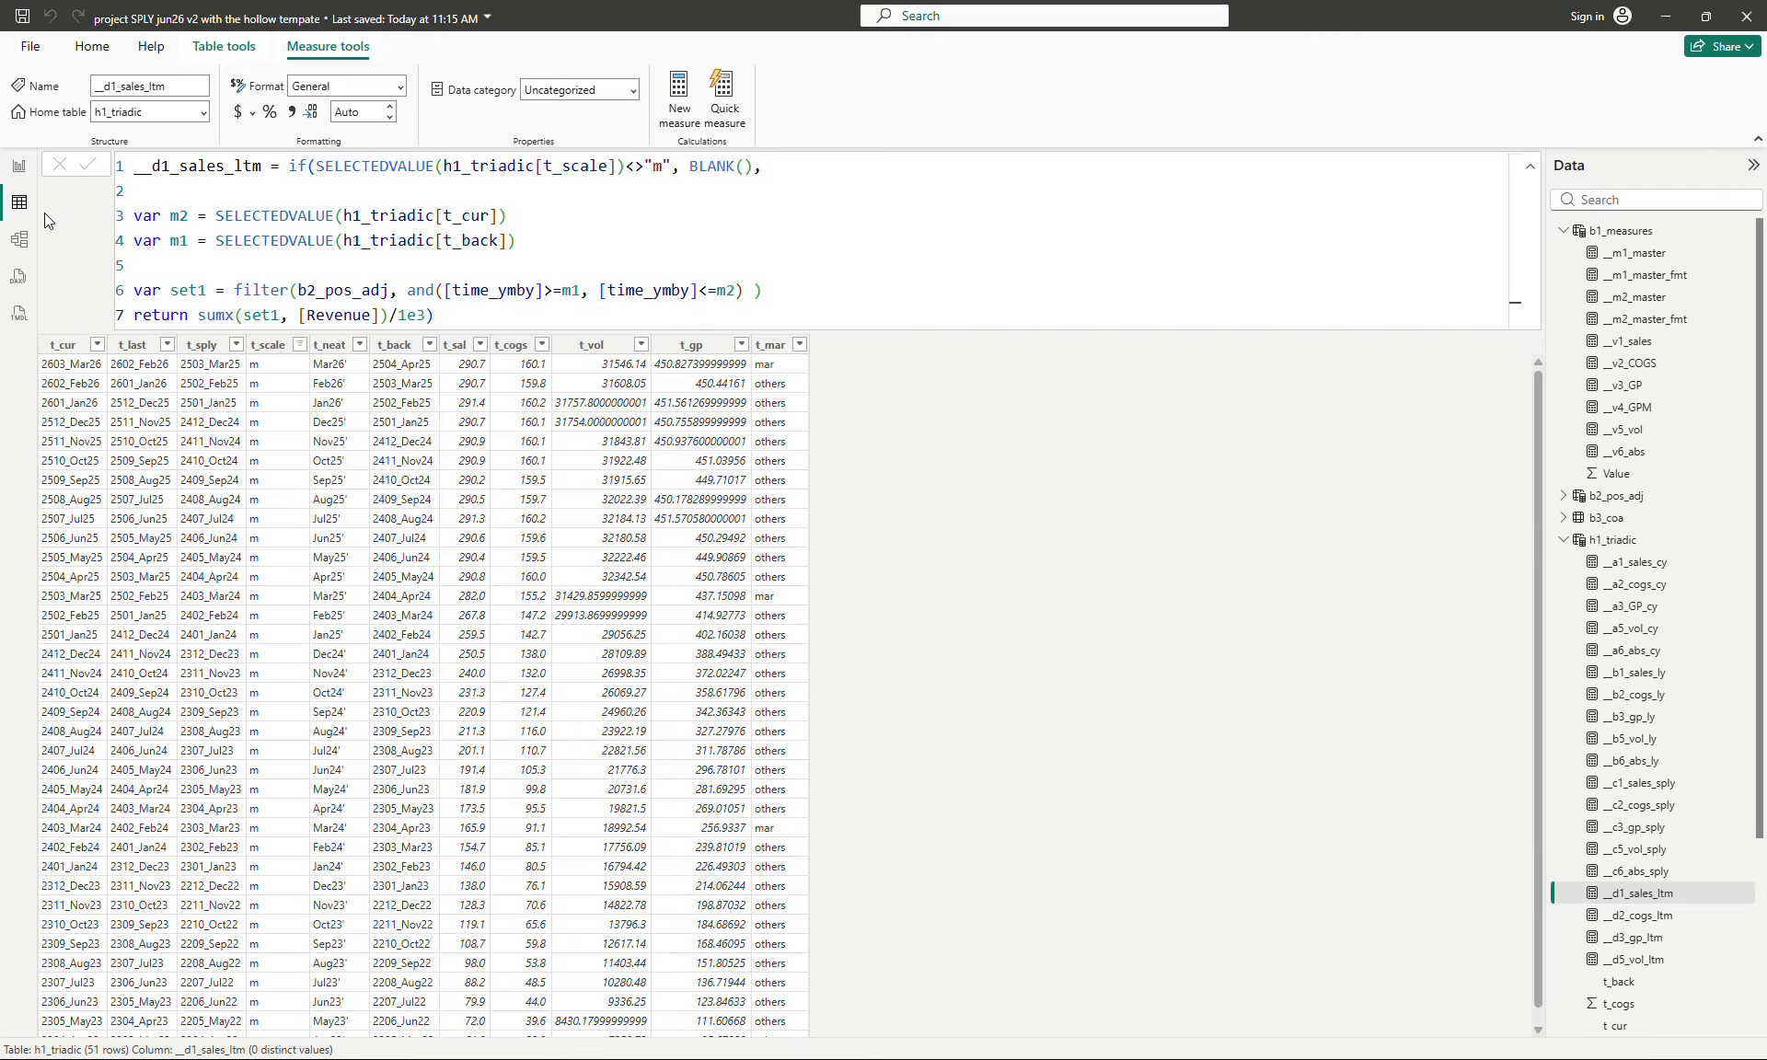
left_click(1639, 296)
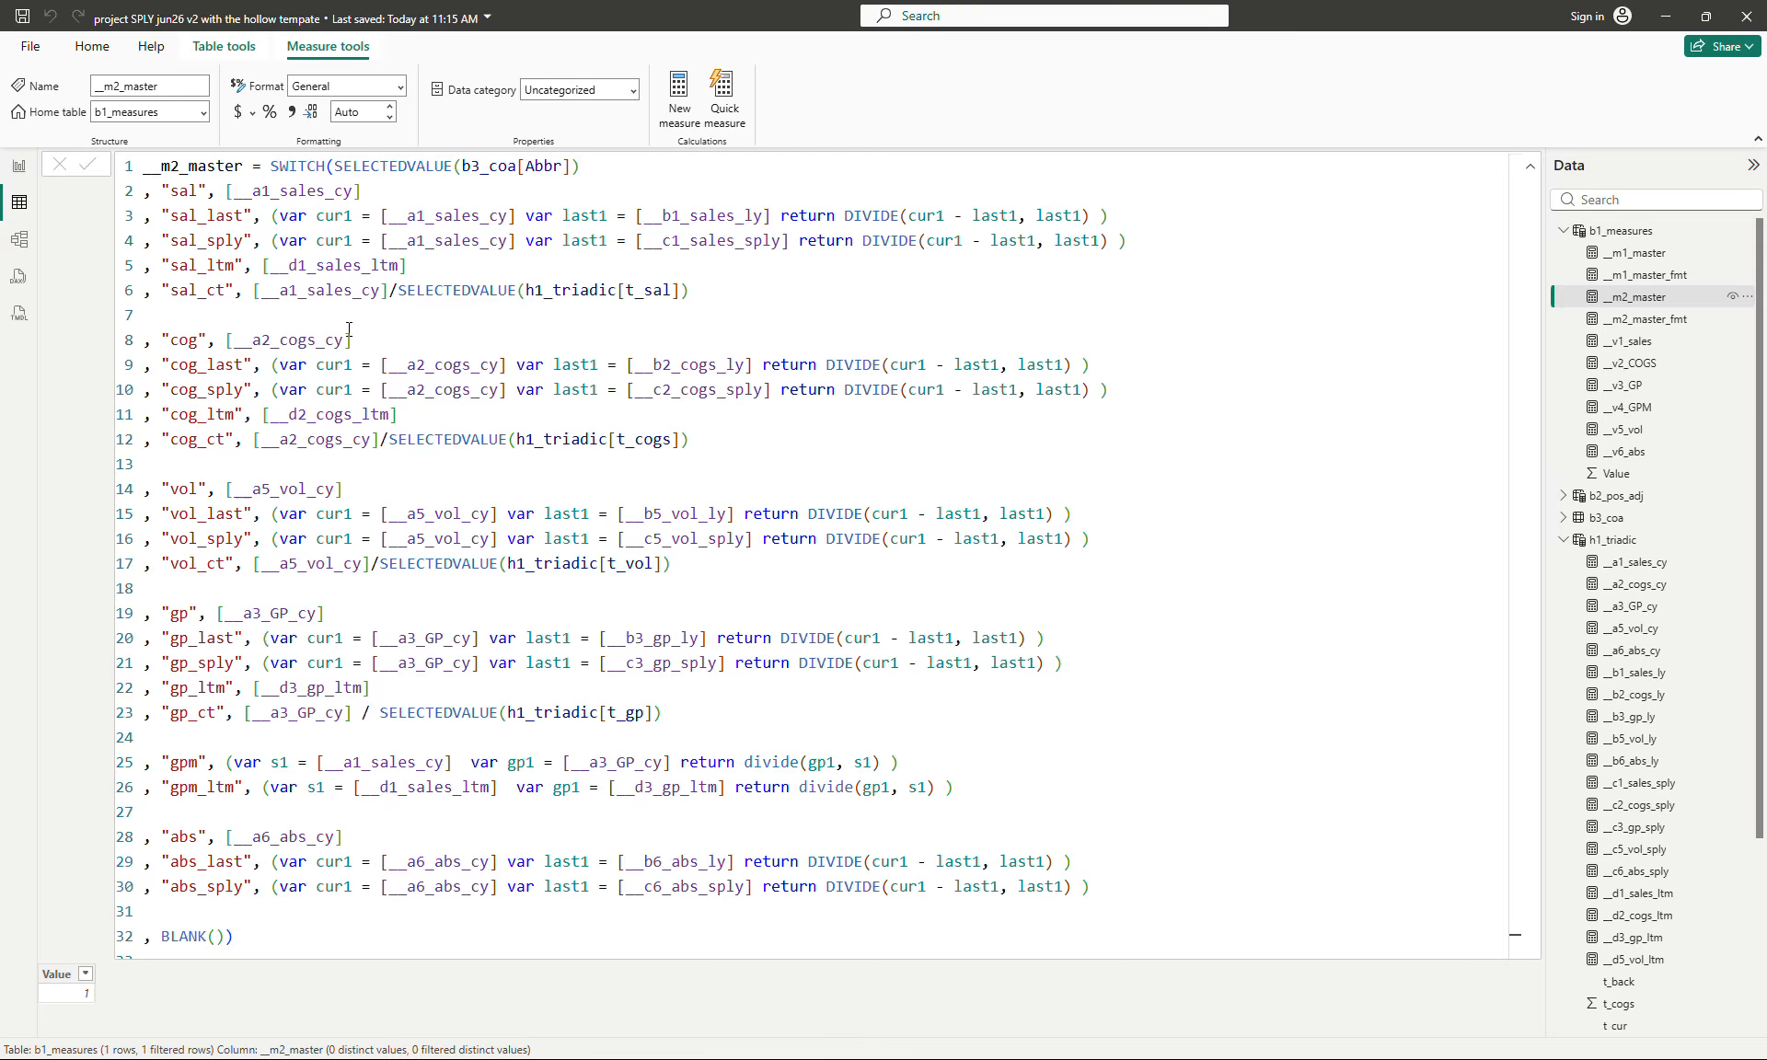
left_click(426, 294)
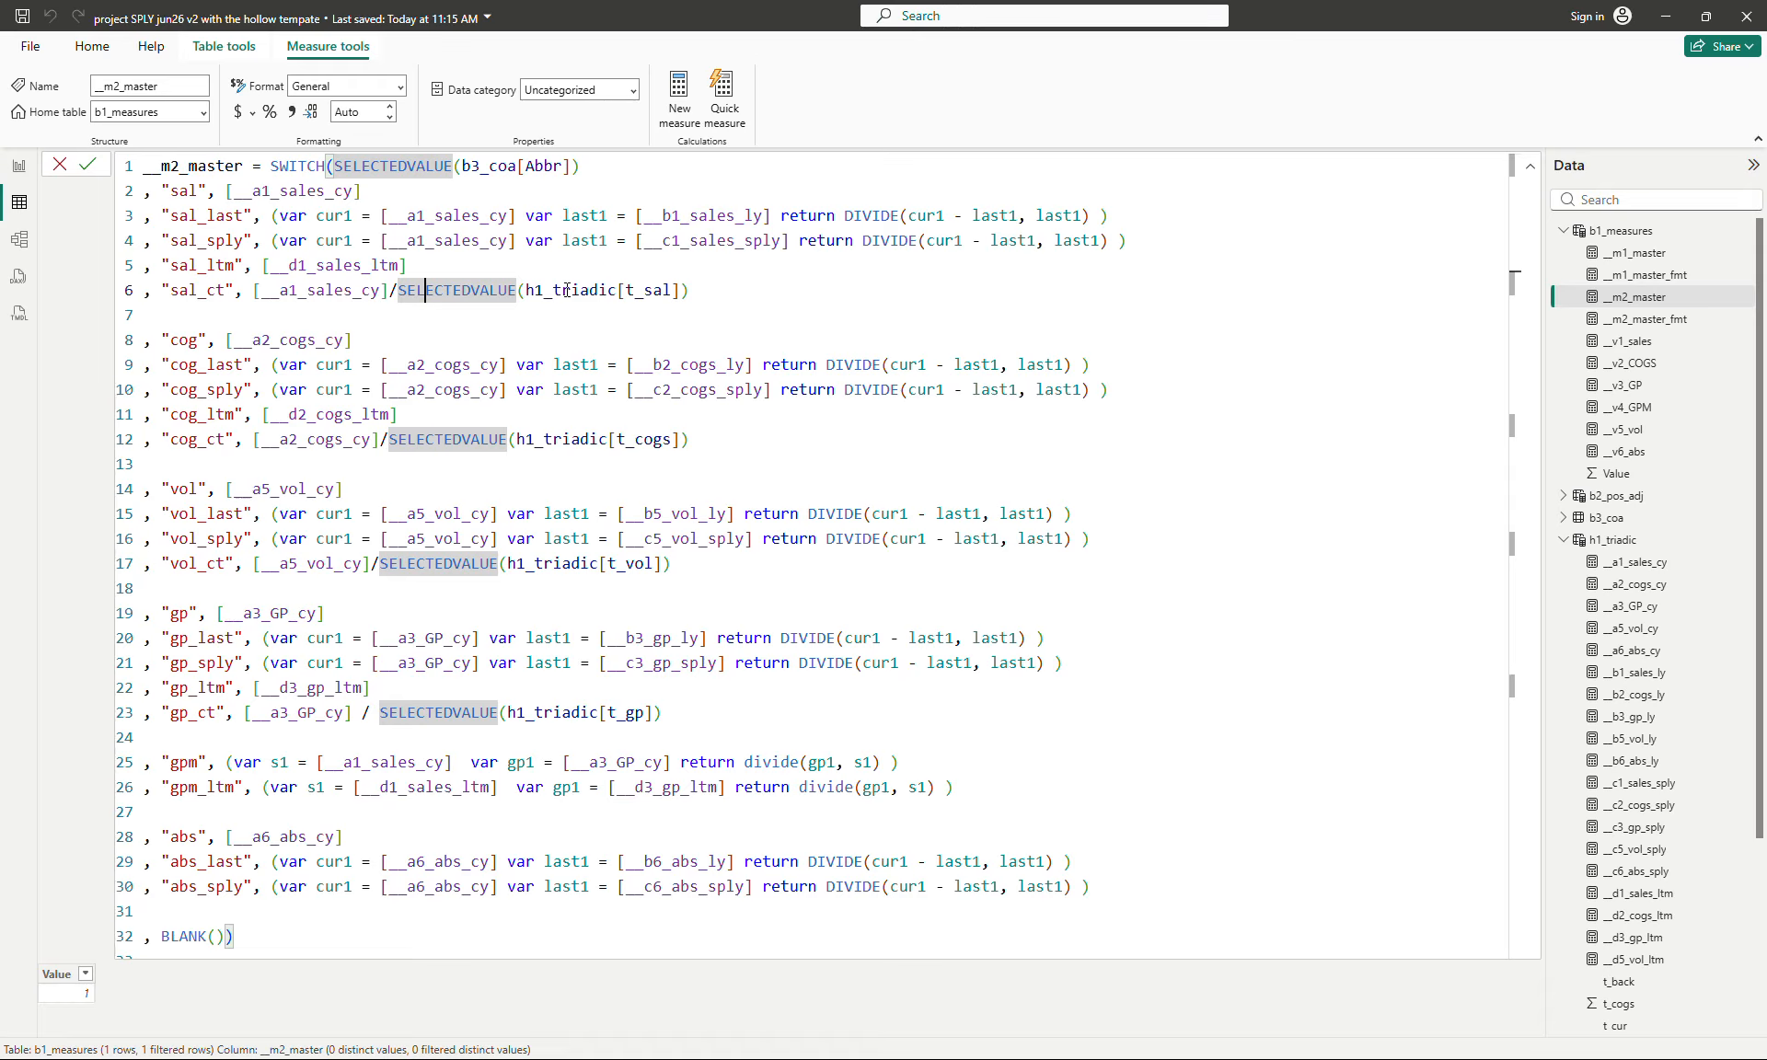
- Filter the t_scale column of the h1_triadic table to y only
left_click(1607, 542)
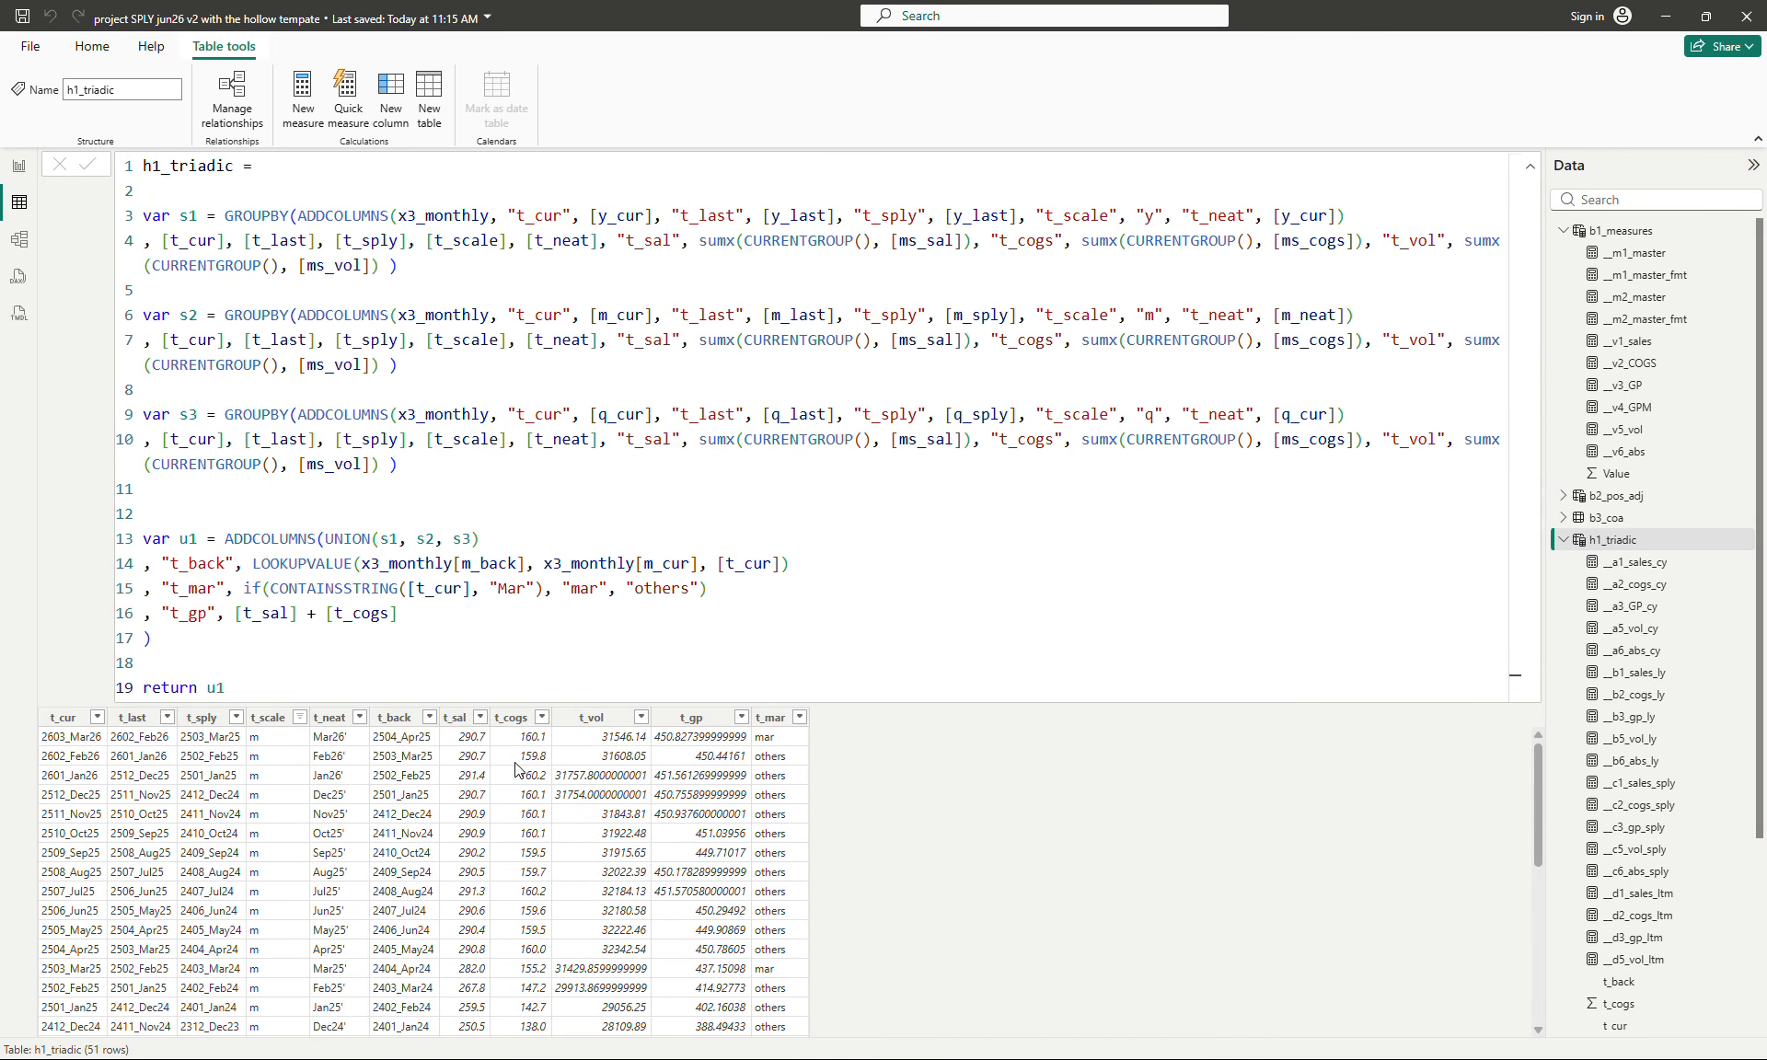
left_click(301, 718)
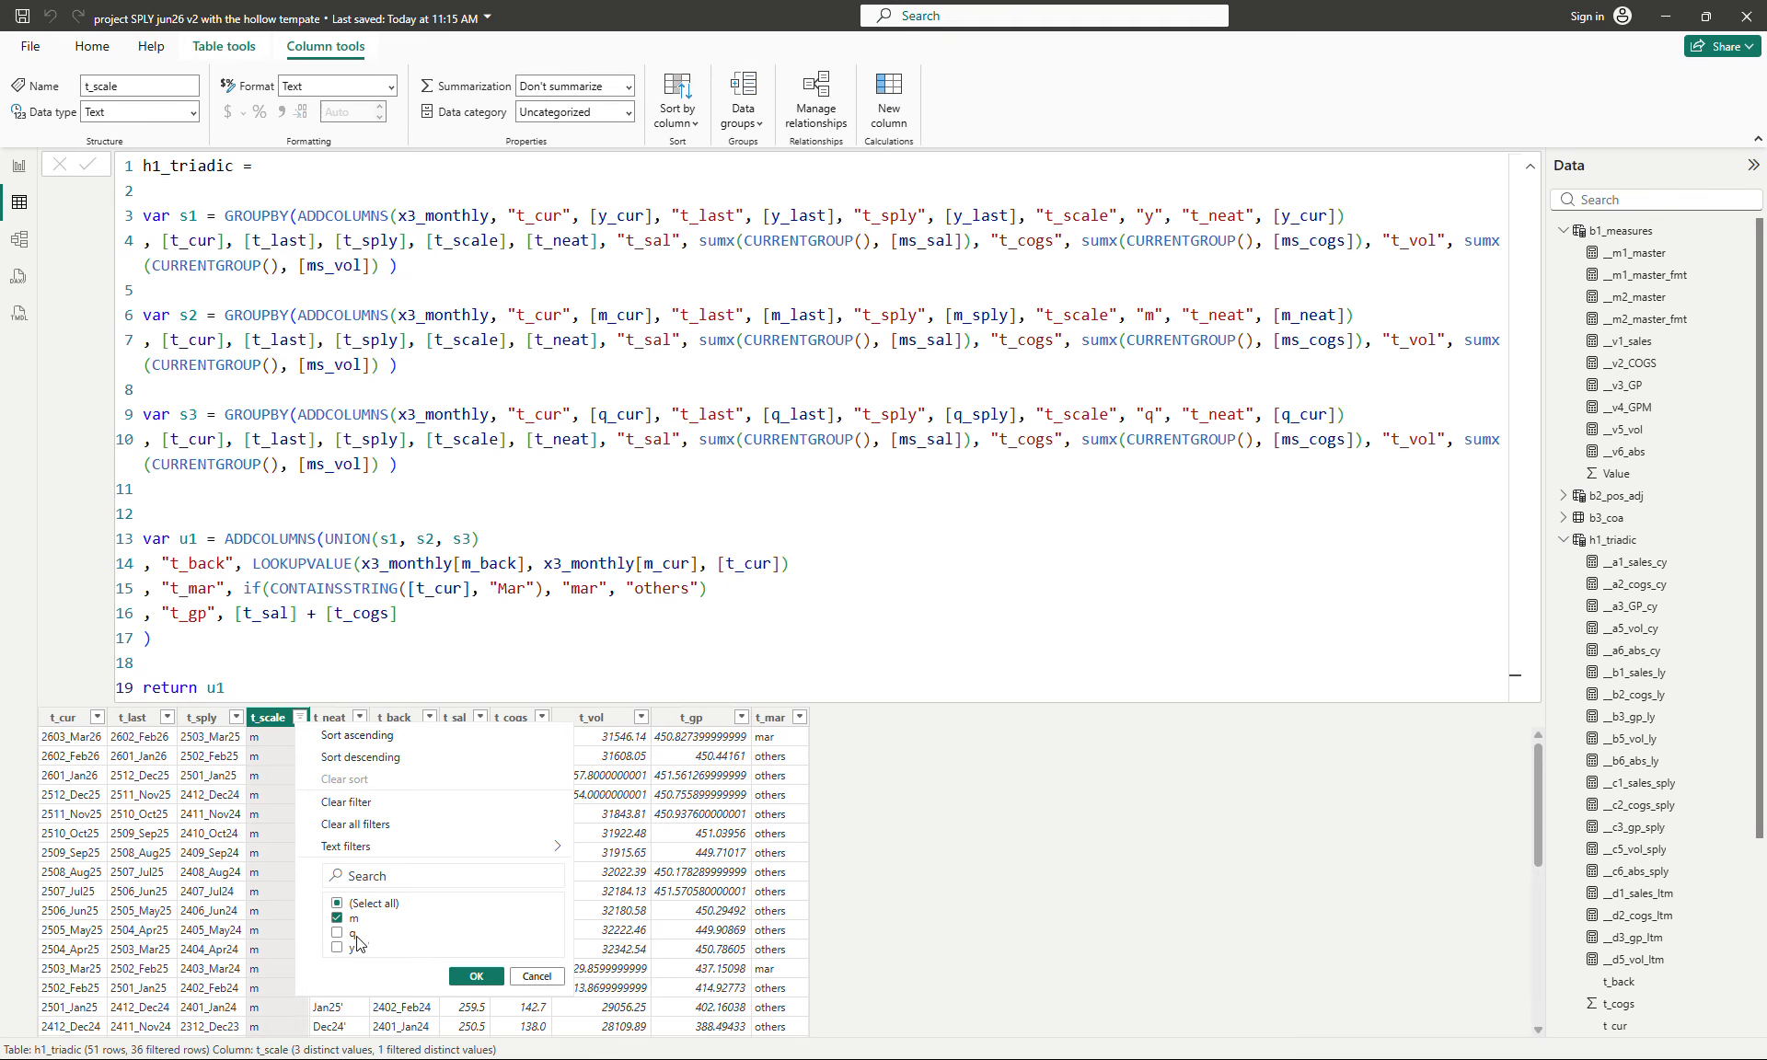
left_click(349, 948)
left_click(352, 923)
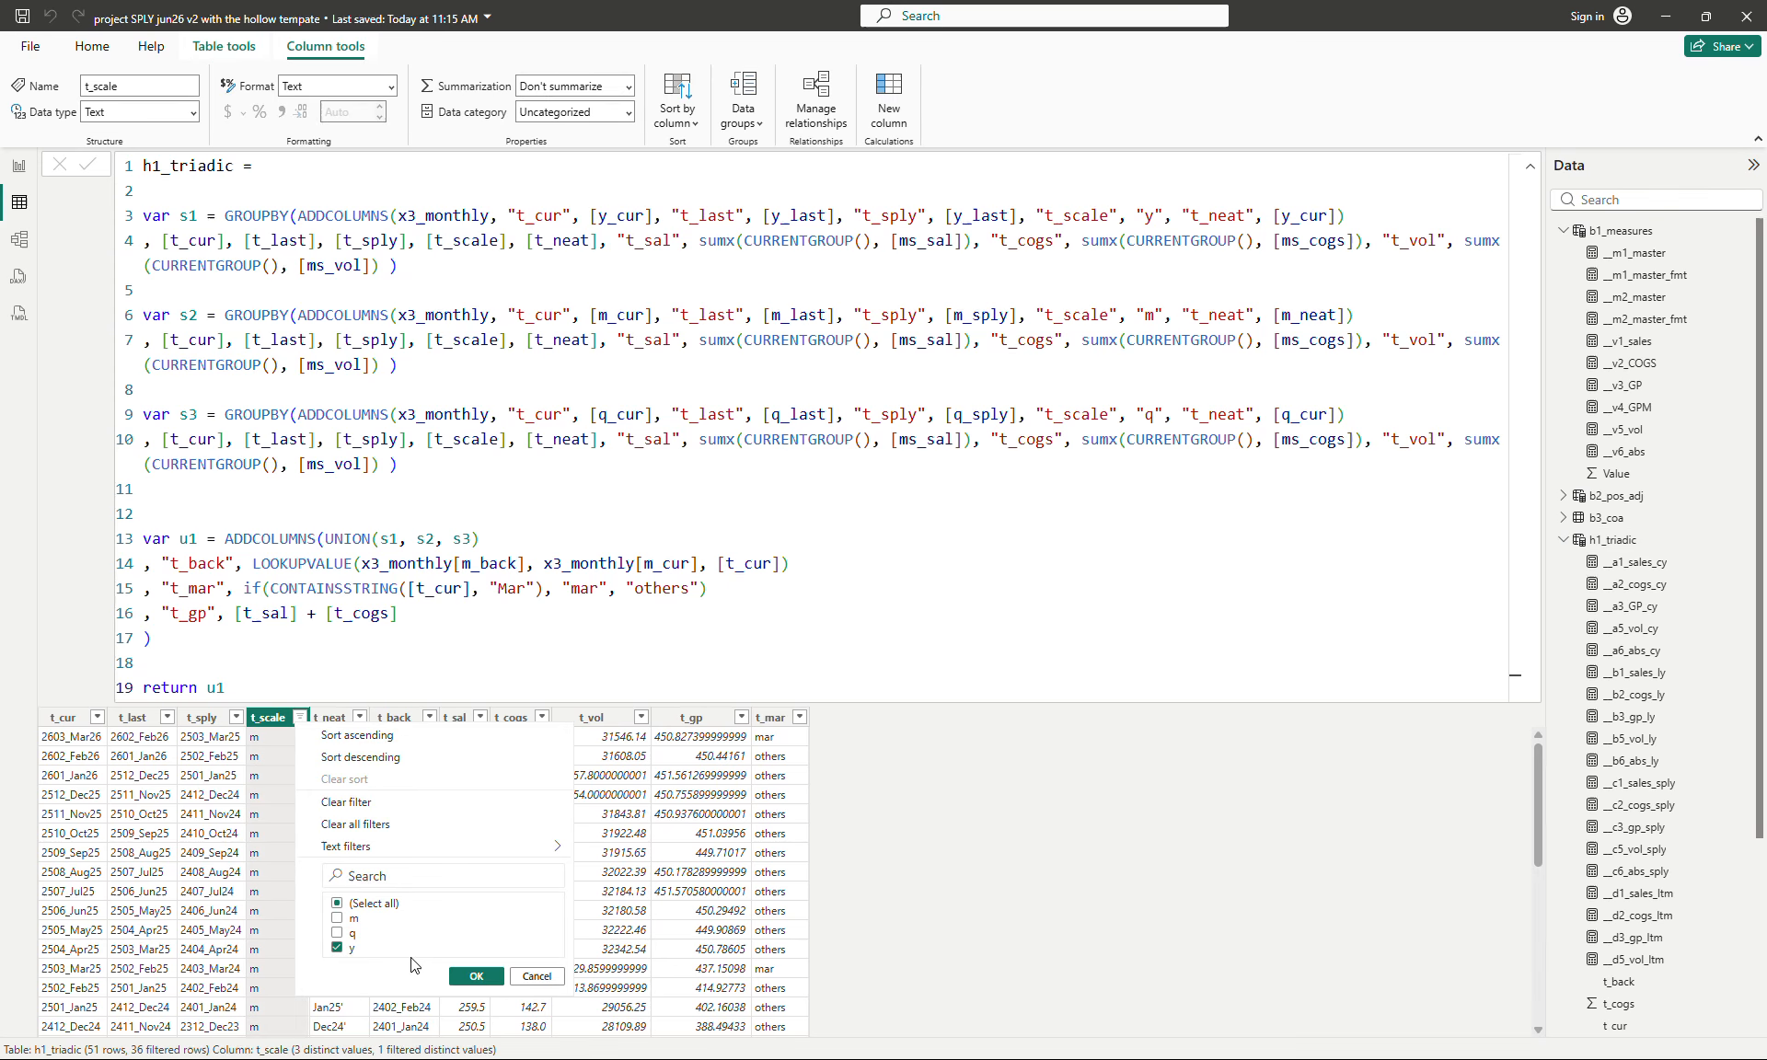
left_click(476, 976)
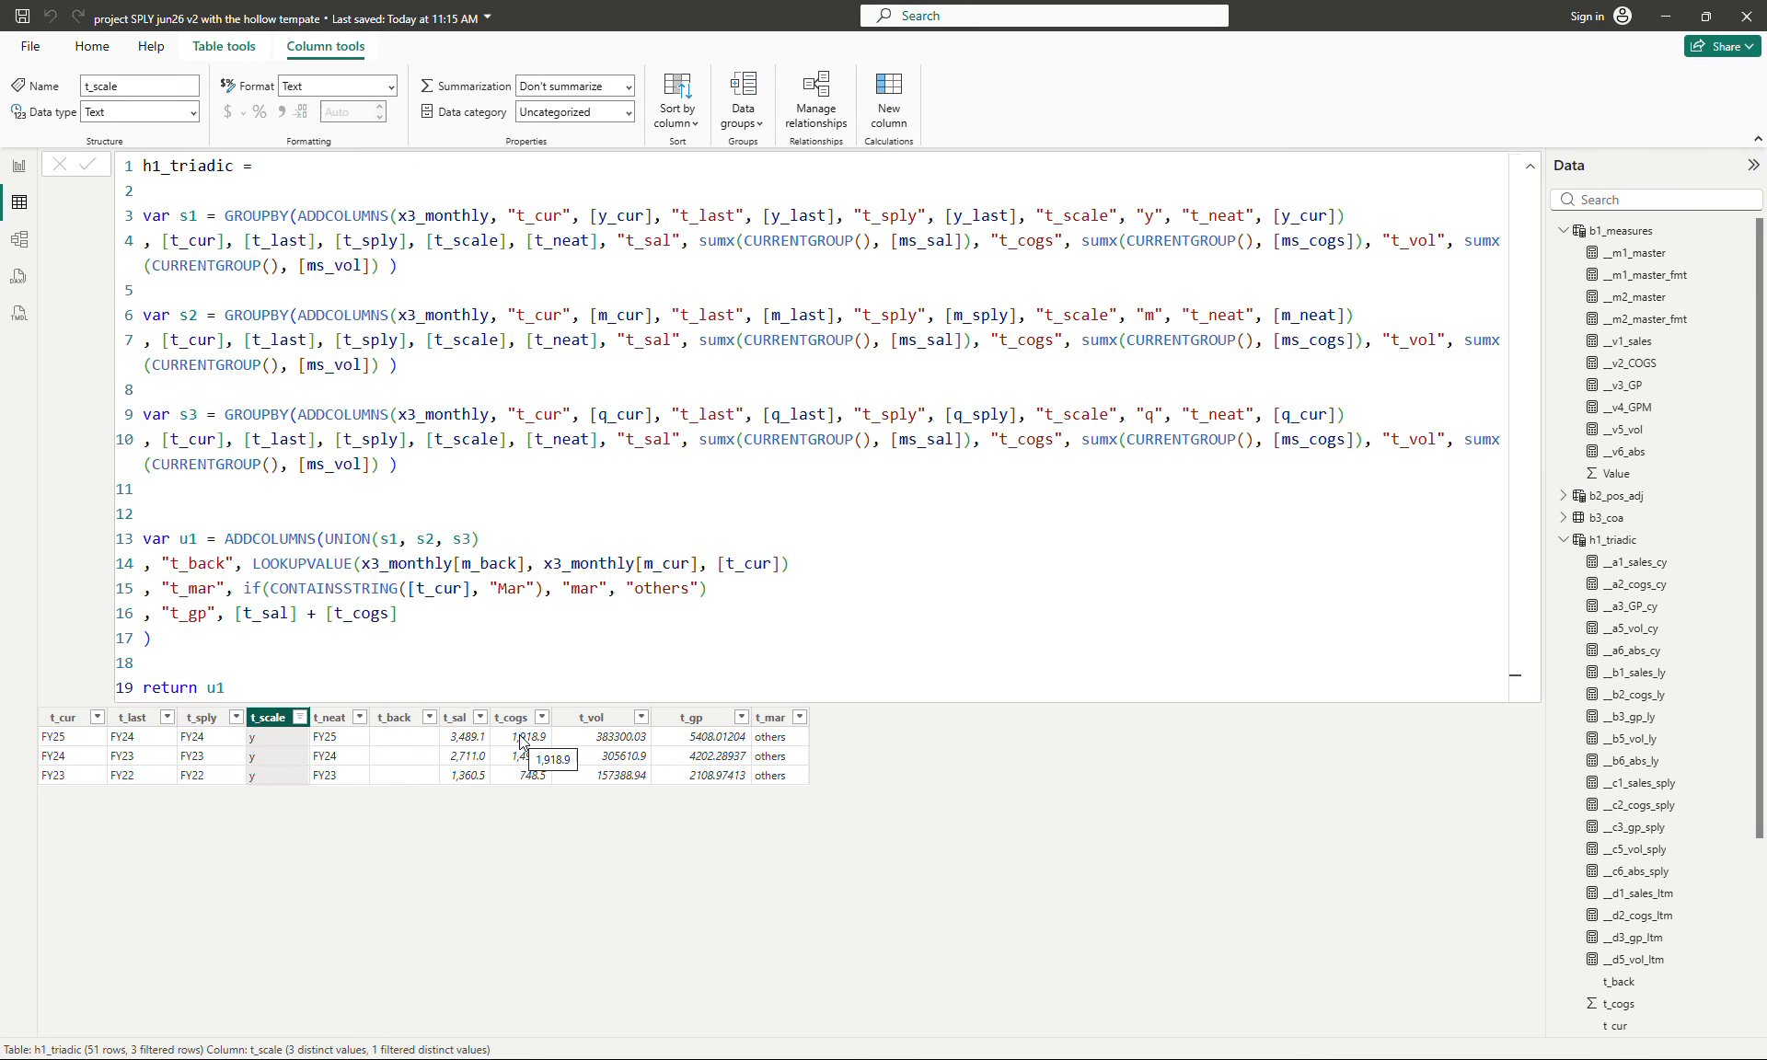
- Change the t_gp definition in the h1_triadic table formula to [t_sal] - [t_cogs] and apply it
left_click(715, 771)
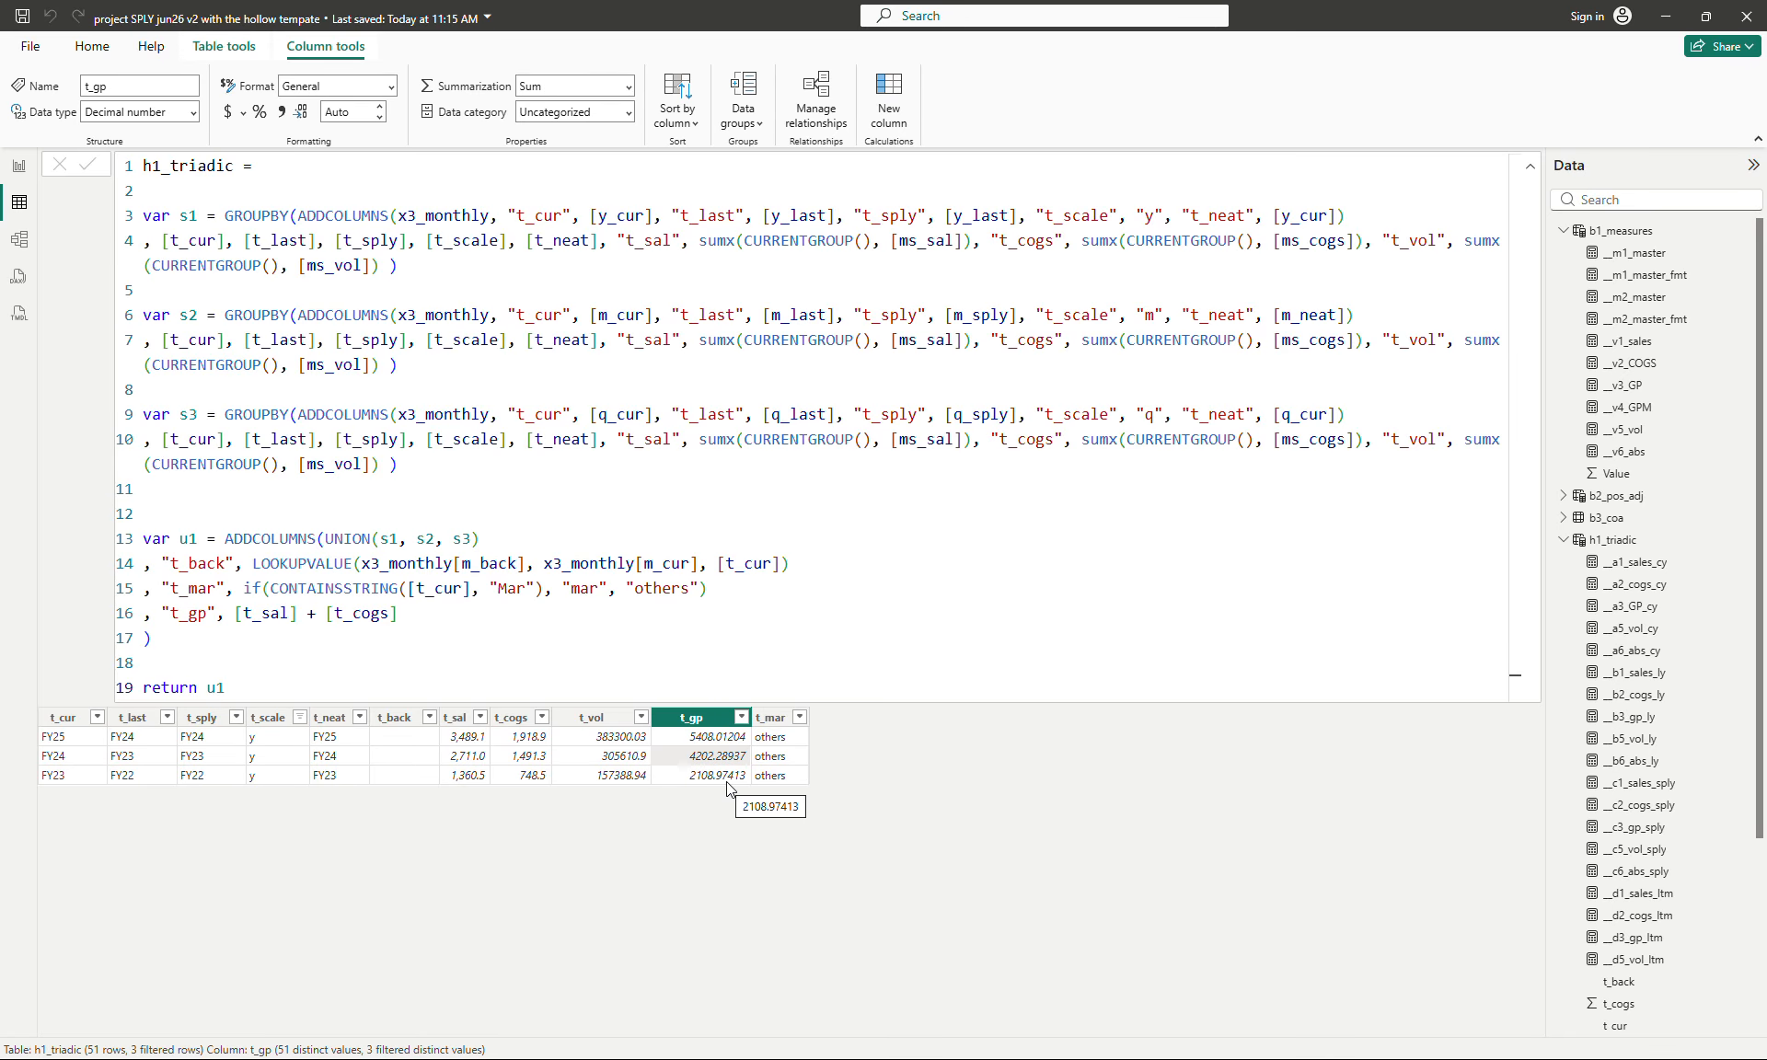
left_click(322, 609)
key("BackSpace")
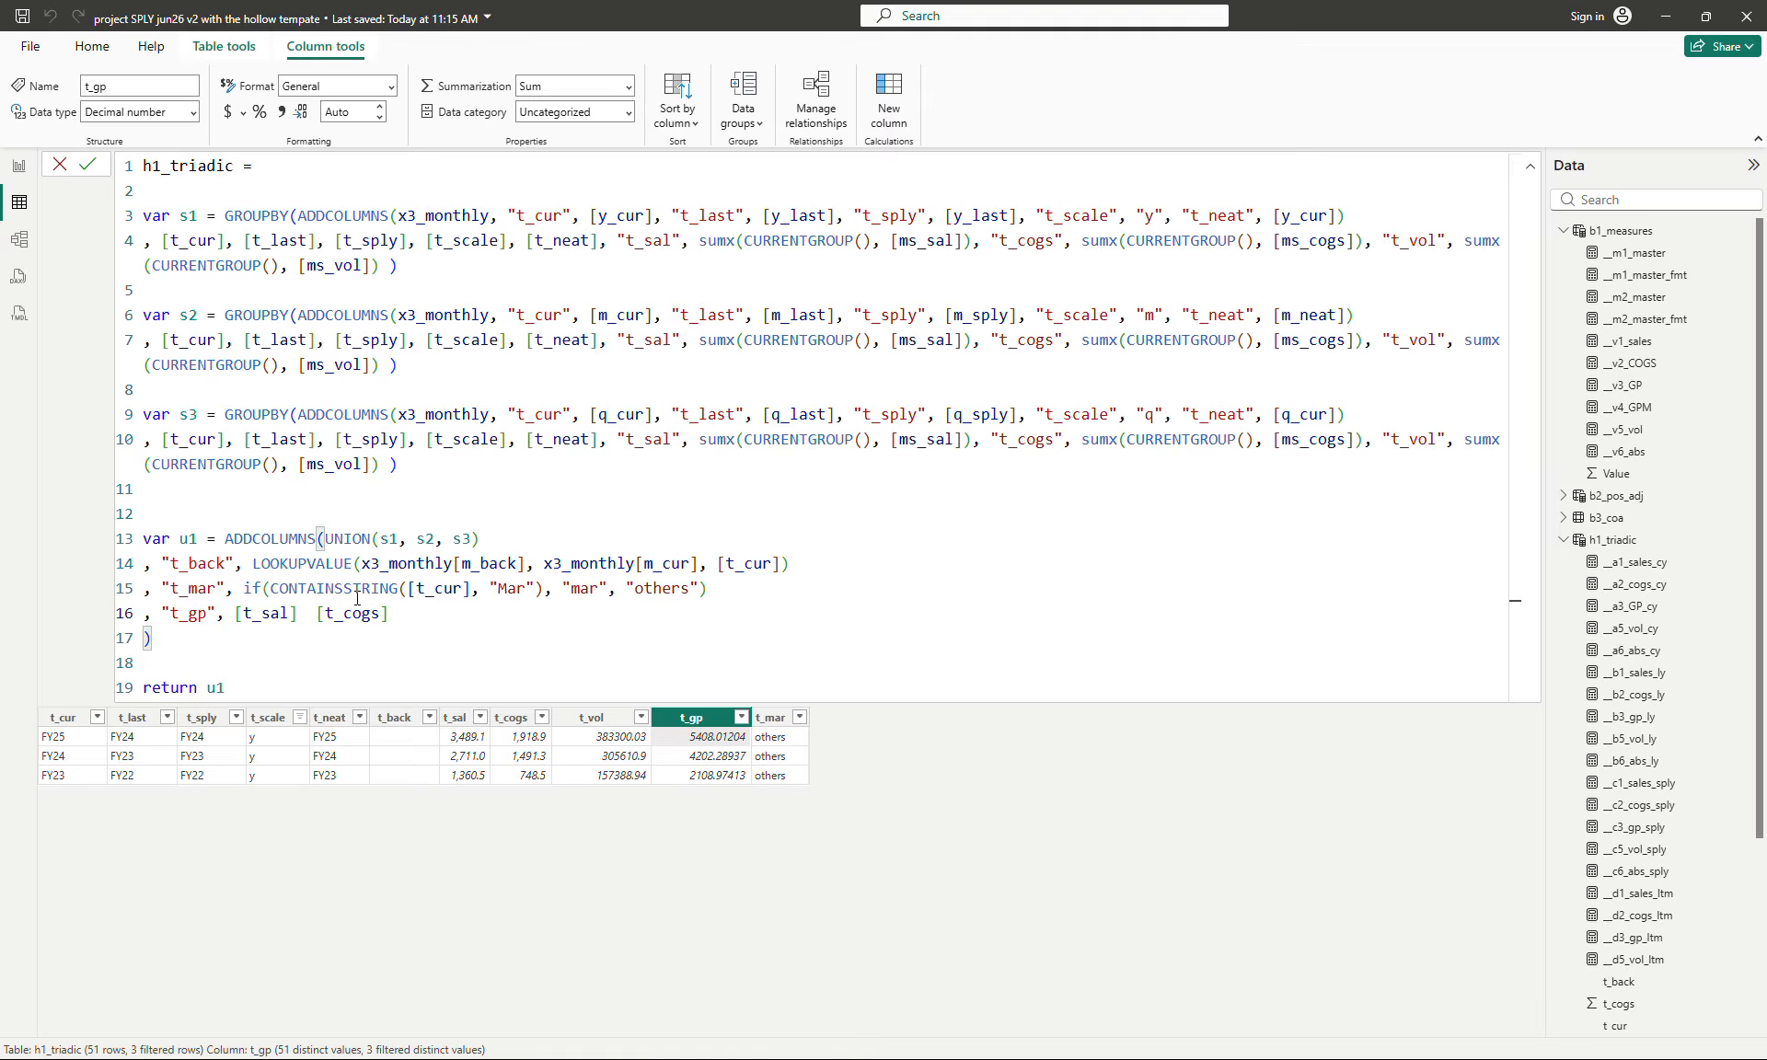
type("-")
key("Return")
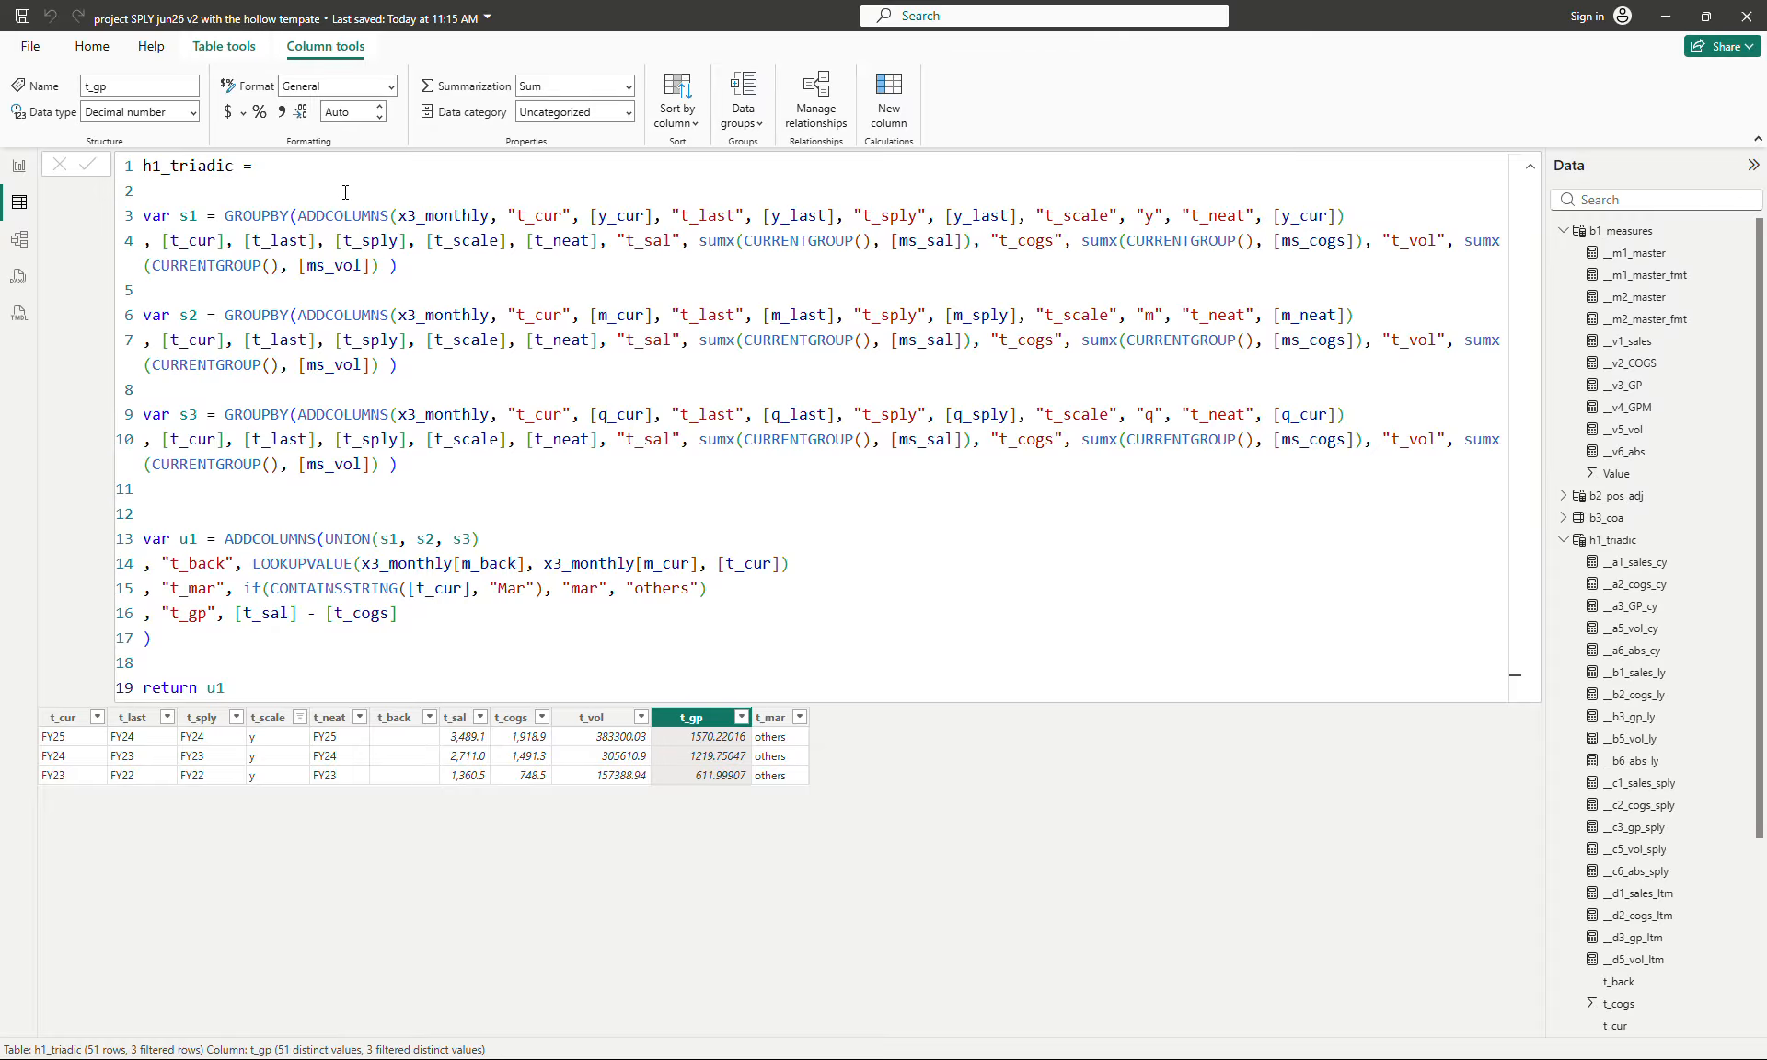
- Return to the SPLY report page, open the full __m2_master formula and examine the measures referenced in its cog lines
left_click(19, 166)
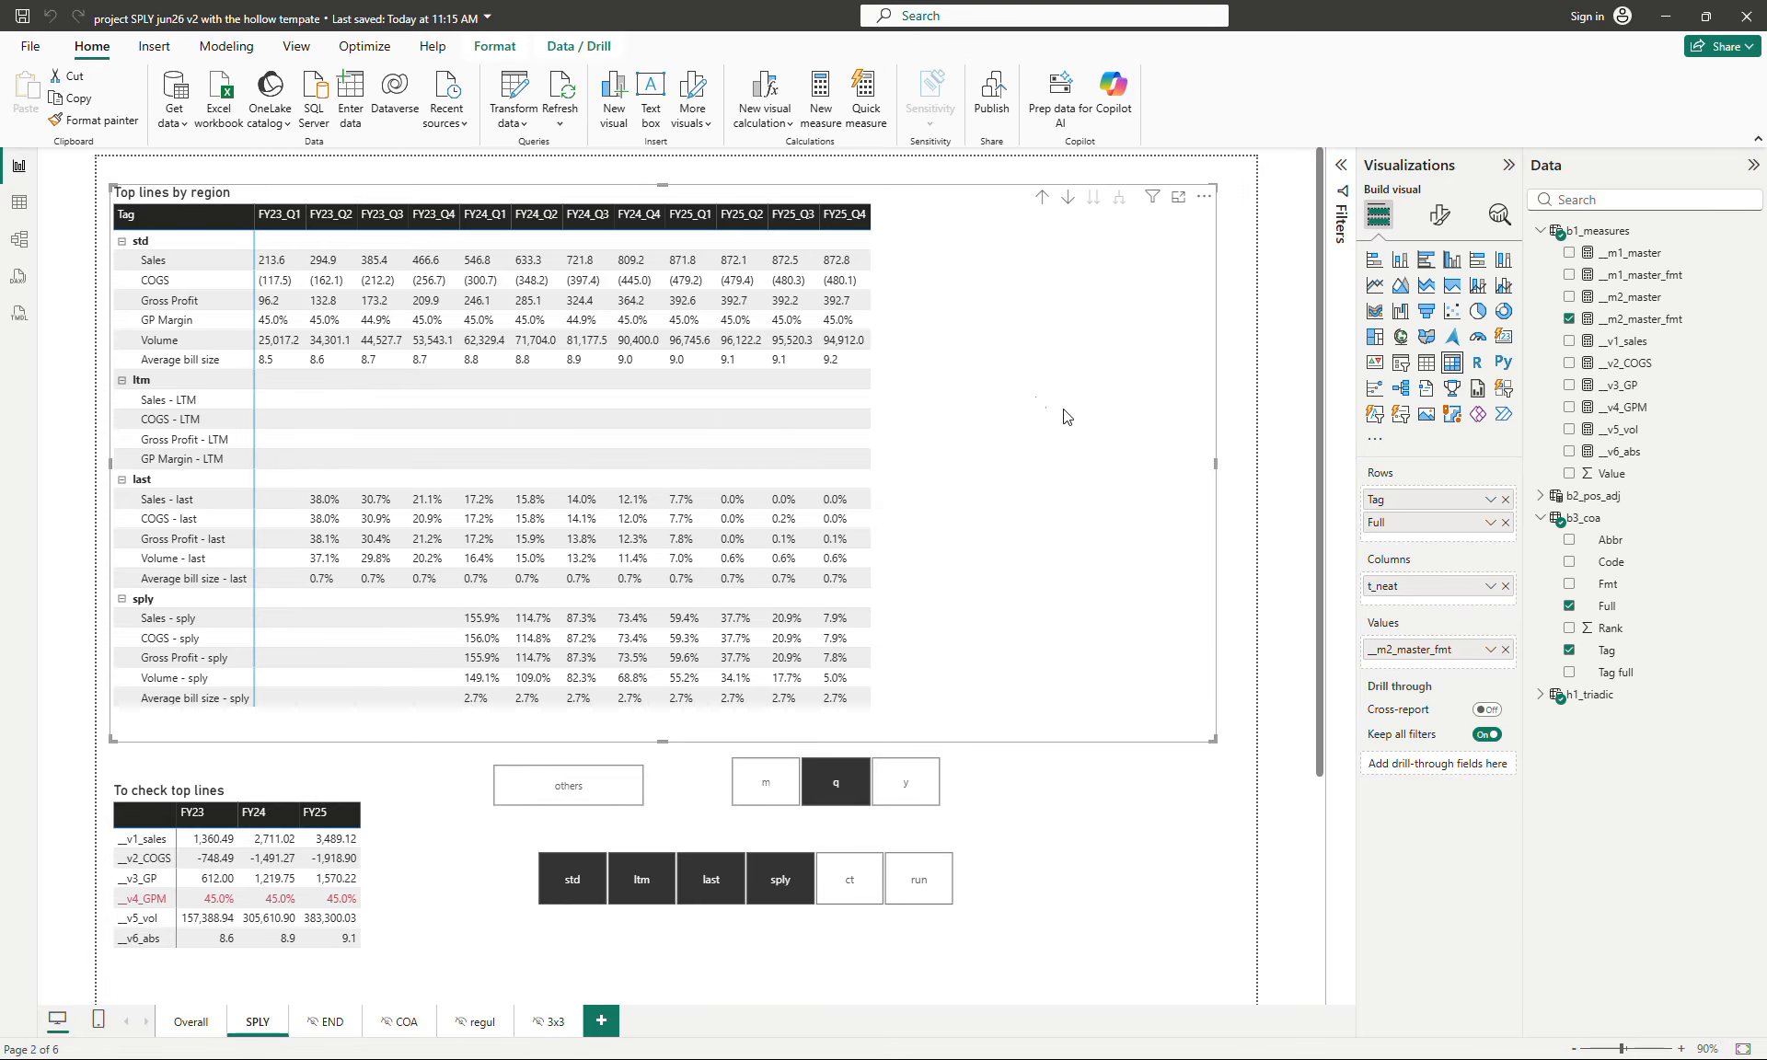
left_click(1625, 296)
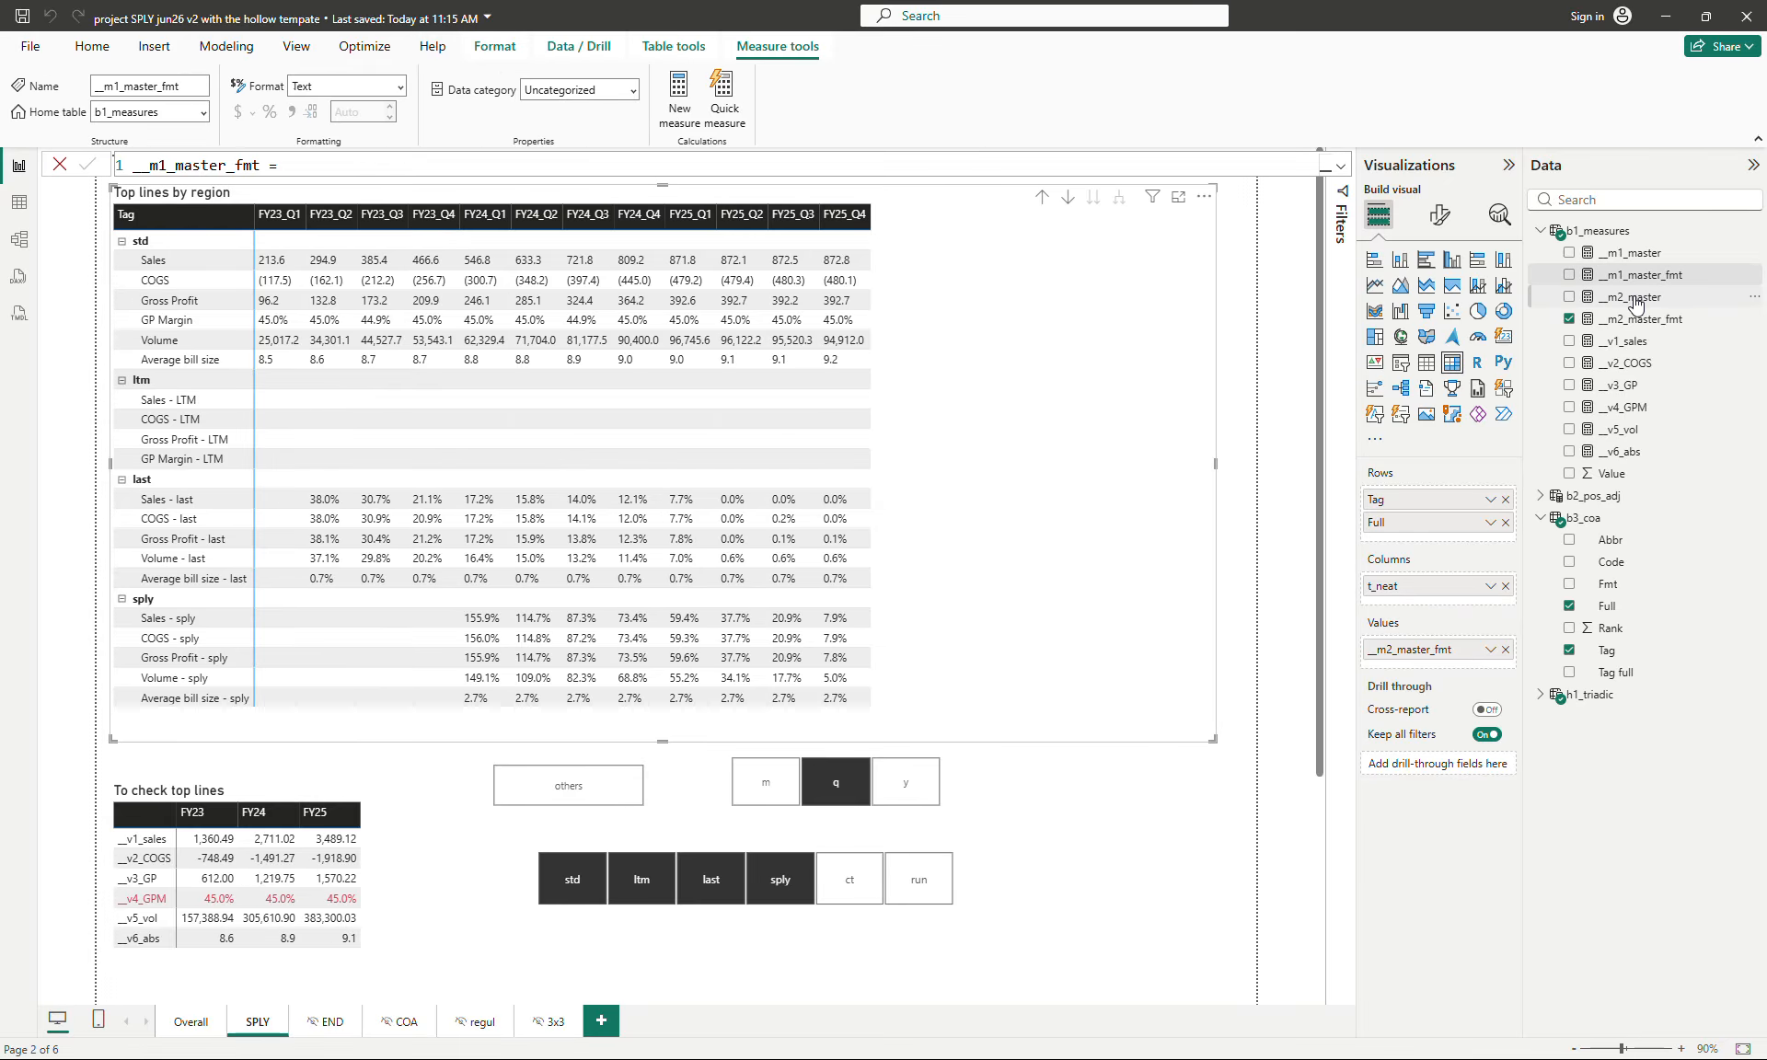
left_click(1339, 166)
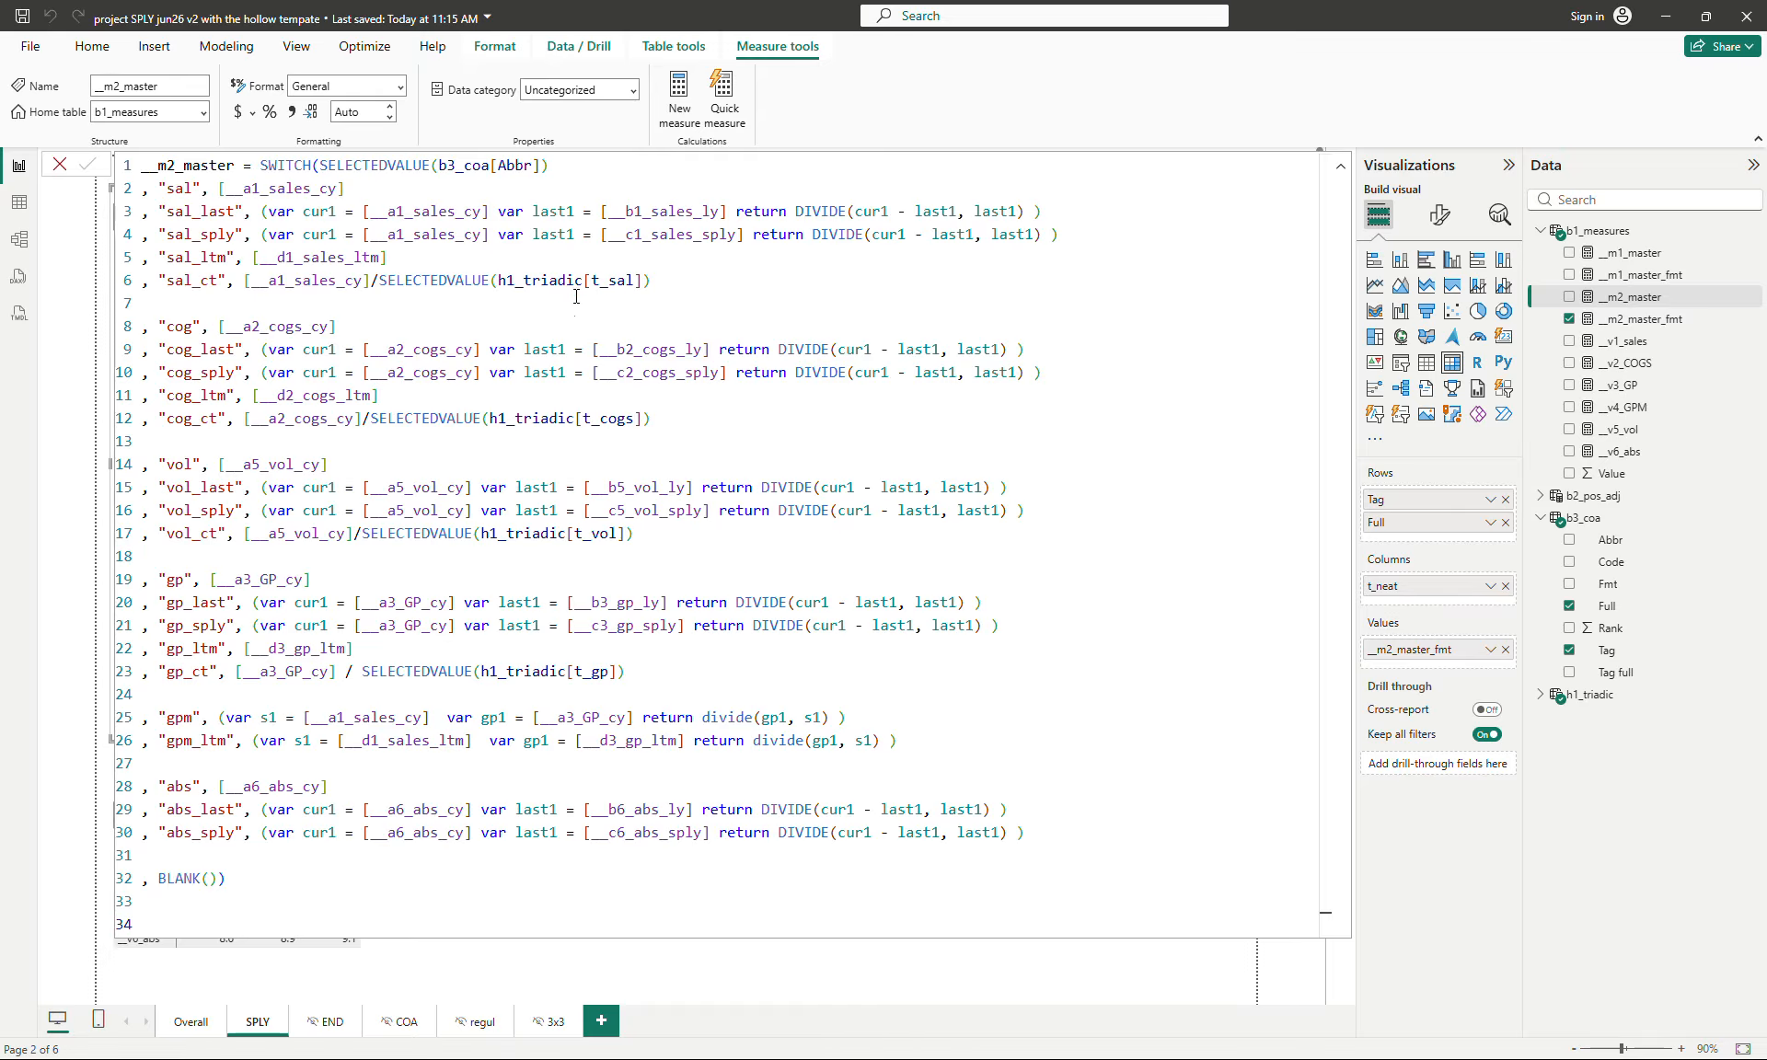
left_click(430, 352)
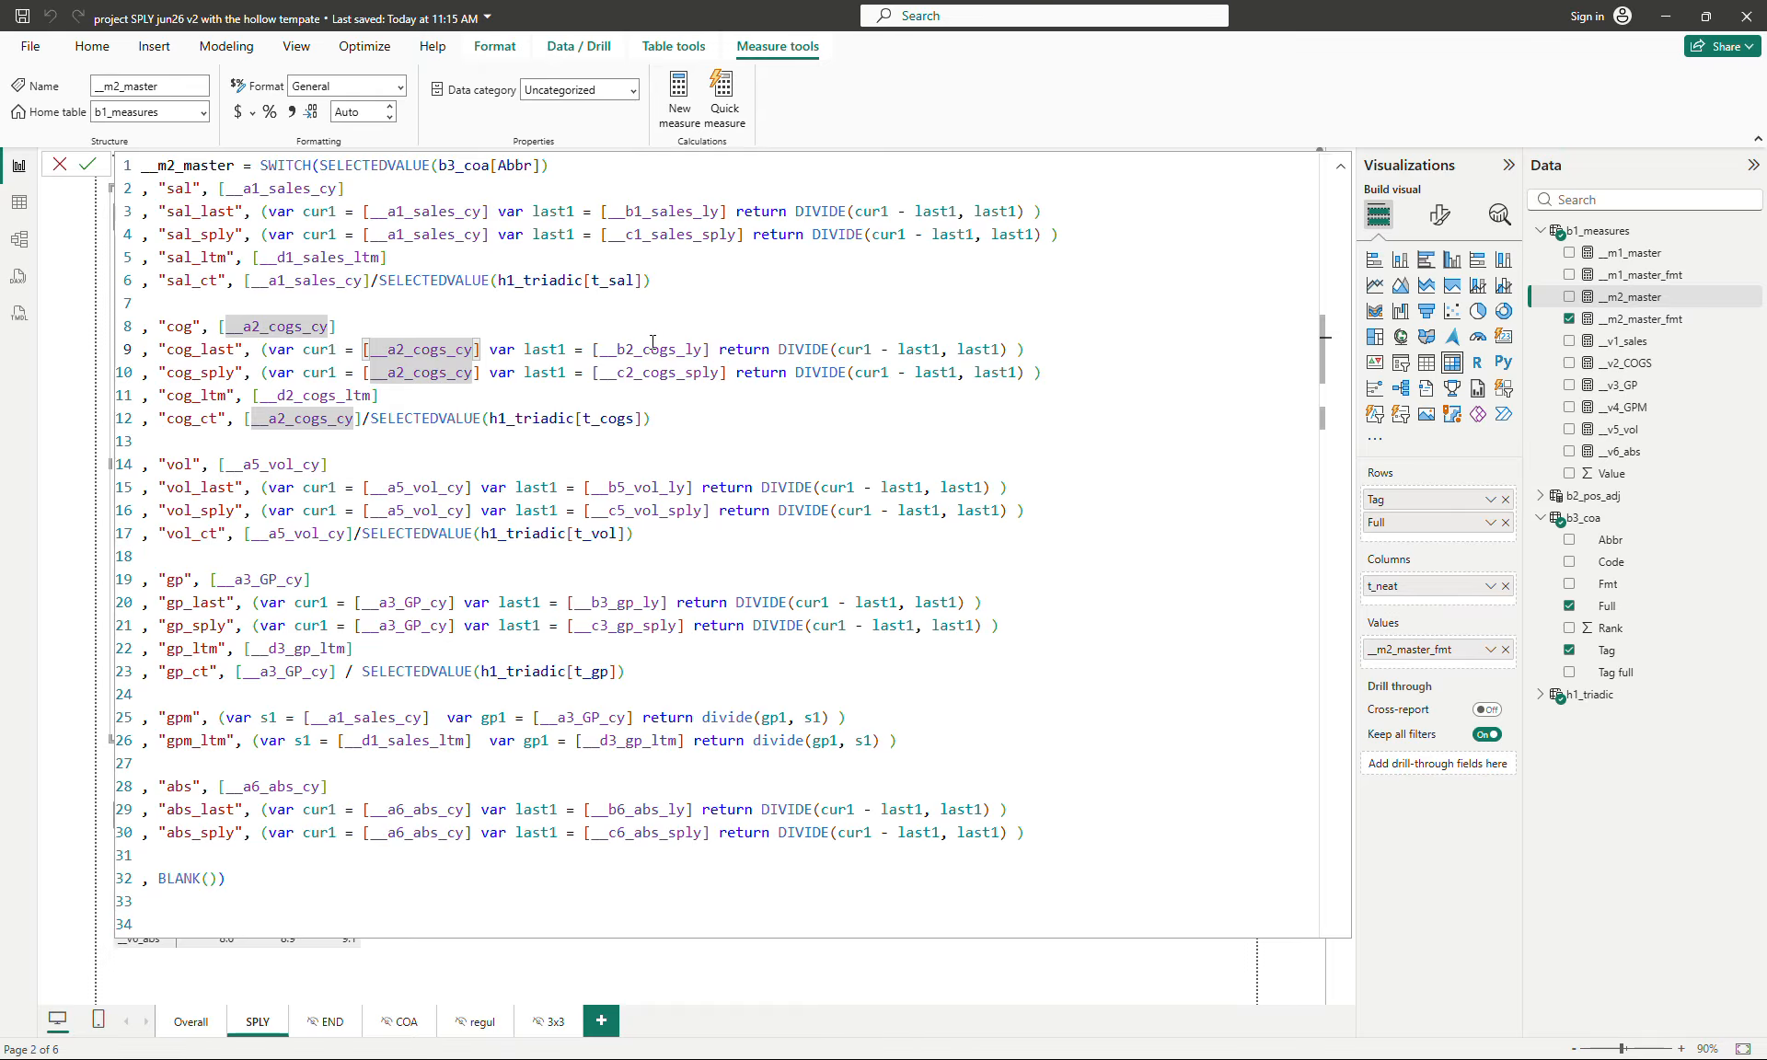
left_click(659, 352)
left_click(285, 325)
left_click(651, 351)
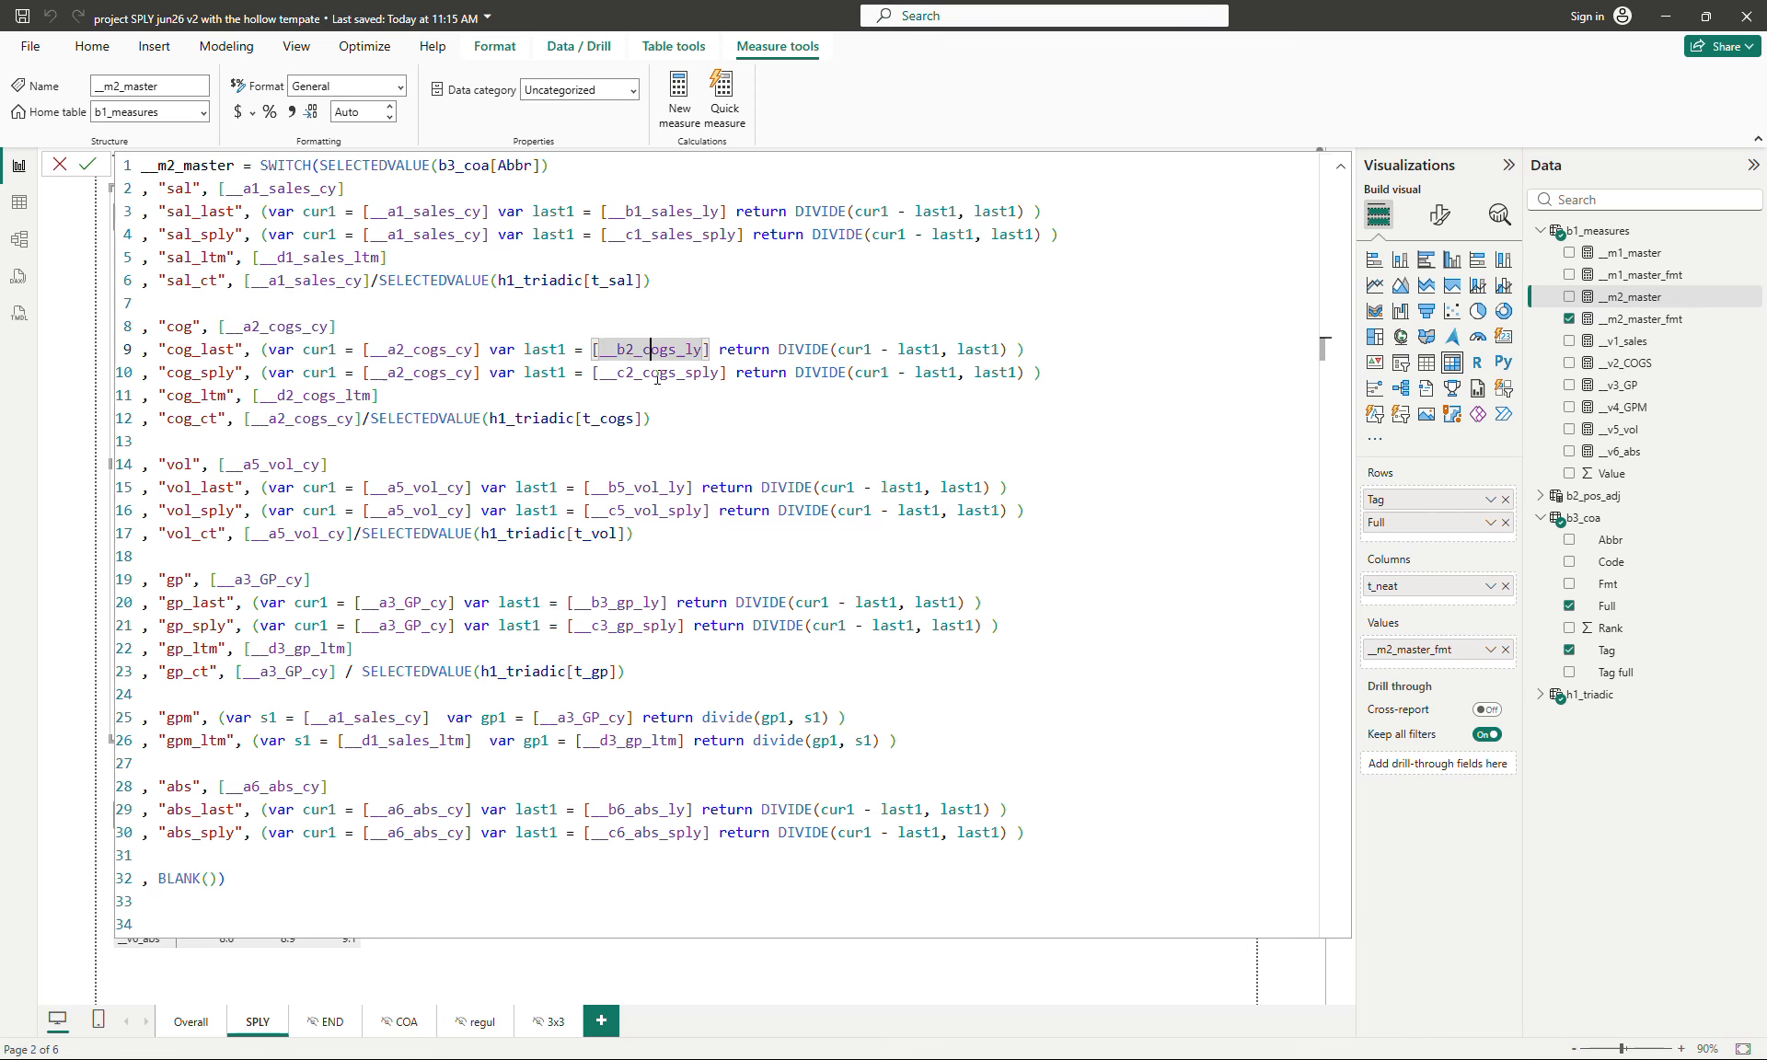
left_click(657, 373)
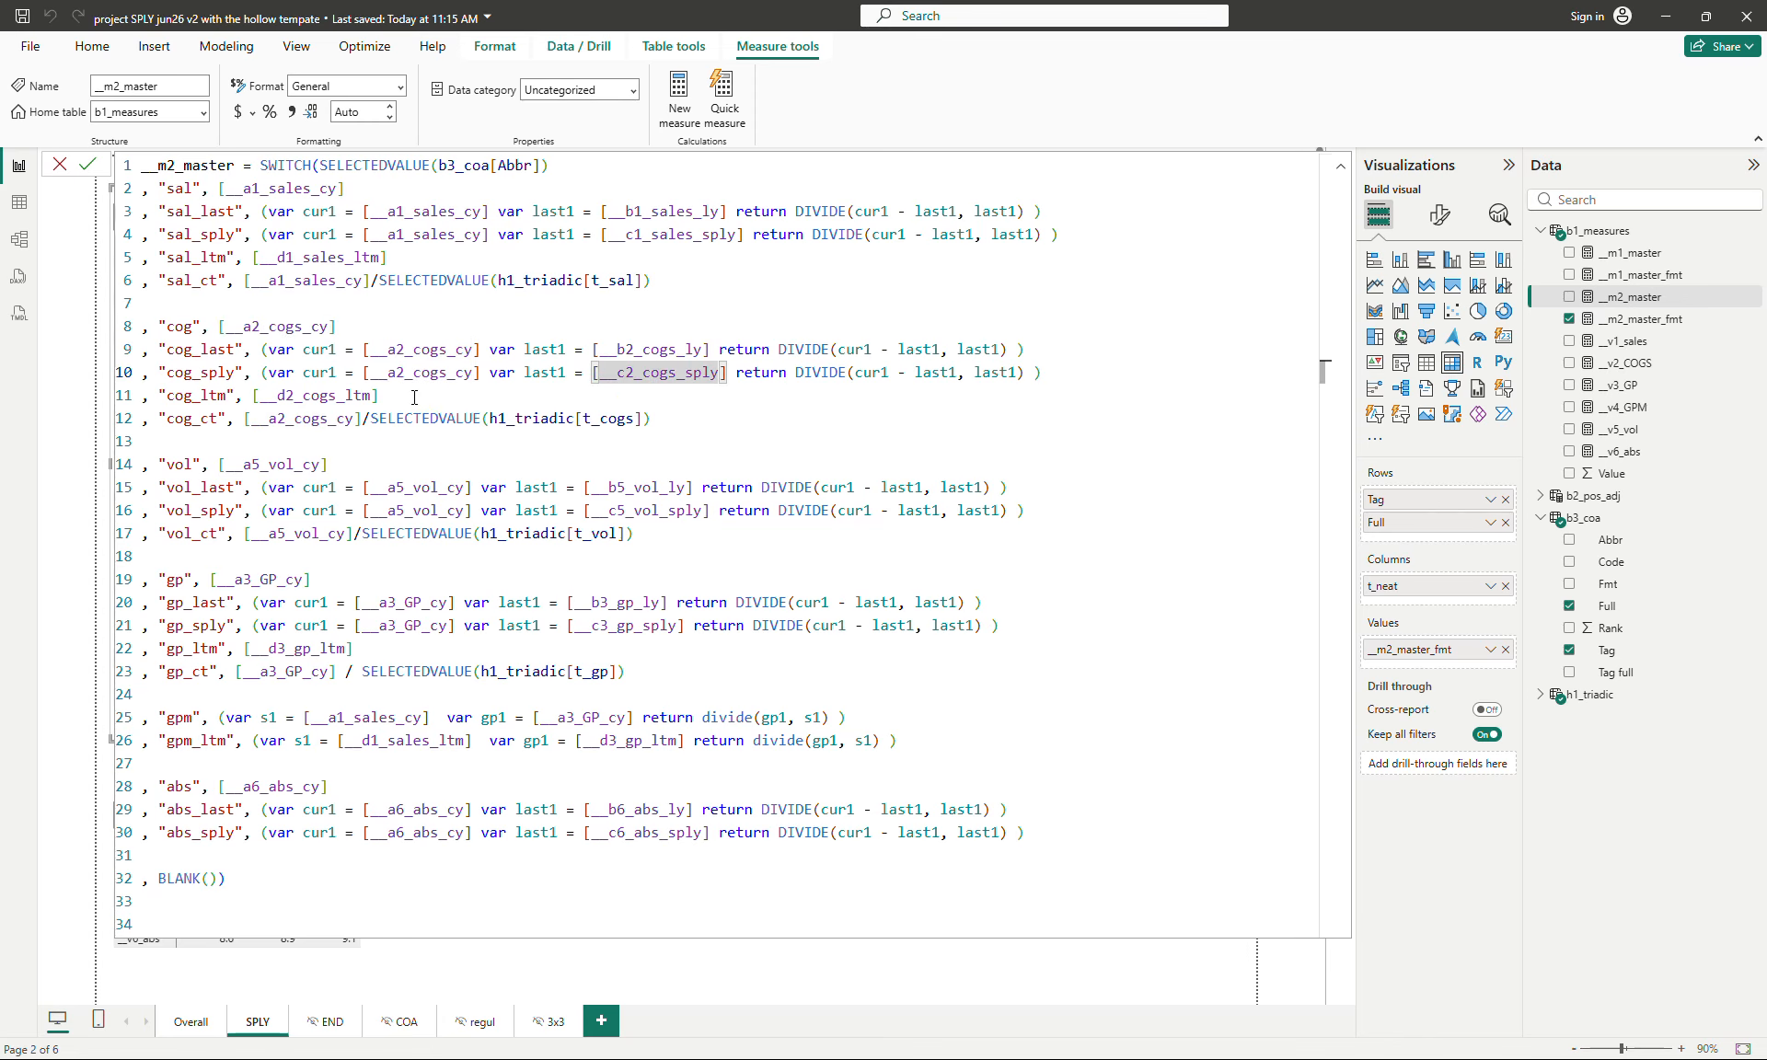
left_click(495, 399)
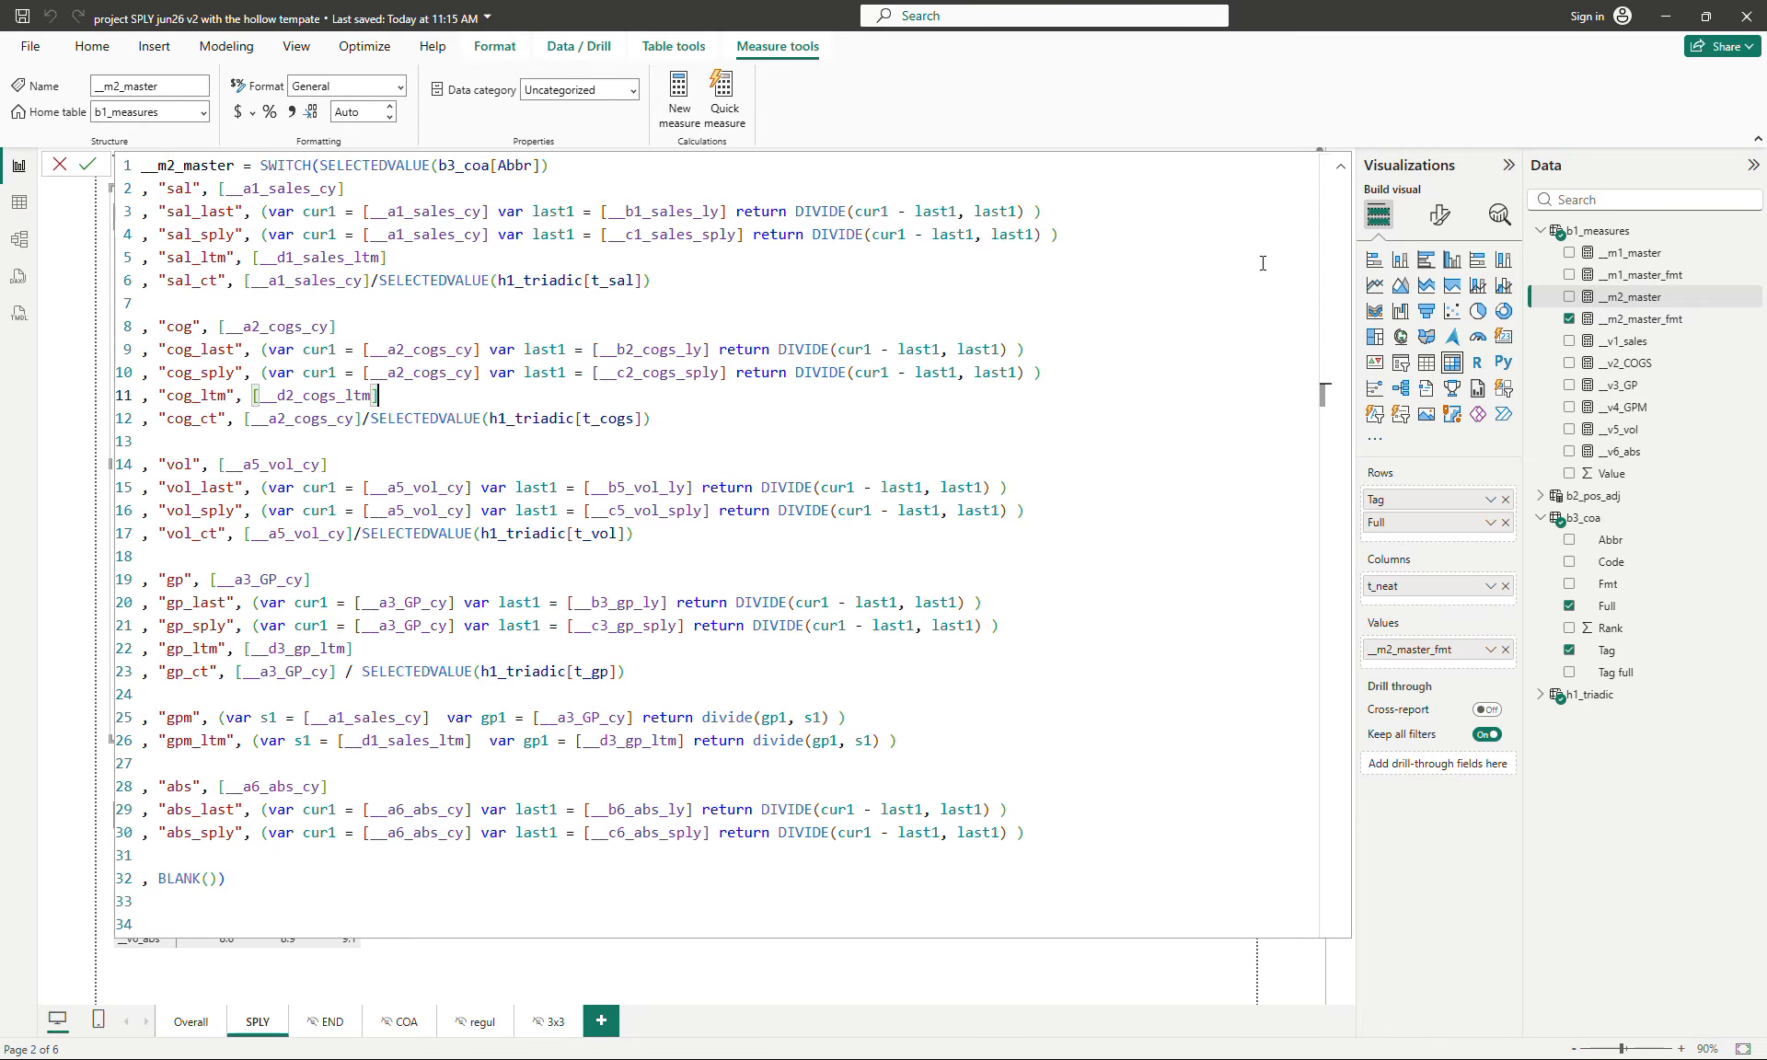
- Collapse b3_coa and expand h1_triadic in the data list to view its measures beside the full __m2_master formula
left_click(1339, 166)
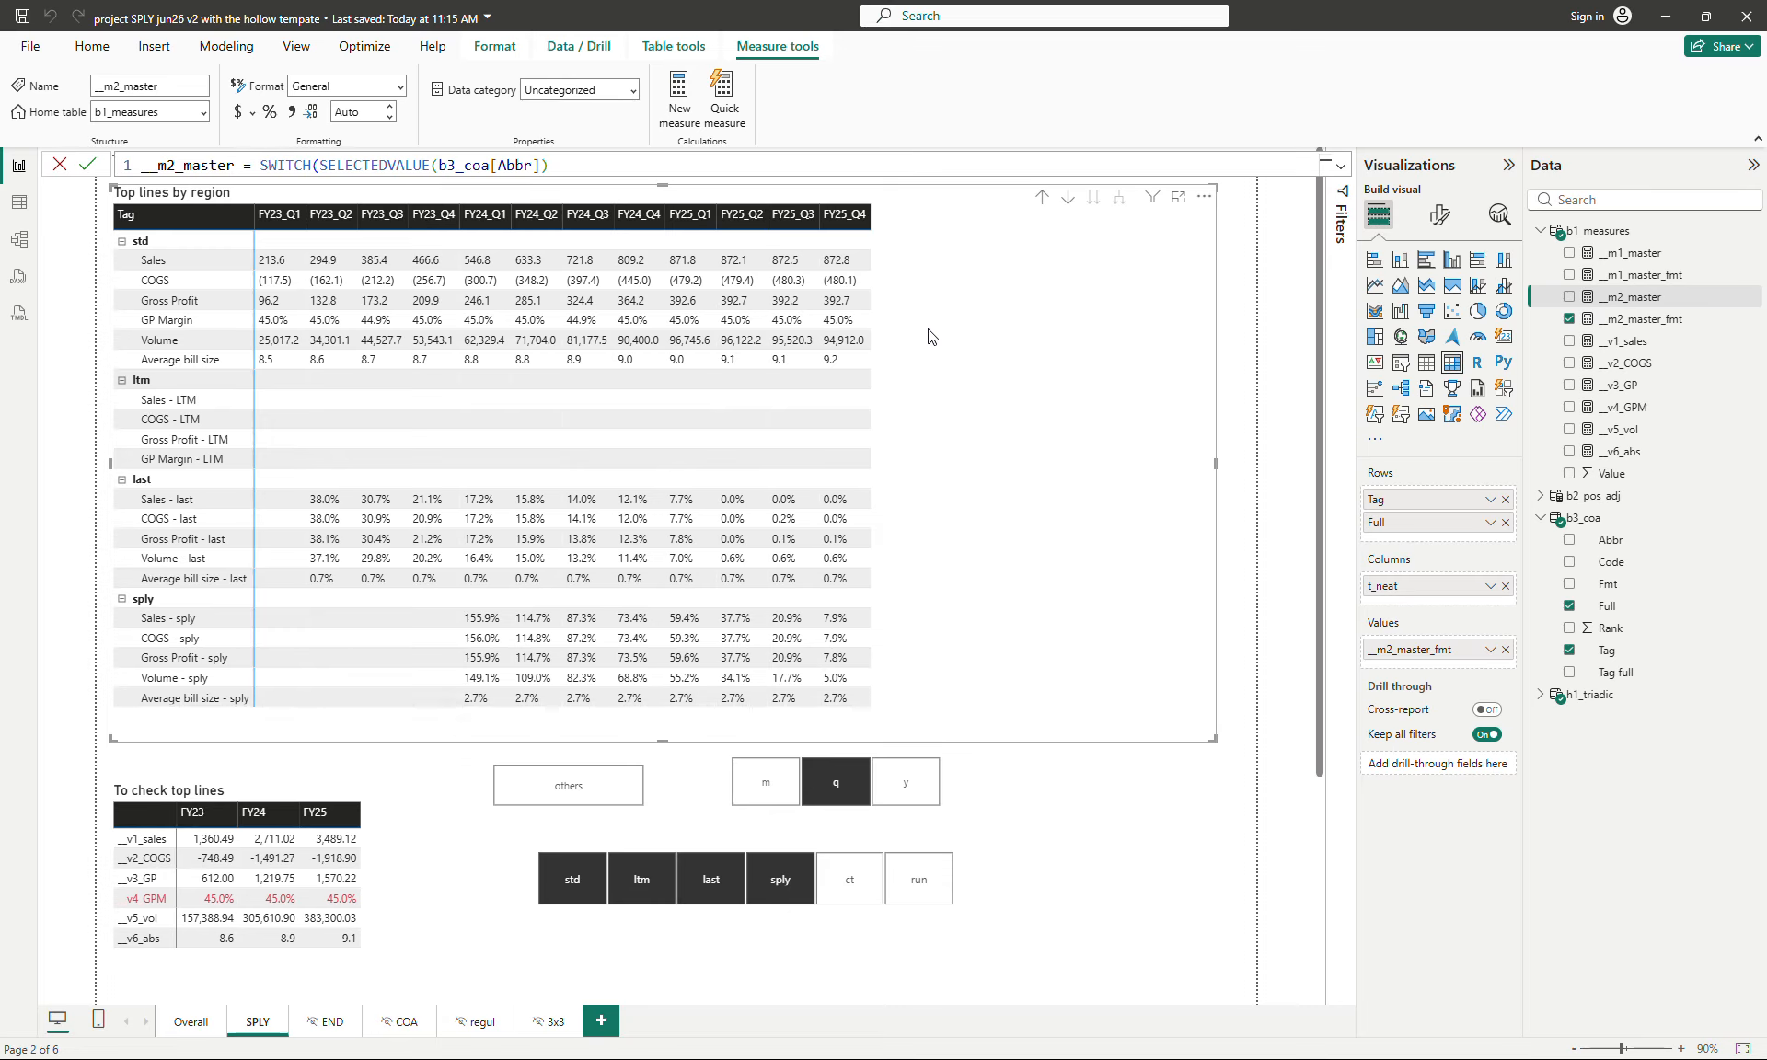
left_click(1536, 521)
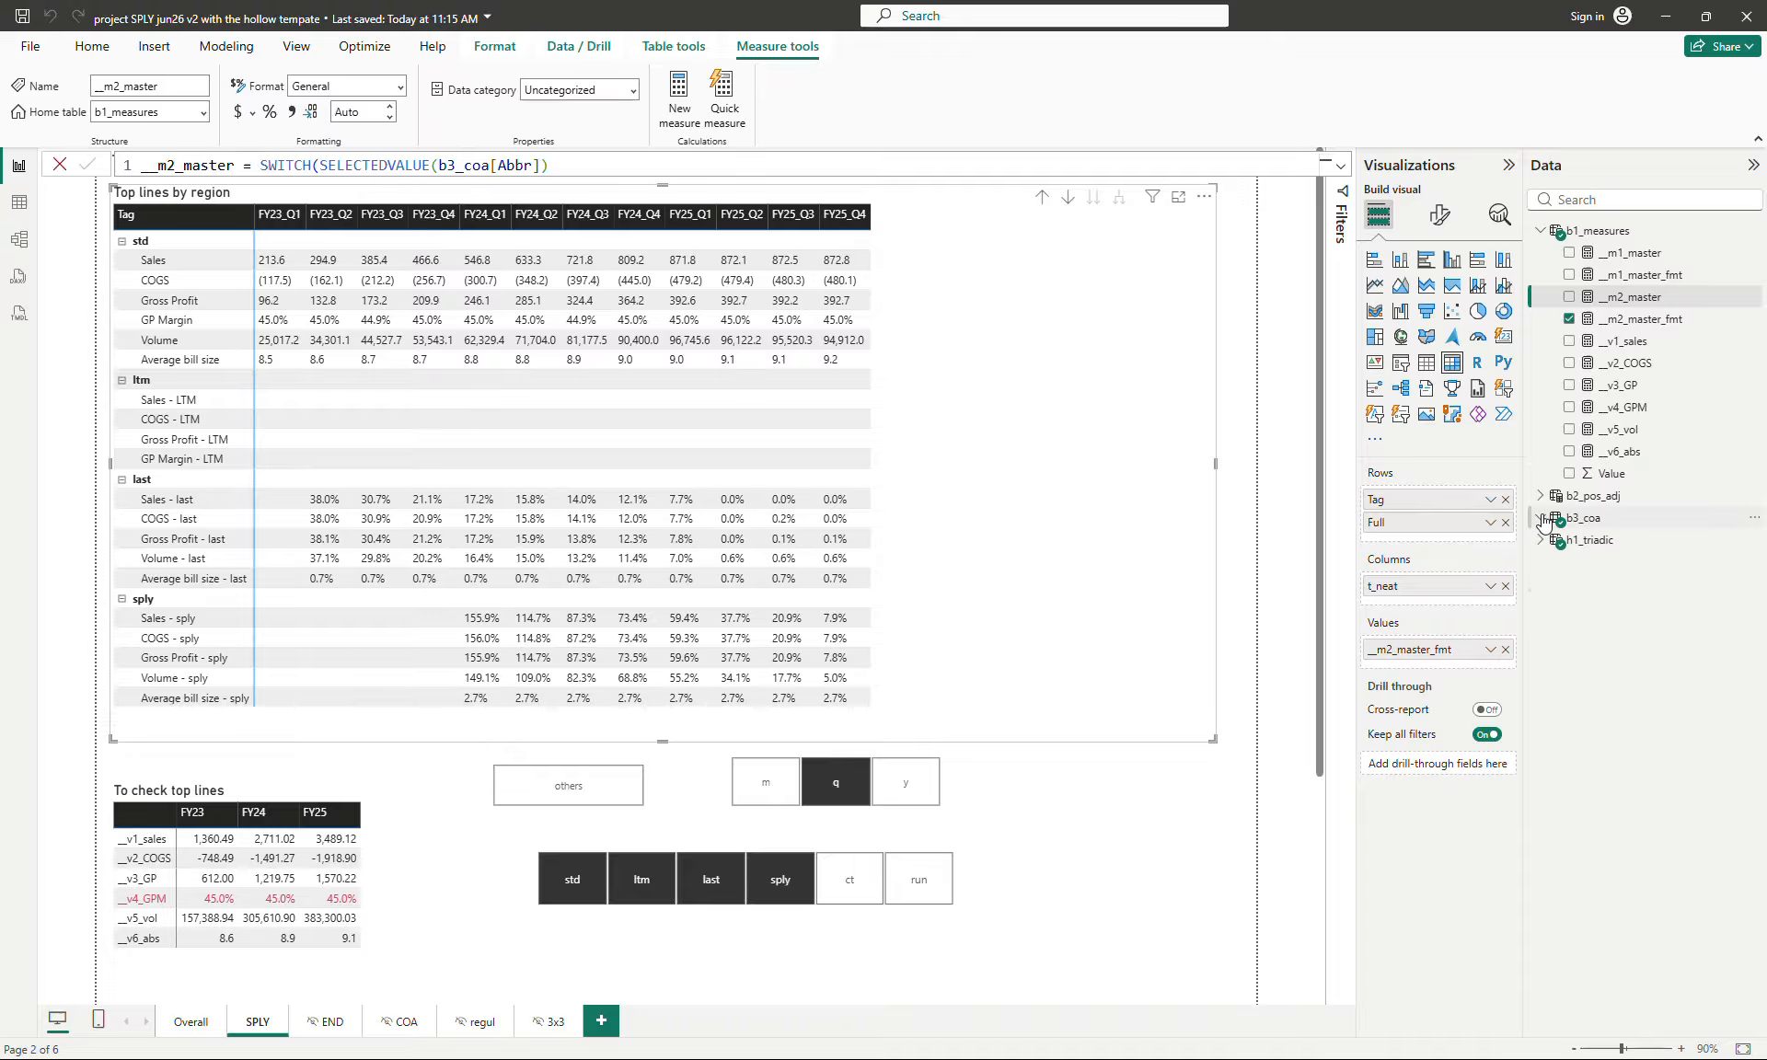
left_click(1591, 543)
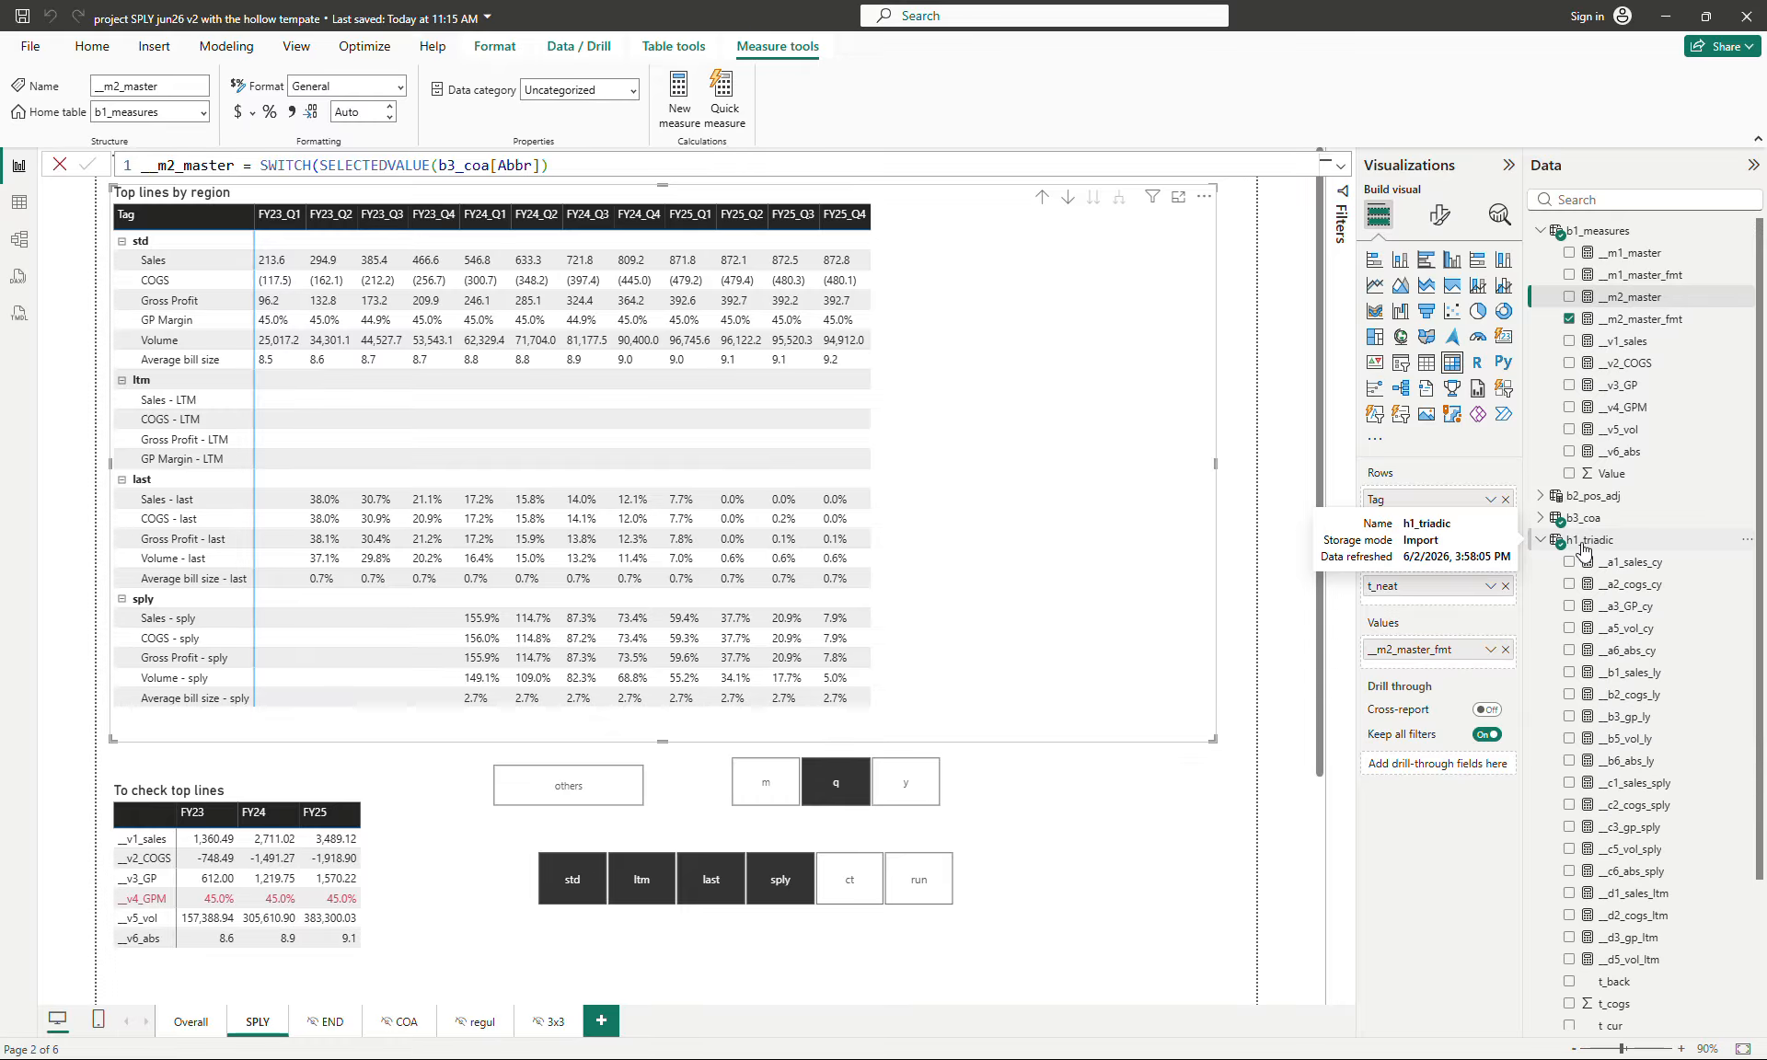
left_click(1541, 541)
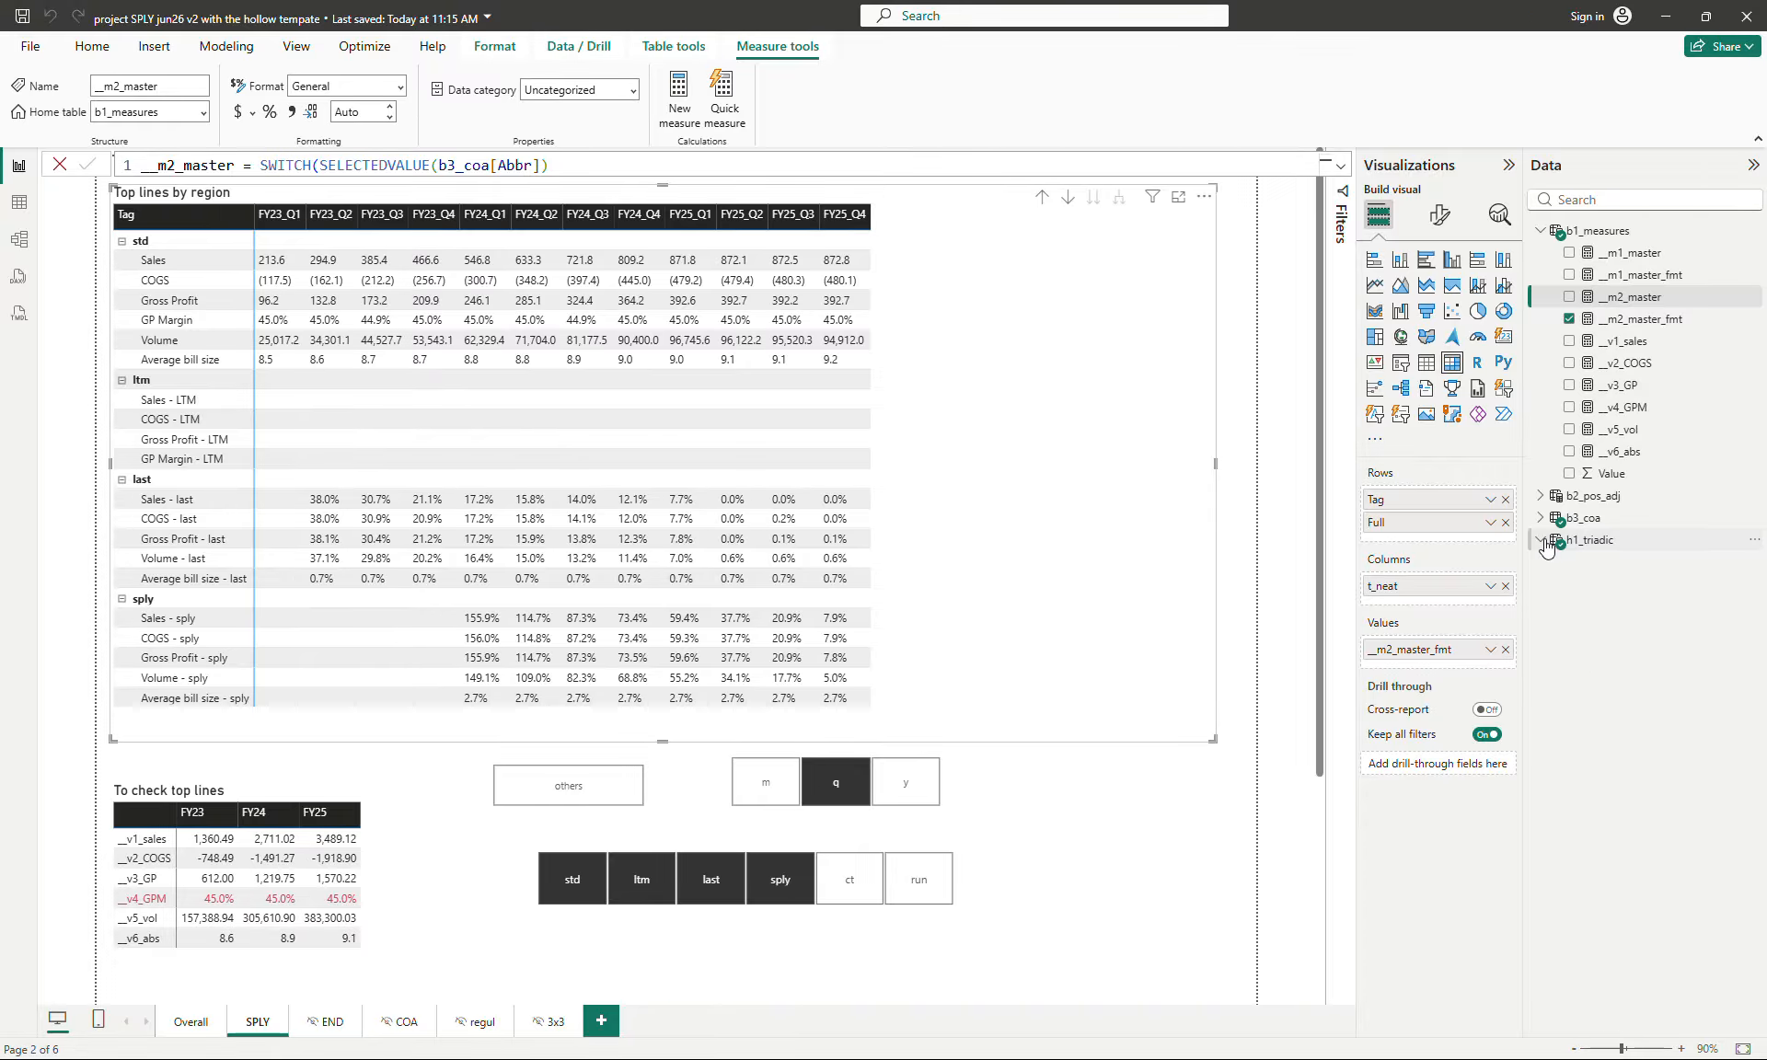
left_click(1338, 166)
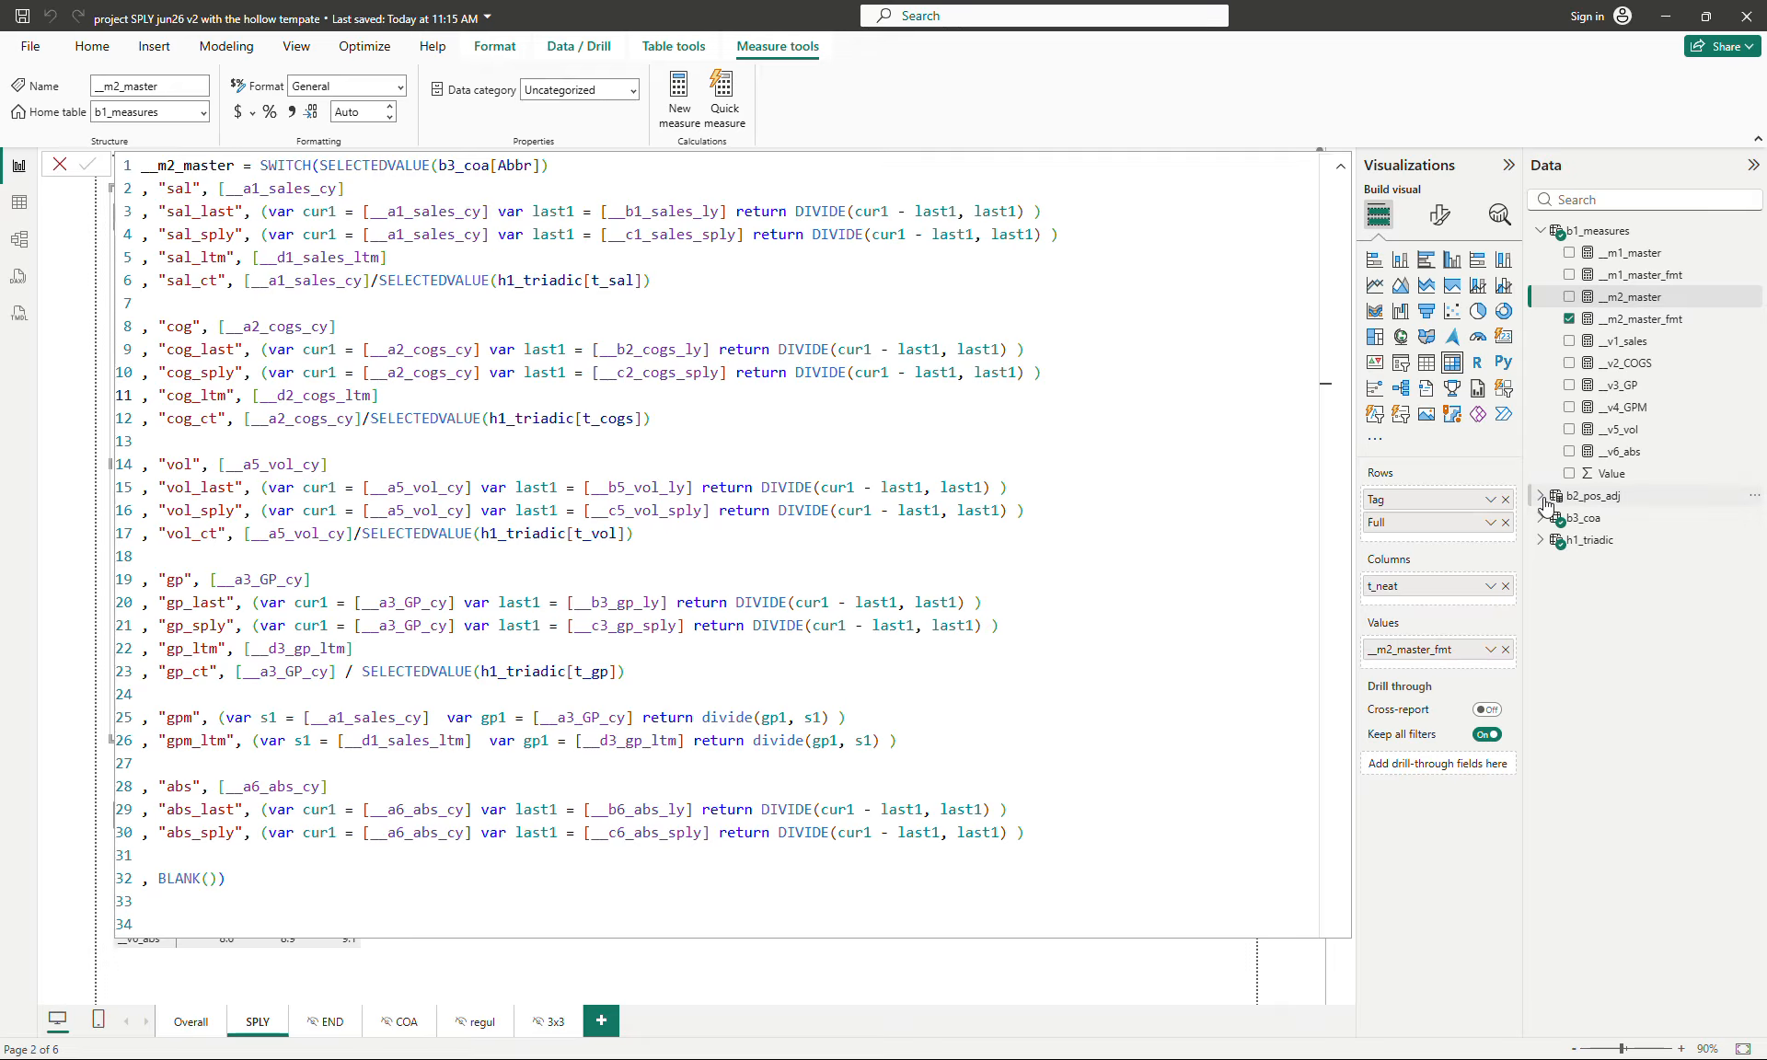
left_click(1540, 540)
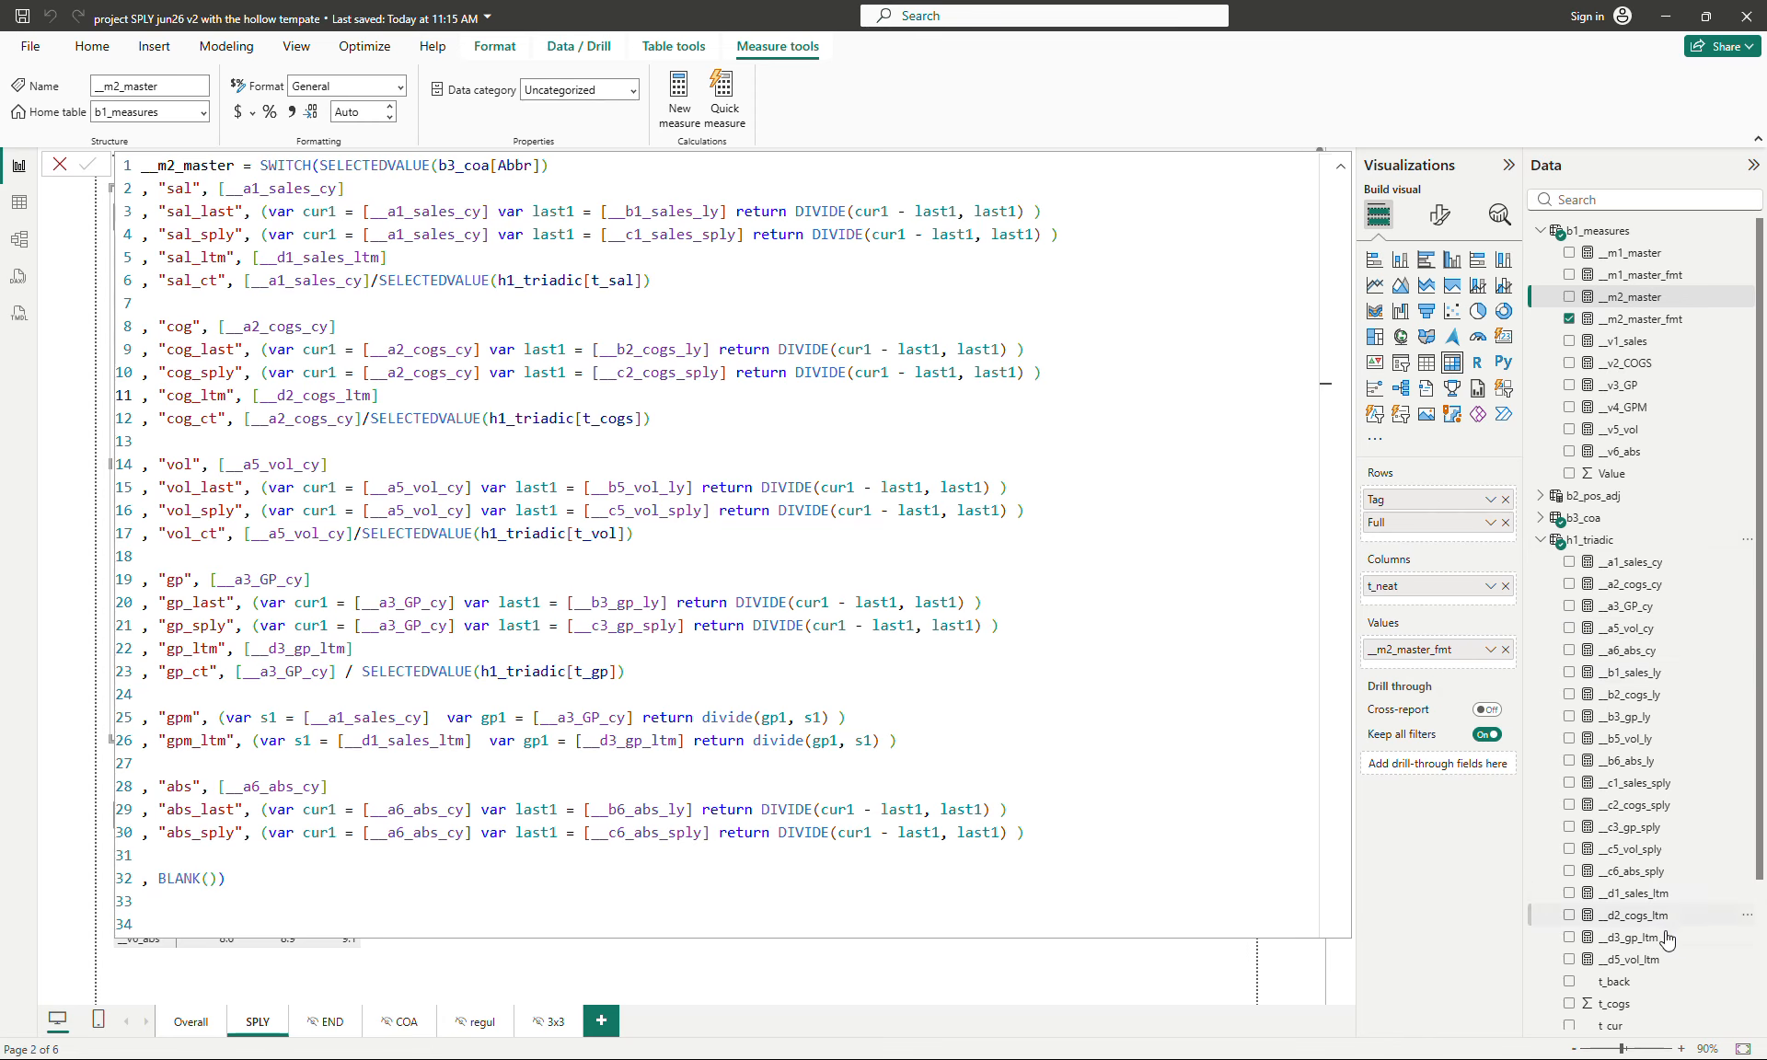
- Collapse h1_triadic in the data list and expand b3_coa to show its columns
left_click(1538, 542)
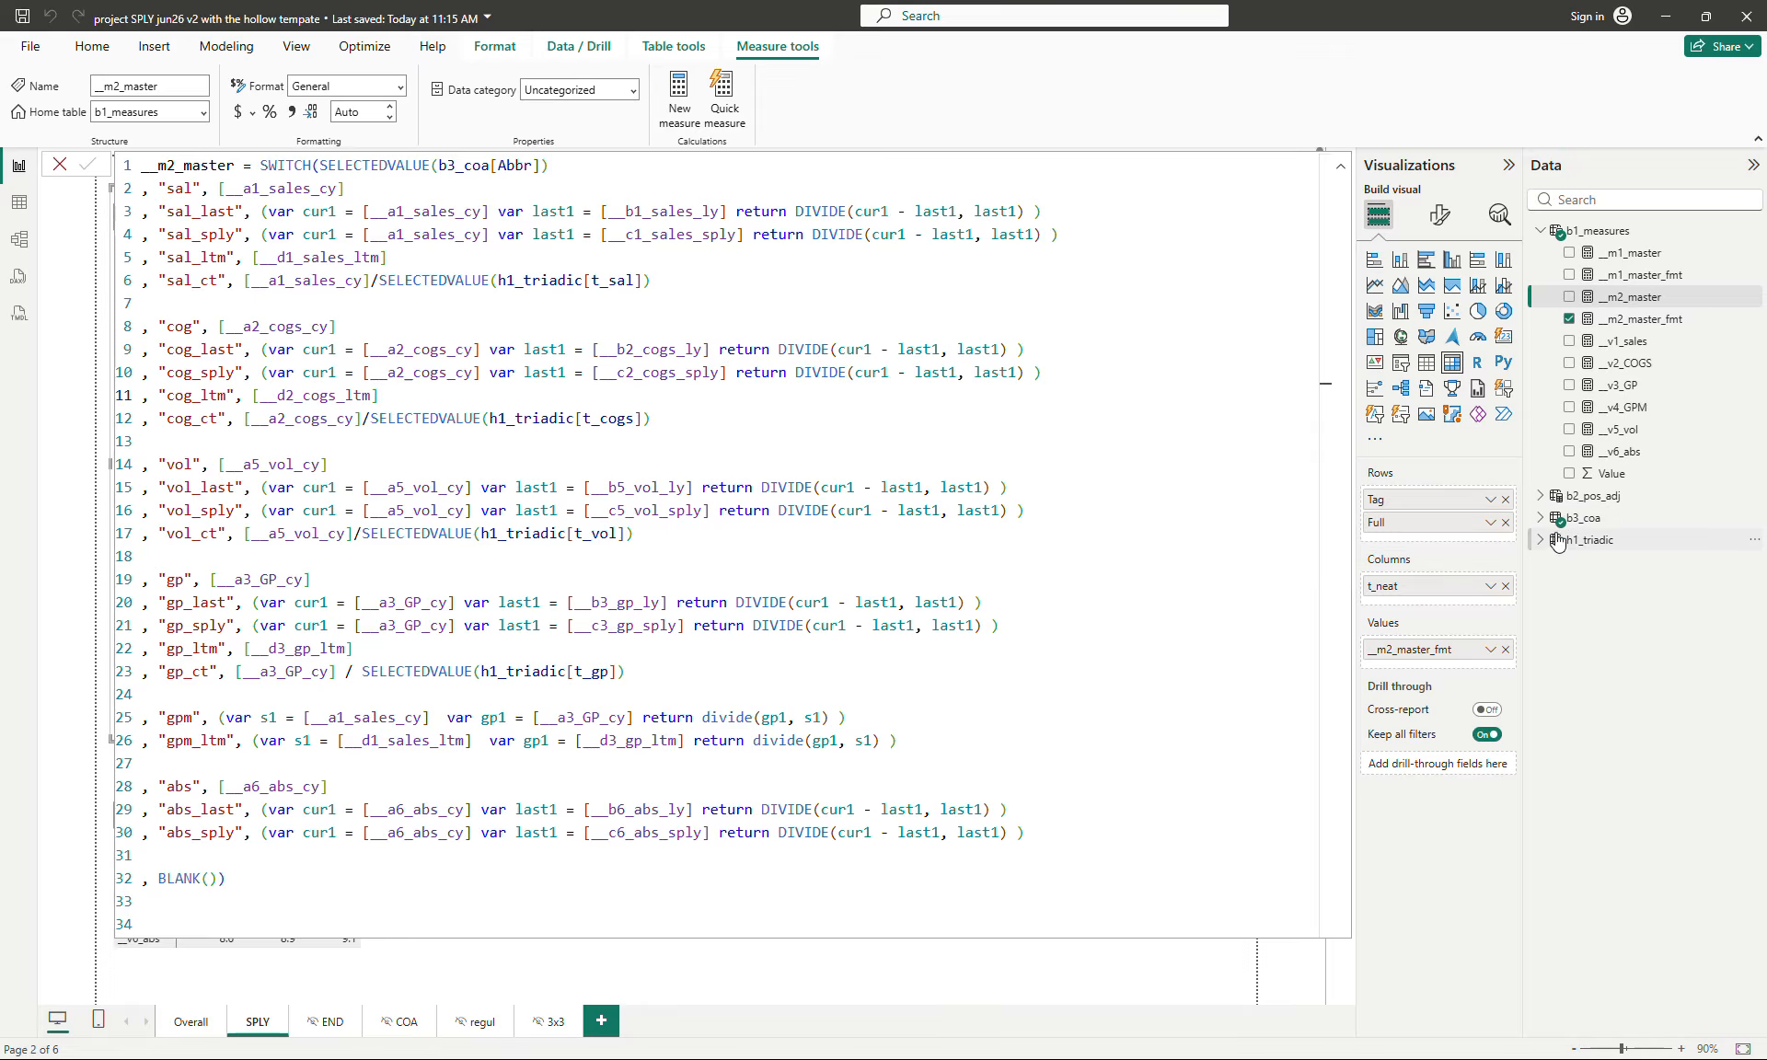
left_click(1542, 541)
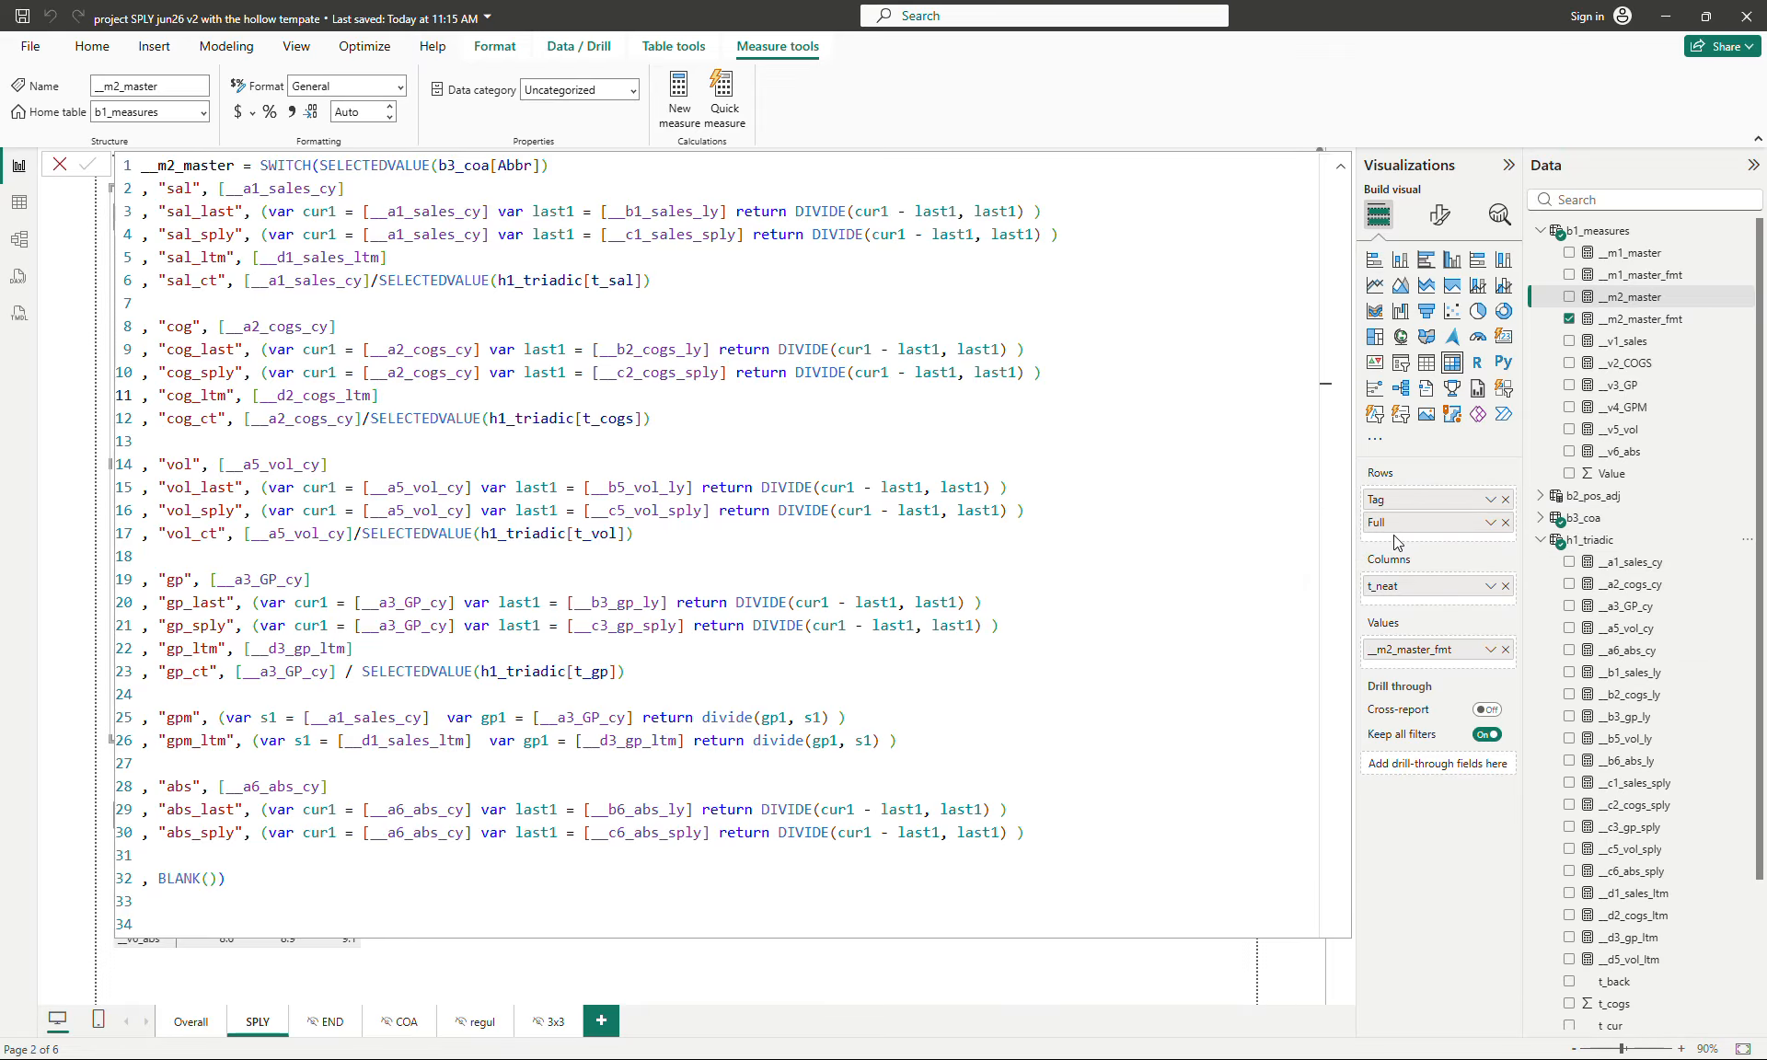
left_click(1541, 540)
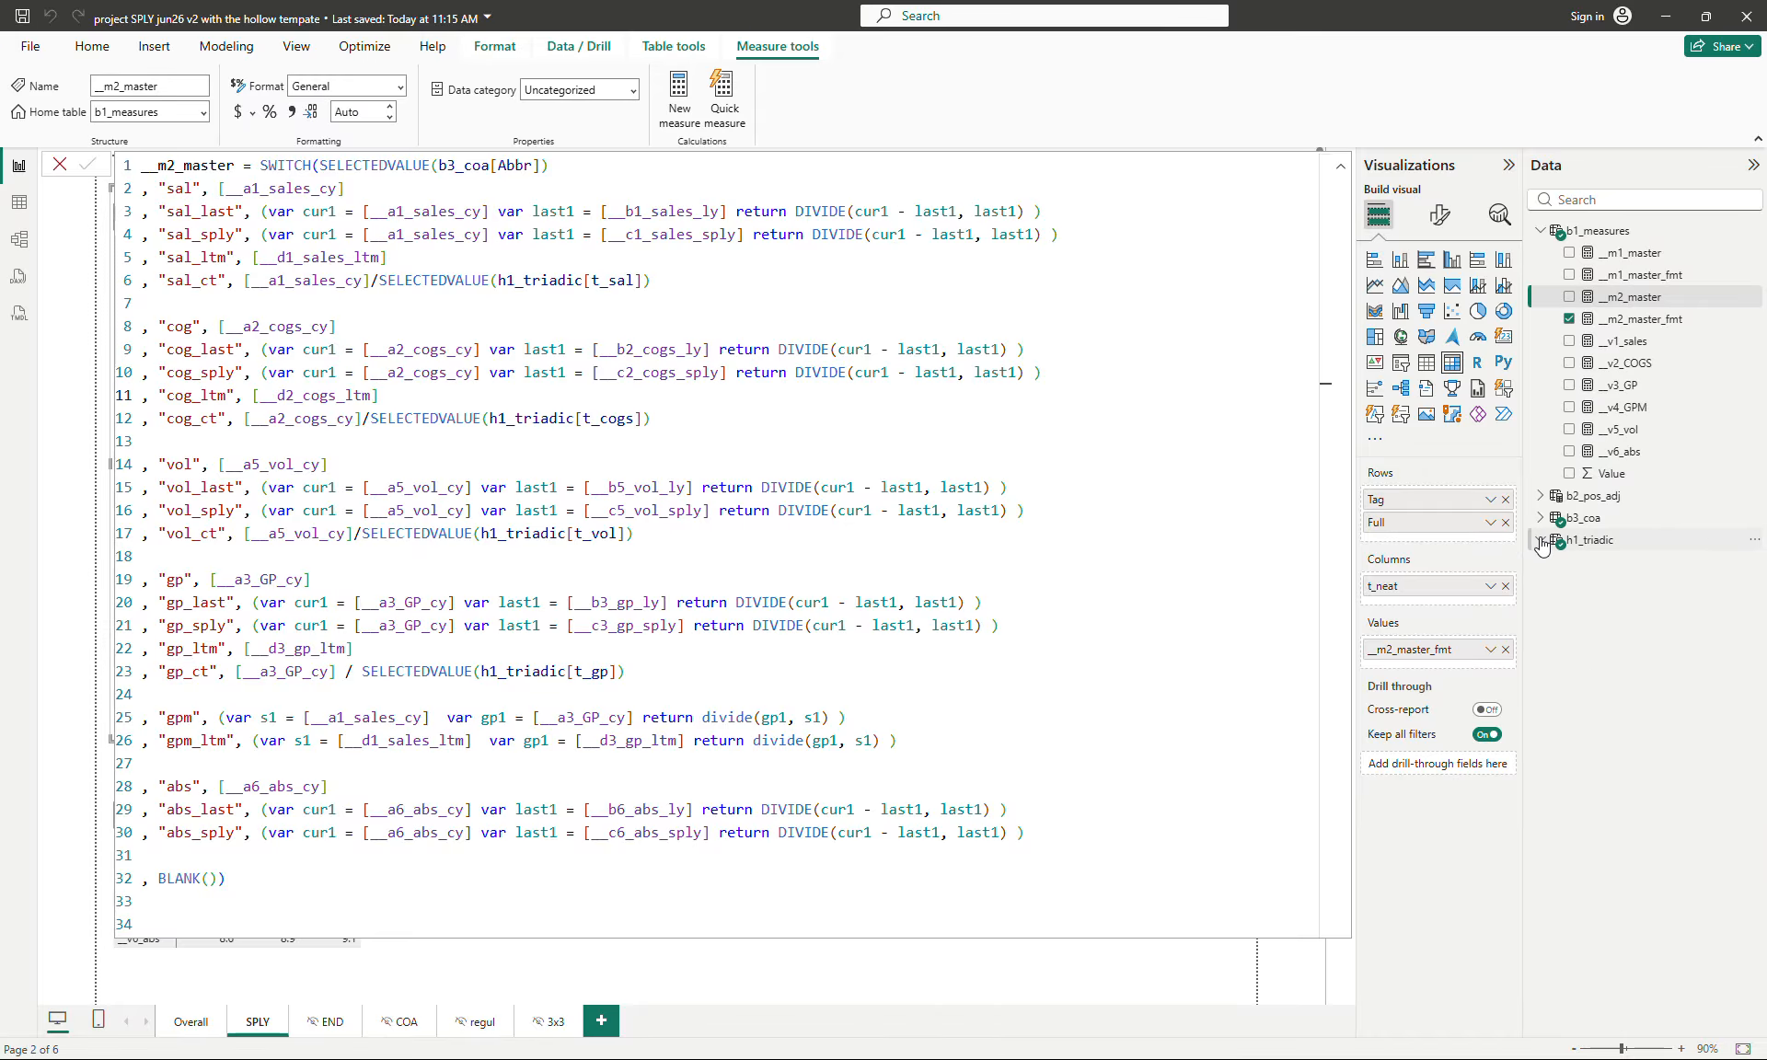
left_click(1545, 519)
left_click(1549, 520)
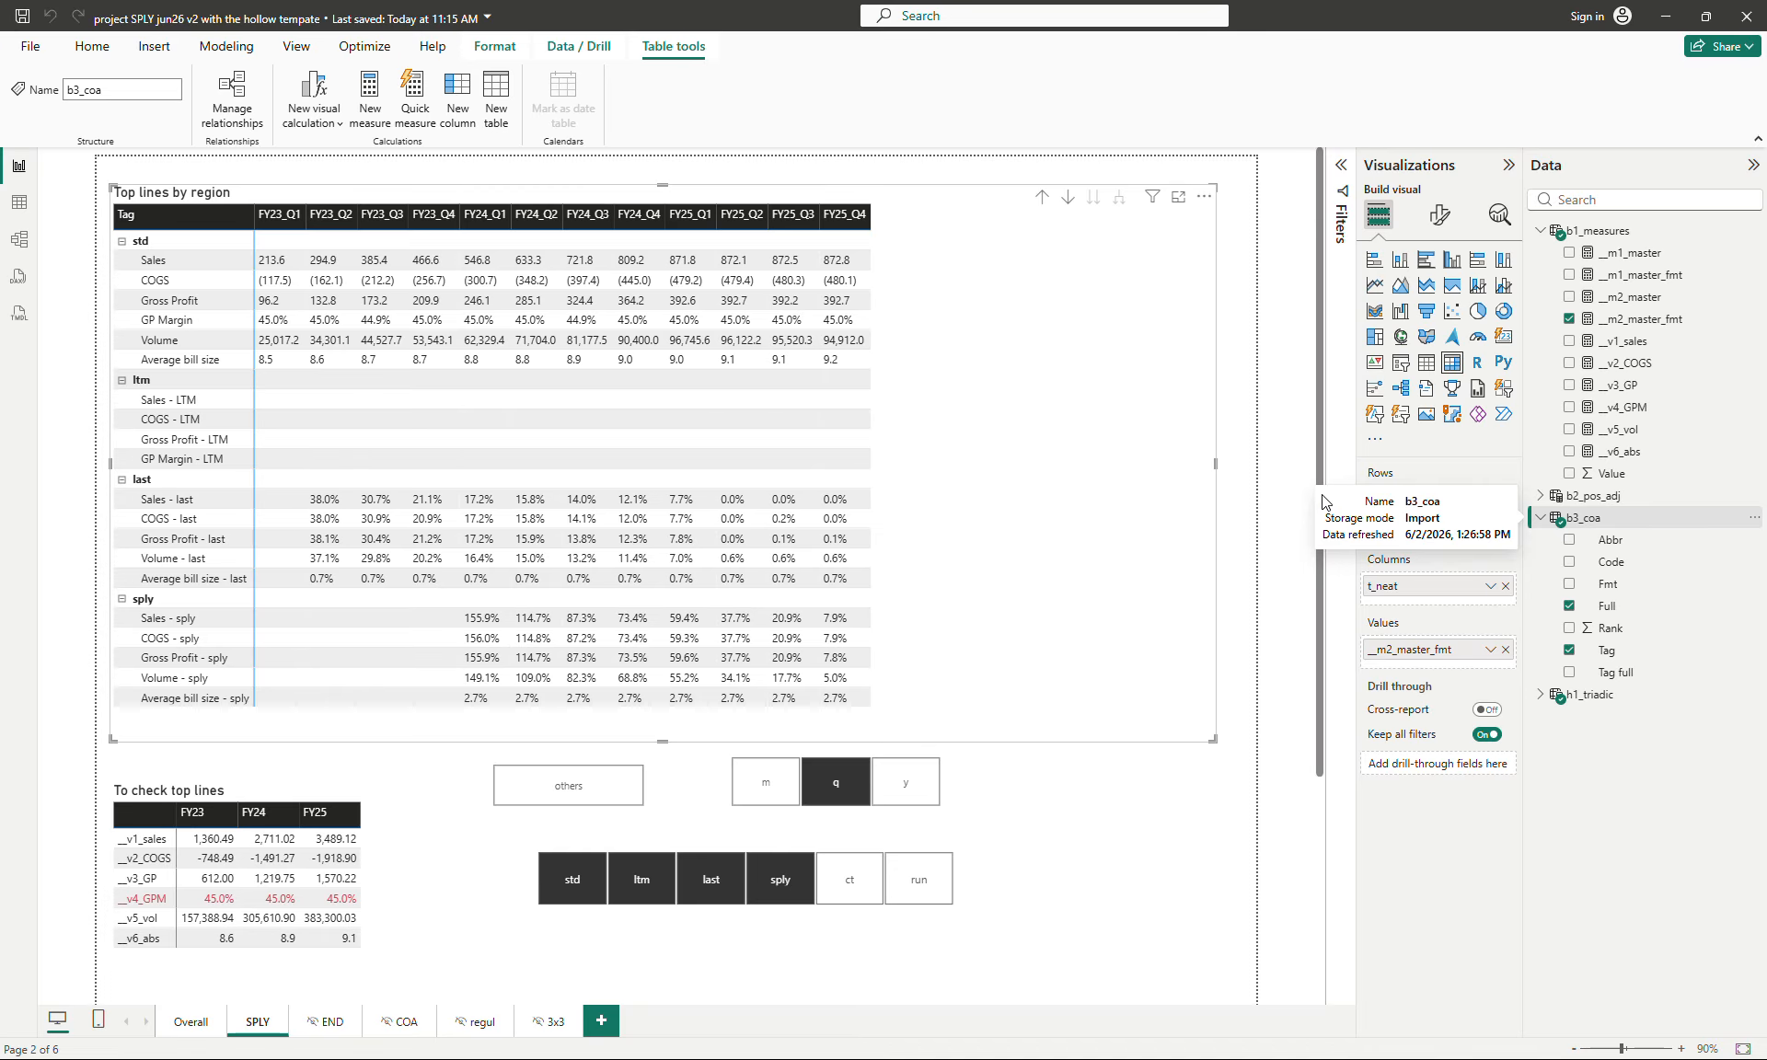
- Compare the SWITCH formulas of __m1_master and __m2_master by opening them alternately, ending on __m2_master
left_click(1628, 253)
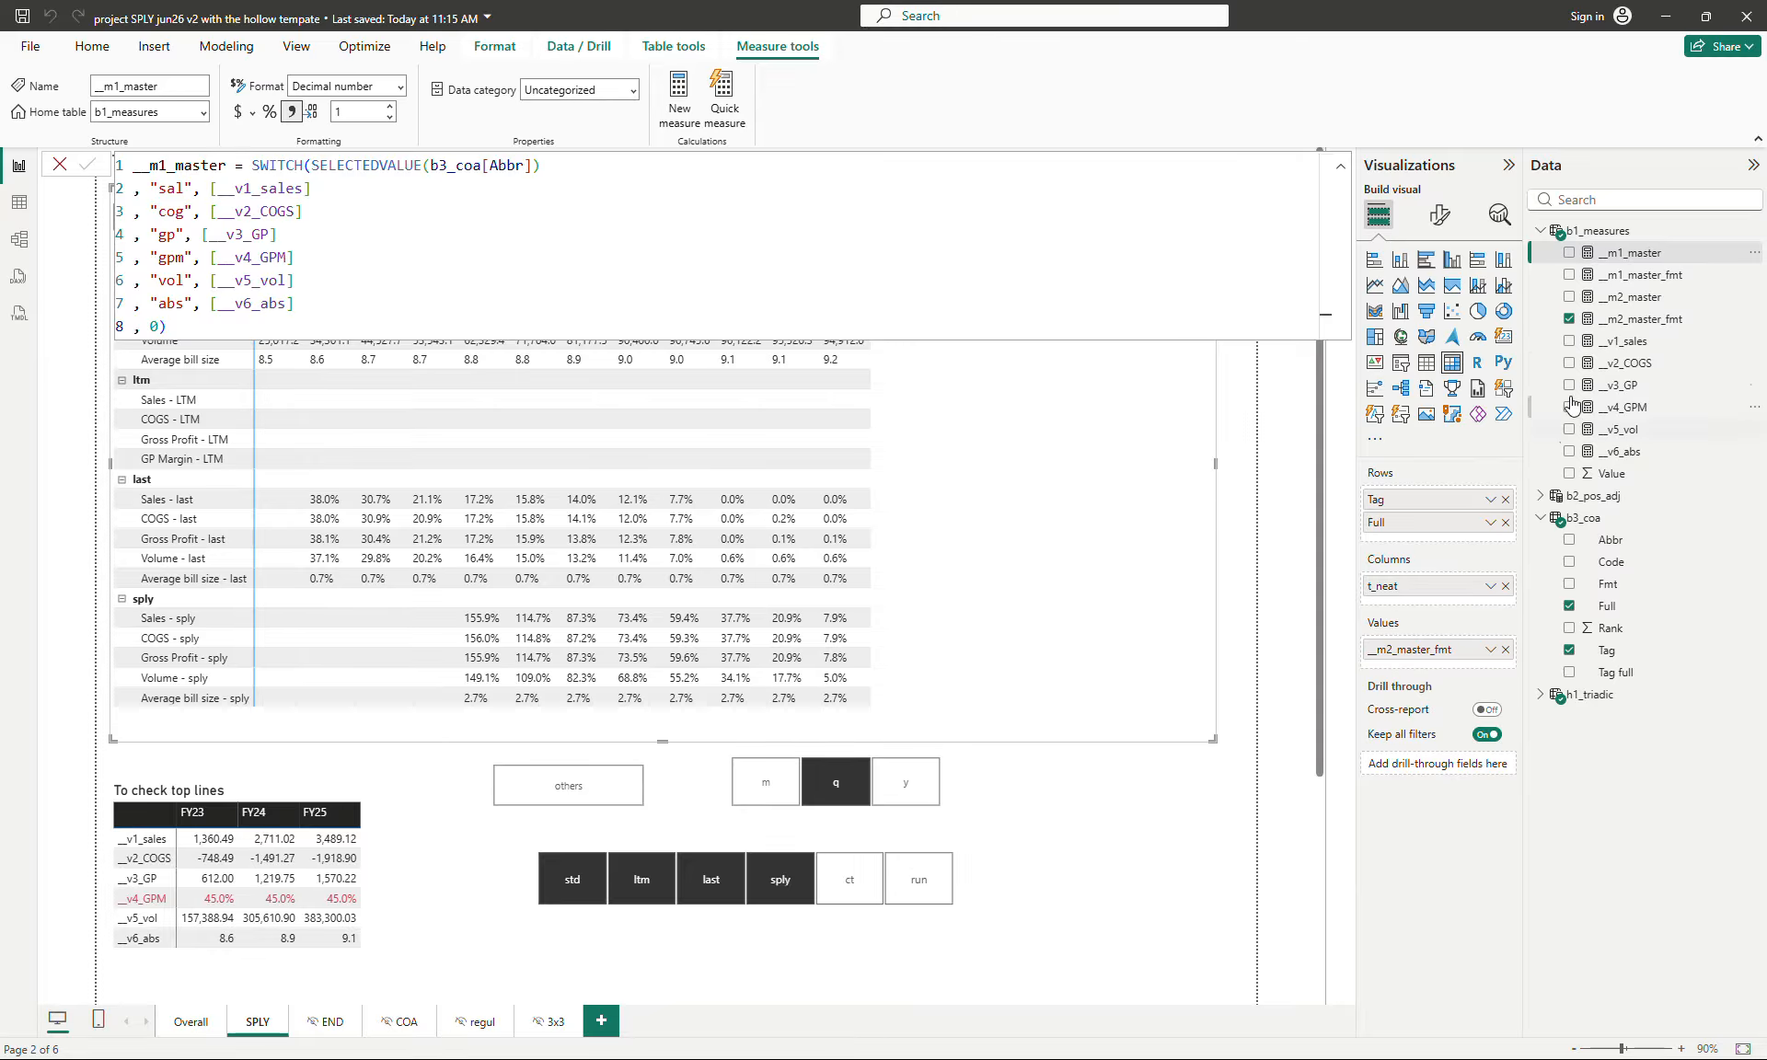
left_click(1636, 297)
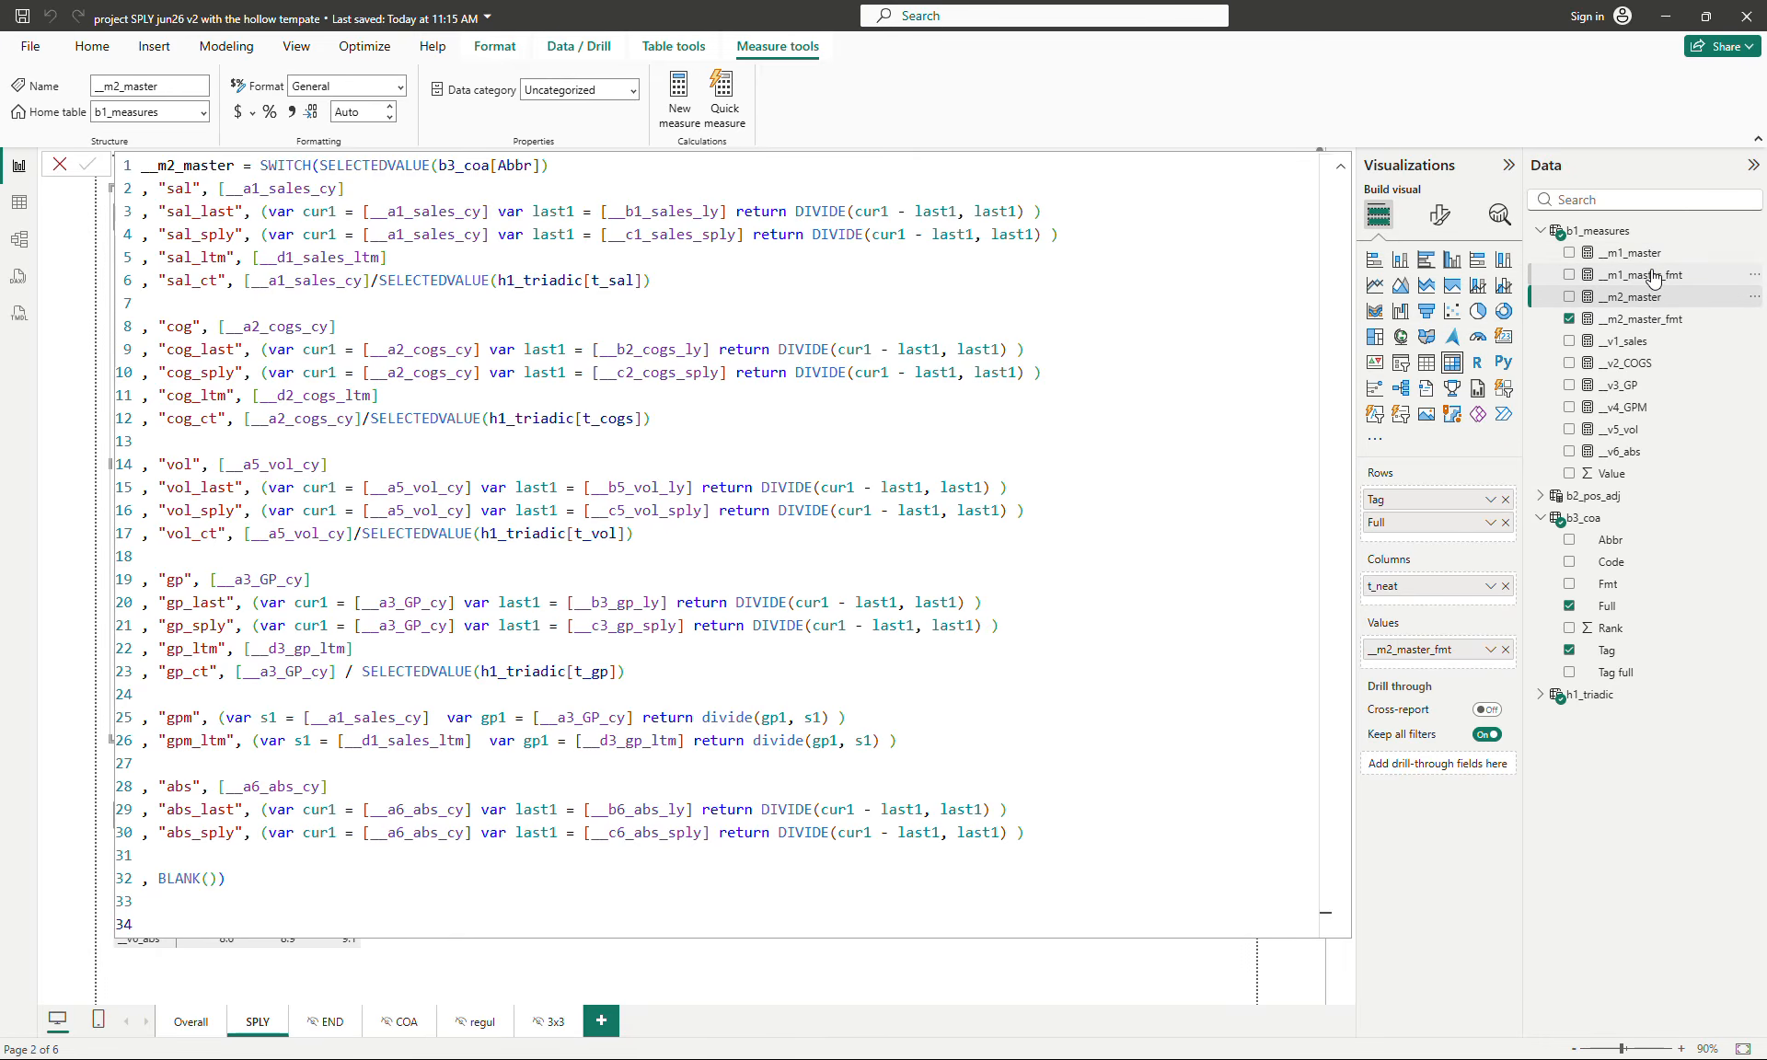
left_click(1643, 255)
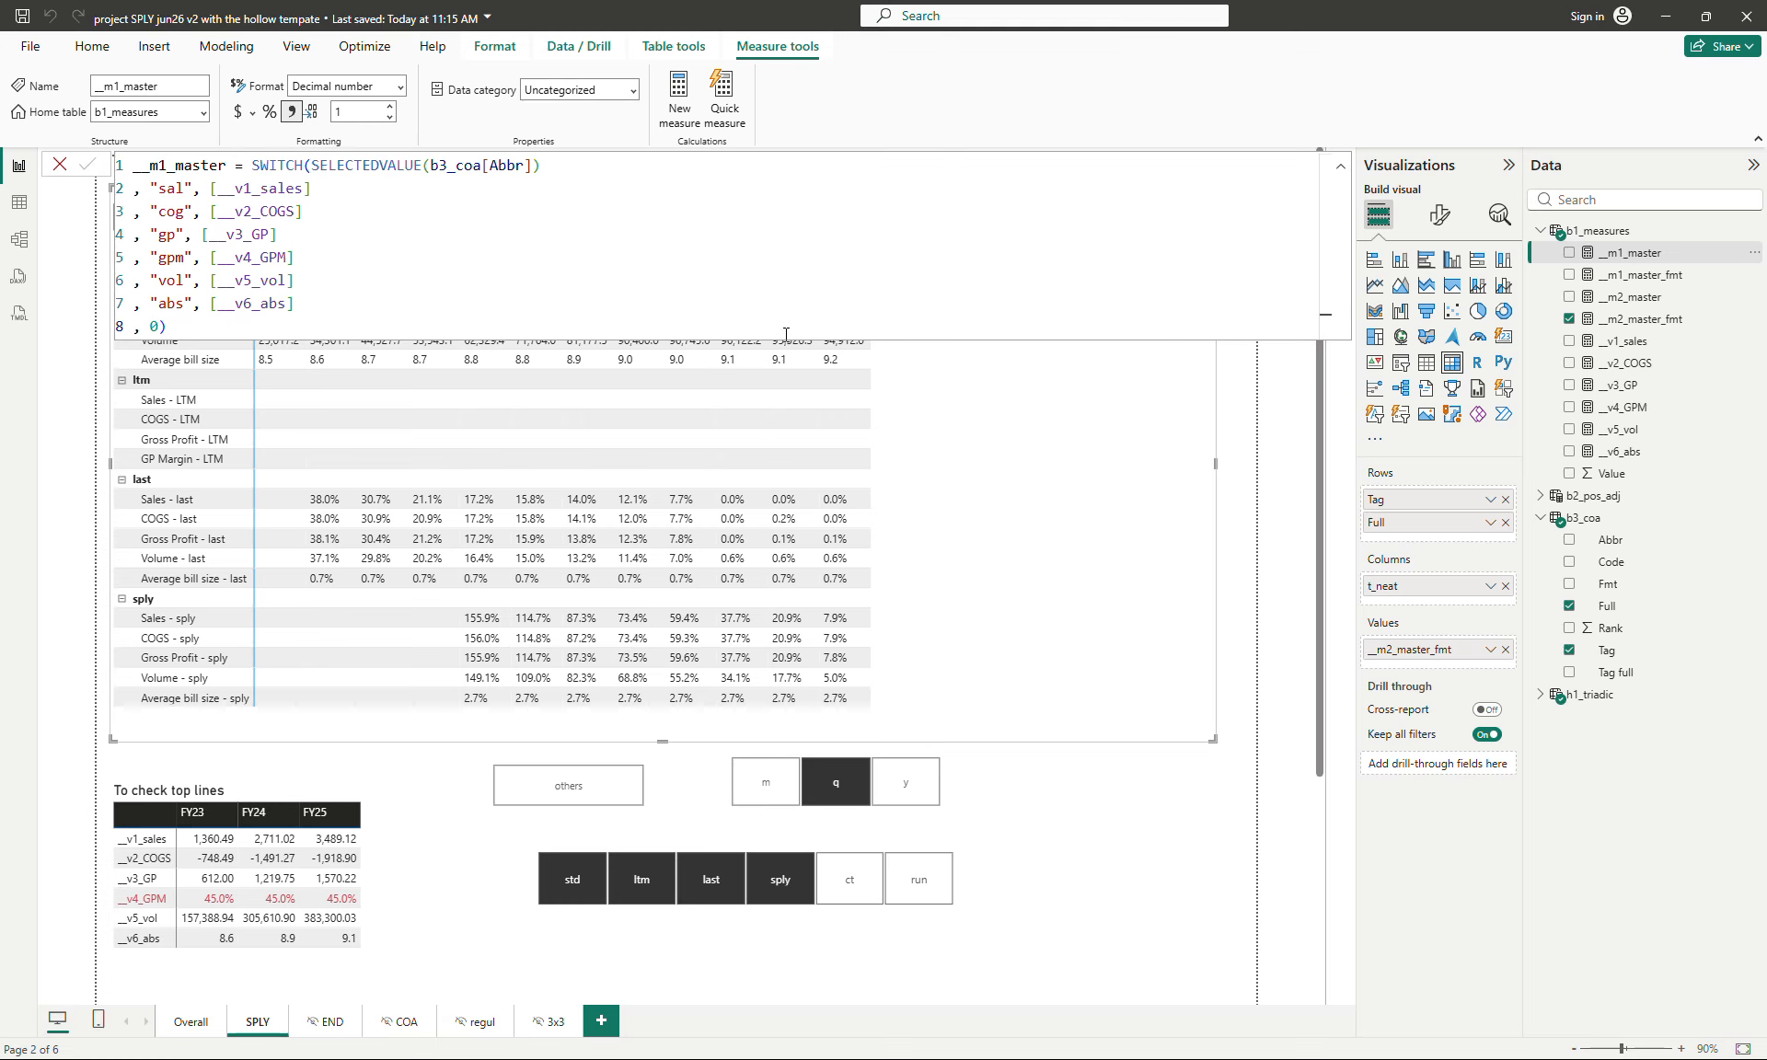
left_click(1631, 298)
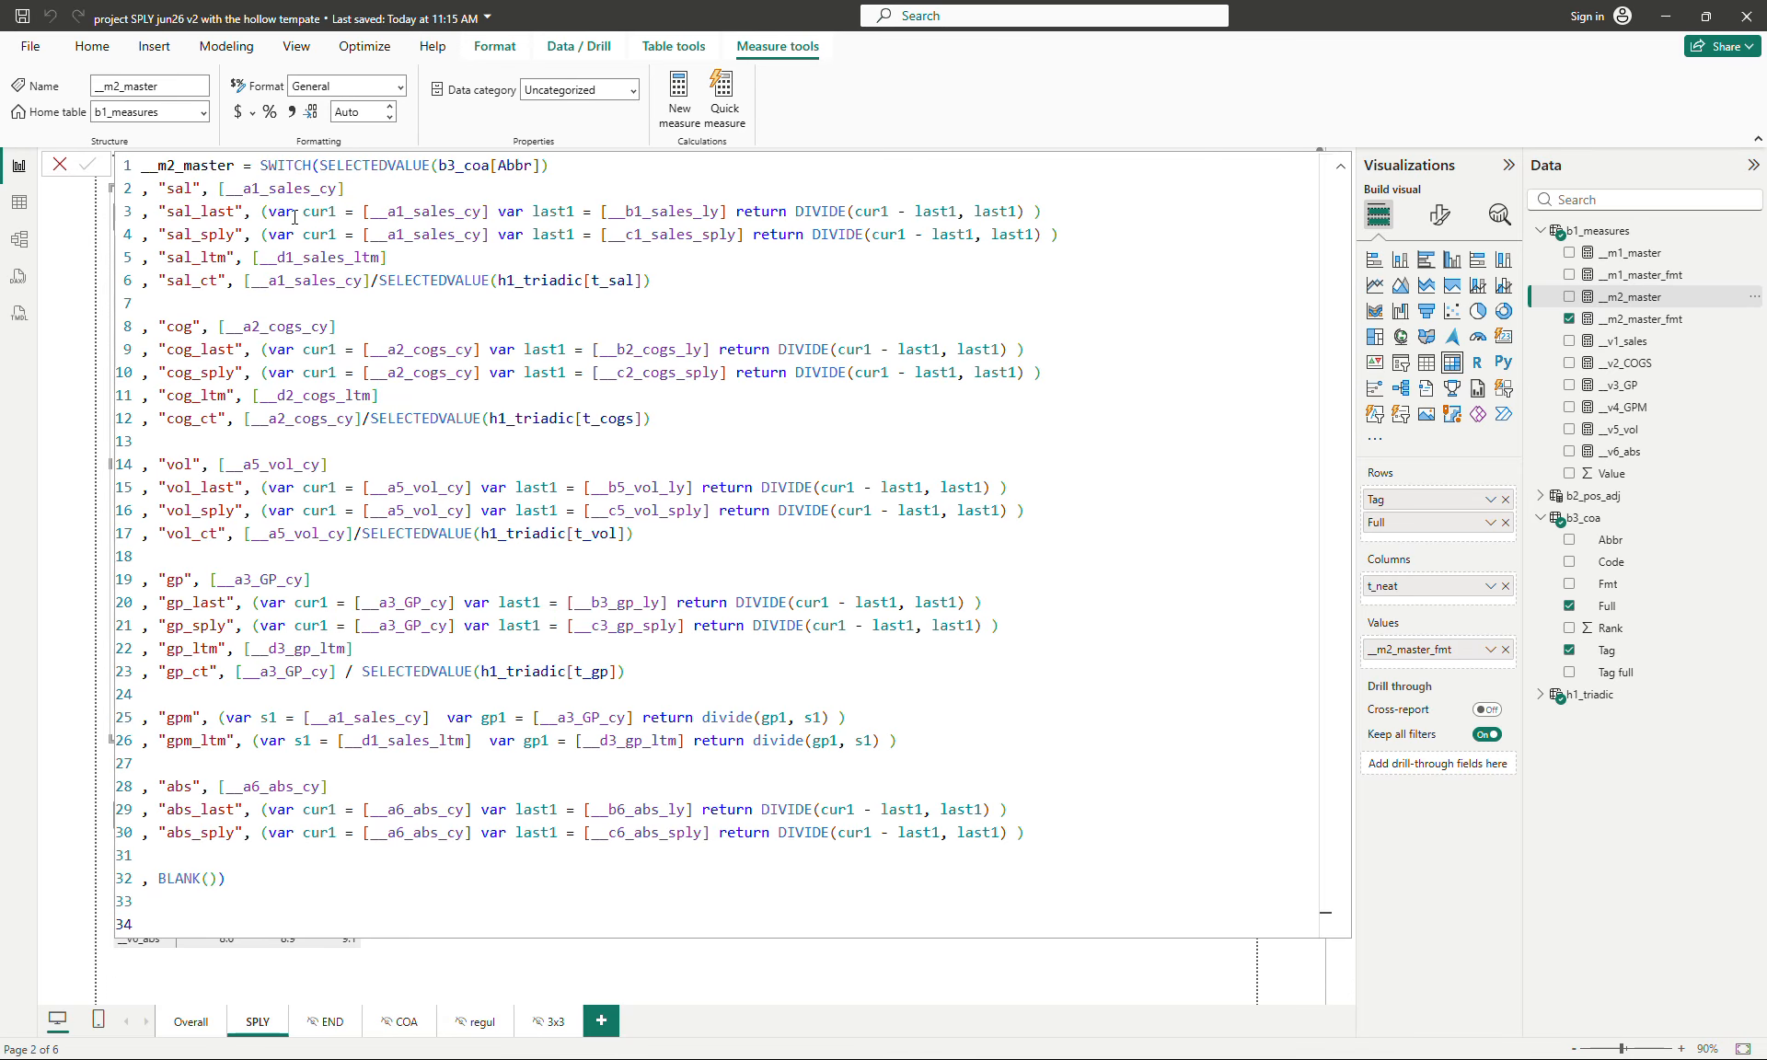
left_click(1625, 255)
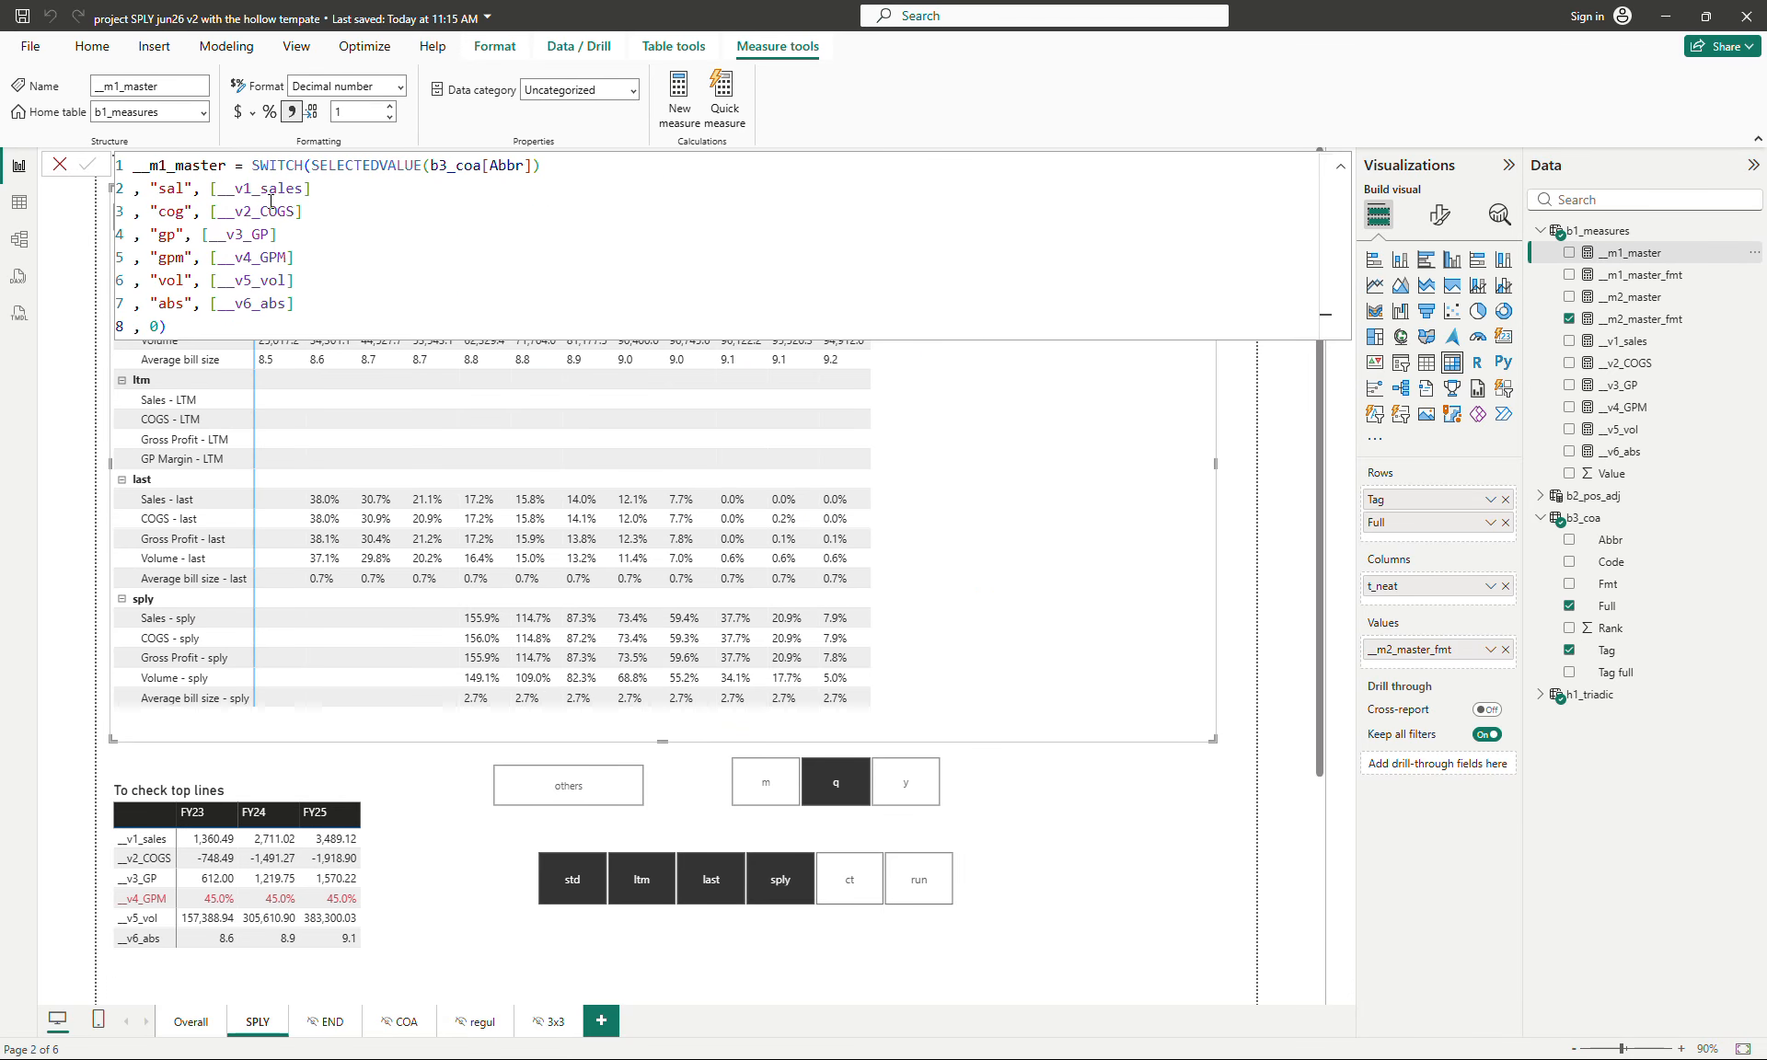
left_click(1647, 297)
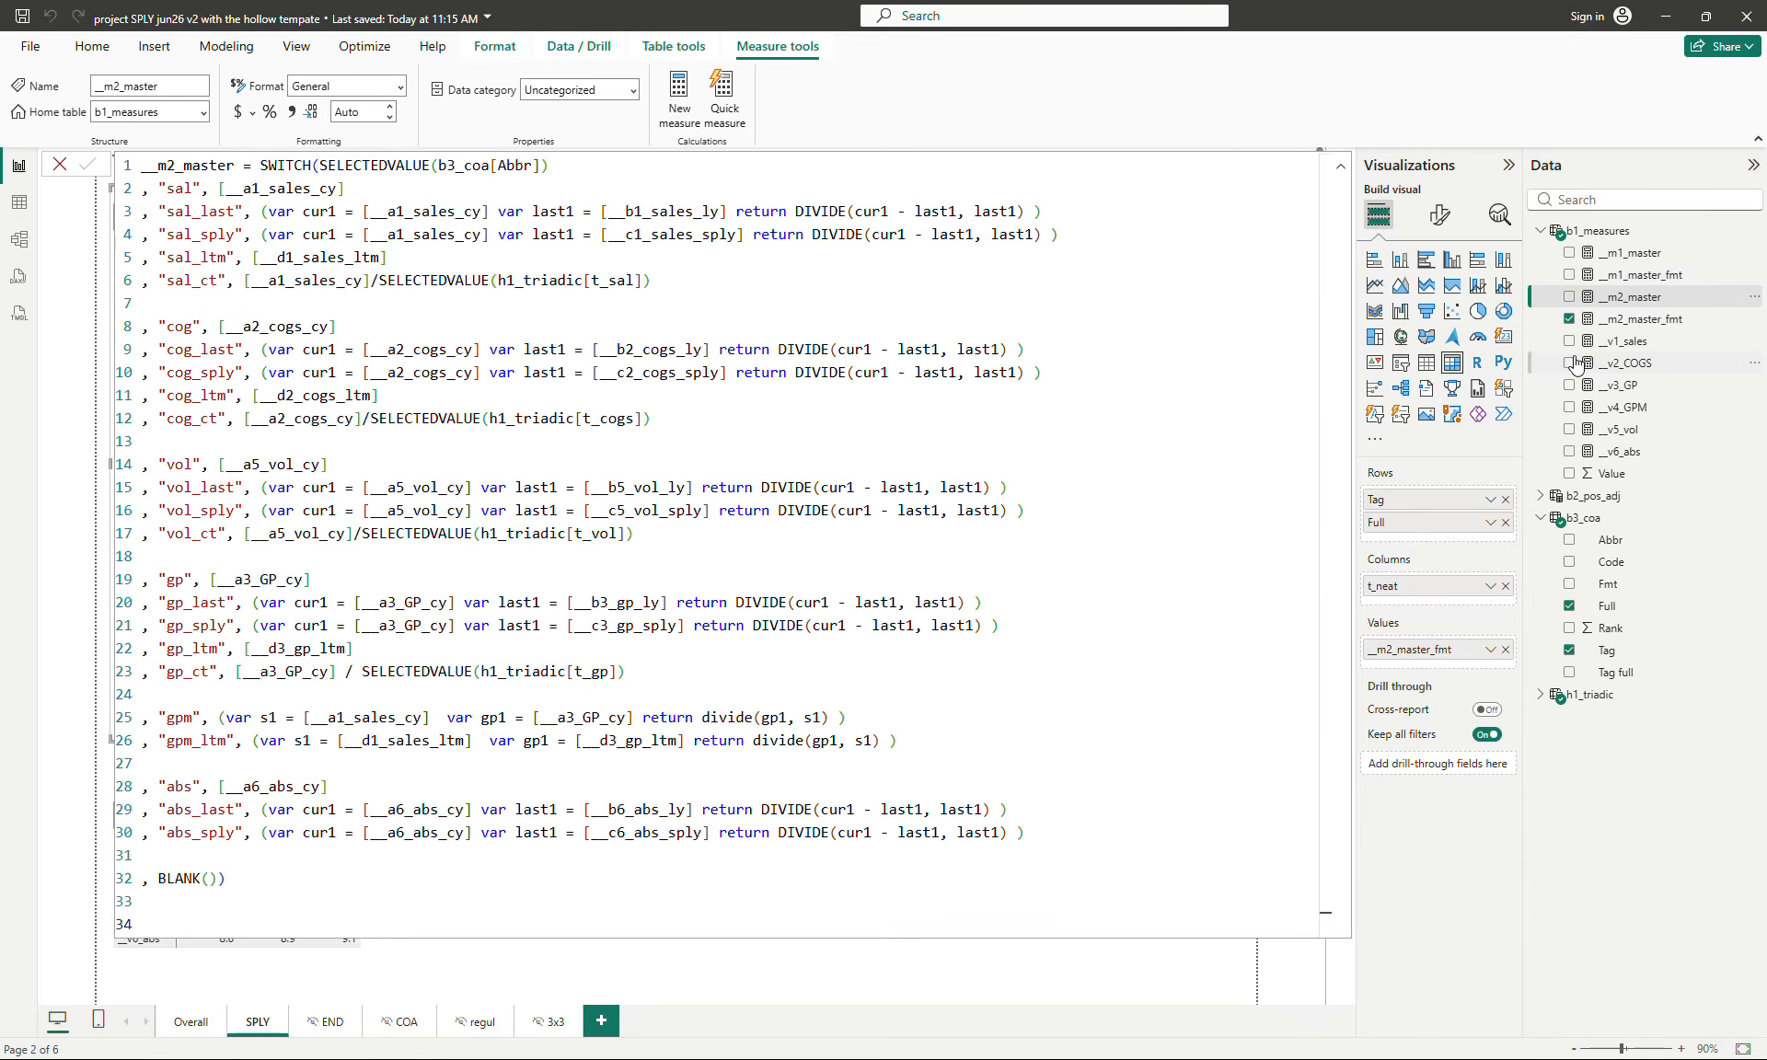